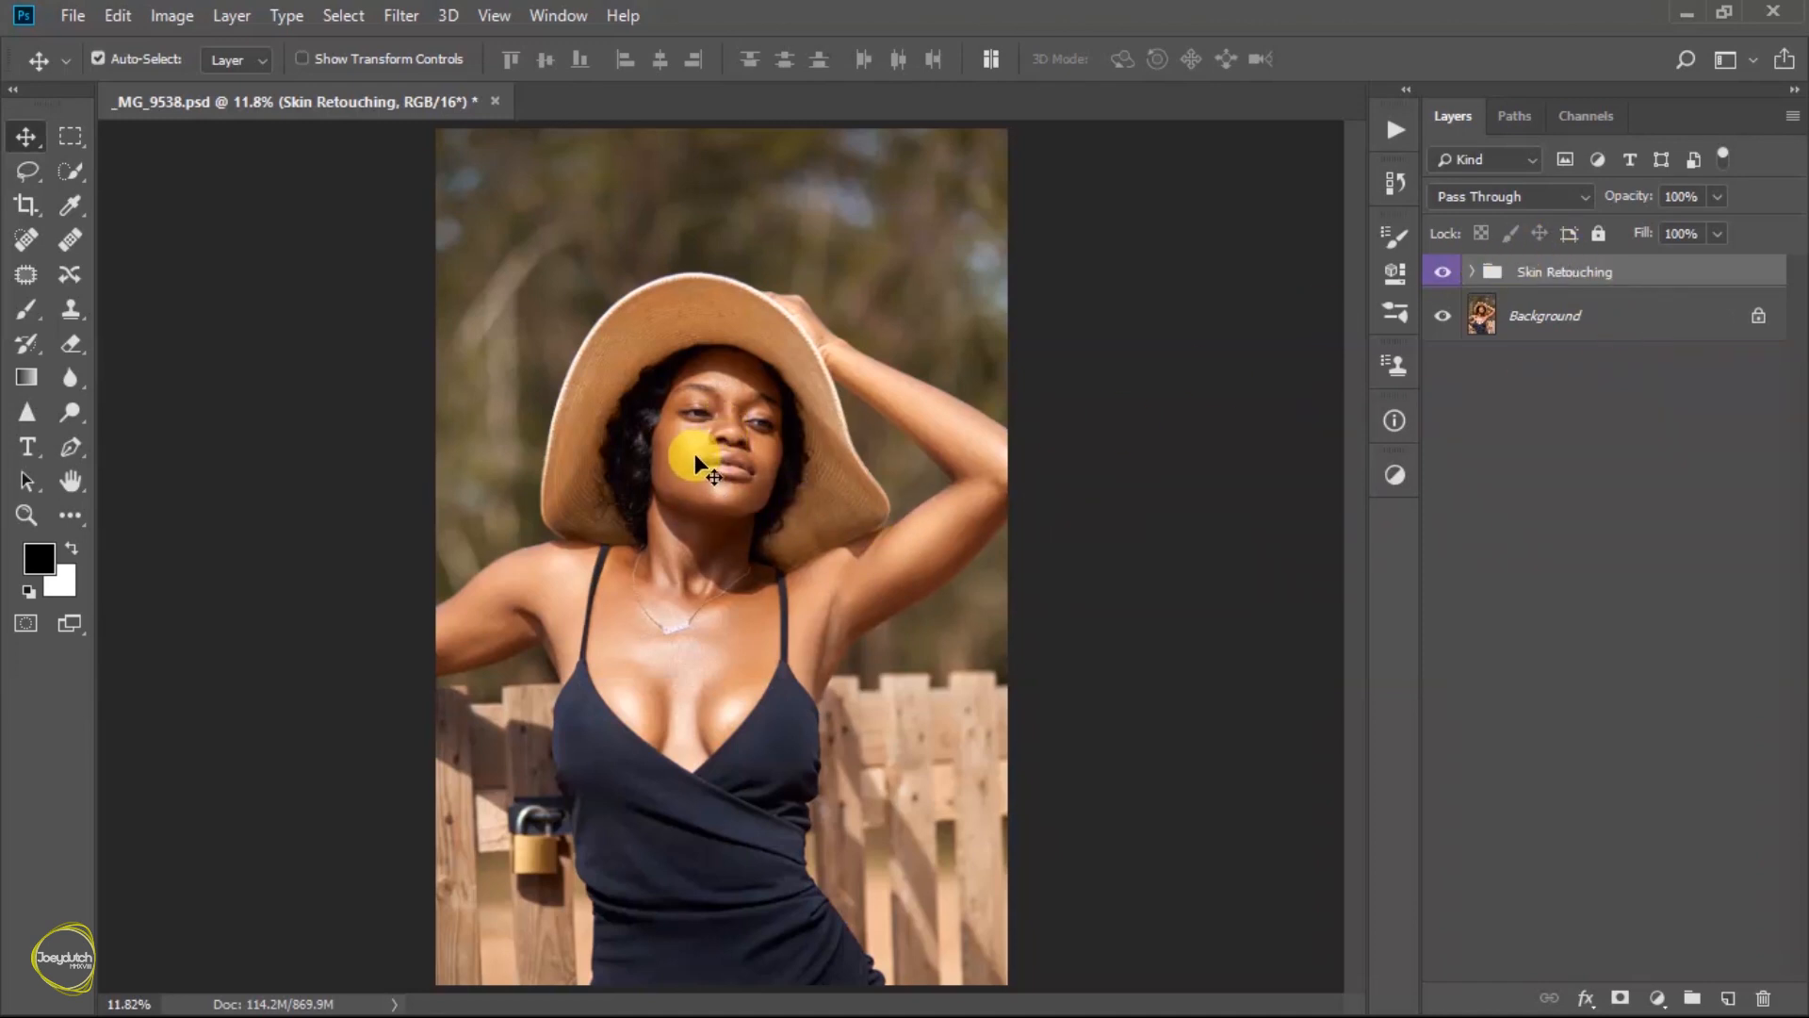
- Inspect the face up close and compare the photo with and without the Skin Retouching group
scroll(704, 448, up, 3)
drag(808, 489, 942, 481)
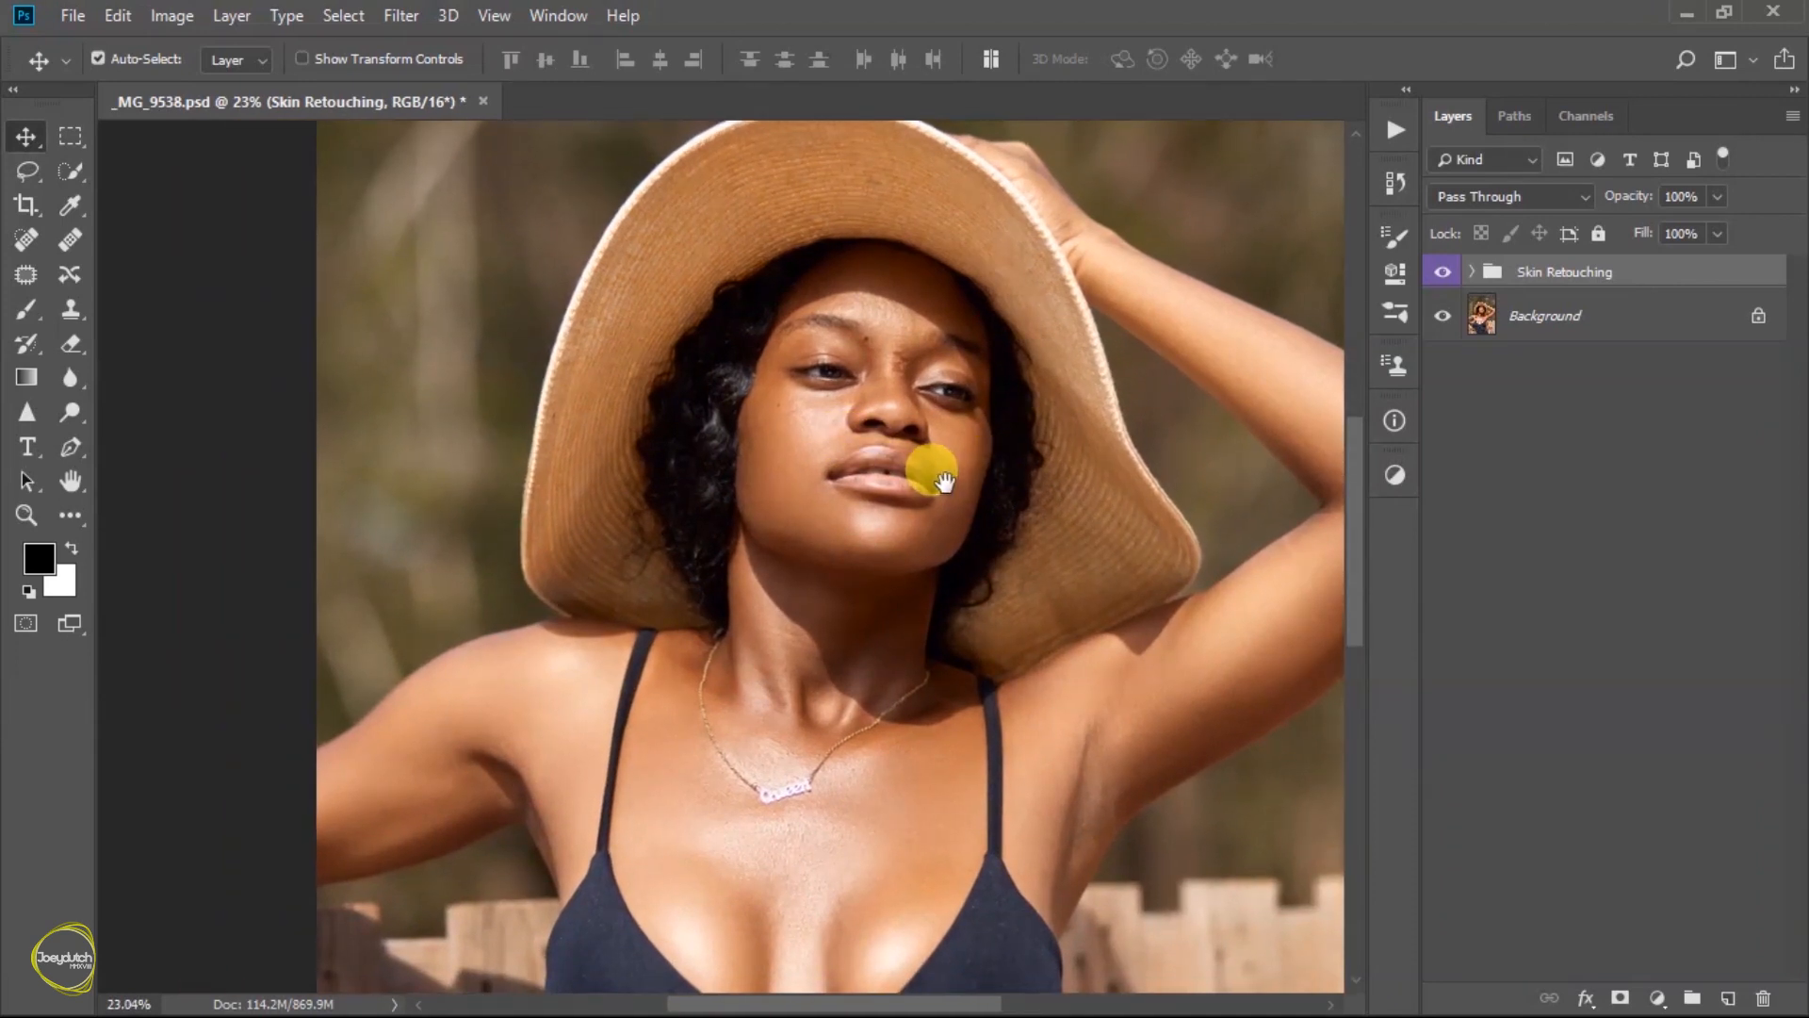
scroll(946, 481, down, 3)
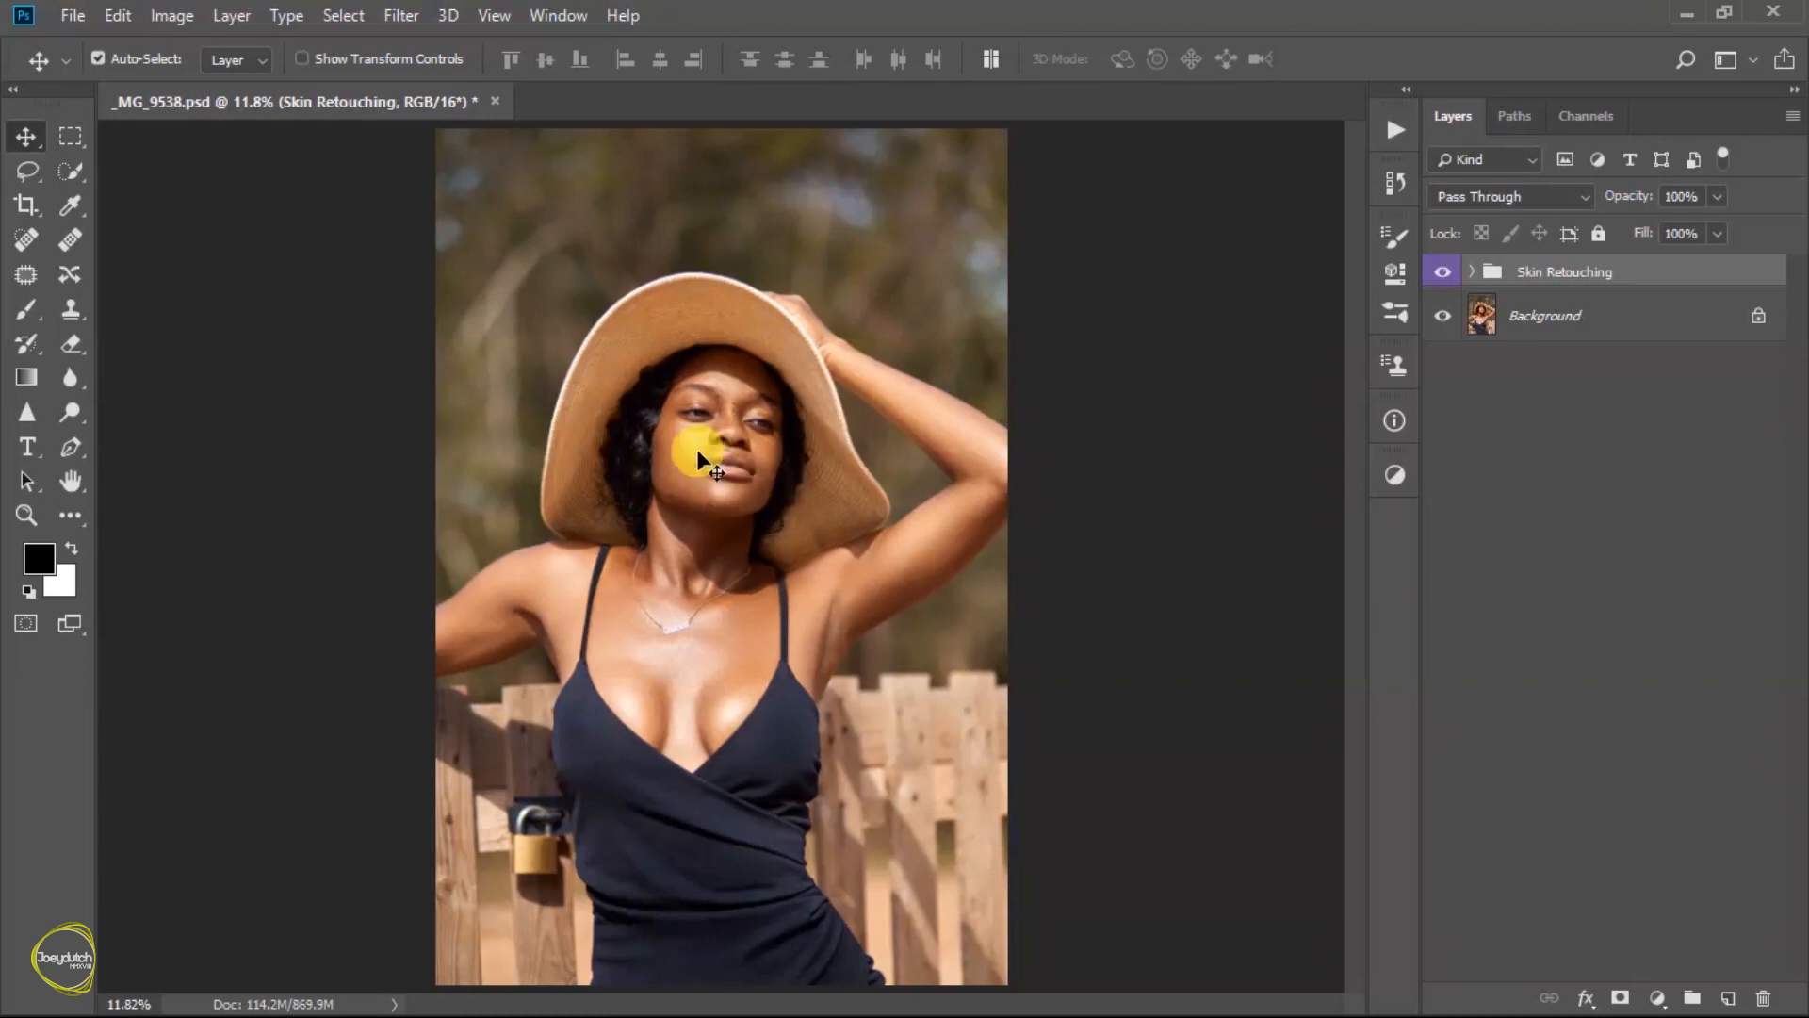
click(1442, 274)
click(1442, 273)
click(1443, 273)
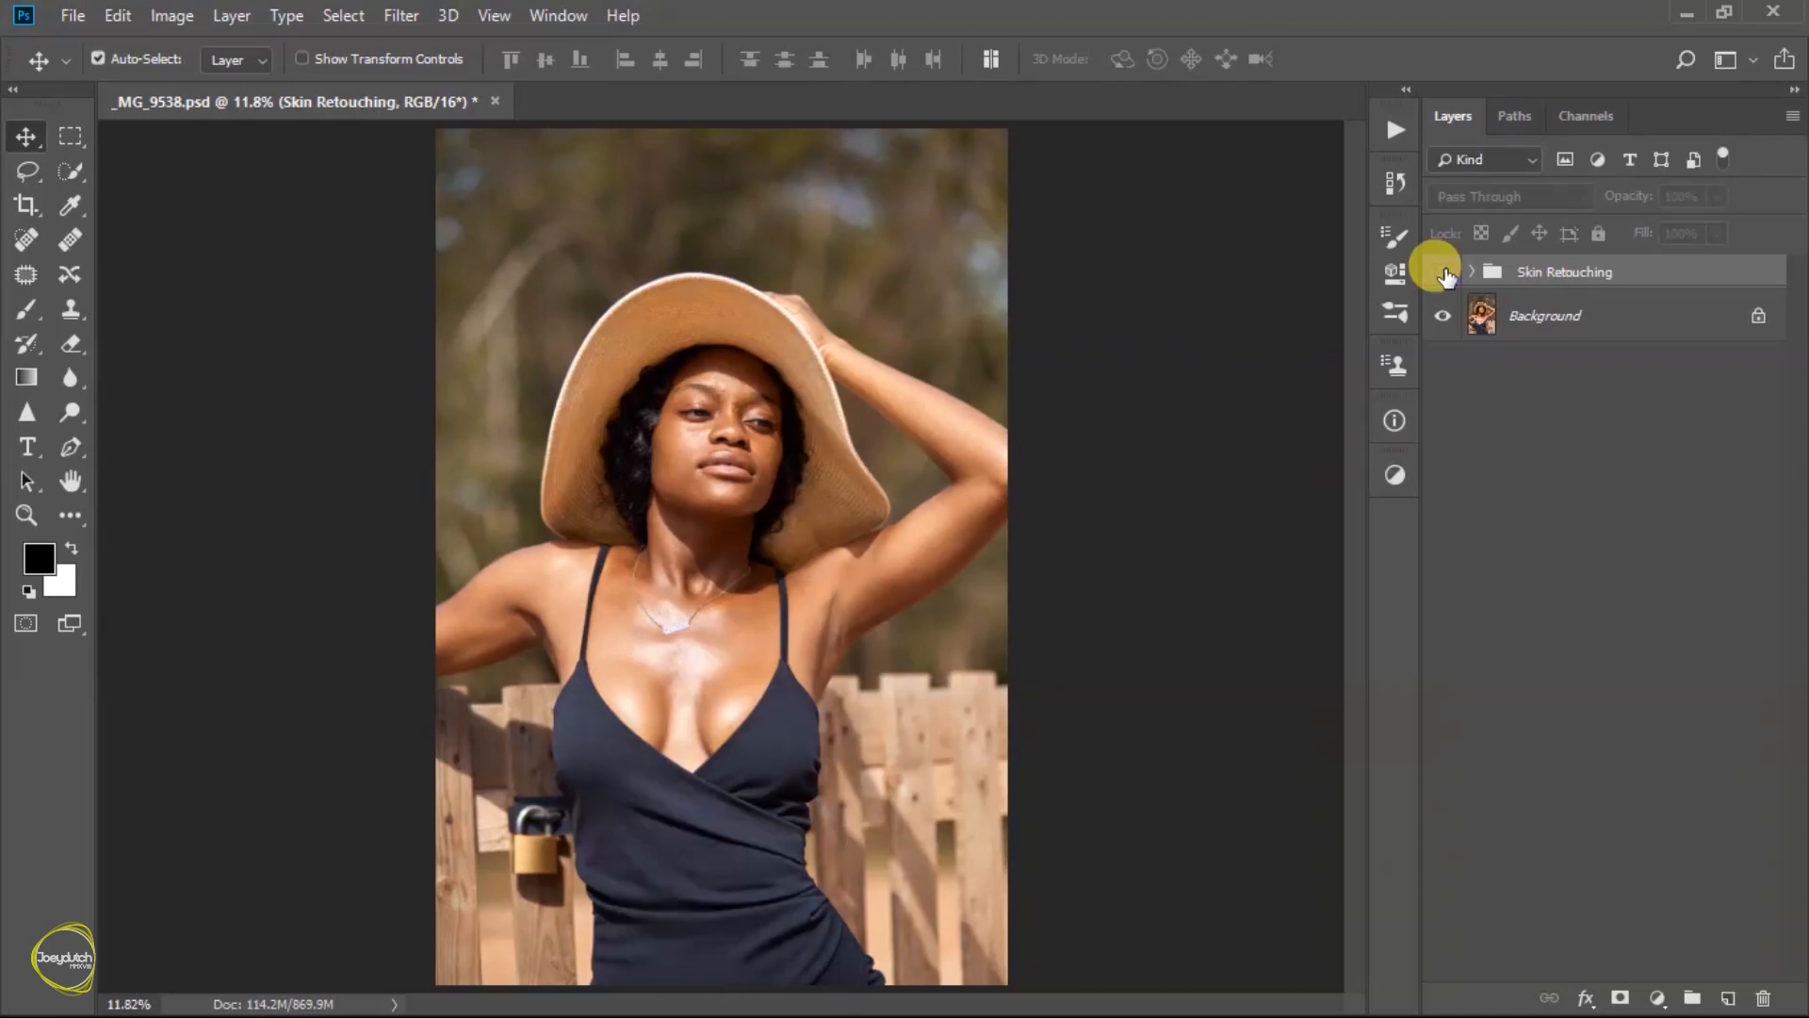
click(1442, 274)
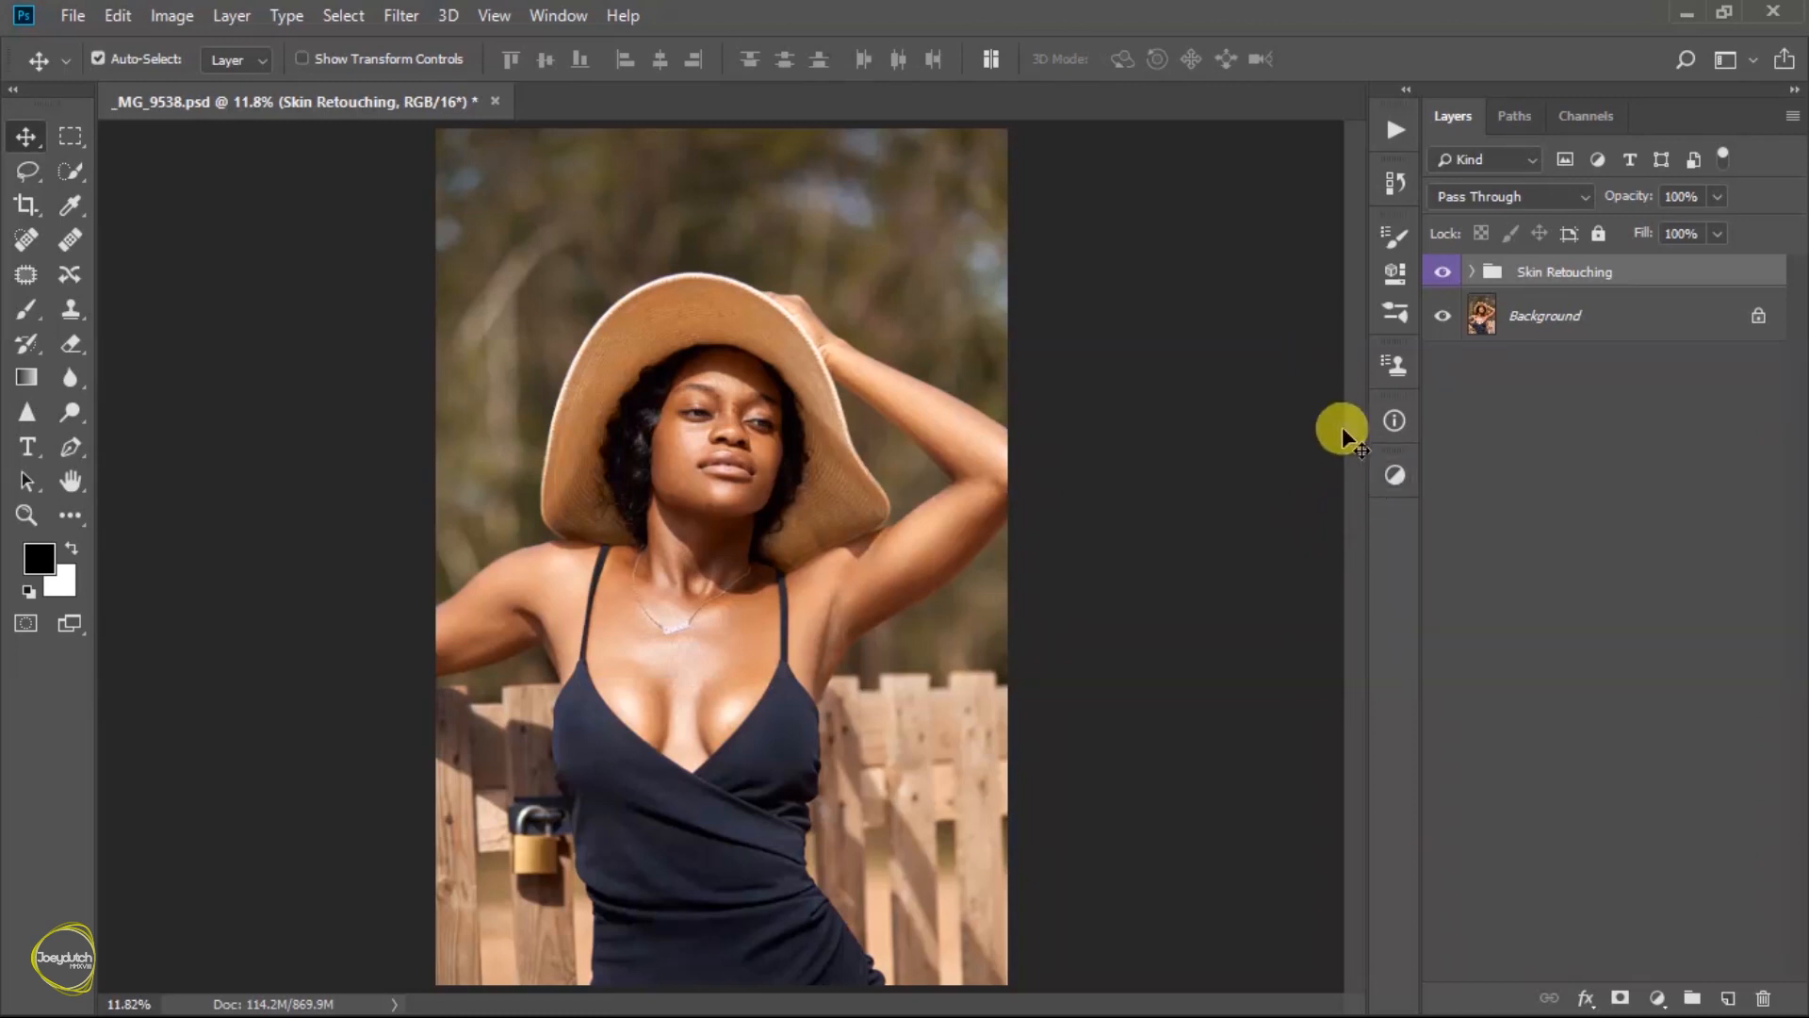
- Add a Curves adjustment layer above the Skin Retouching group and shape a slight S-curve with one highlight point and one shadow point
click(1396, 478)
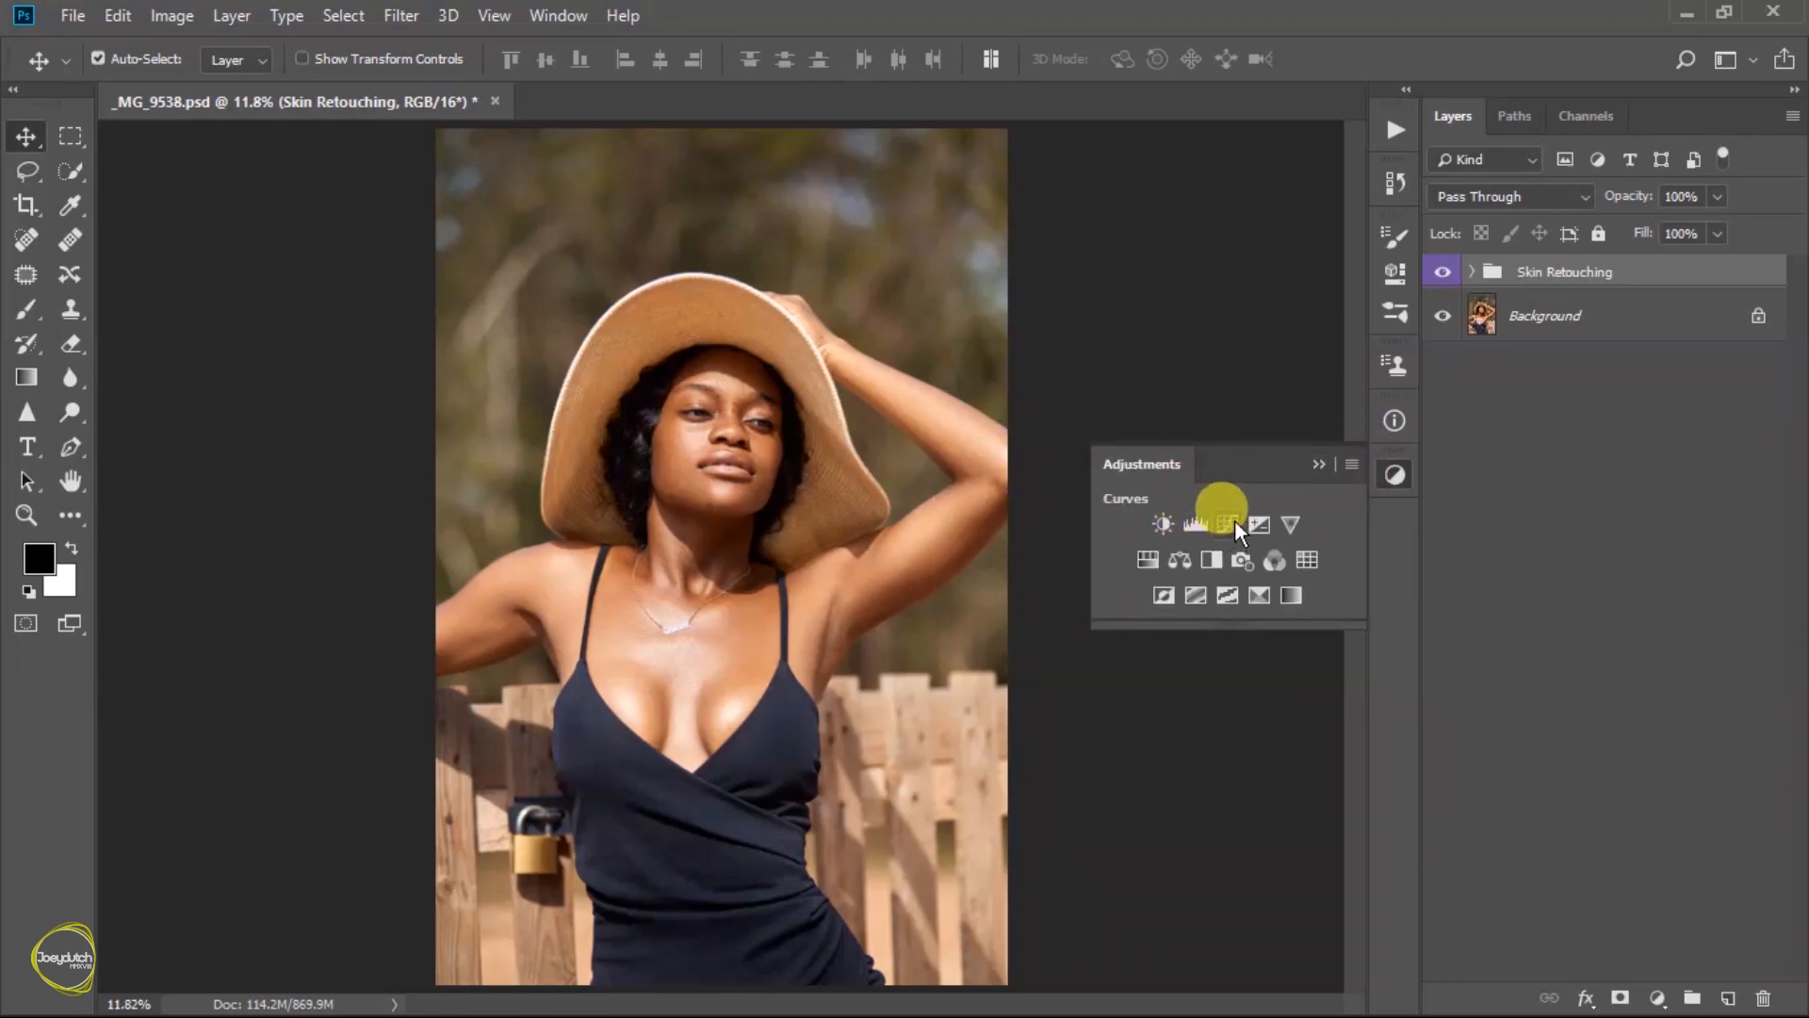
click(1234, 520)
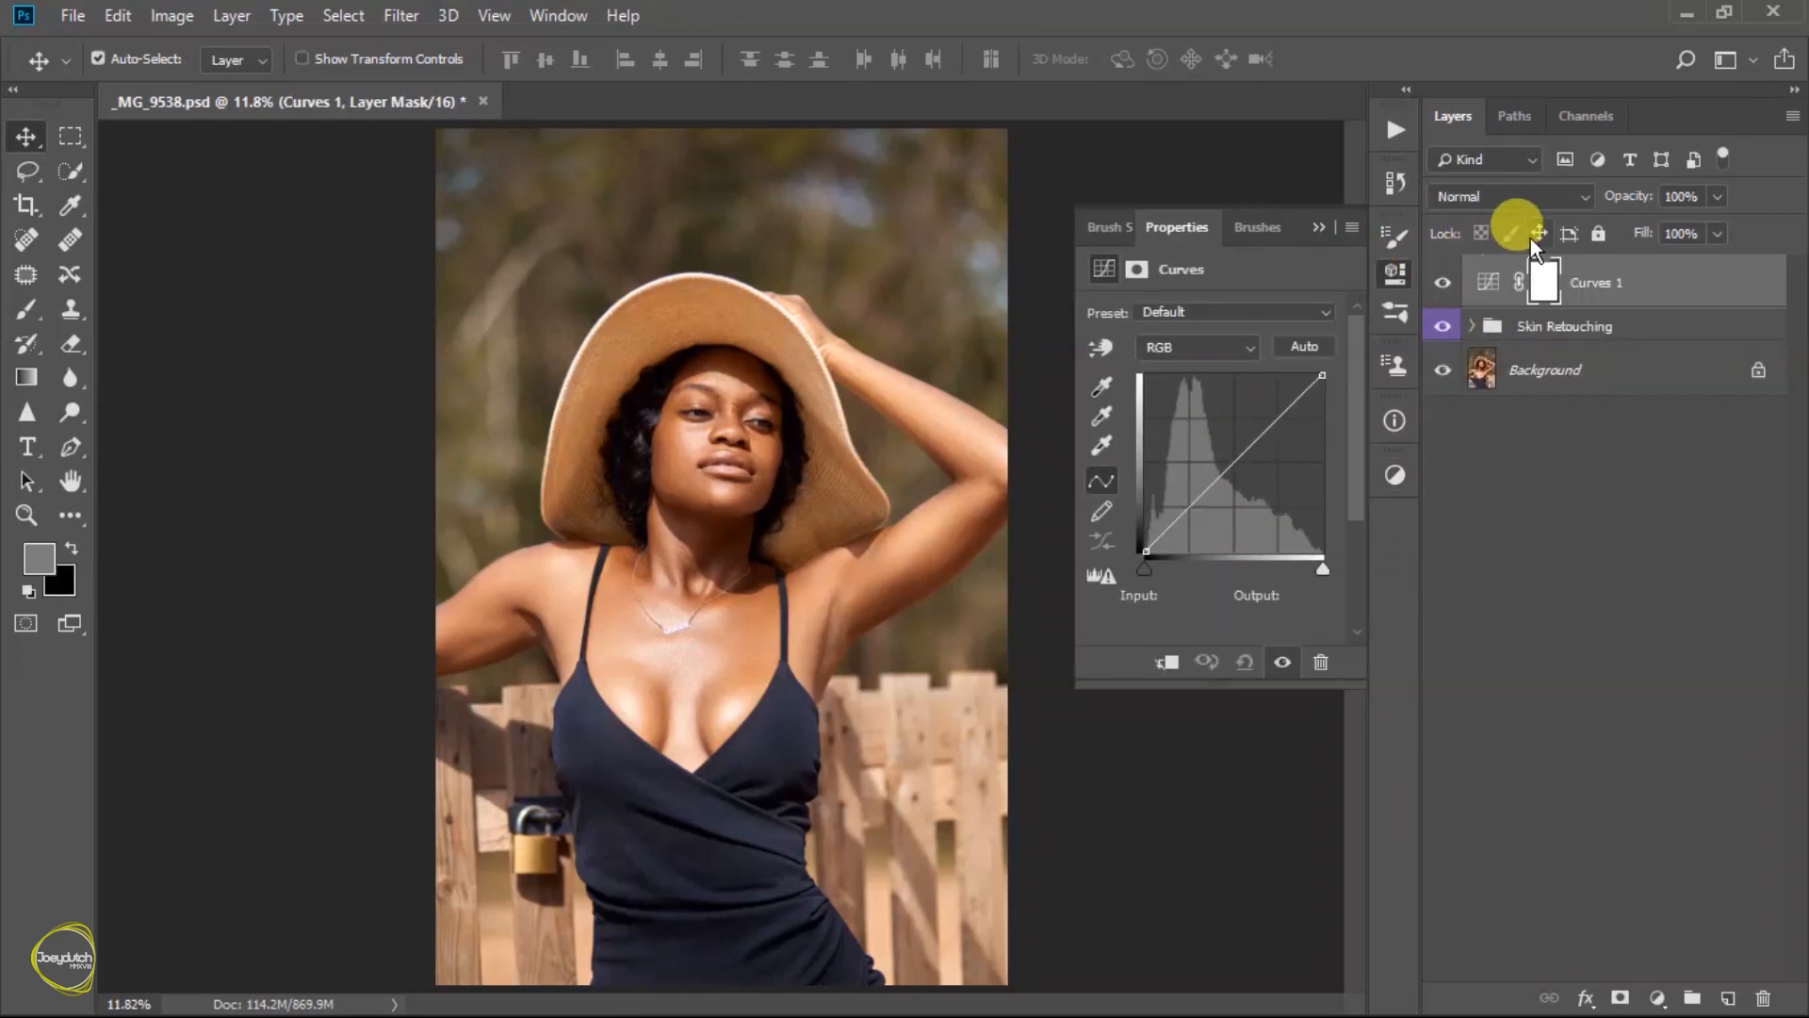
click(1276, 418)
click(1188, 507)
drag(1189, 506, 1190, 512)
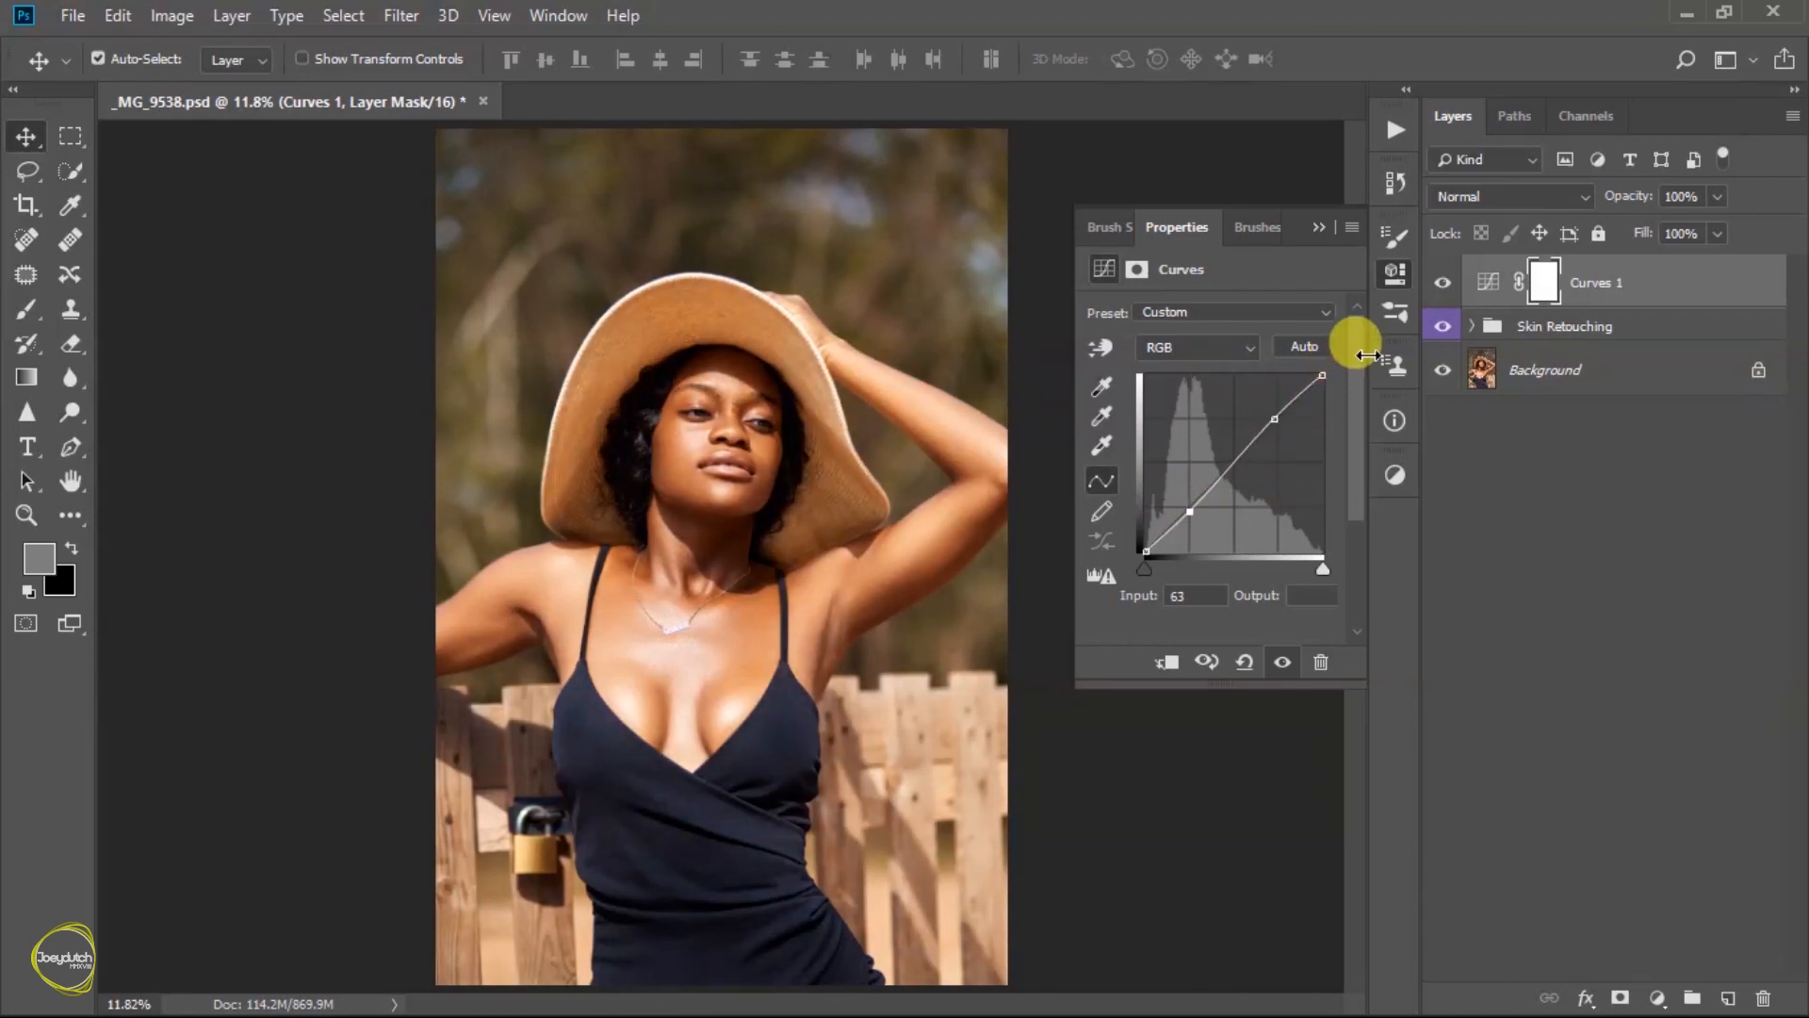
- Raise the curve's shadow point very slightly and compare the image with and without the Curves adjustment
click(1282, 663)
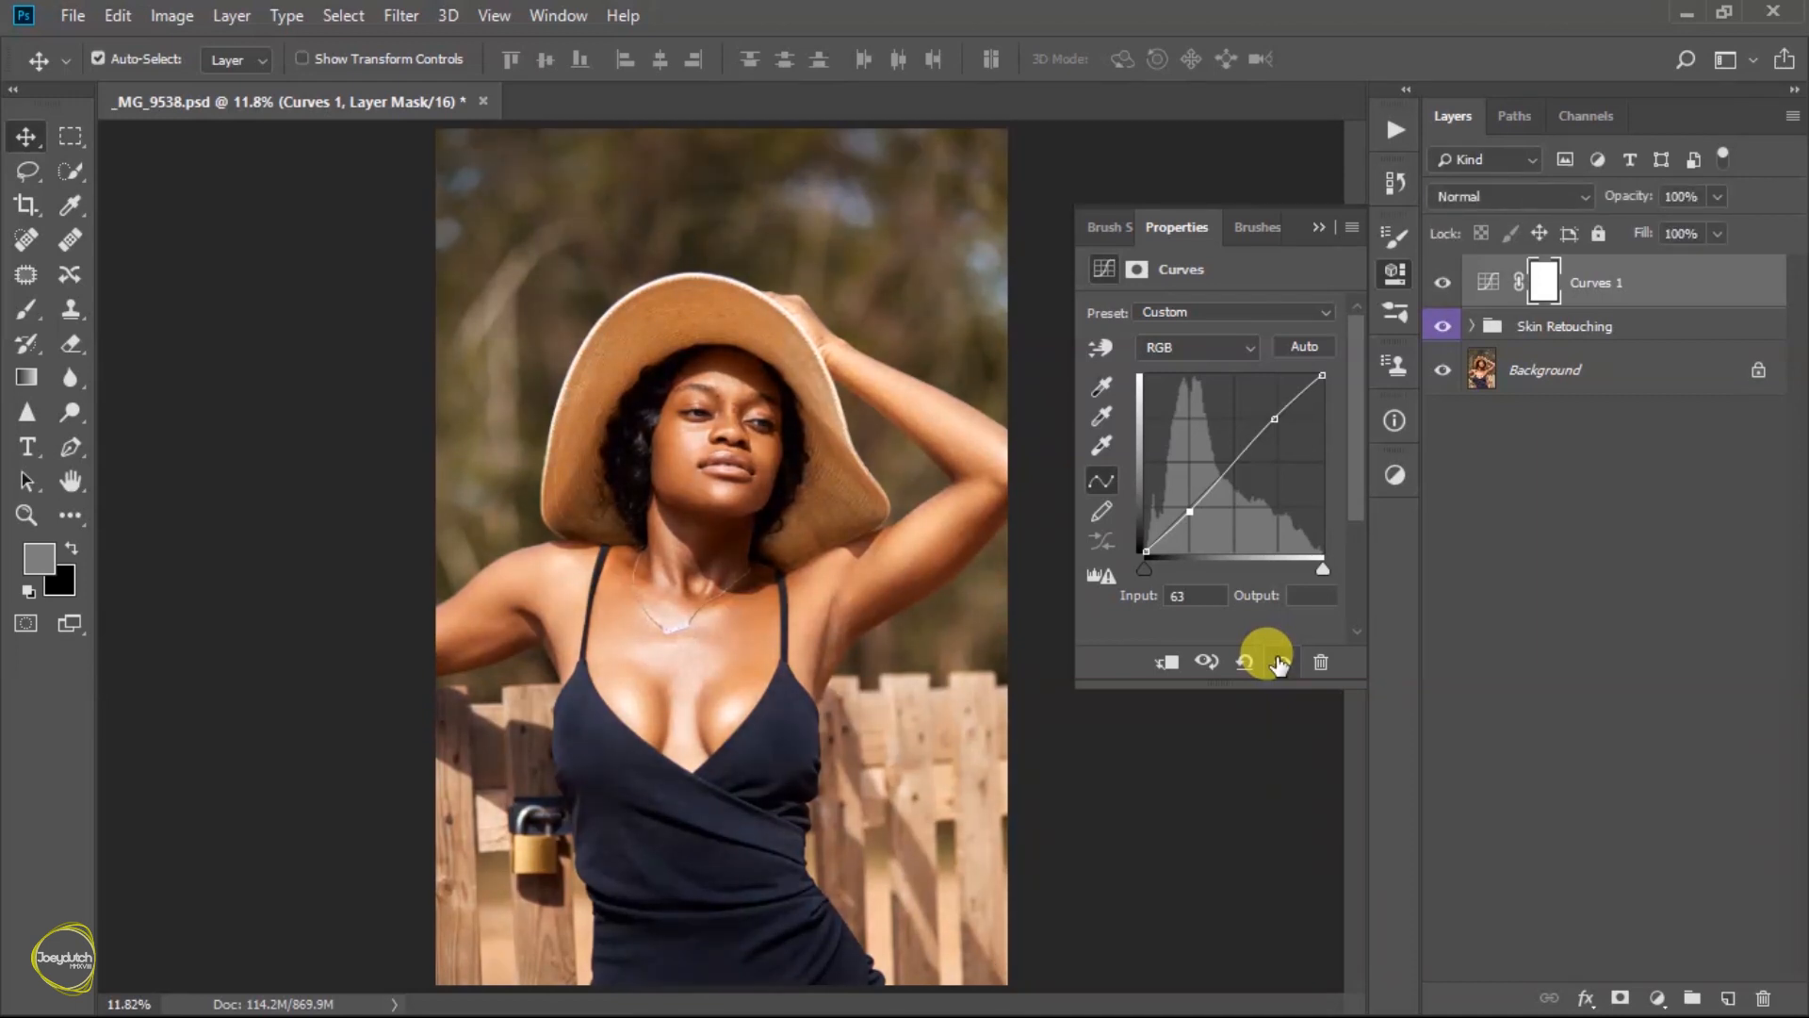
click(1225, 474)
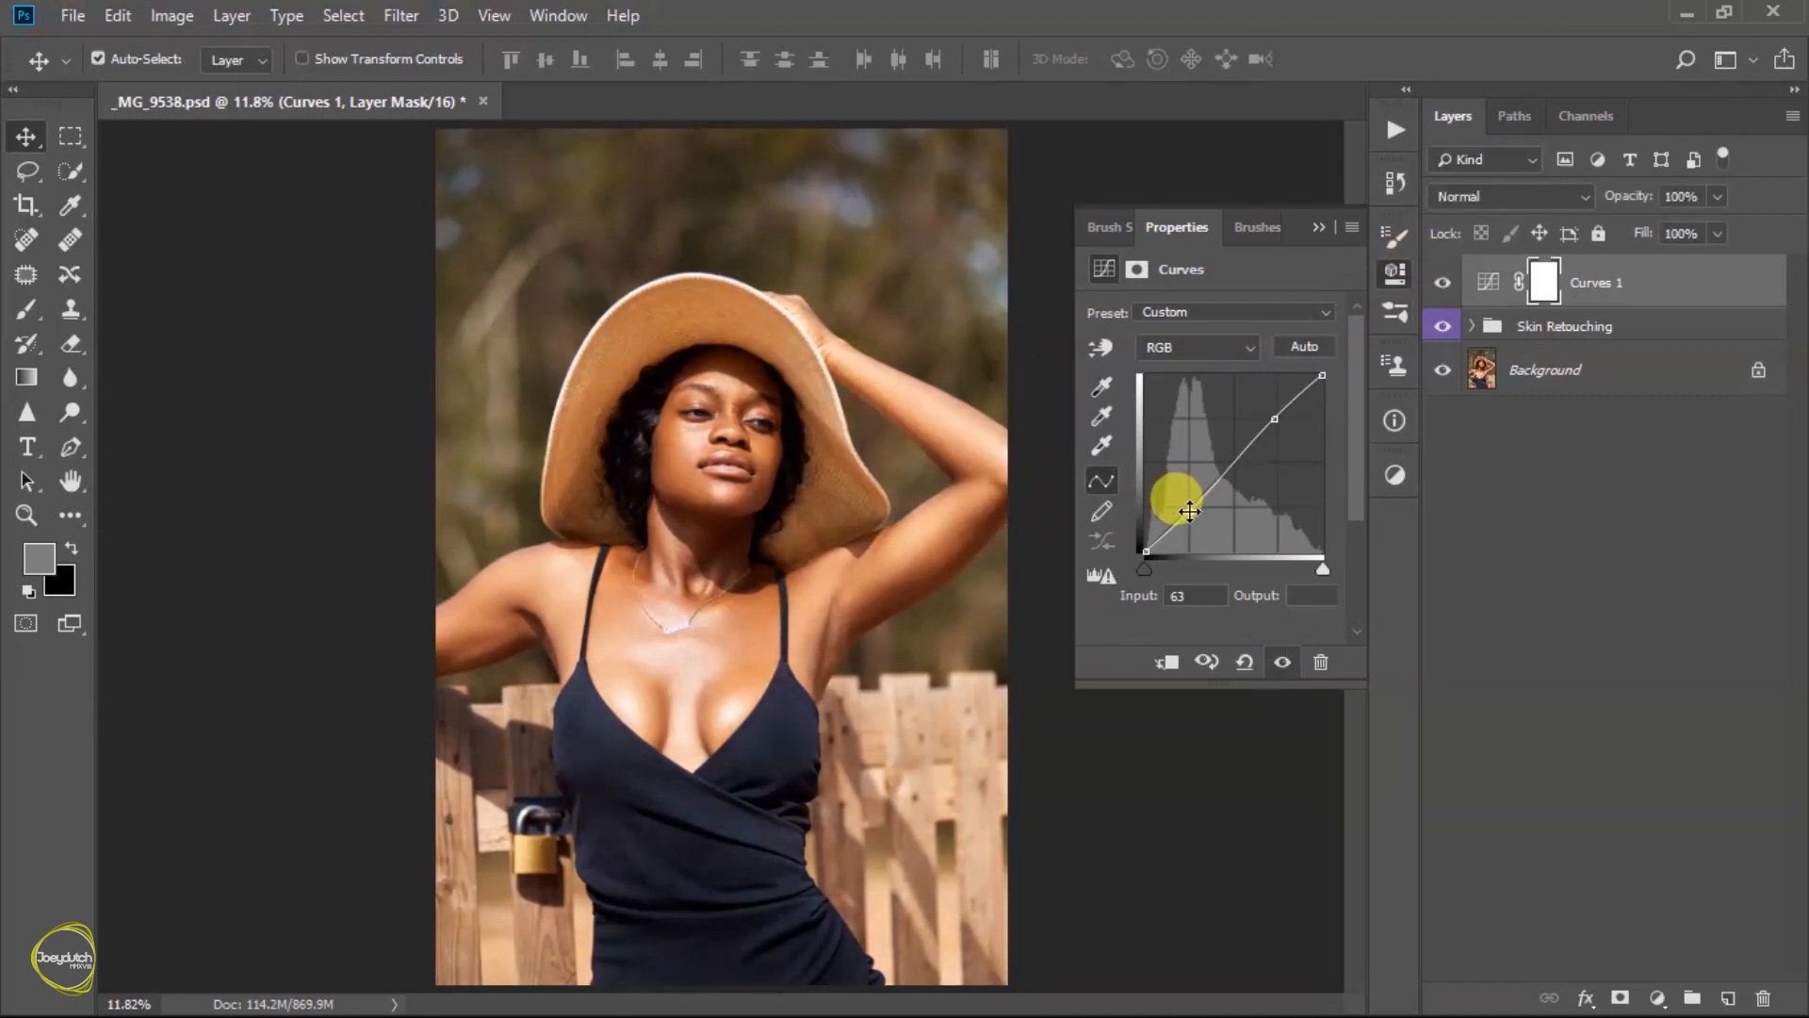
drag(1189, 510, 1189, 510)
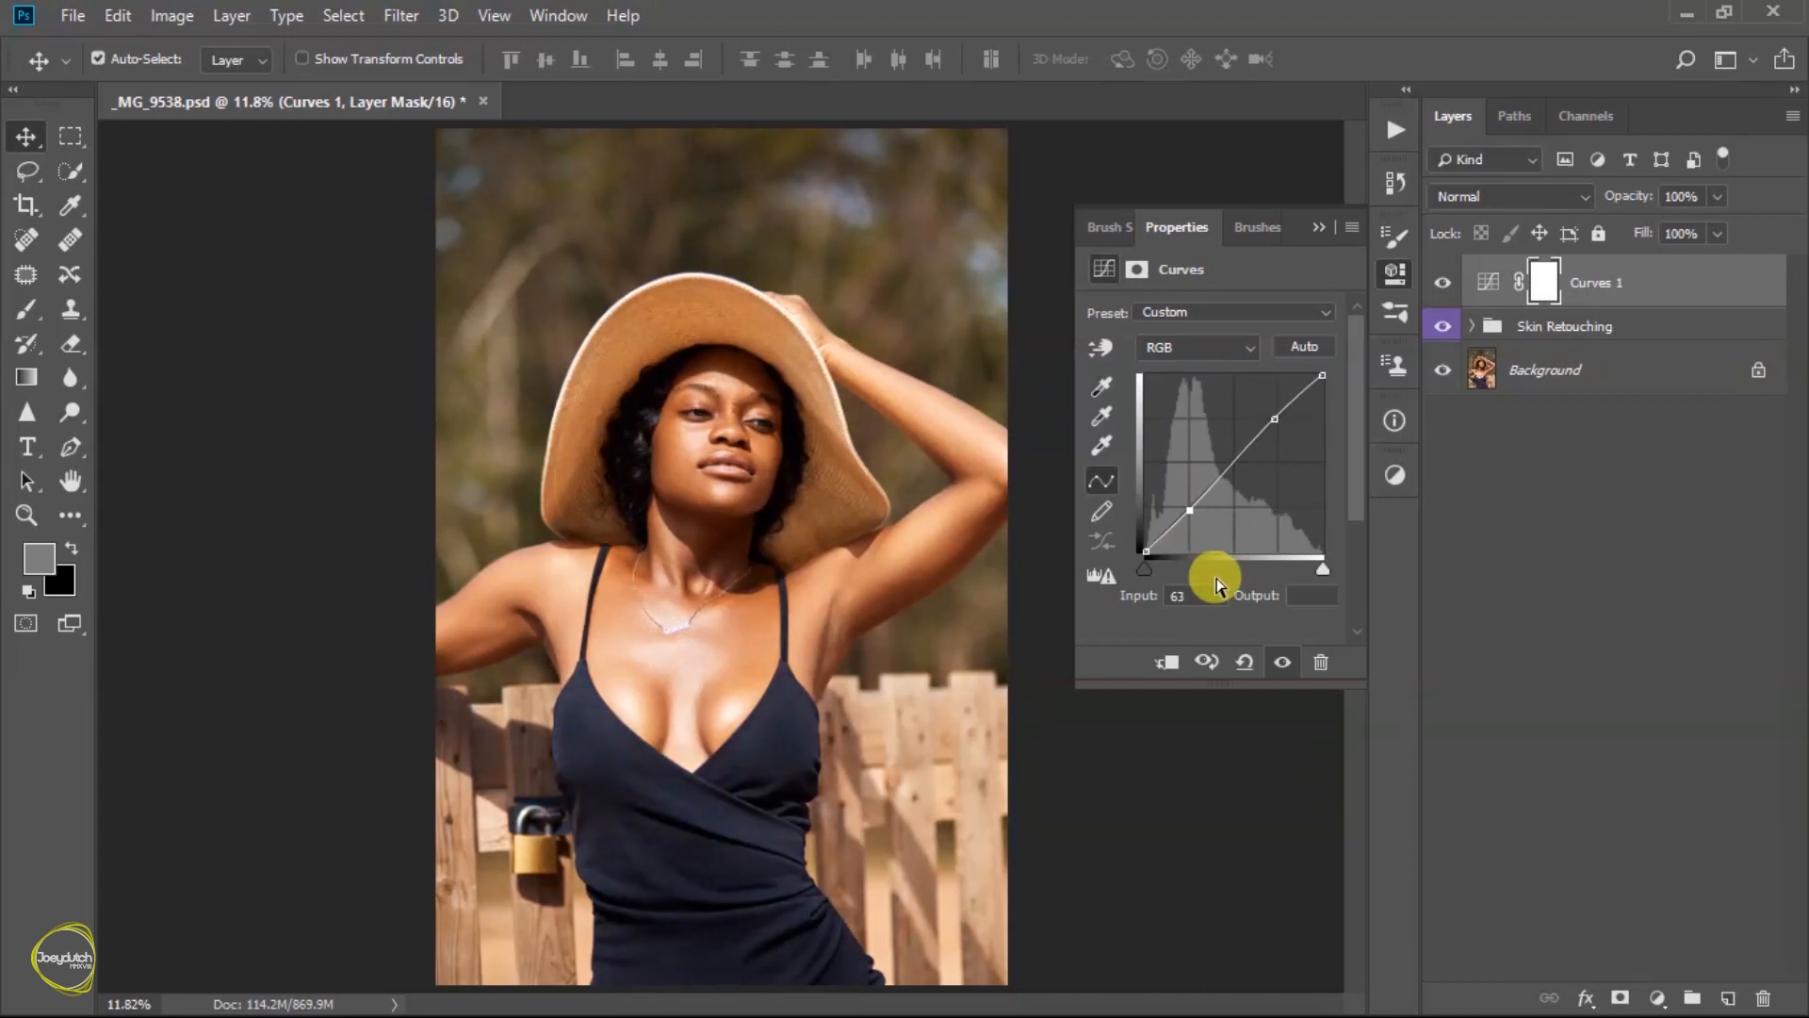
click(1281, 662)
click(1353, 229)
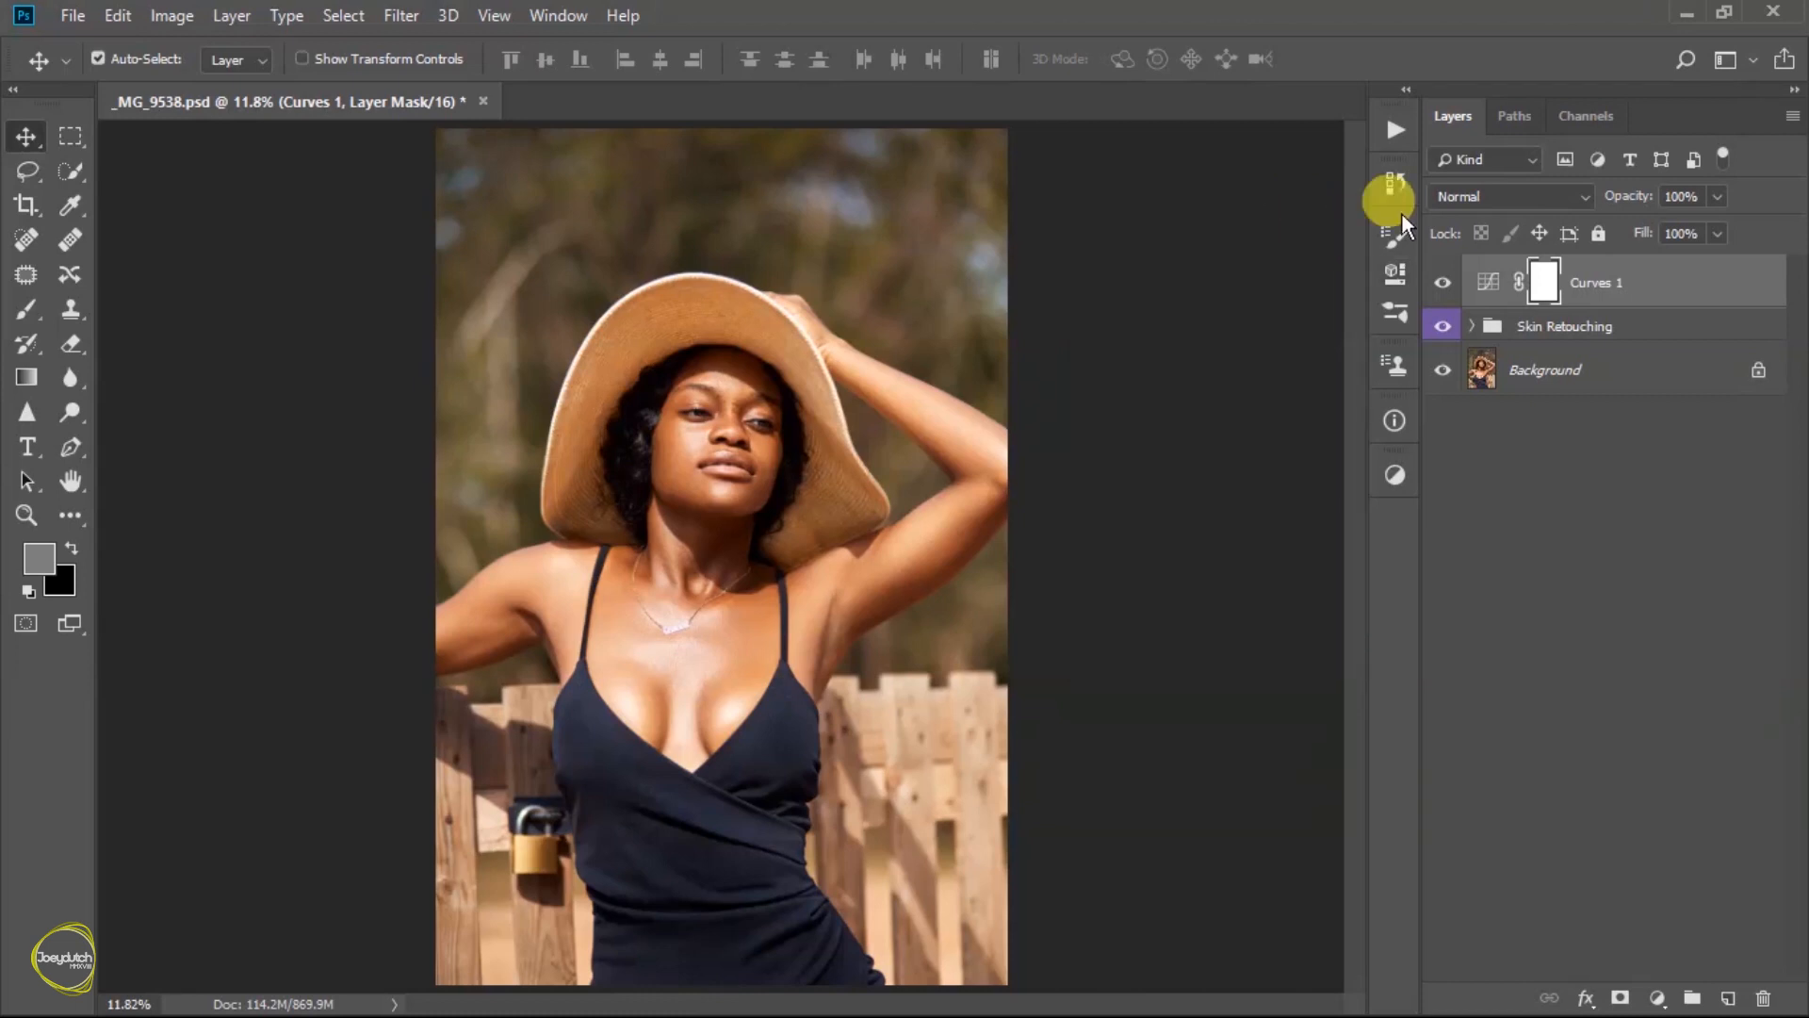
- Reduce the Curves 1 layer's opacity to 10%, compare its effect on the photo, and leave the layer hidden
click(1709, 202)
click(1607, 227)
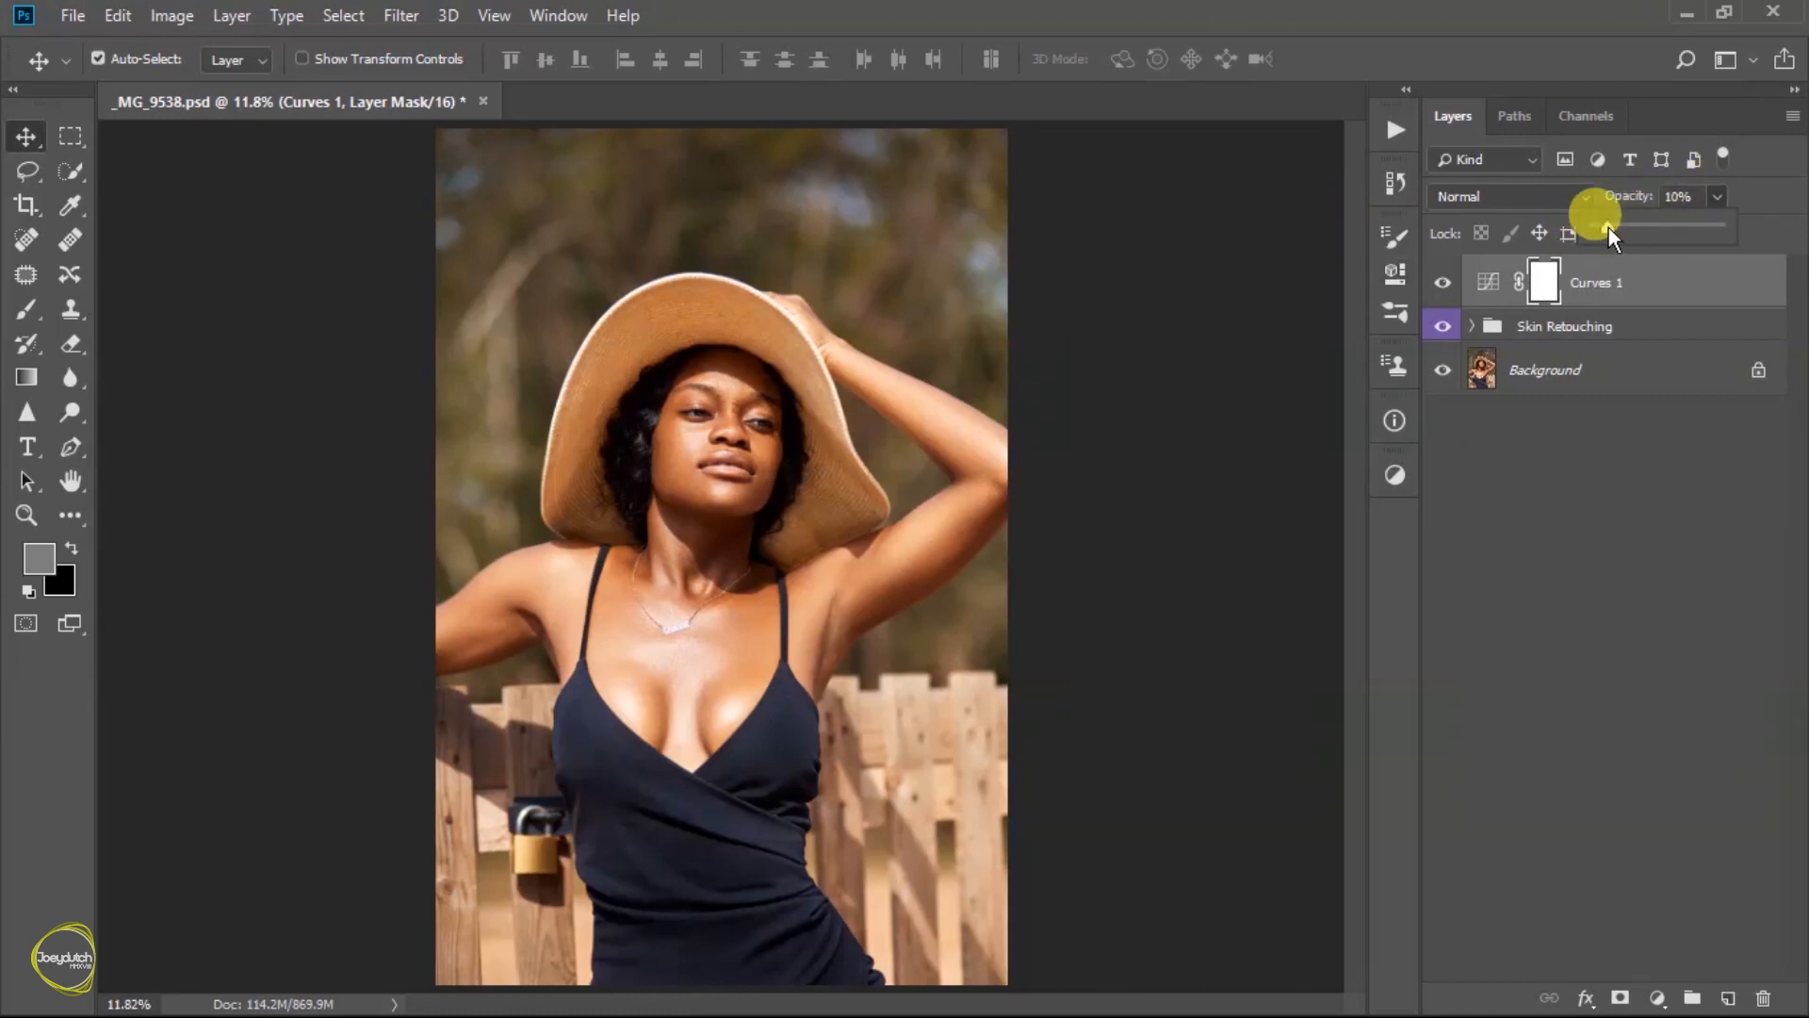
click(1443, 282)
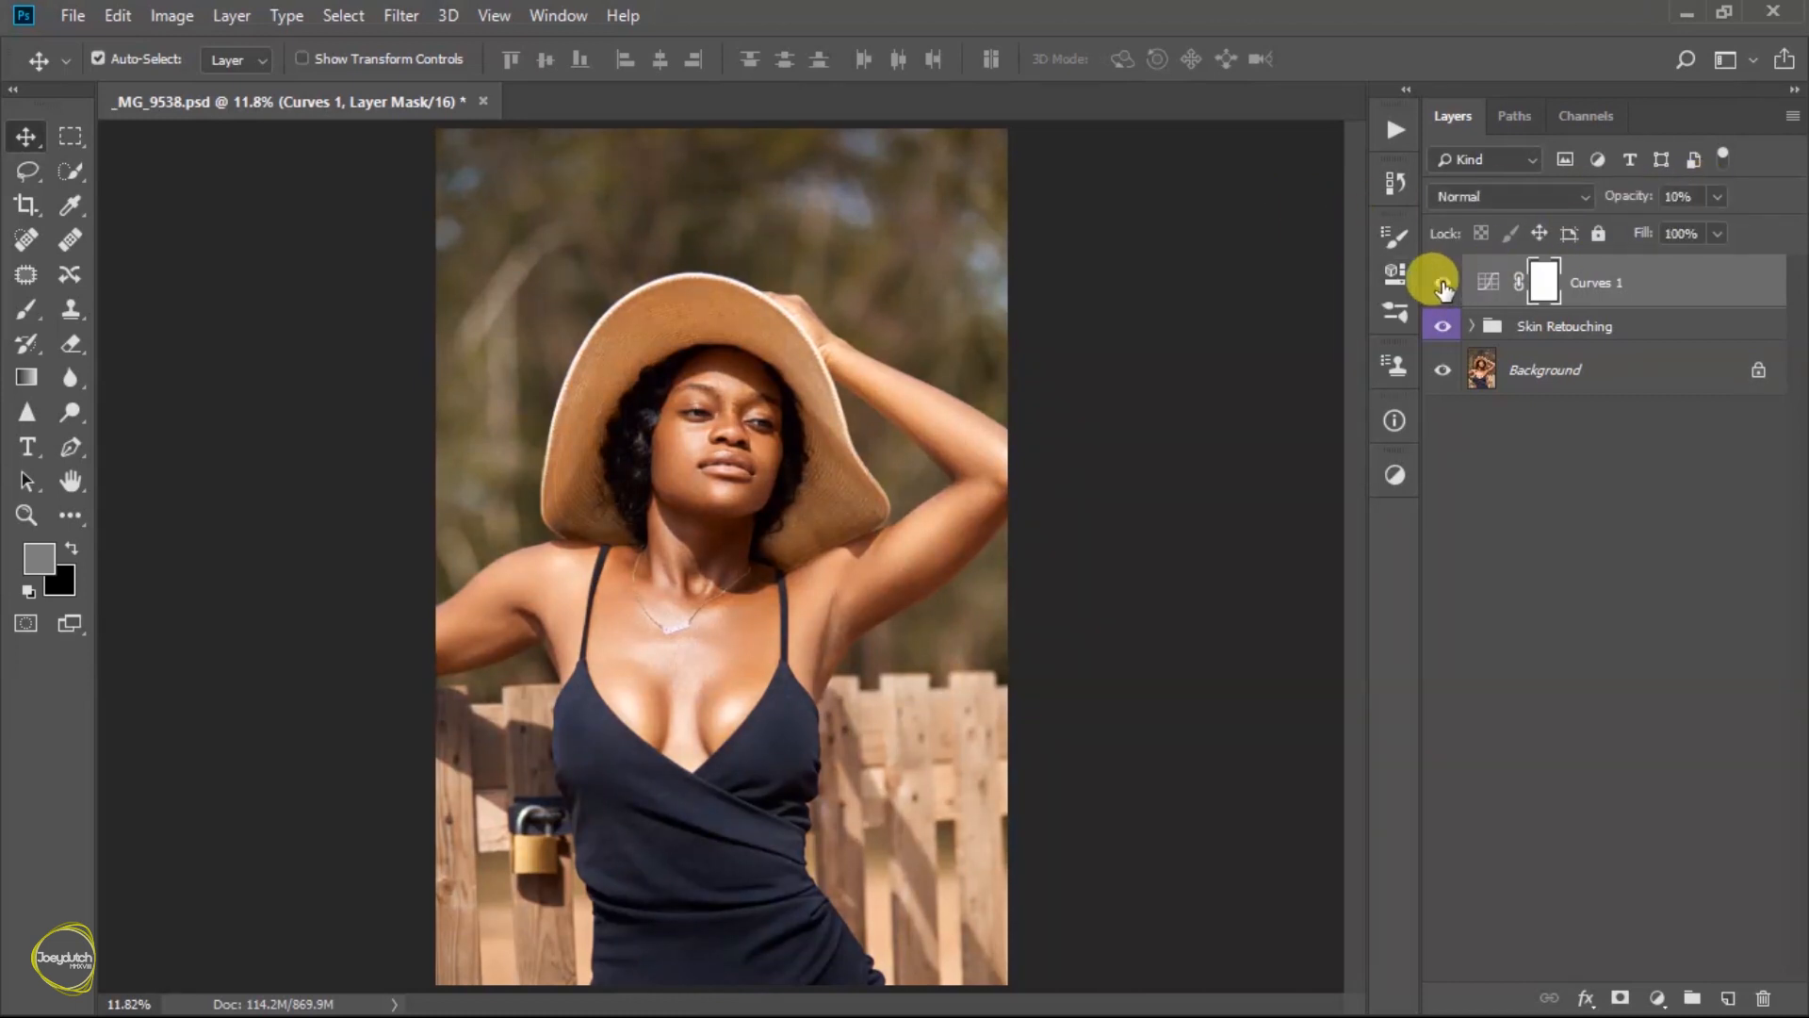
click(1443, 282)
click(1443, 283)
click(1442, 283)
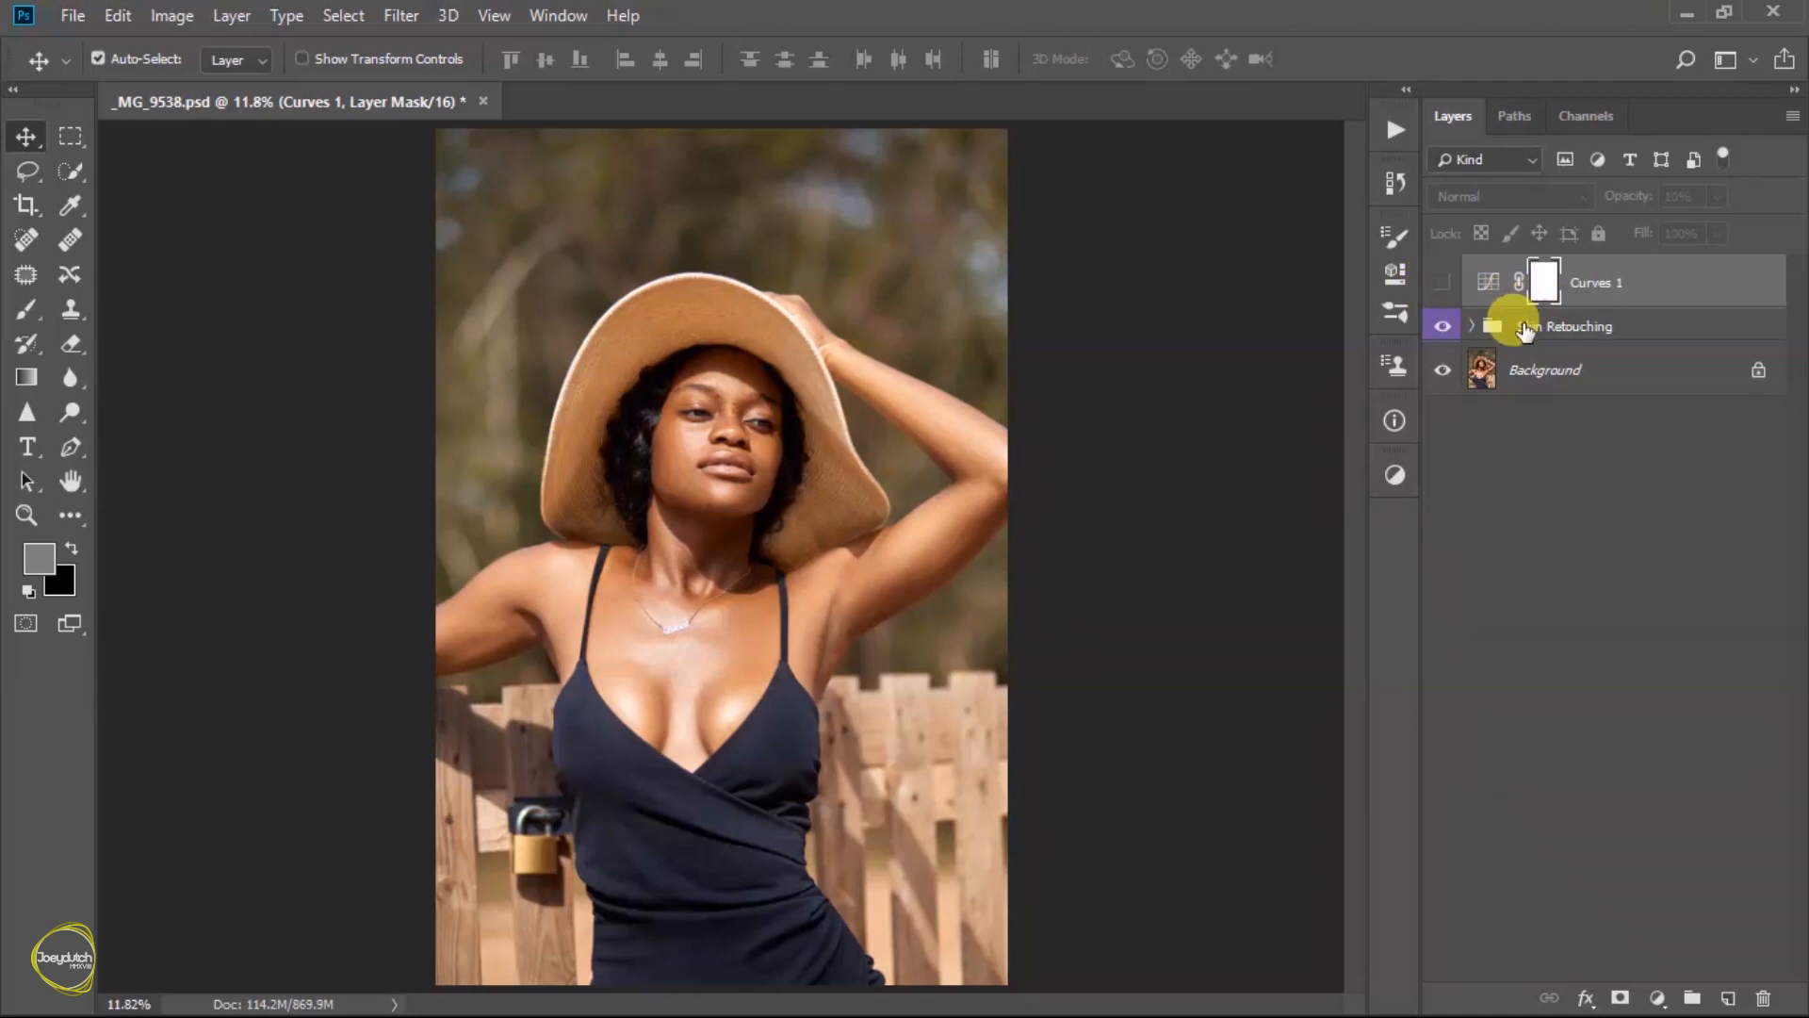
- Add a Hue/Saturation adjustment layer above Curves 1 and set the Reds saturation to -10
click(1395, 473)
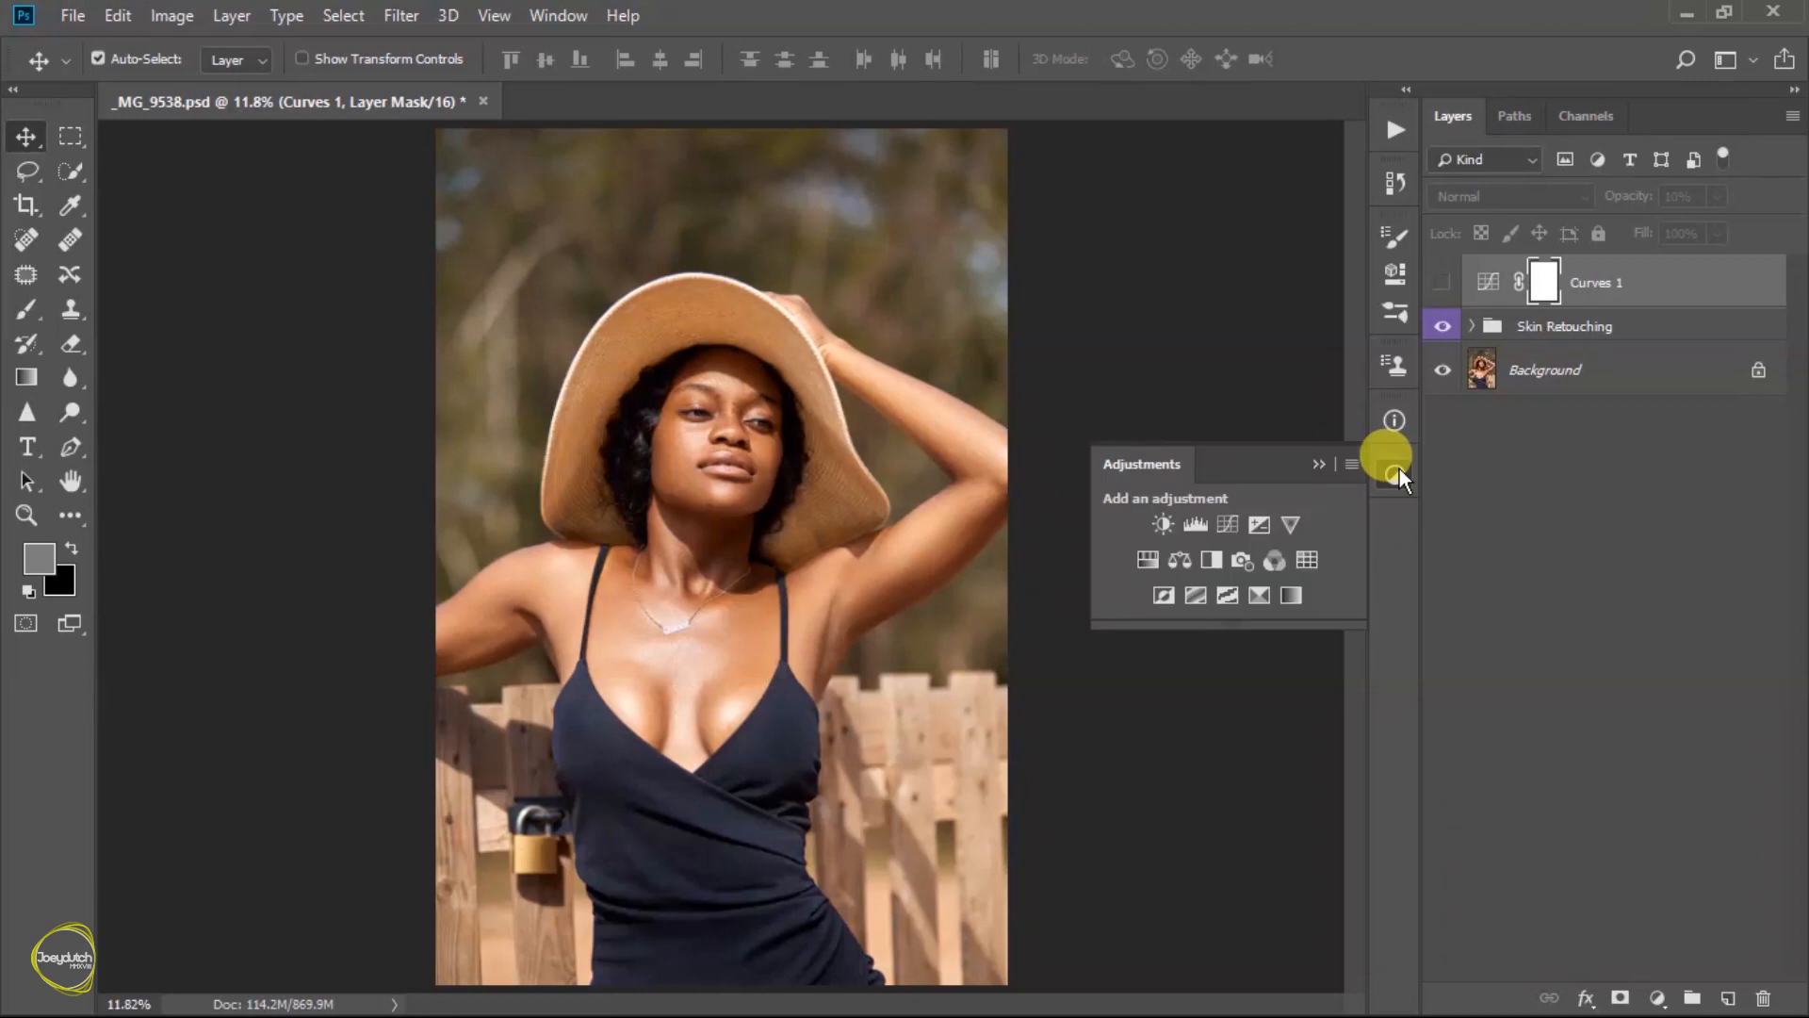
click(1142, 557)
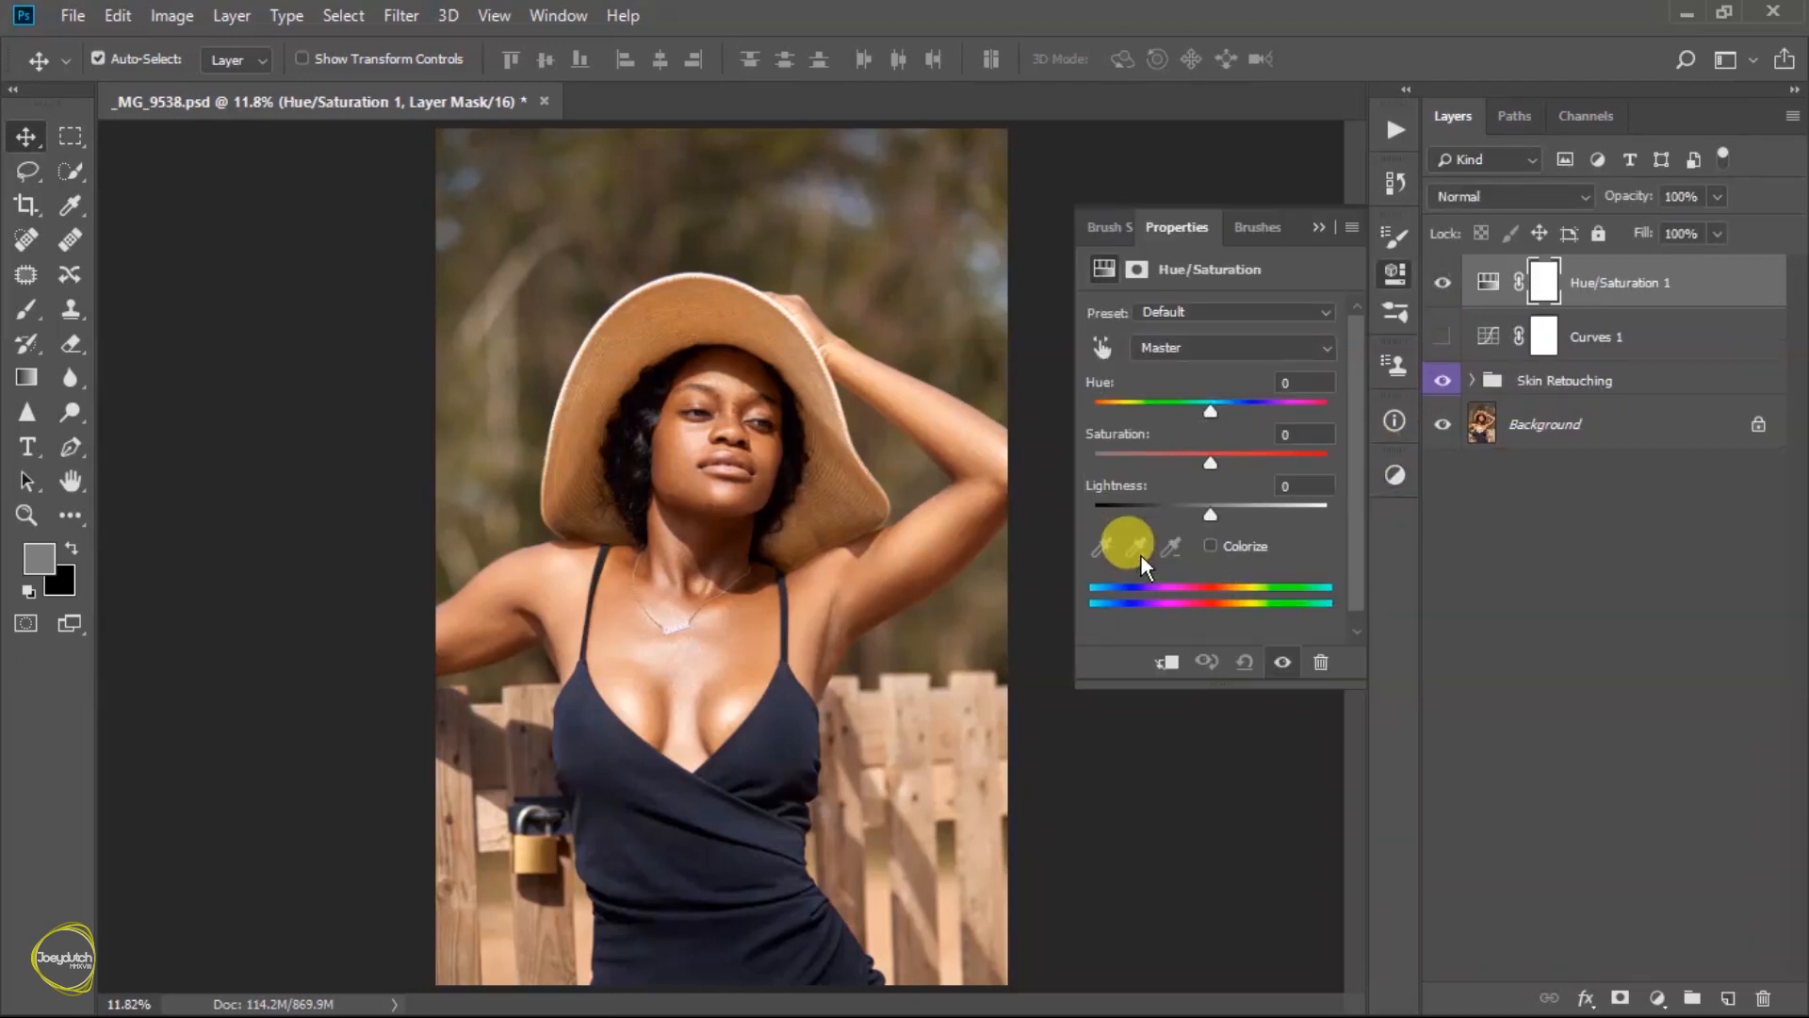
click(1247, 346)
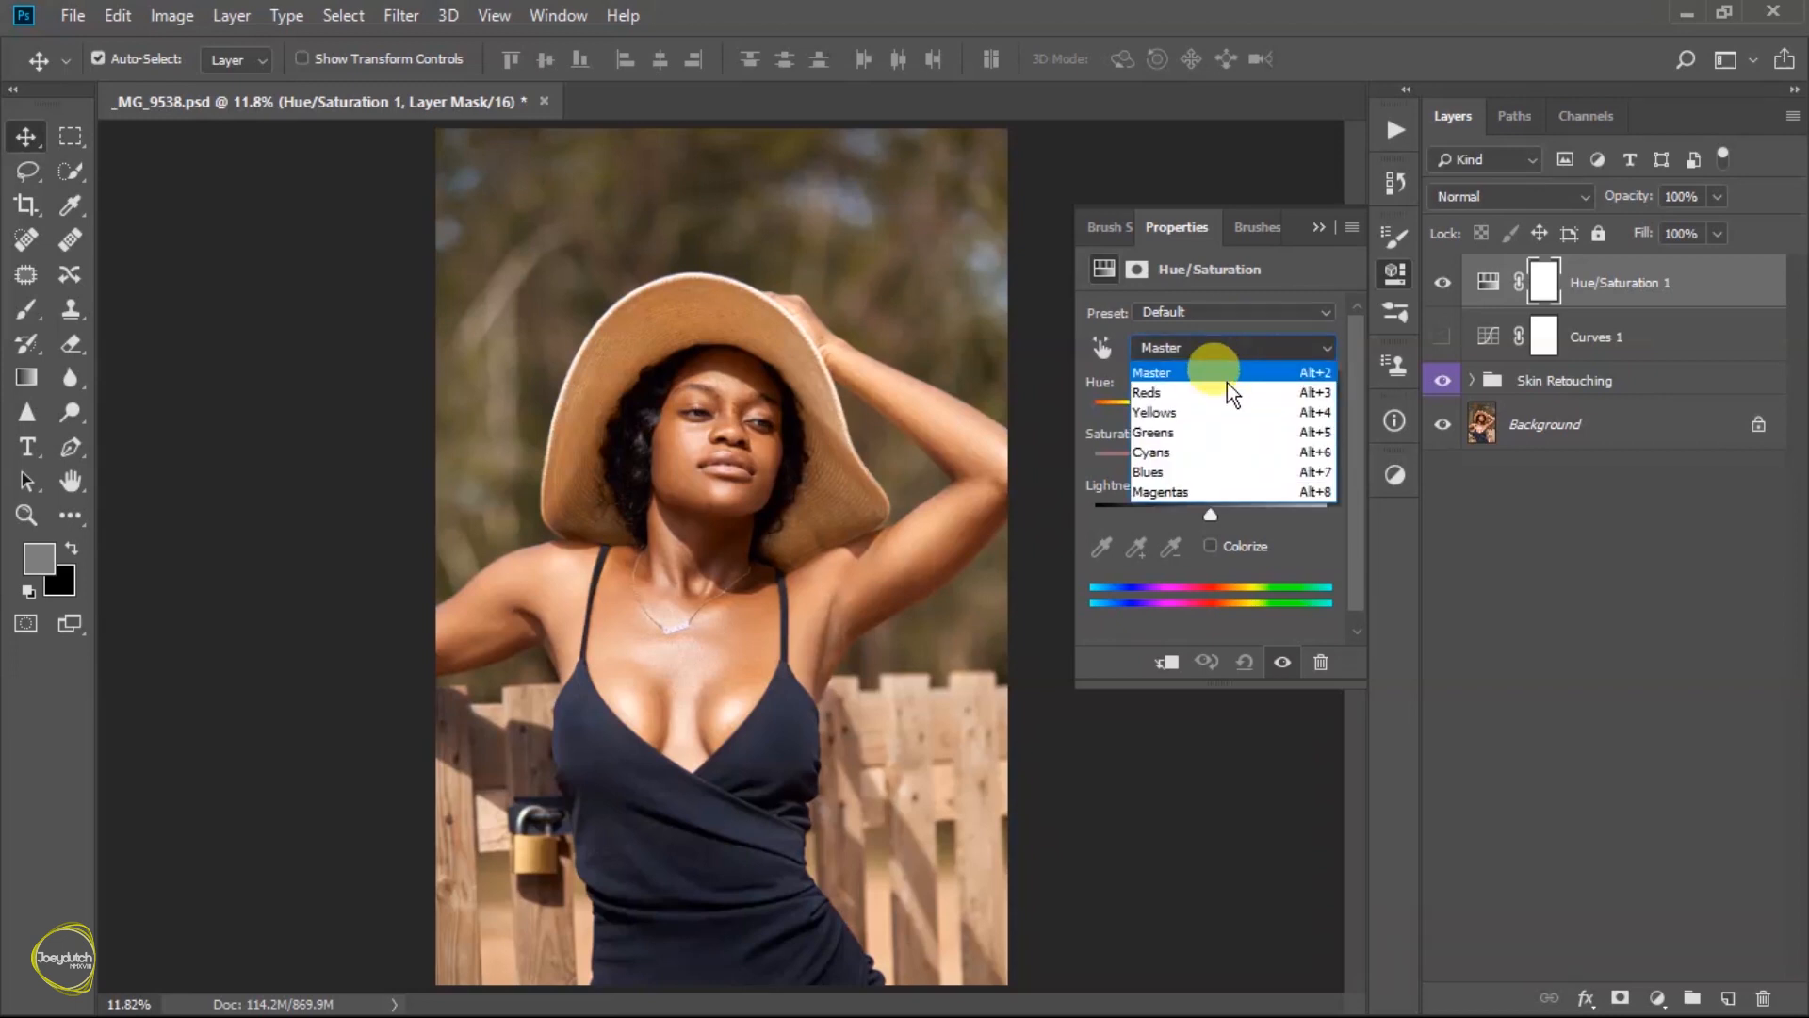
click(1238, 393)
click(1298, 433)
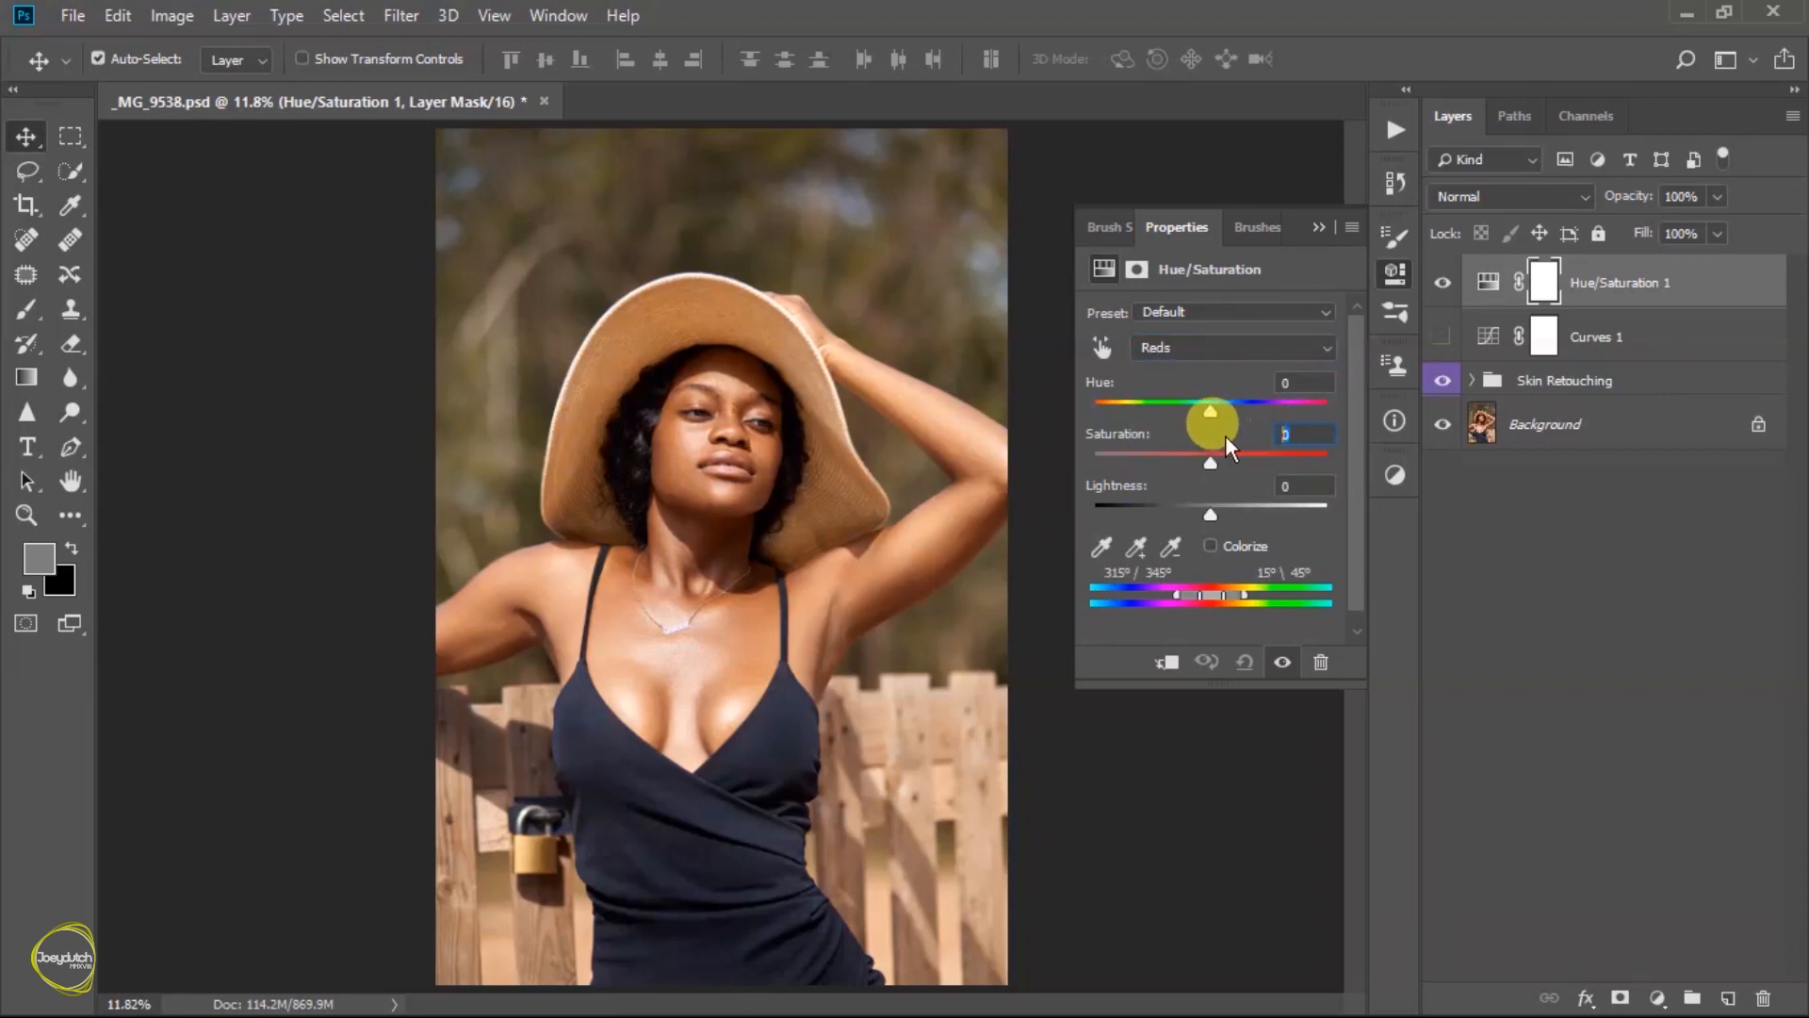
text(-10)
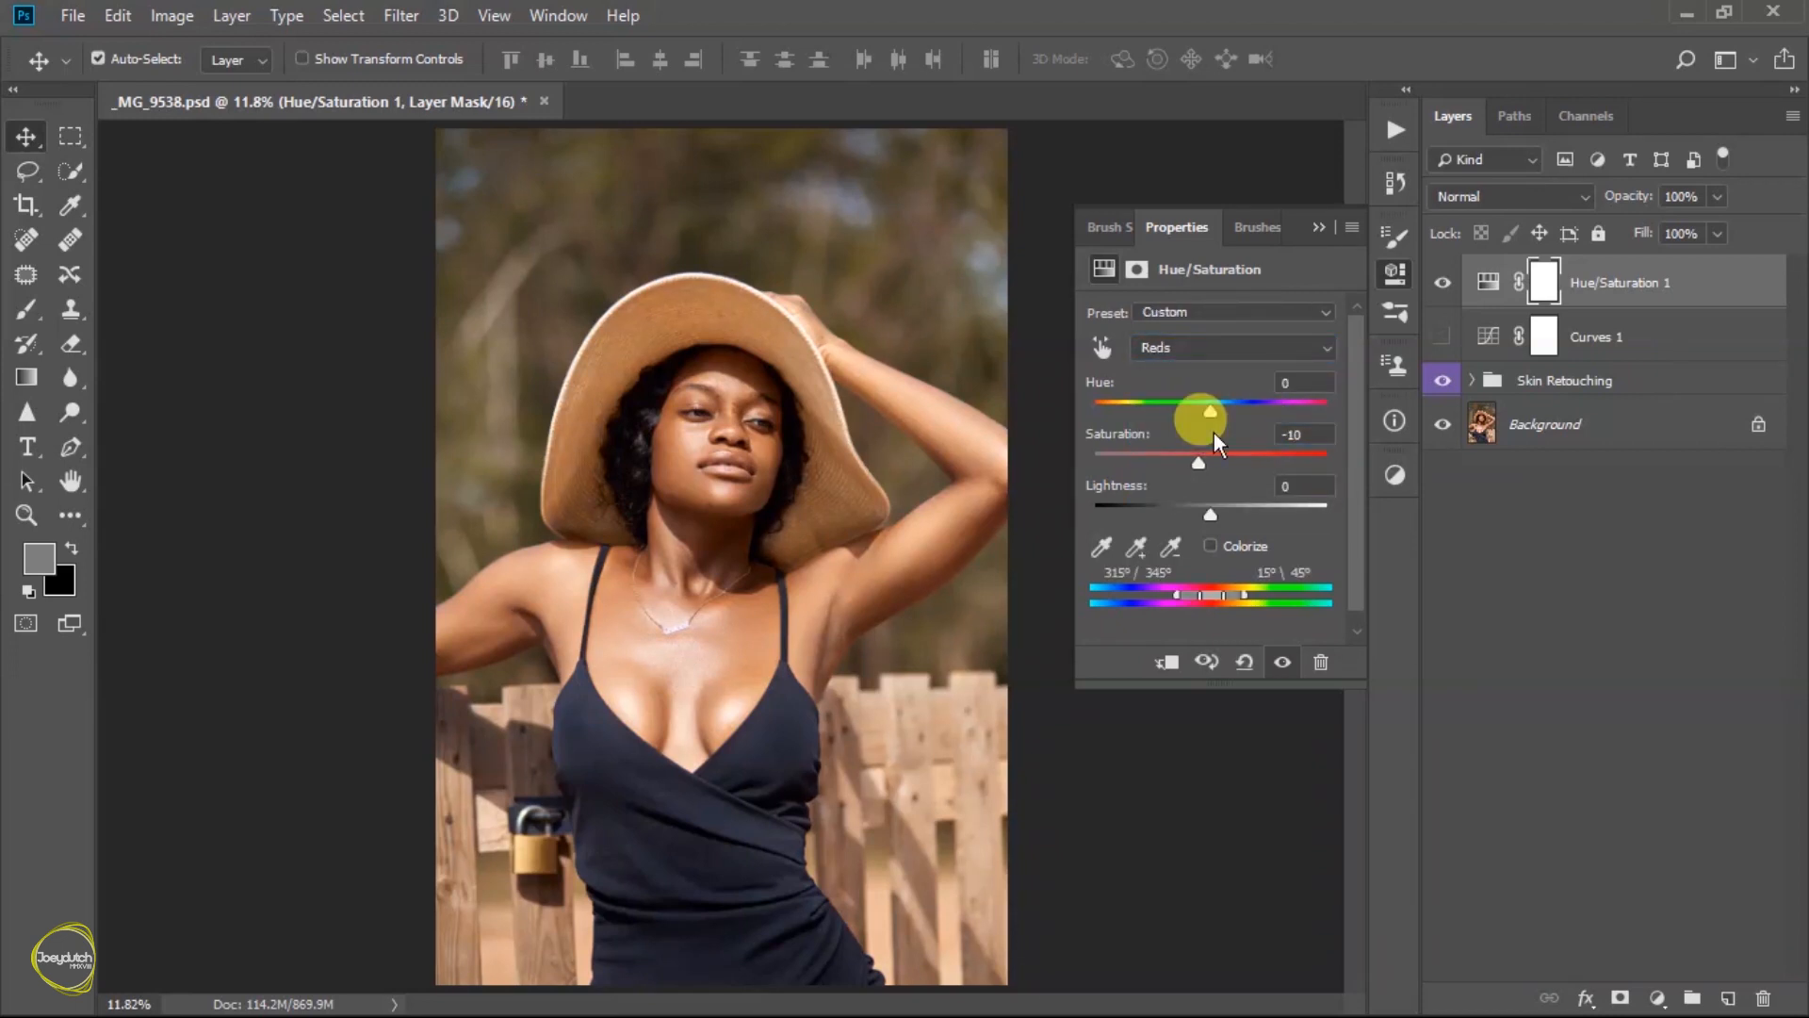
- Set the Yellows saturation to -8 in the Hue/Saturation adjustment
click(1212, 358)
click(1197, 409)
click(1299, 432)
text(-8)
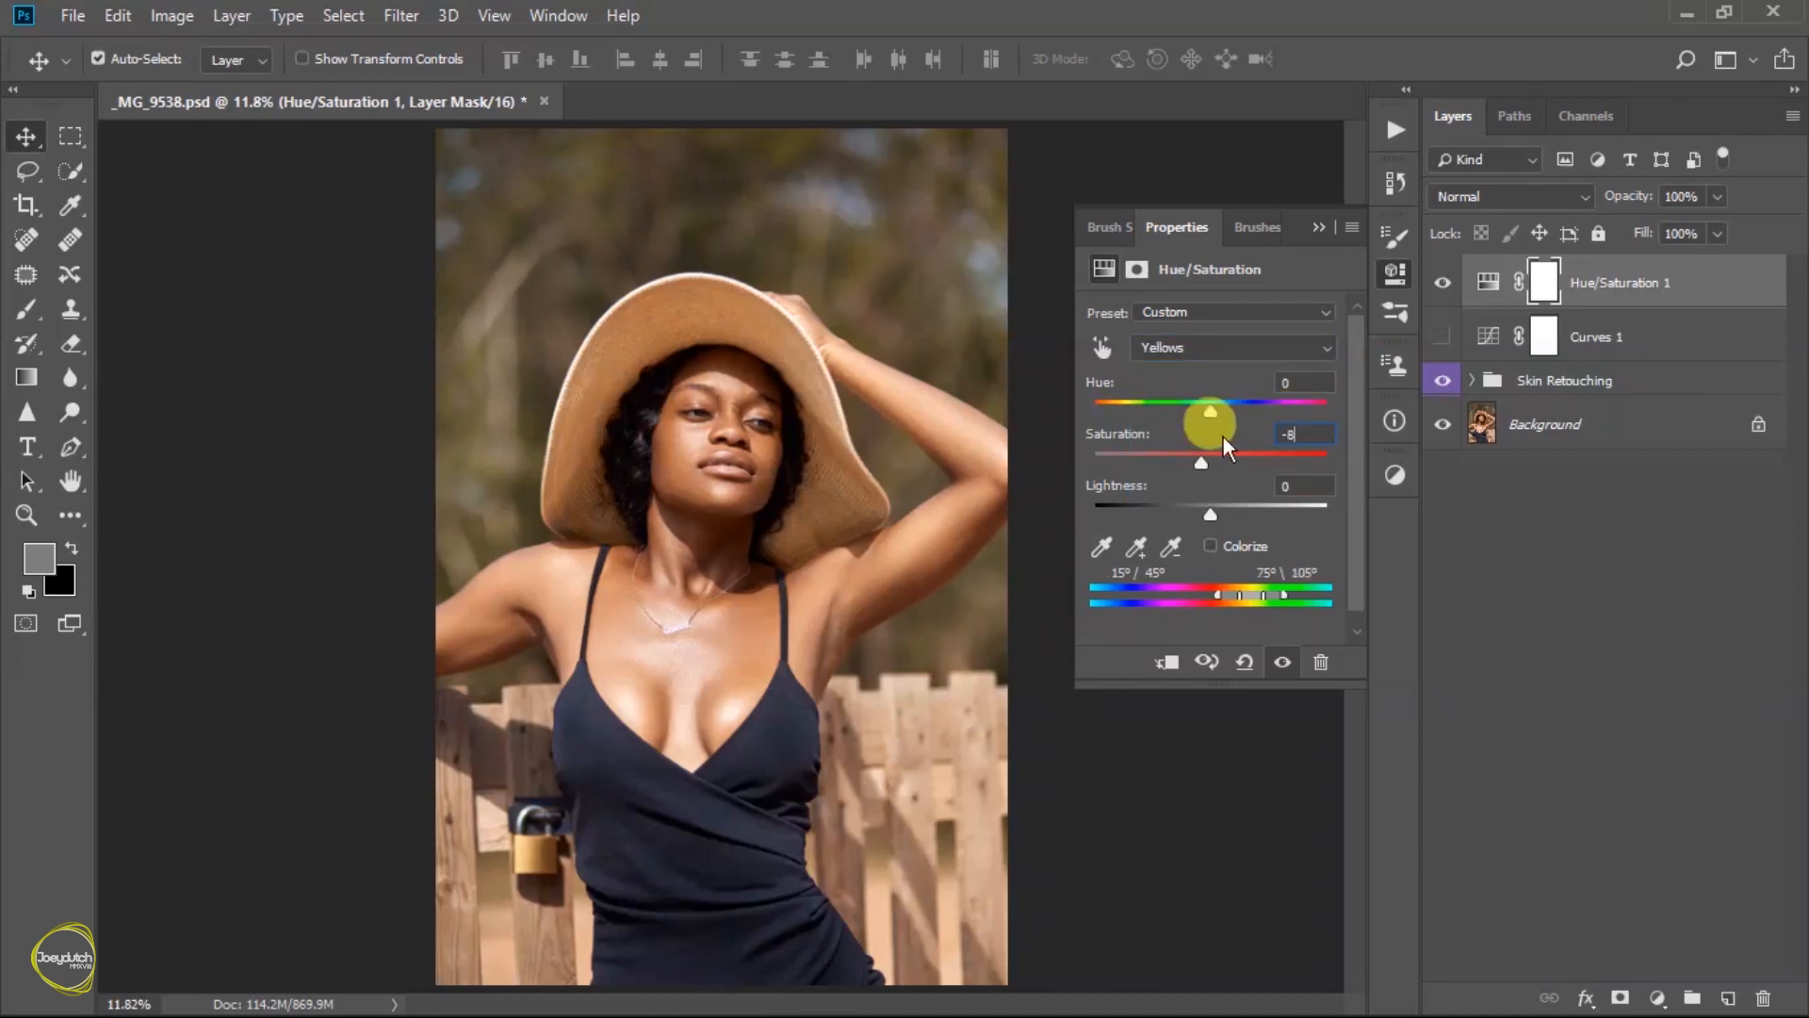
click(1319, 235)
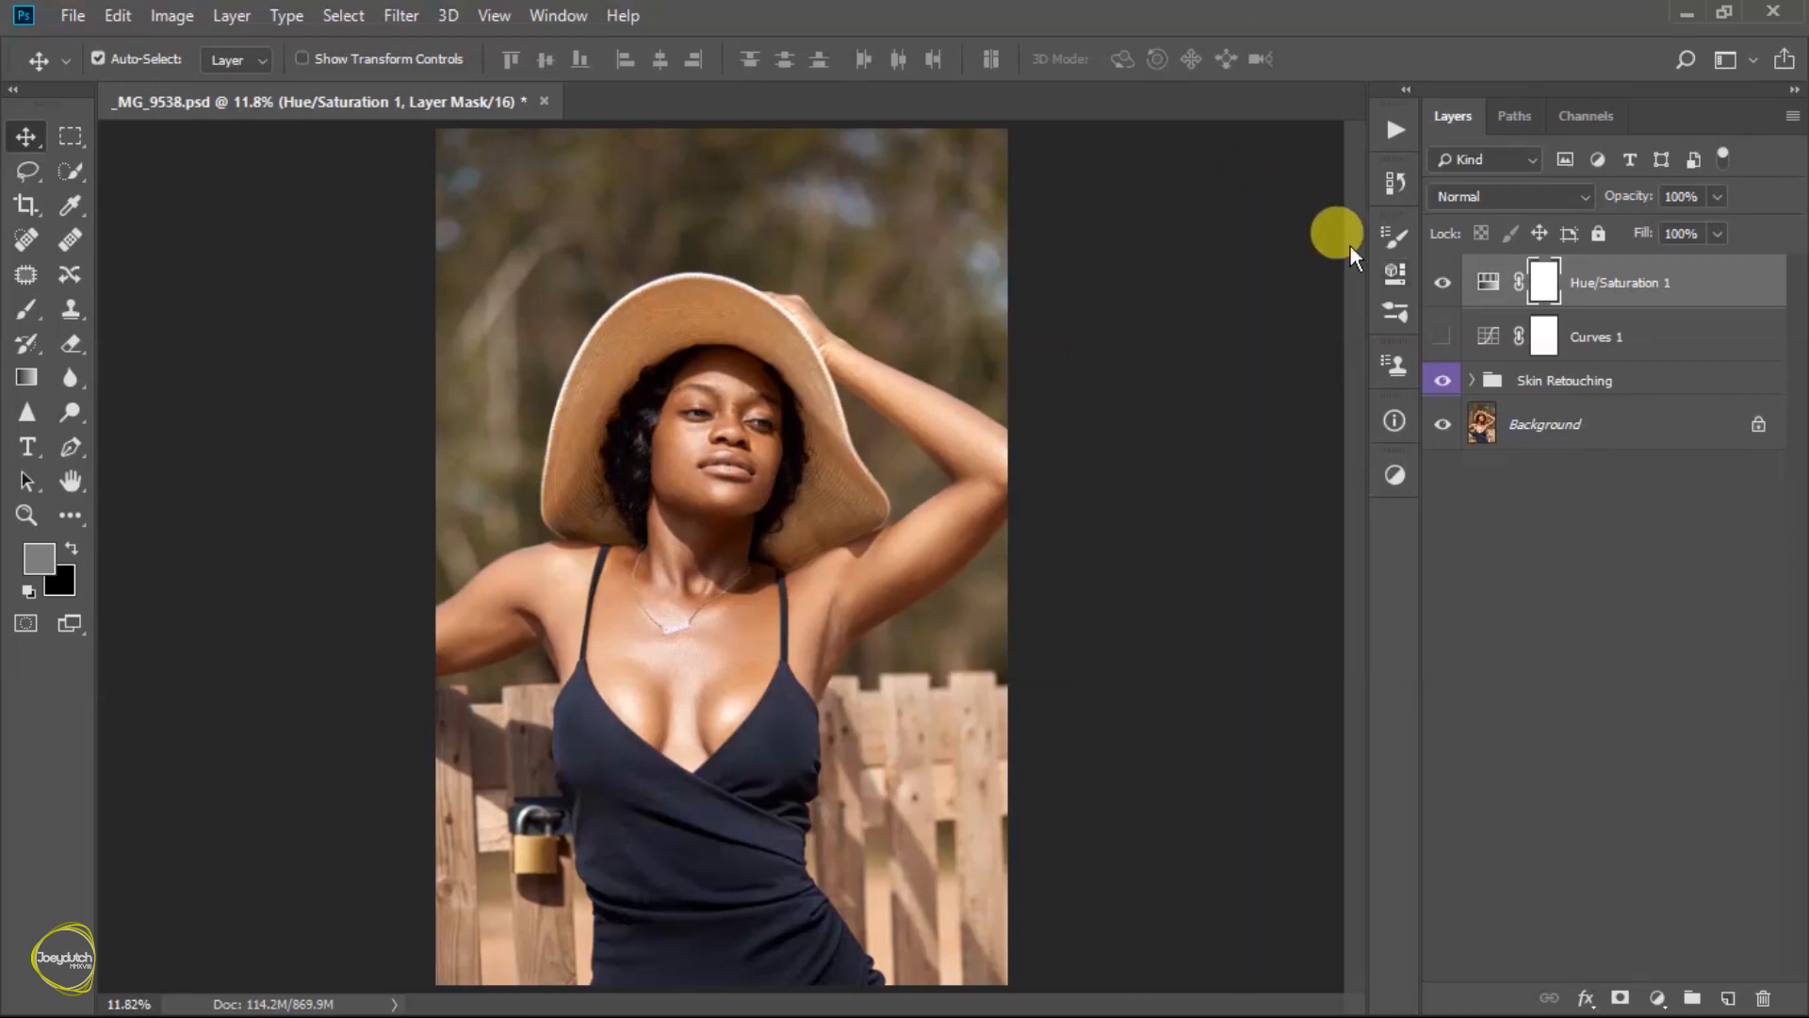
- Compare the photo with and without the Hue/Saturation adjustment
click(1447, 286)
click(1446, 286)
click(1446, 286)
click(1447, 286)
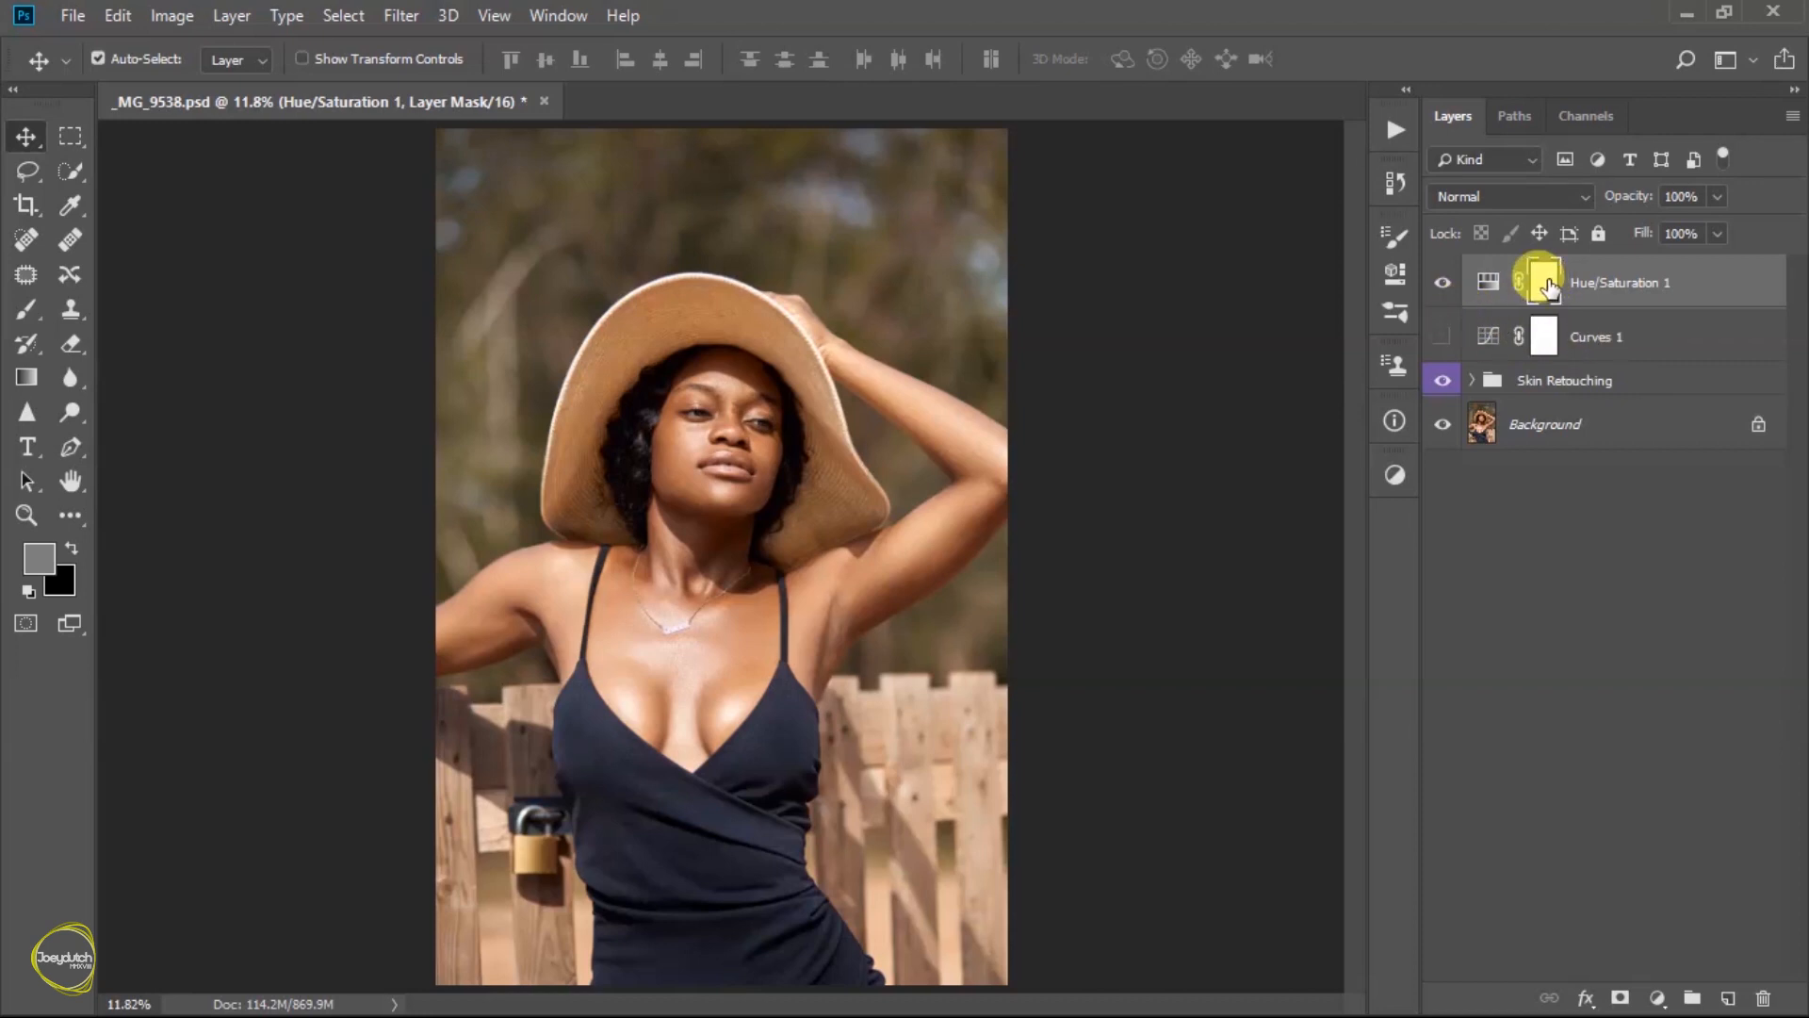
- Mask the Hue/Saturation layer to the skin tones using Color Range with Sampled Colors and fuzziness 22, and inspect the resulting mask
click(330, 16)
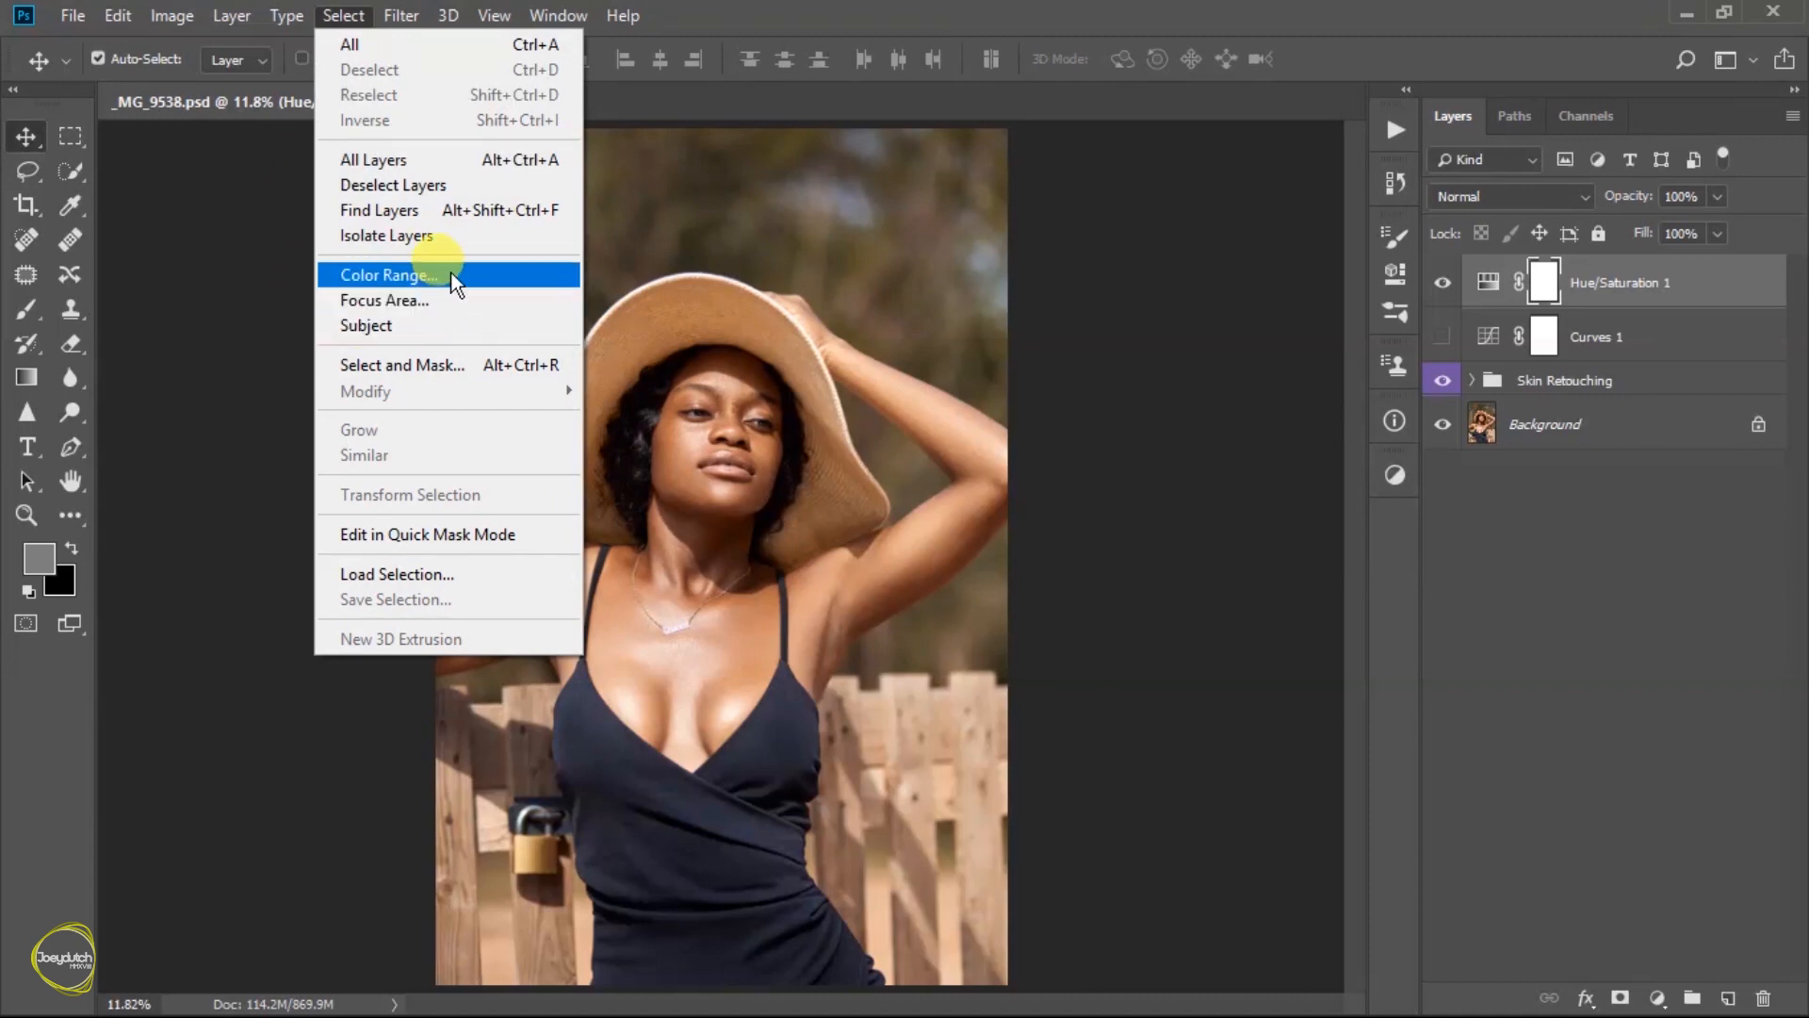
click(389, 275)
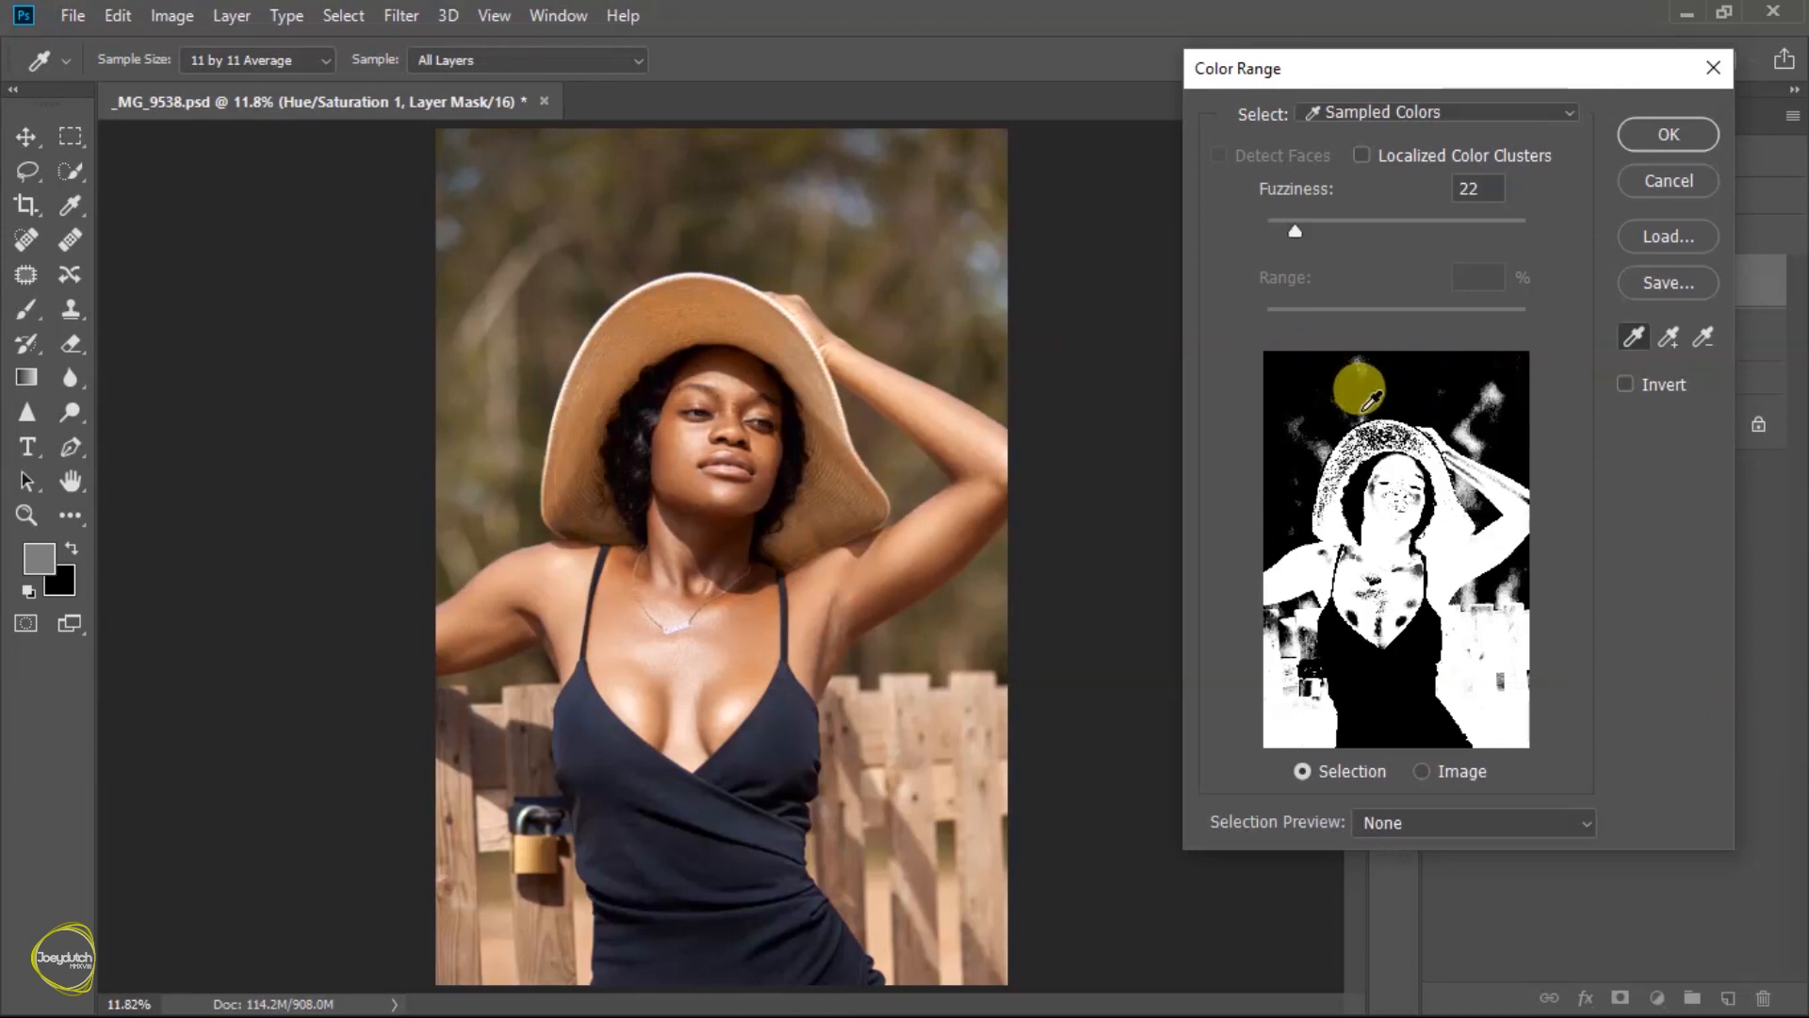
click(1659, 133)
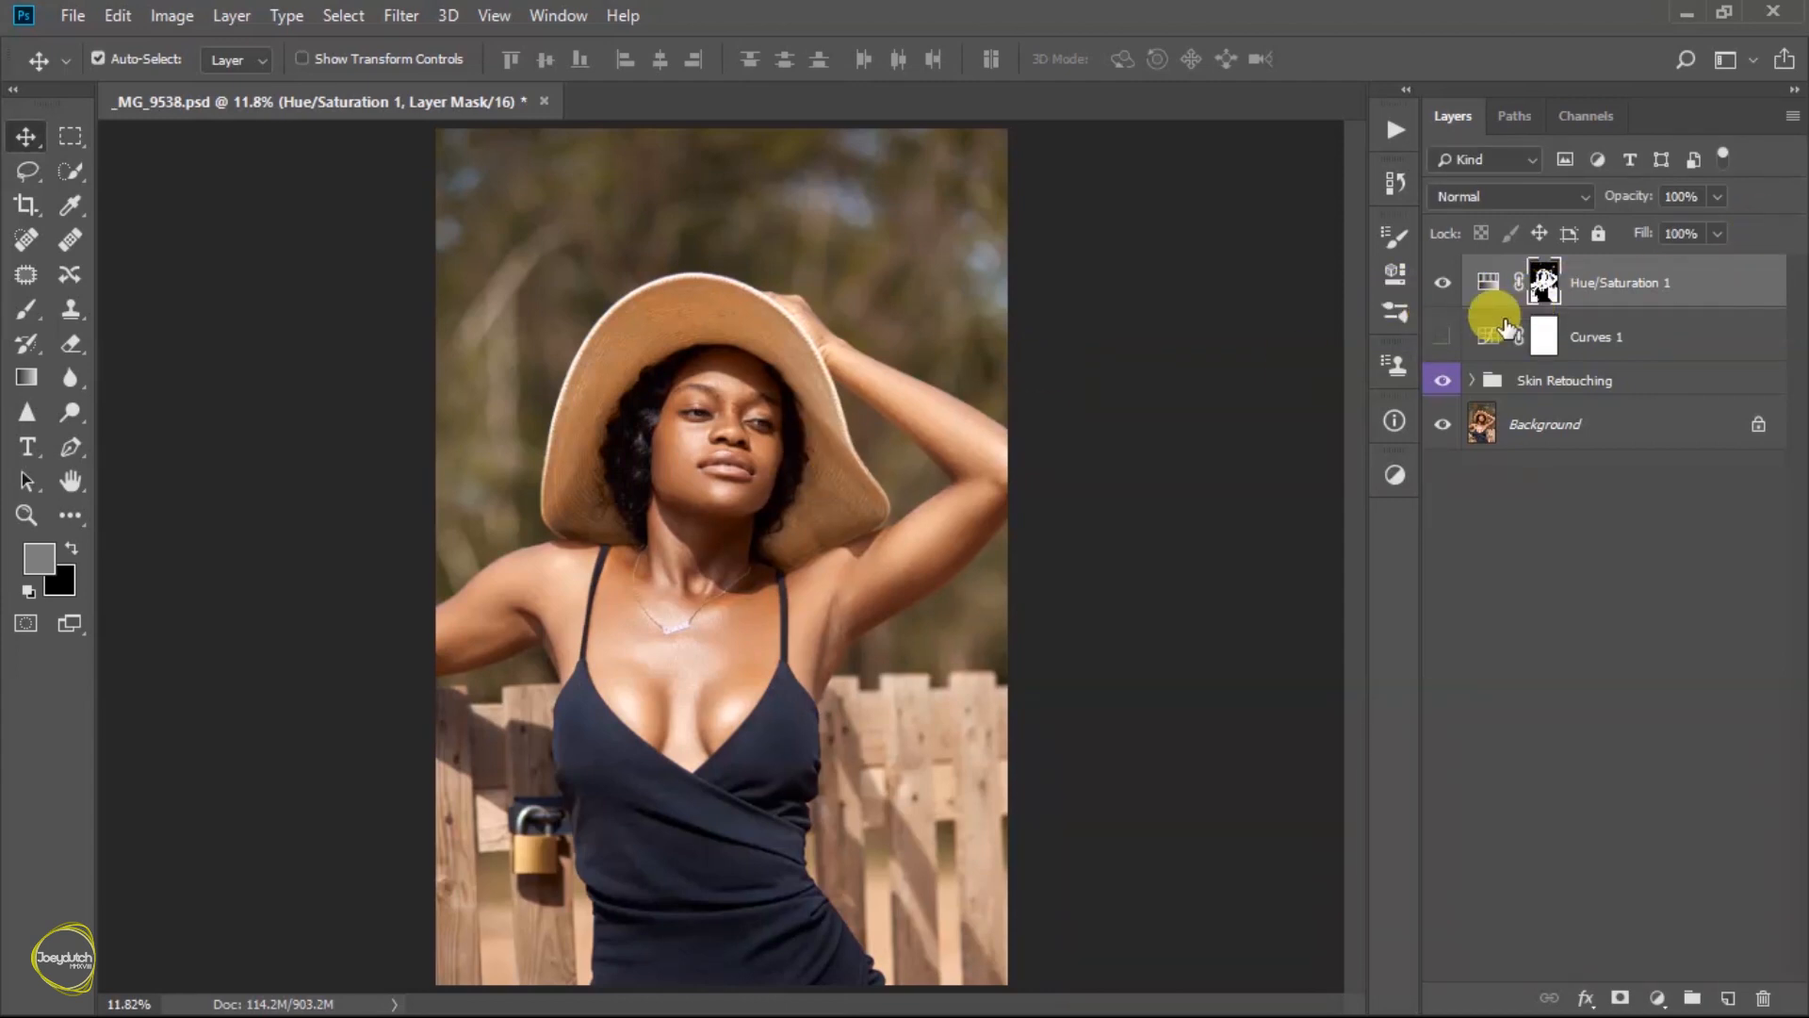
alt+click(1543, 285)
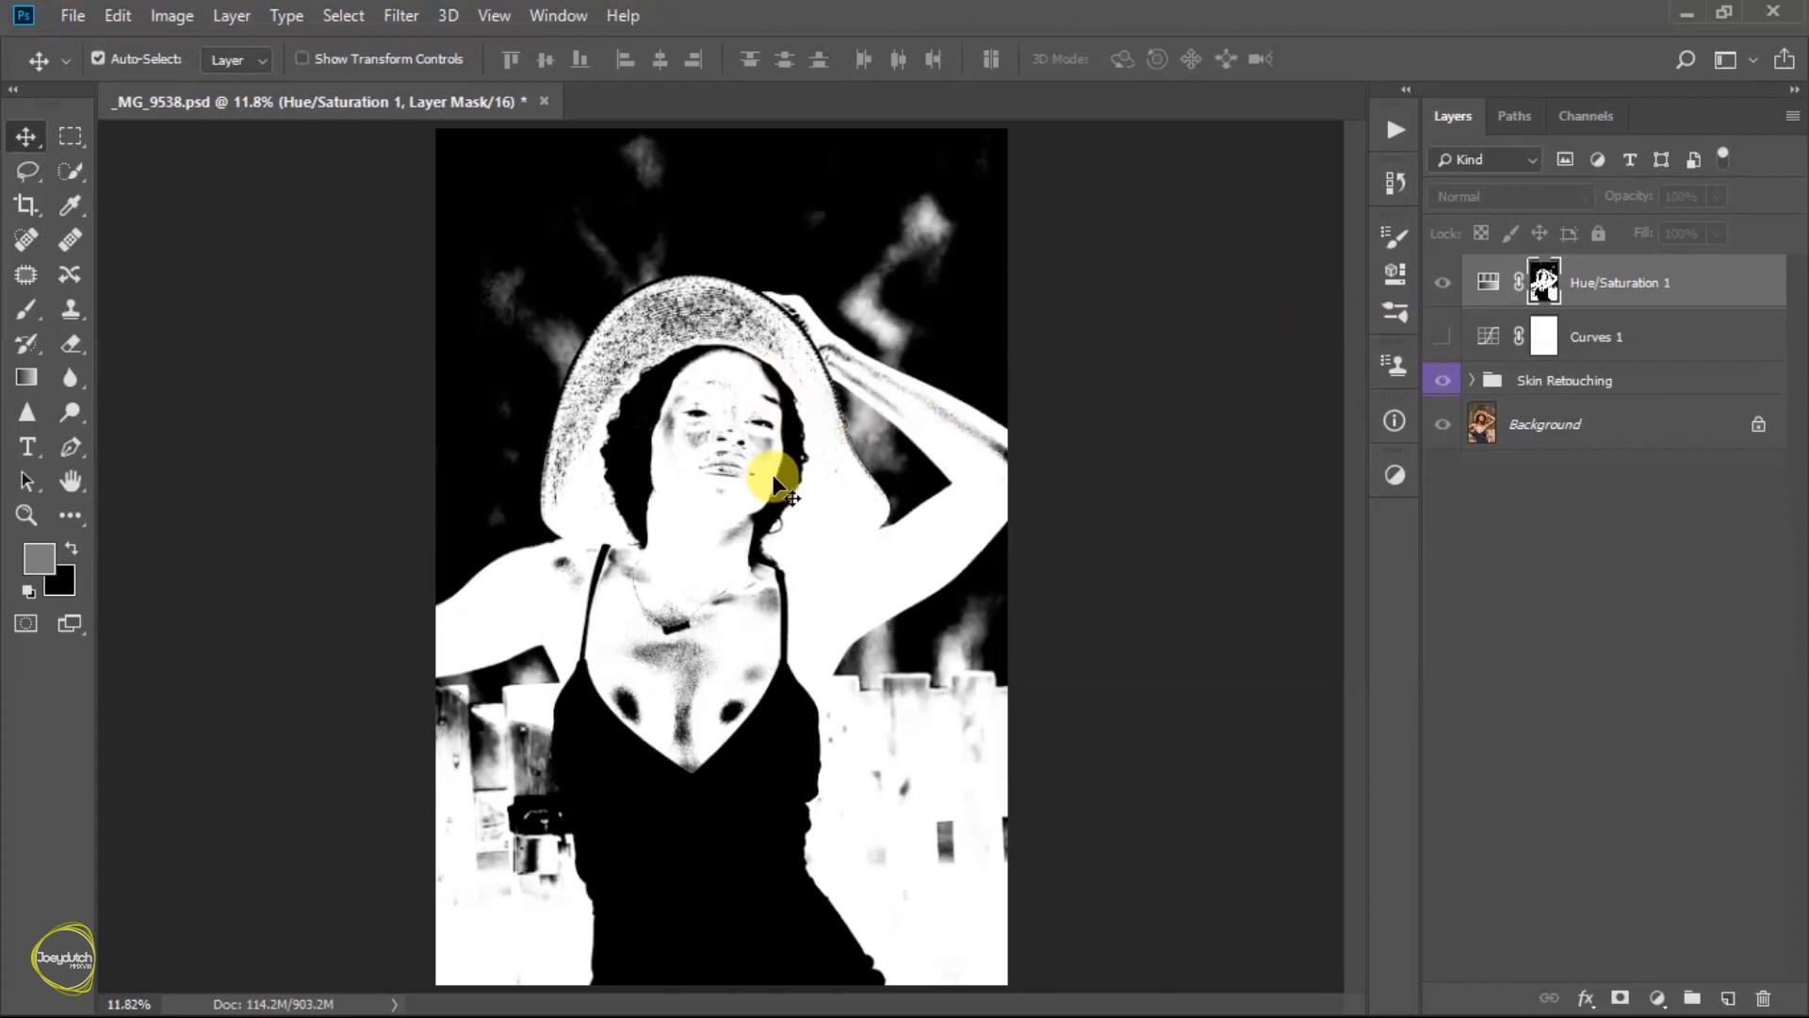
alt+click(1543, 284)
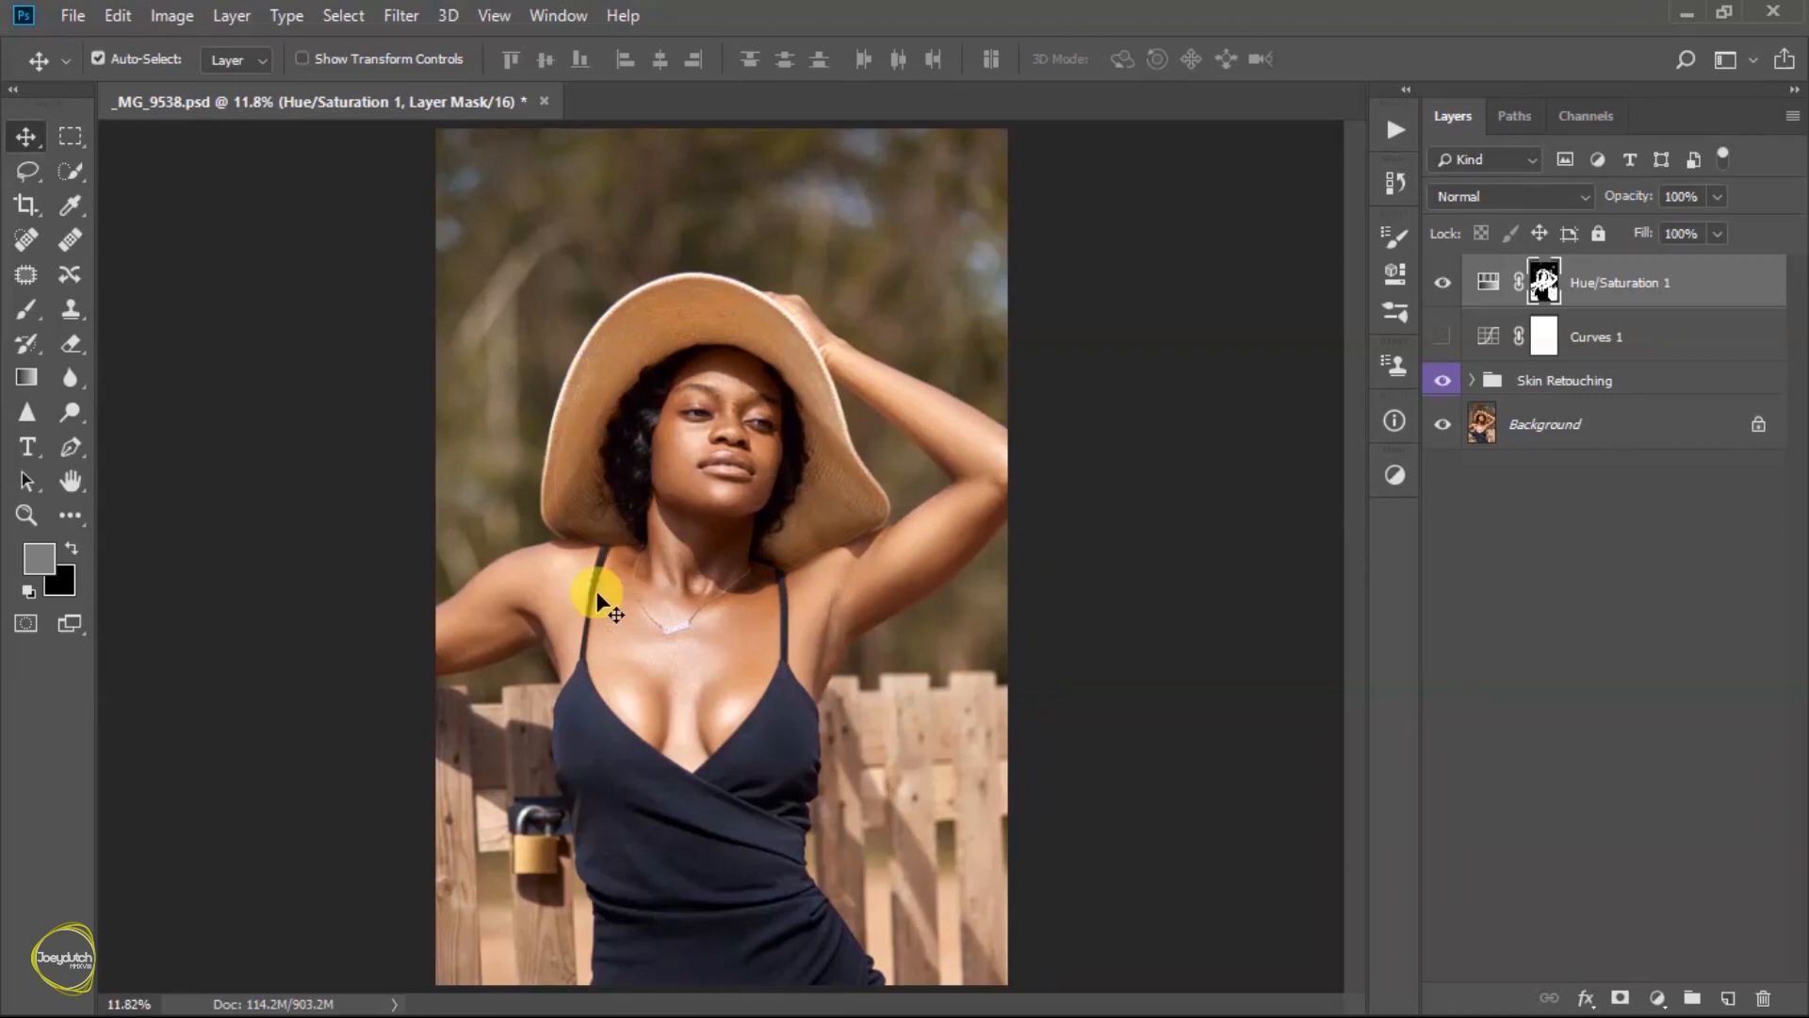
- Select the woman's face, neck, chest and upper arms on the Background layer with the Quick Selection tool
key(w)
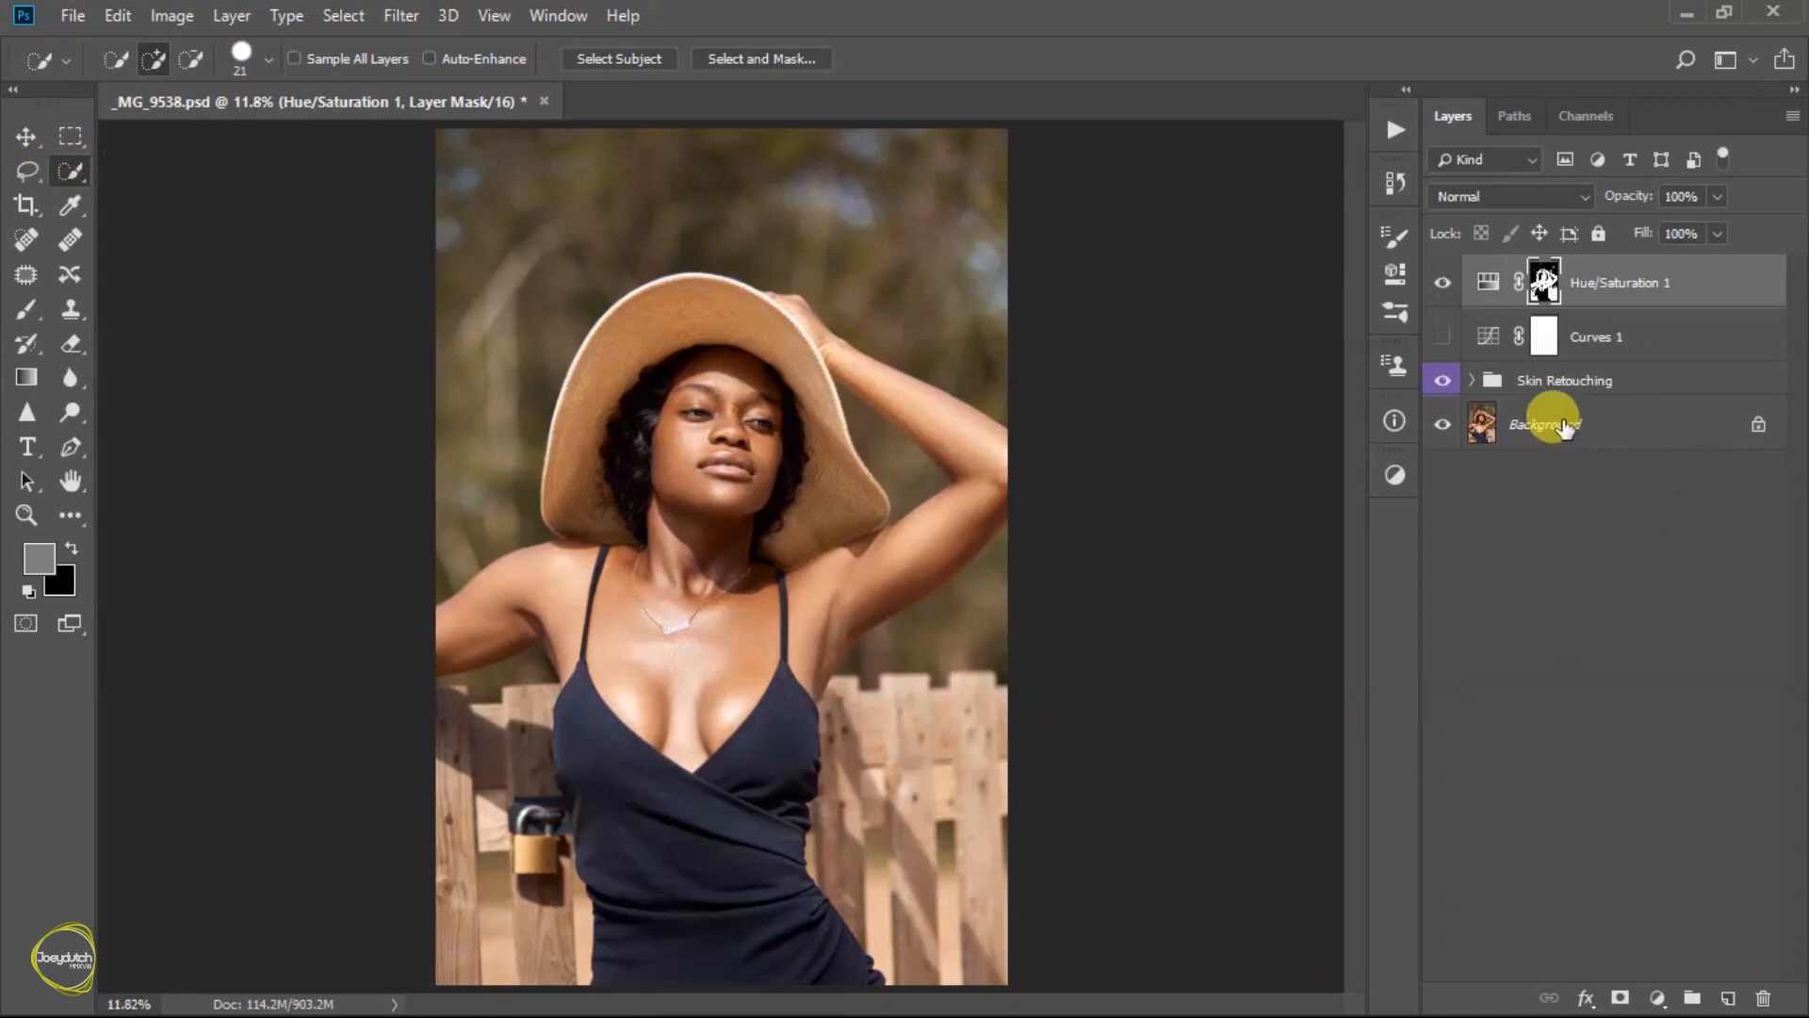
click(1528, 421)
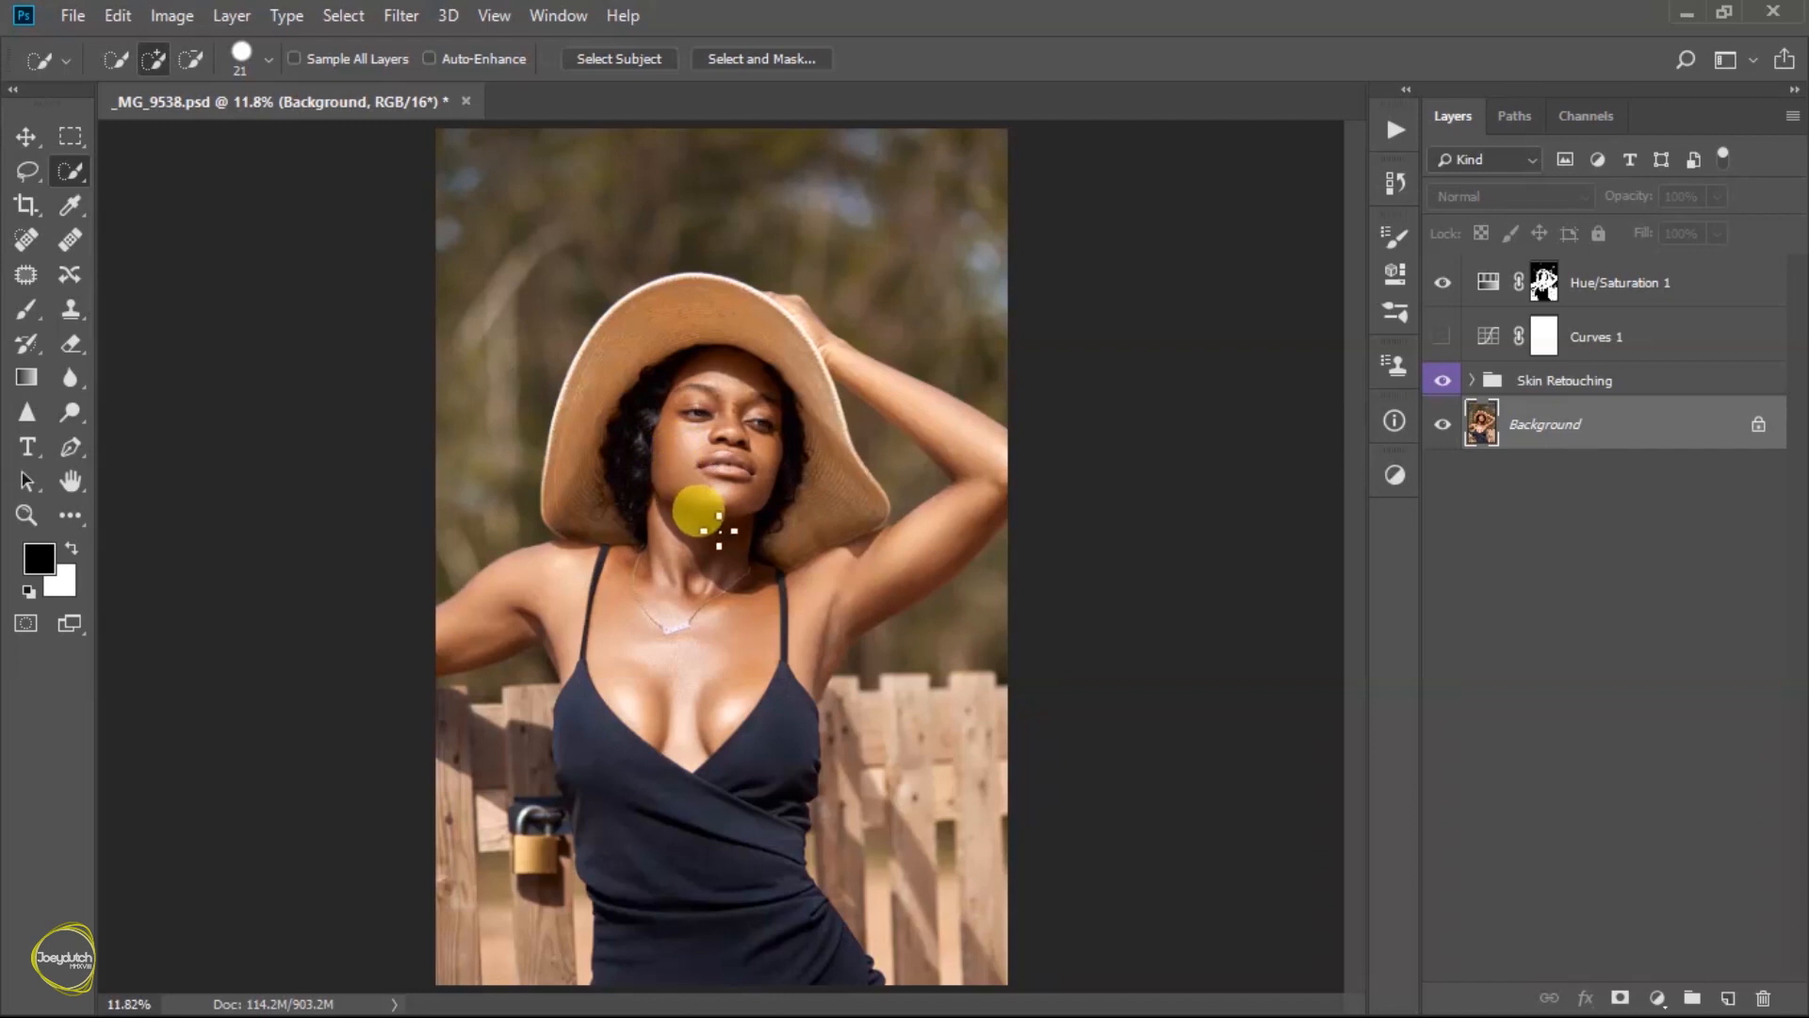
mouse_move(698, 521)
mouse_down()
mouse_move(684, 572)
mouse_move(677, 492)
mouse_move(733, 386)
mouse_move(760, 386)
mouse_move(768, 429)
mouse_move(716, 634)
mouse_move(683, 675)
mouse_move(567, 603)
mouse_move(505, 590)
mouse_up()
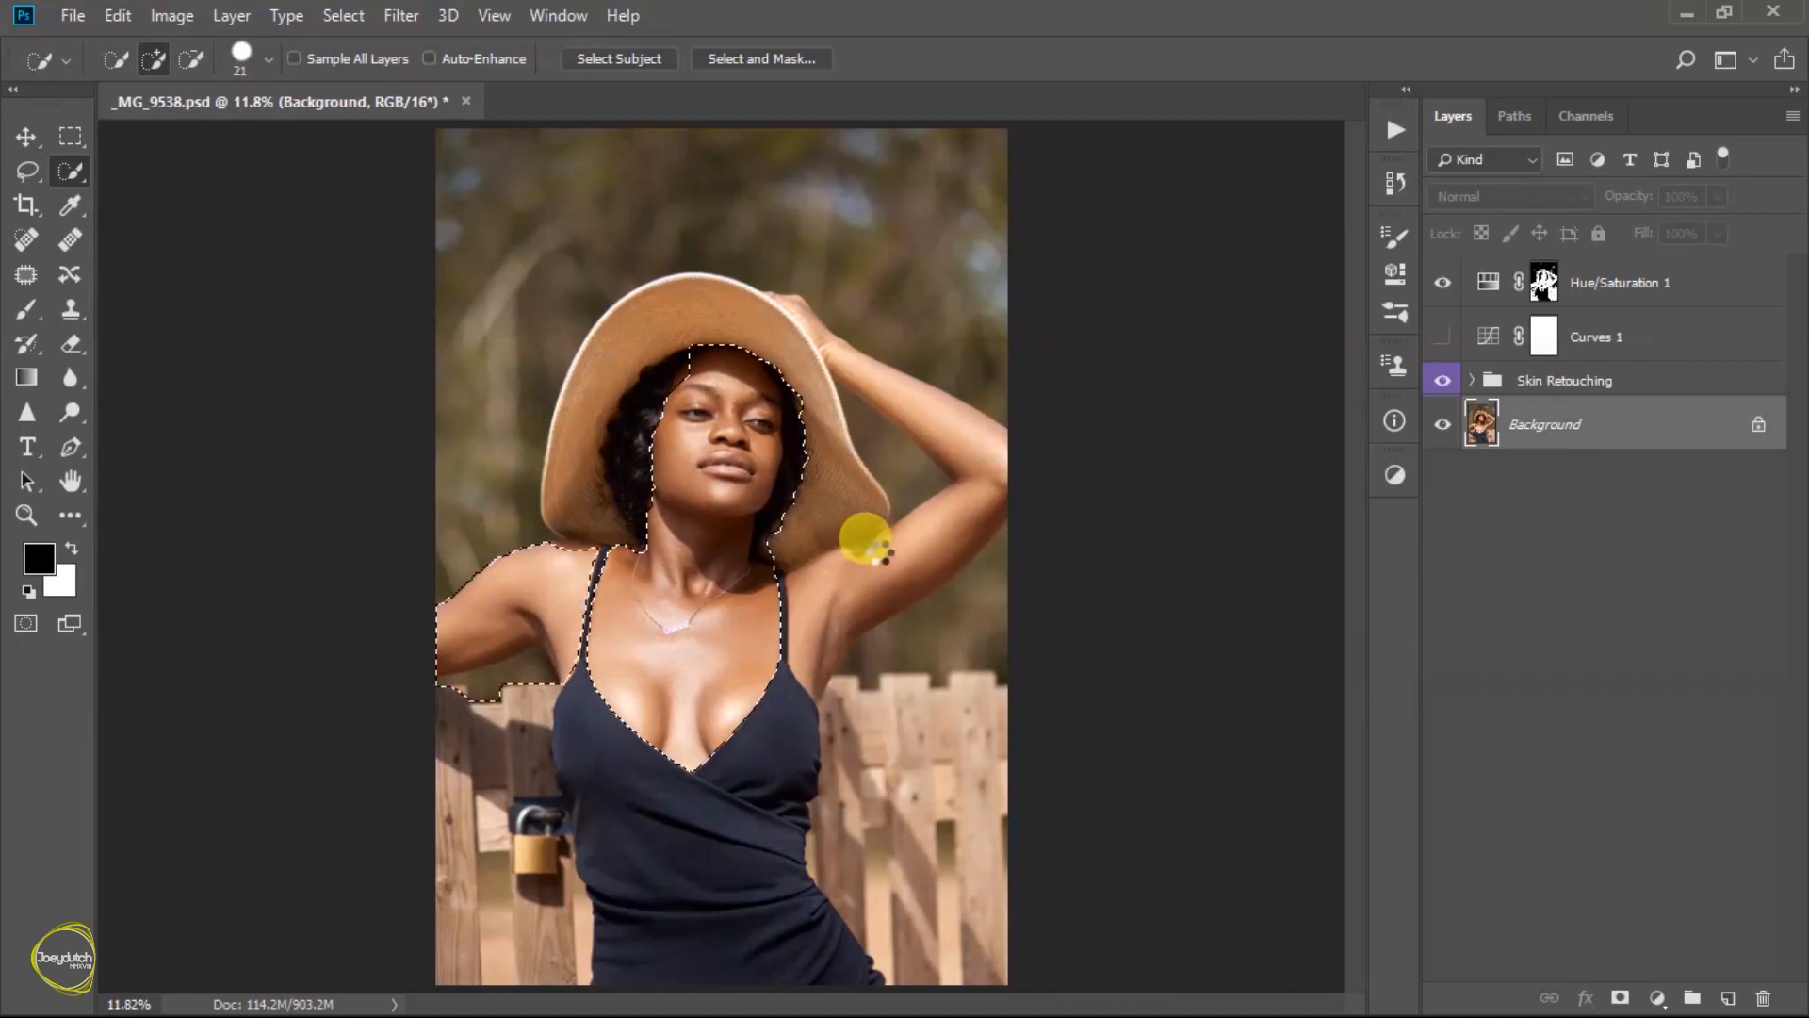
mouse_move(847, 595)
mouse_down()
mouse_move(919, 560)
mouse_move(825, 331)
mouse_move(655, 428)
mouse_move(631, 535)
mouse_move(561, 542)
mouse_move(634, 521)
mouse_move(639, 437)
mouse_move(687, 319)
mouse_move(797, 367)
mouse_move(864, 428)
mouse_move(828, 493)
mouse_move(754, 537)
mouse_move(767, 484)
mouse_move(836, 537)
mouse_move(861, 525)
mouse_move(829, 679)
mouse_move(836, 659)
mouse_move(969, 645)
mouse_move(917, 657)
mouse_up()
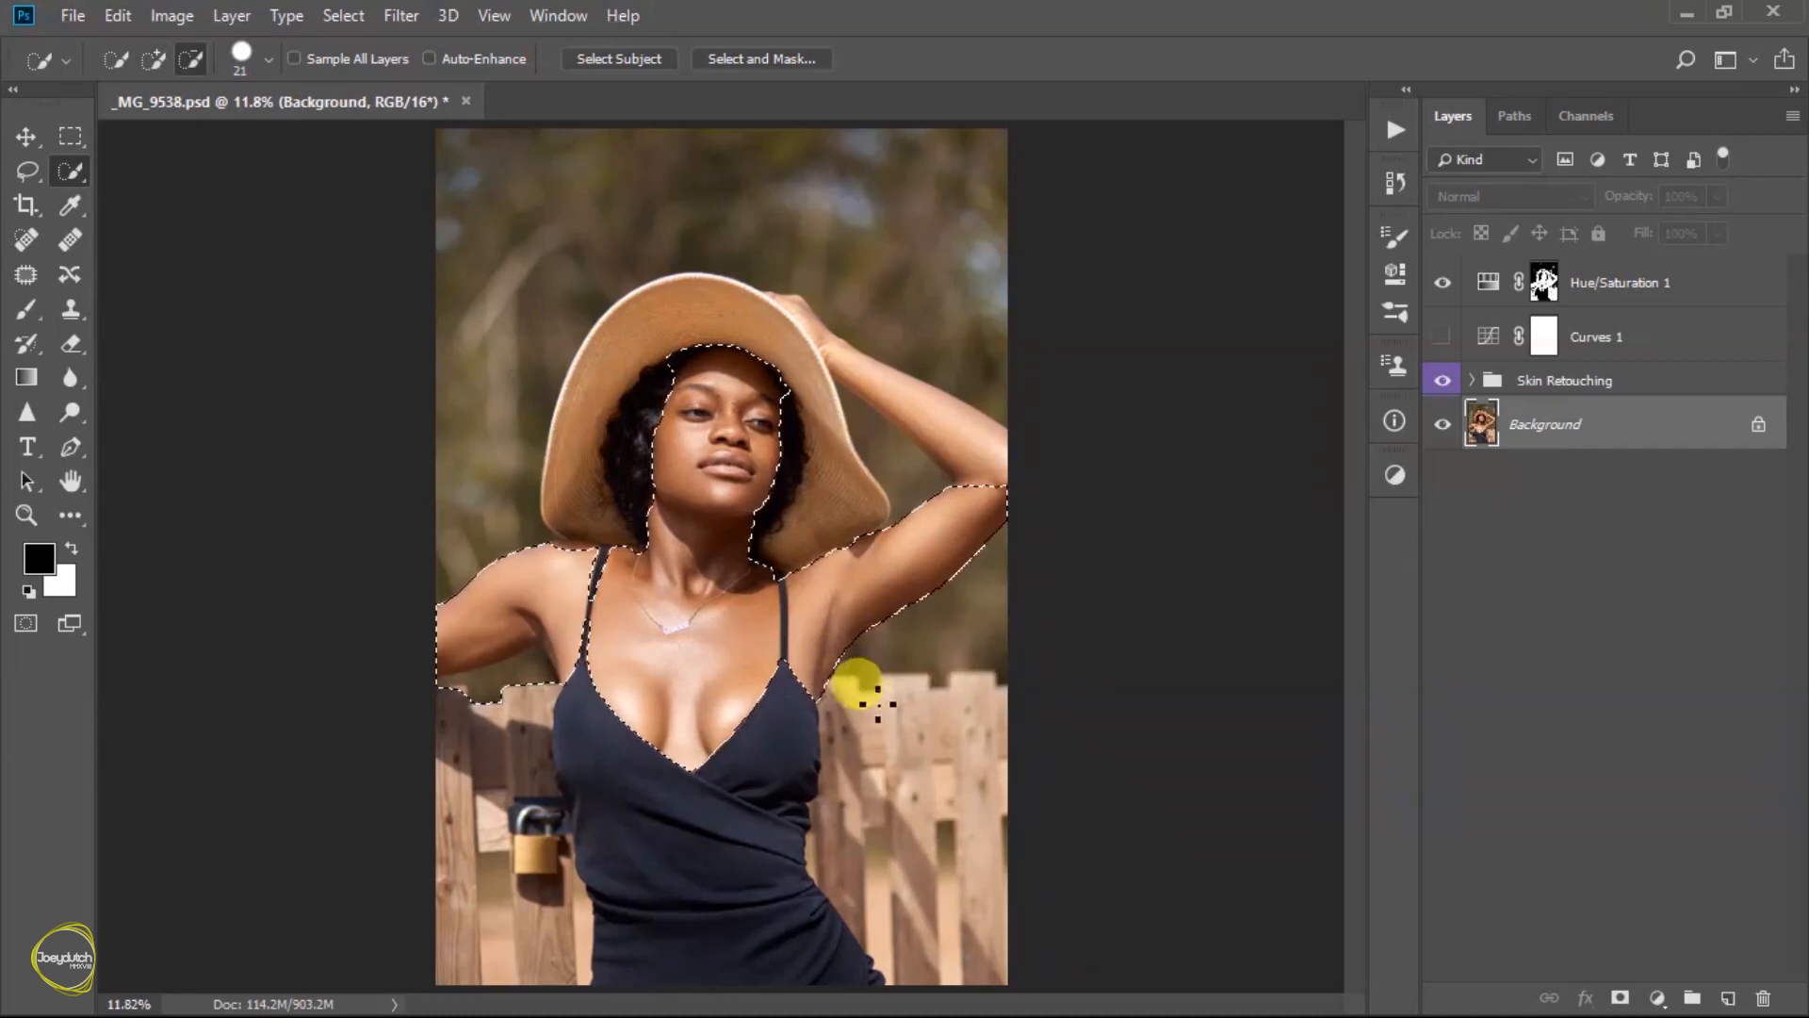
- Refine the skin selection by adding the raised forearm and hand and subtracting the fence edge, the hair at the forehead and the dress strap
mouse_move(545, 668)
mouse_down()
mouse_move(448, 705)
mouse_move(497, 721)
mouse_up()
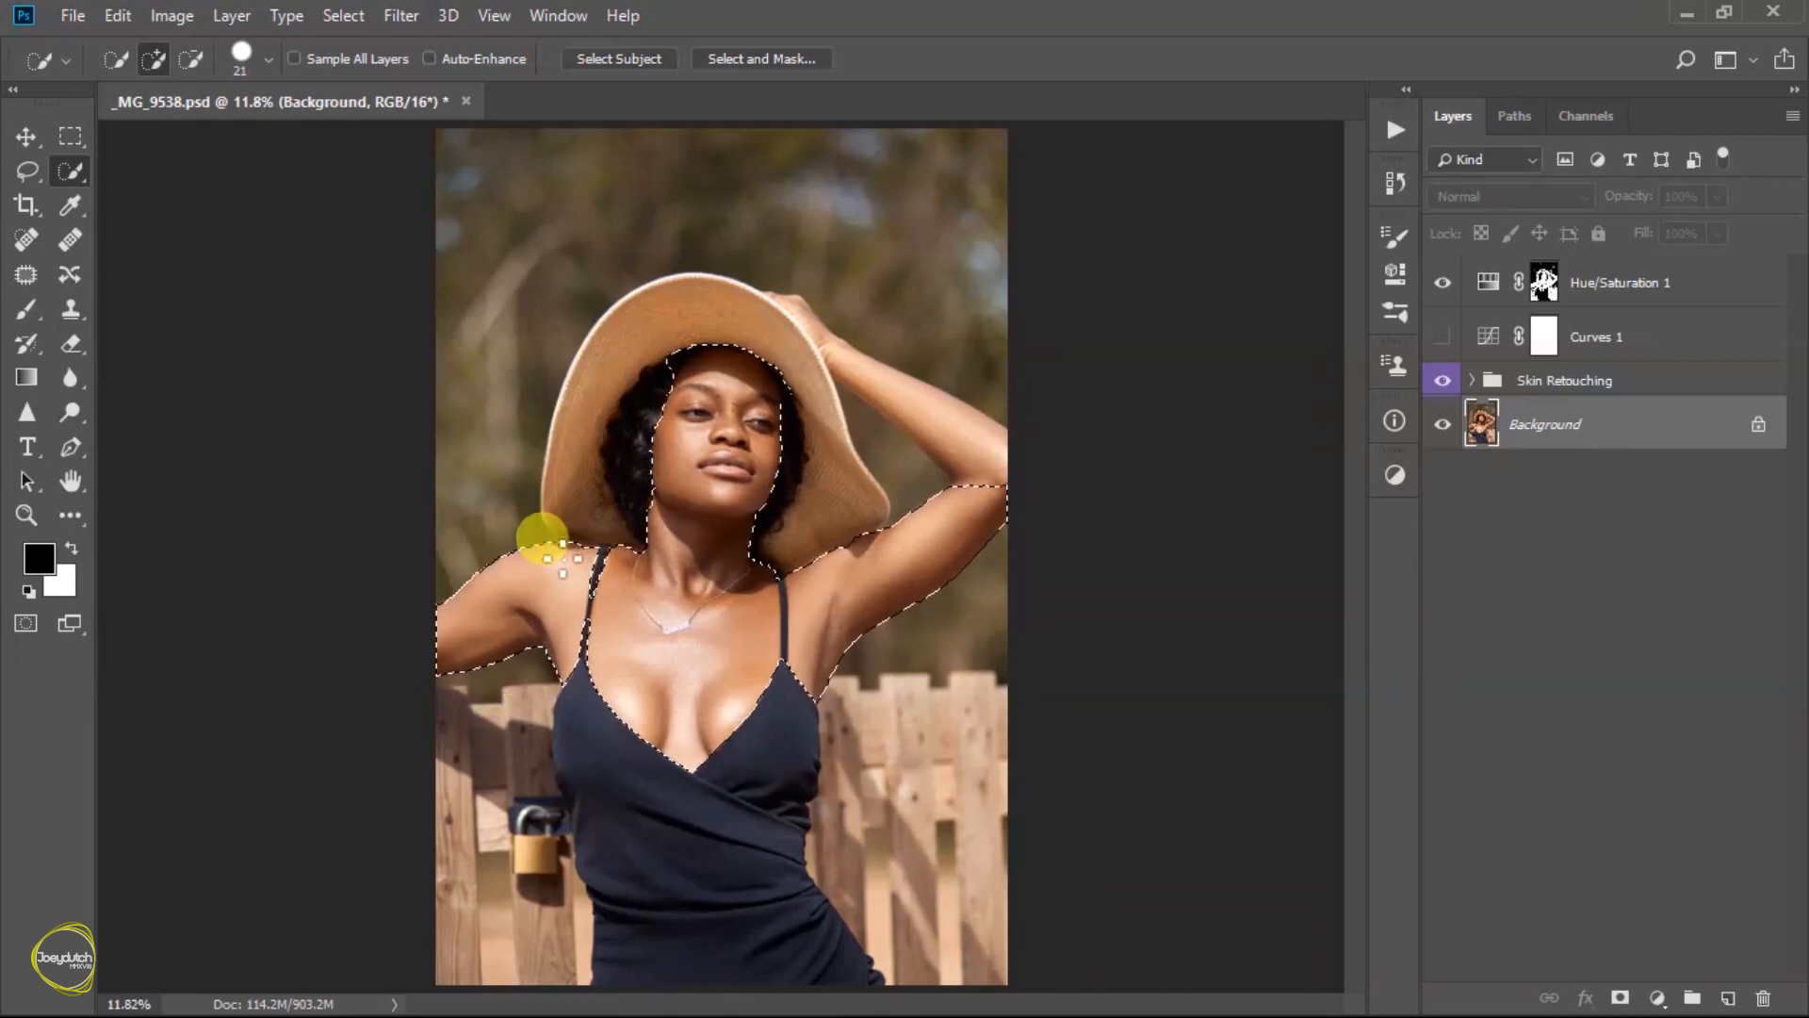
mouse_move(947, 532)
mouse_down()
mouse_move(985, 459)
mouse_move(872, 377)
mouse_up()
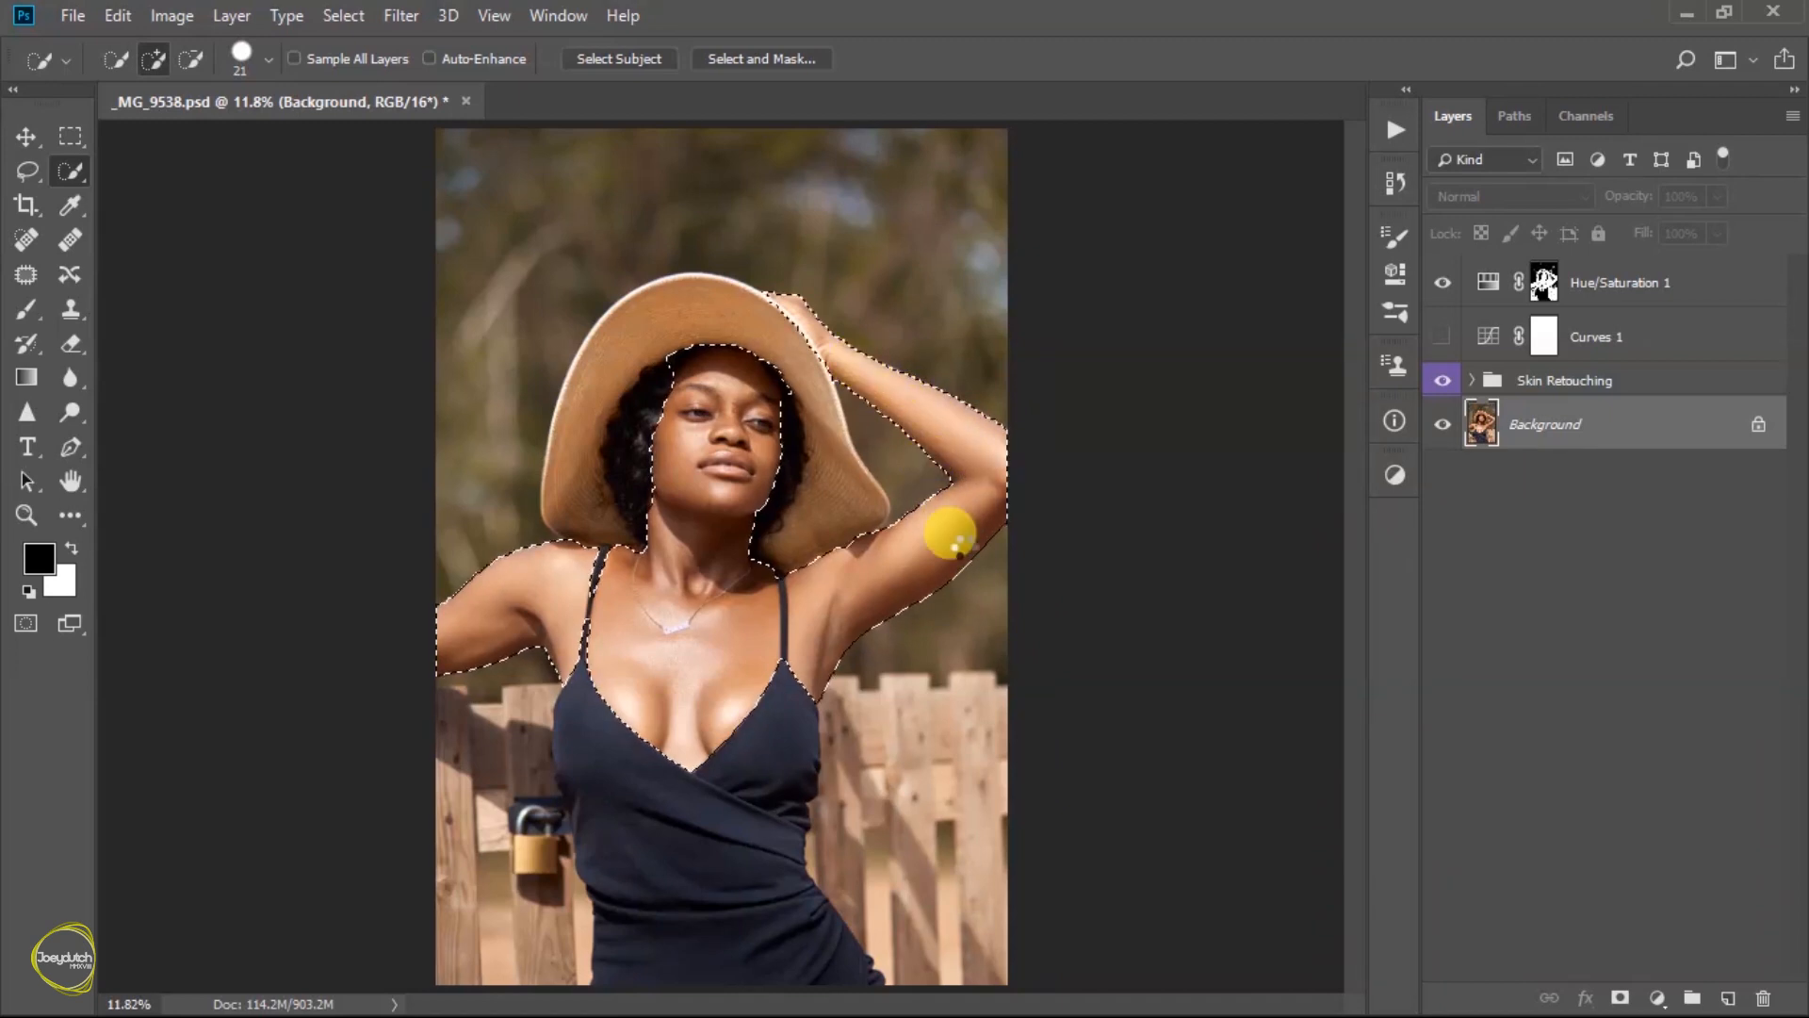
key(alt)
drag(678, 376, 704, 353)
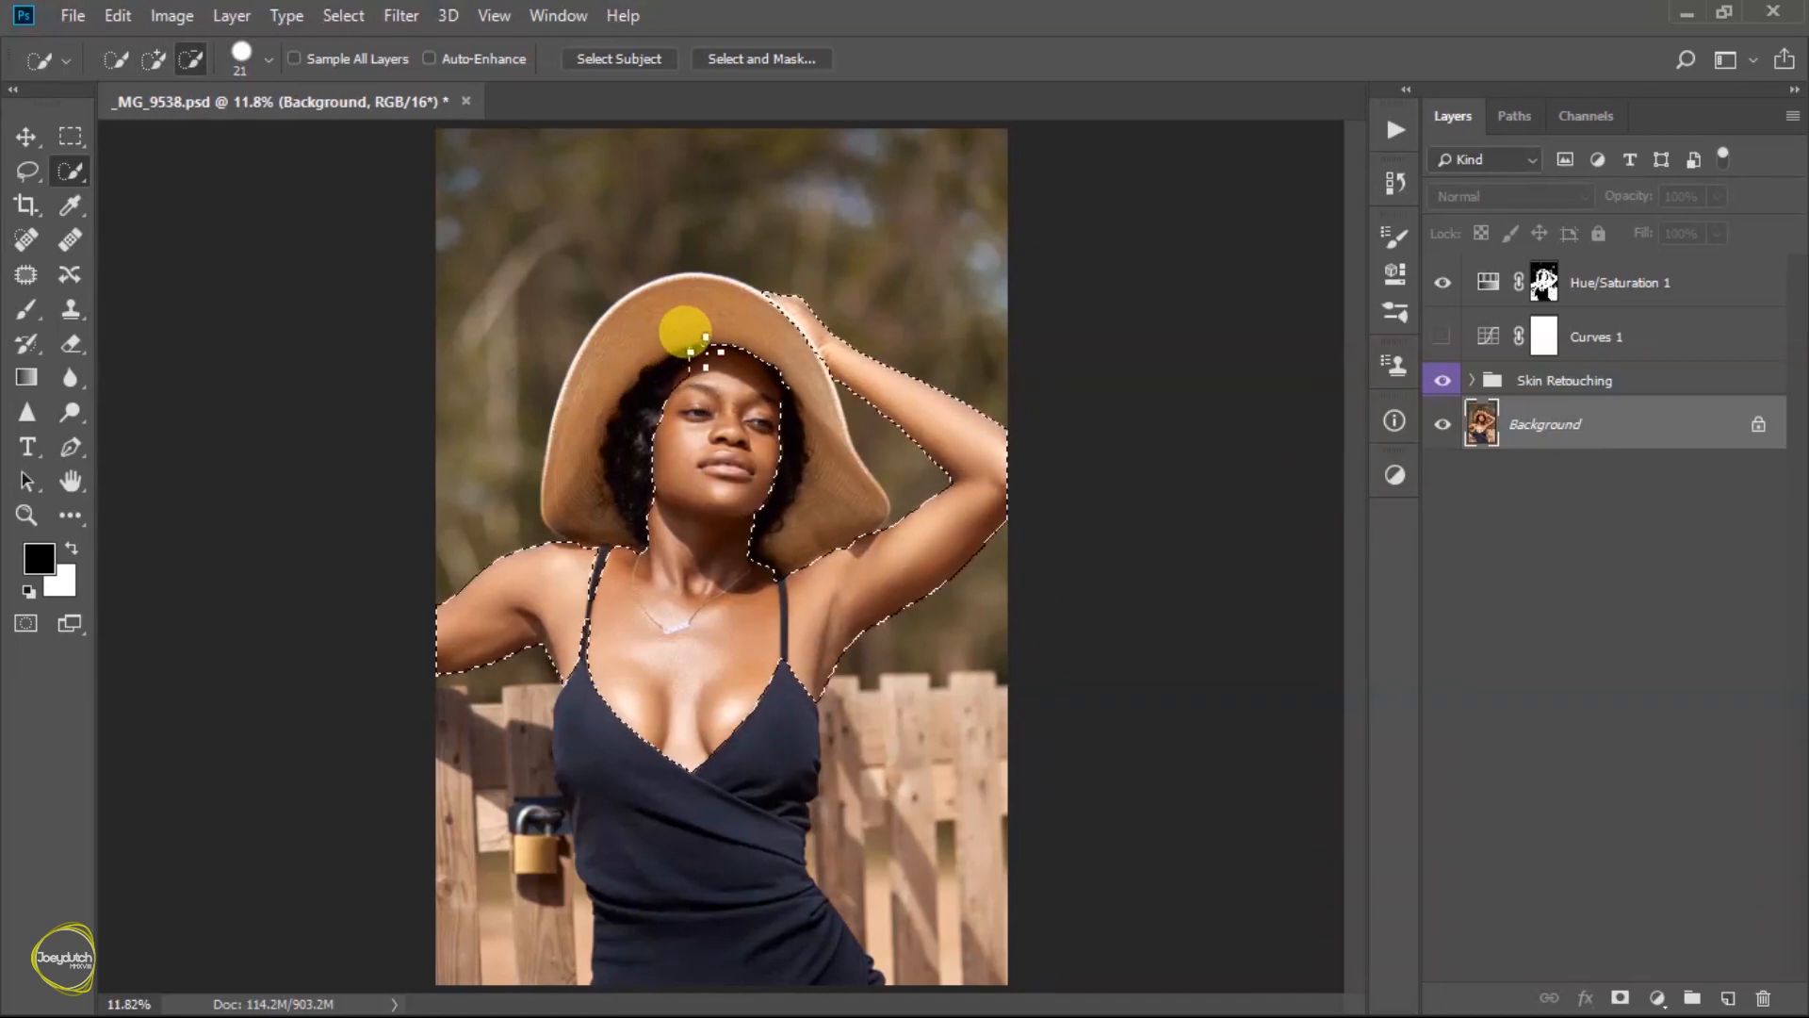
key(alt)
drag(579, 658, 589, 625)
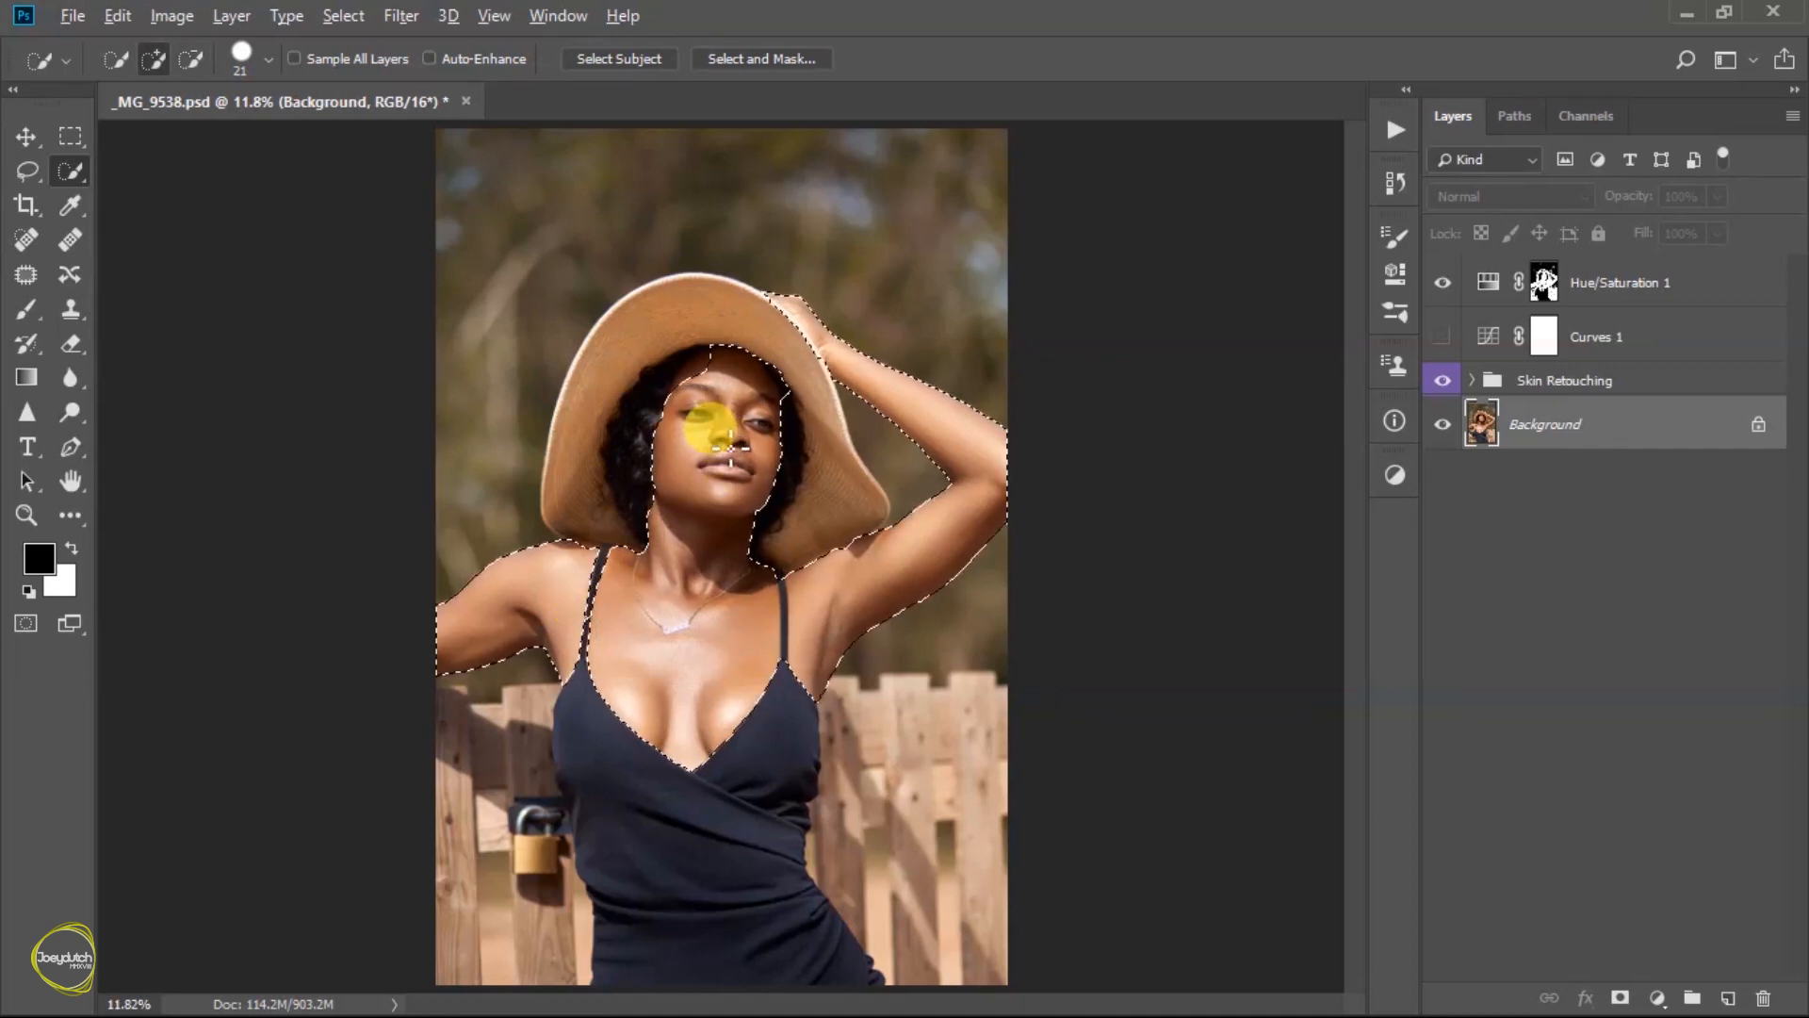
- Subtract the lips and both eyes from the skin selection with the Quick Selection tool
scroll(722, 438, up, 5)
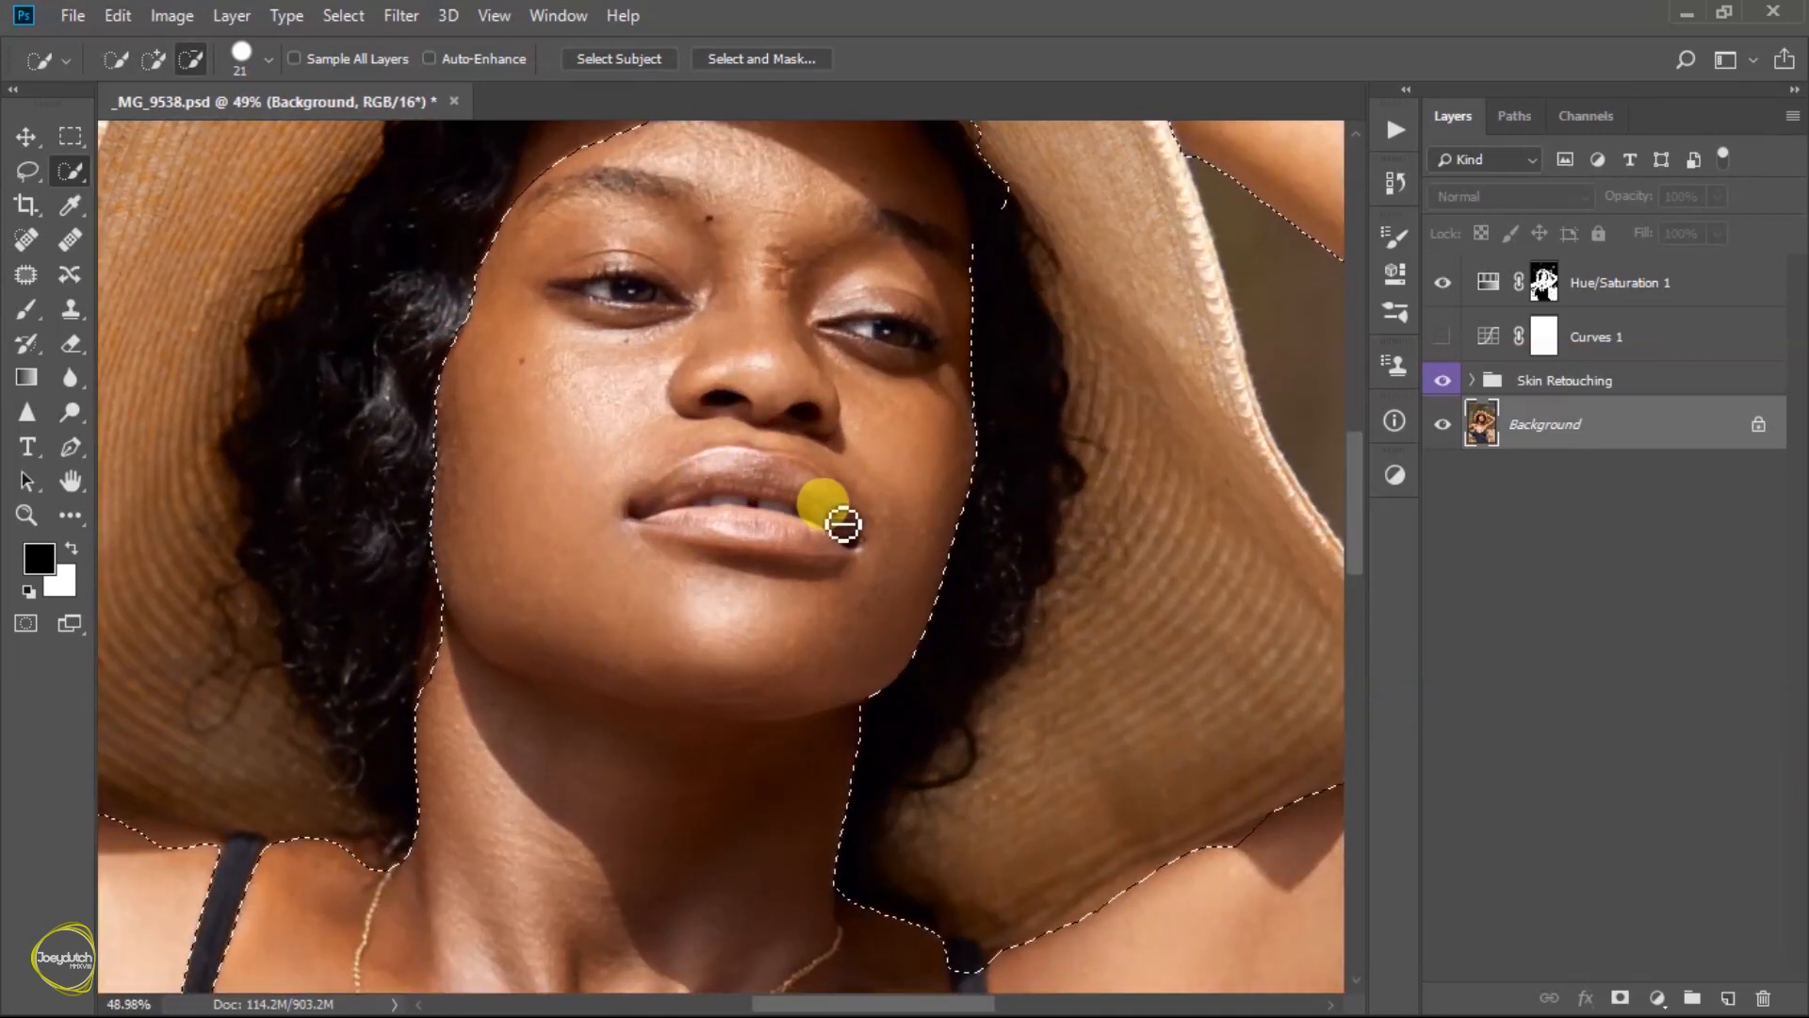
mouse_move(844, 524)
mouse_down()
mouse_move(788, 489)
mouse_move(706, 489)
mouse_move(658, 518)
mouse_move(829, 551)
mouse_move(839, 510)
mouse_up()
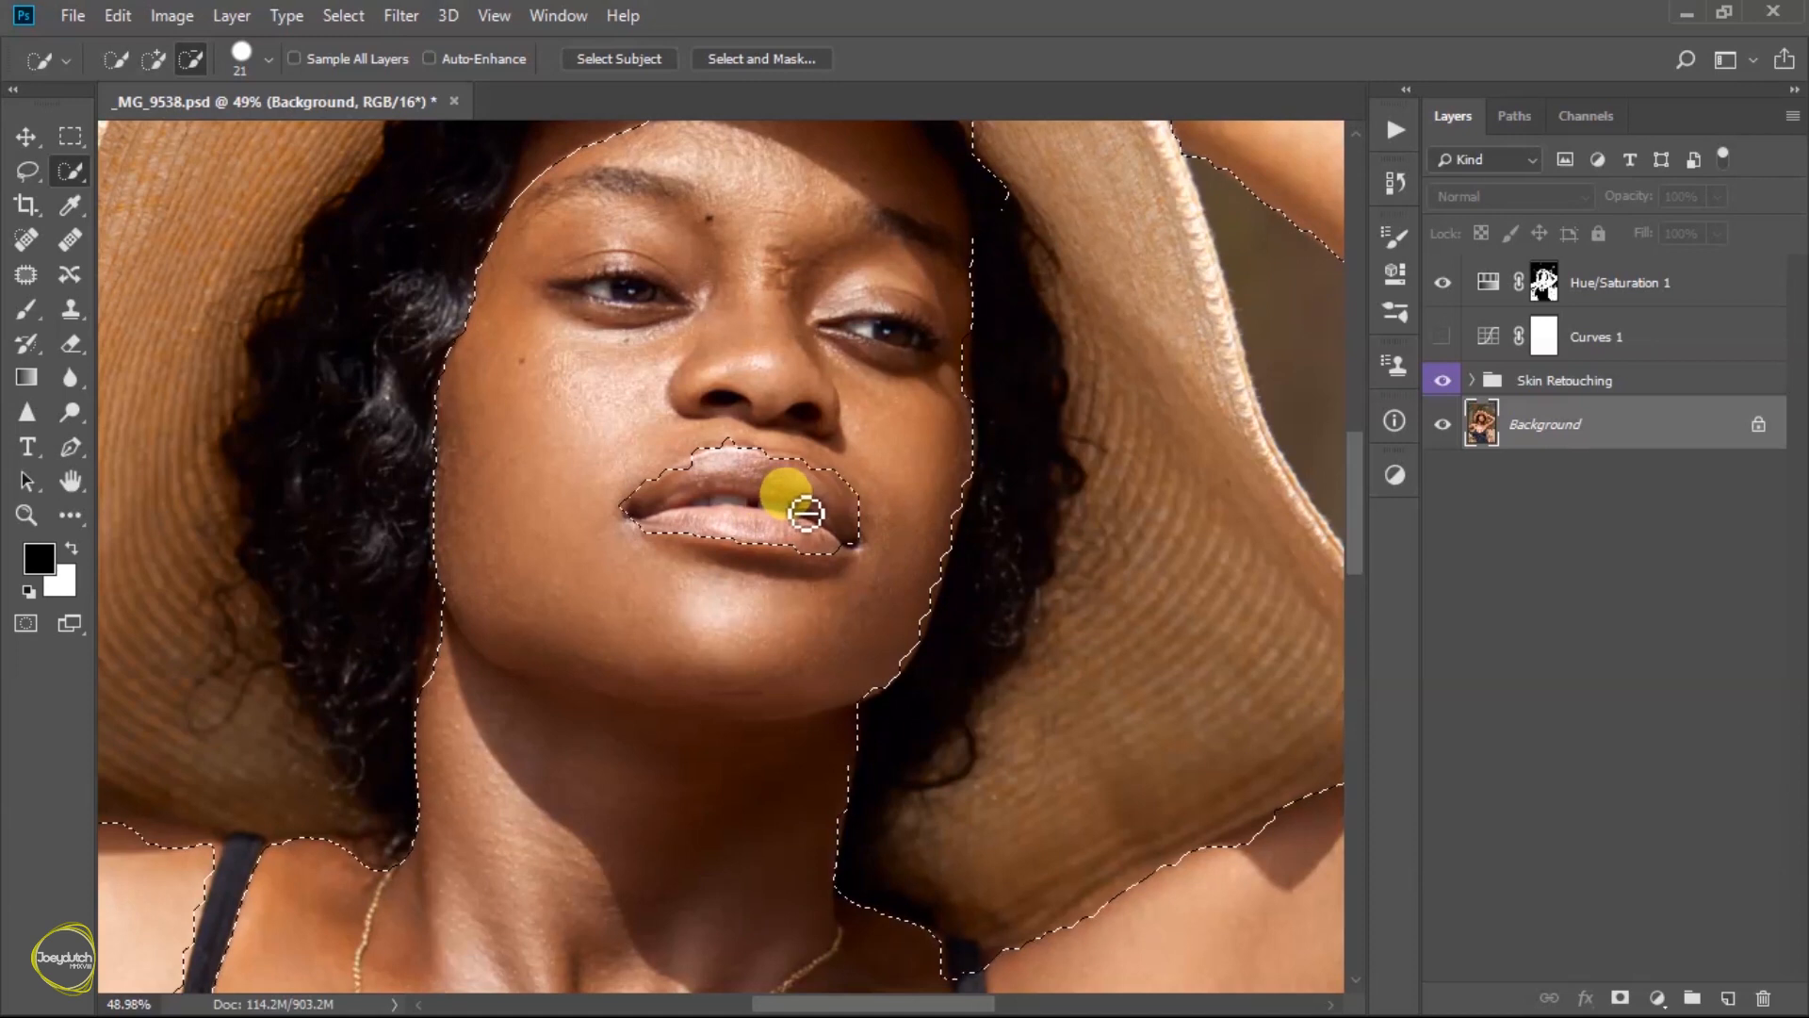
drag(834, 334, 908, 346)
mouse_move(636, 278)
mouse_down()
mouse_move(571, 310)
mouse_move(833, 341)
mouse_move(937, 376)
mouse_move(960, 354)
mouse_move(963, 441)
mouse_up()
right_click(613, 355)
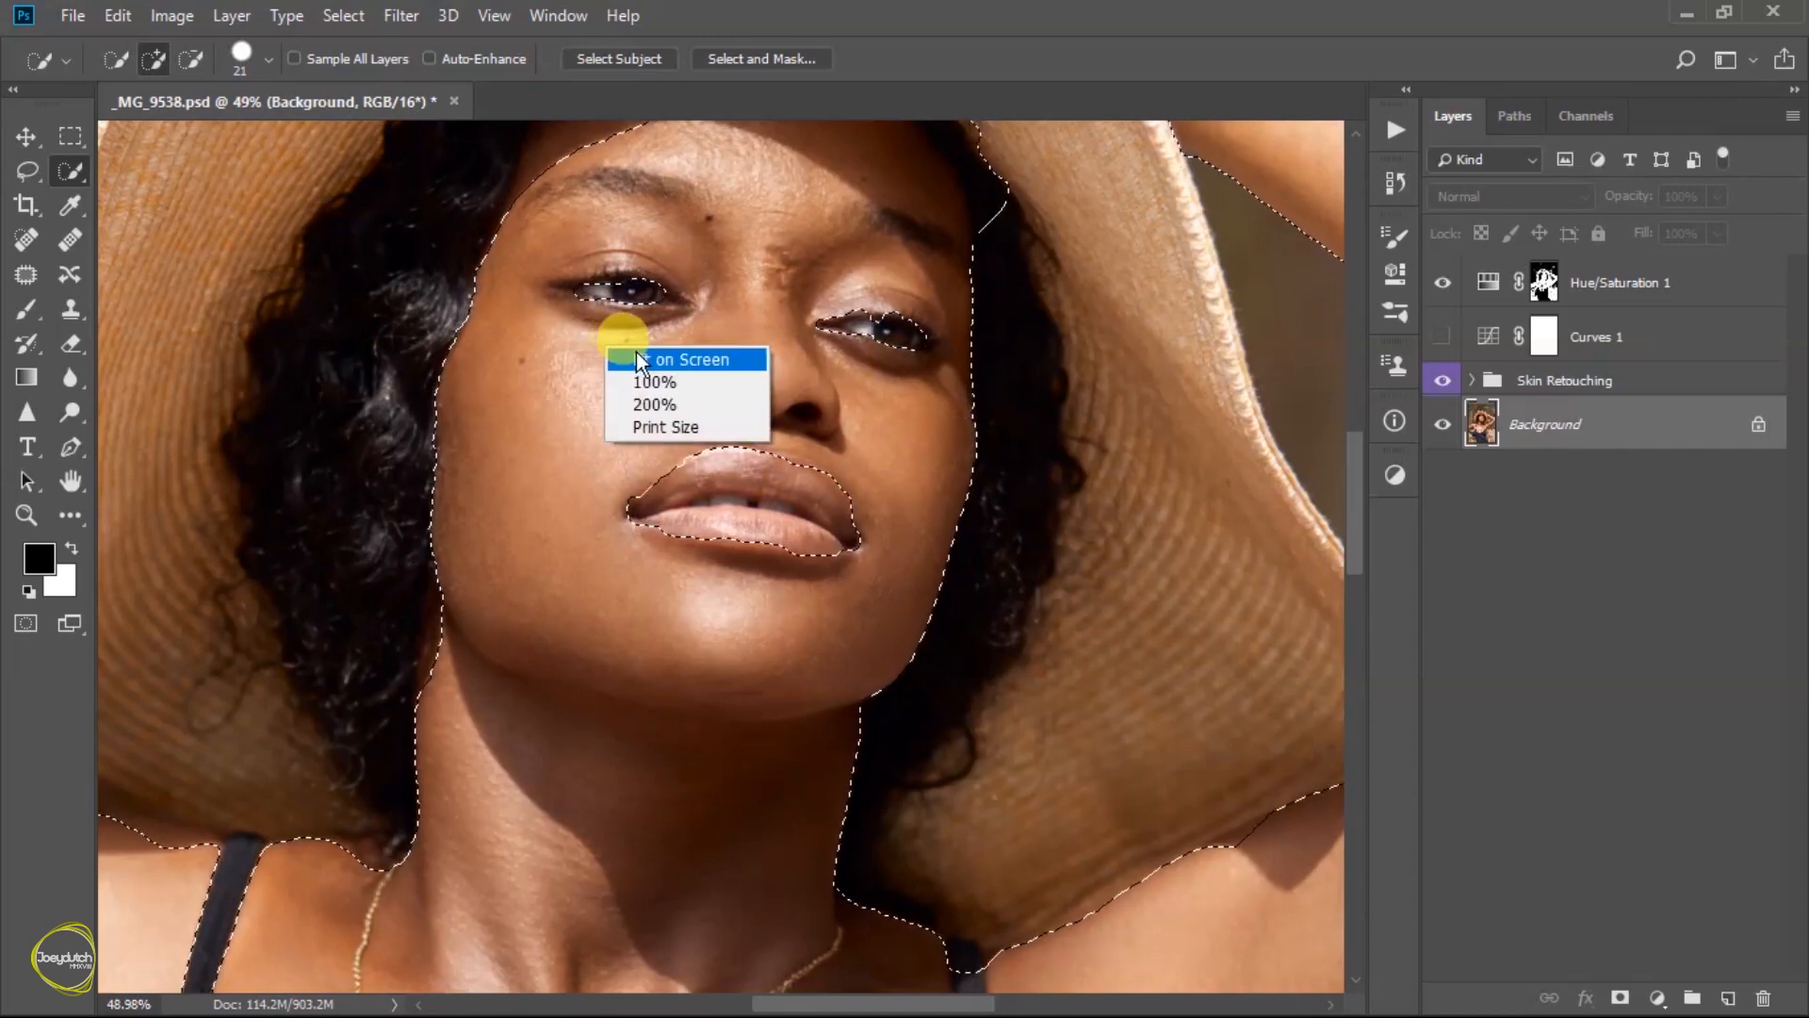
click(641, 358)
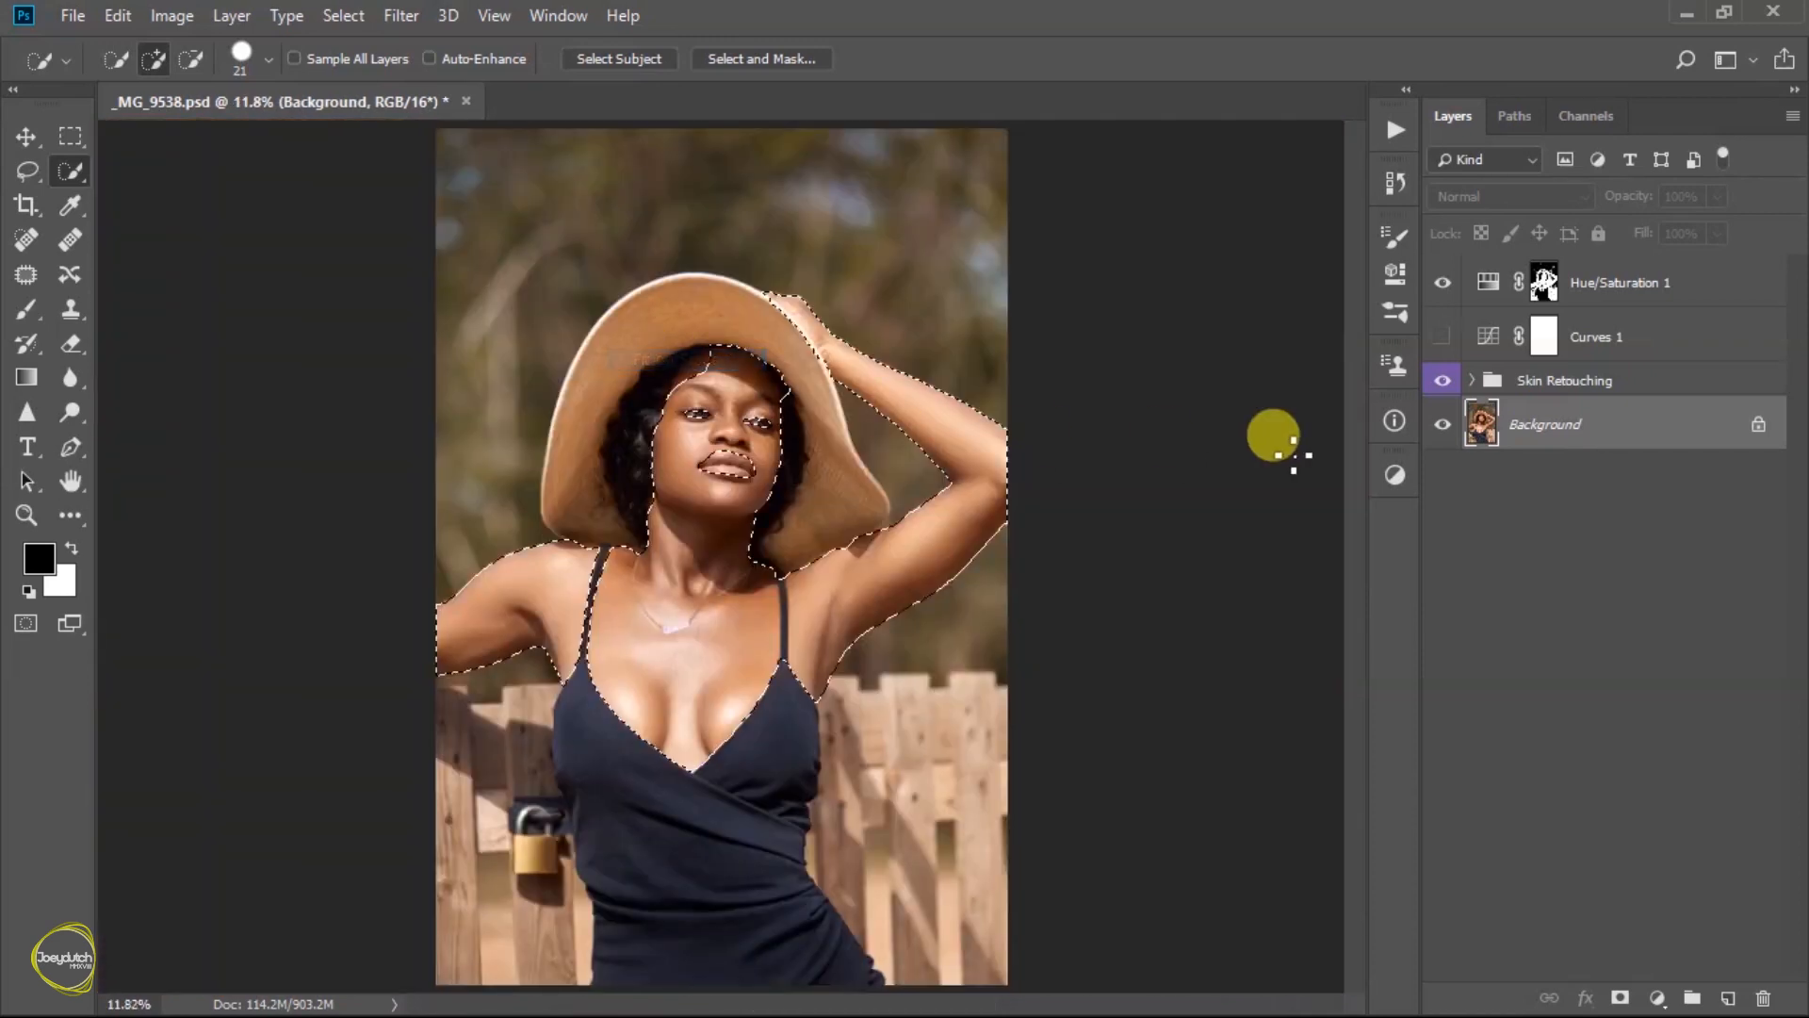
- Display the Hue/Saturation layer mask and fill the selected skin area with white at 100% opacity
click(1550, 287)
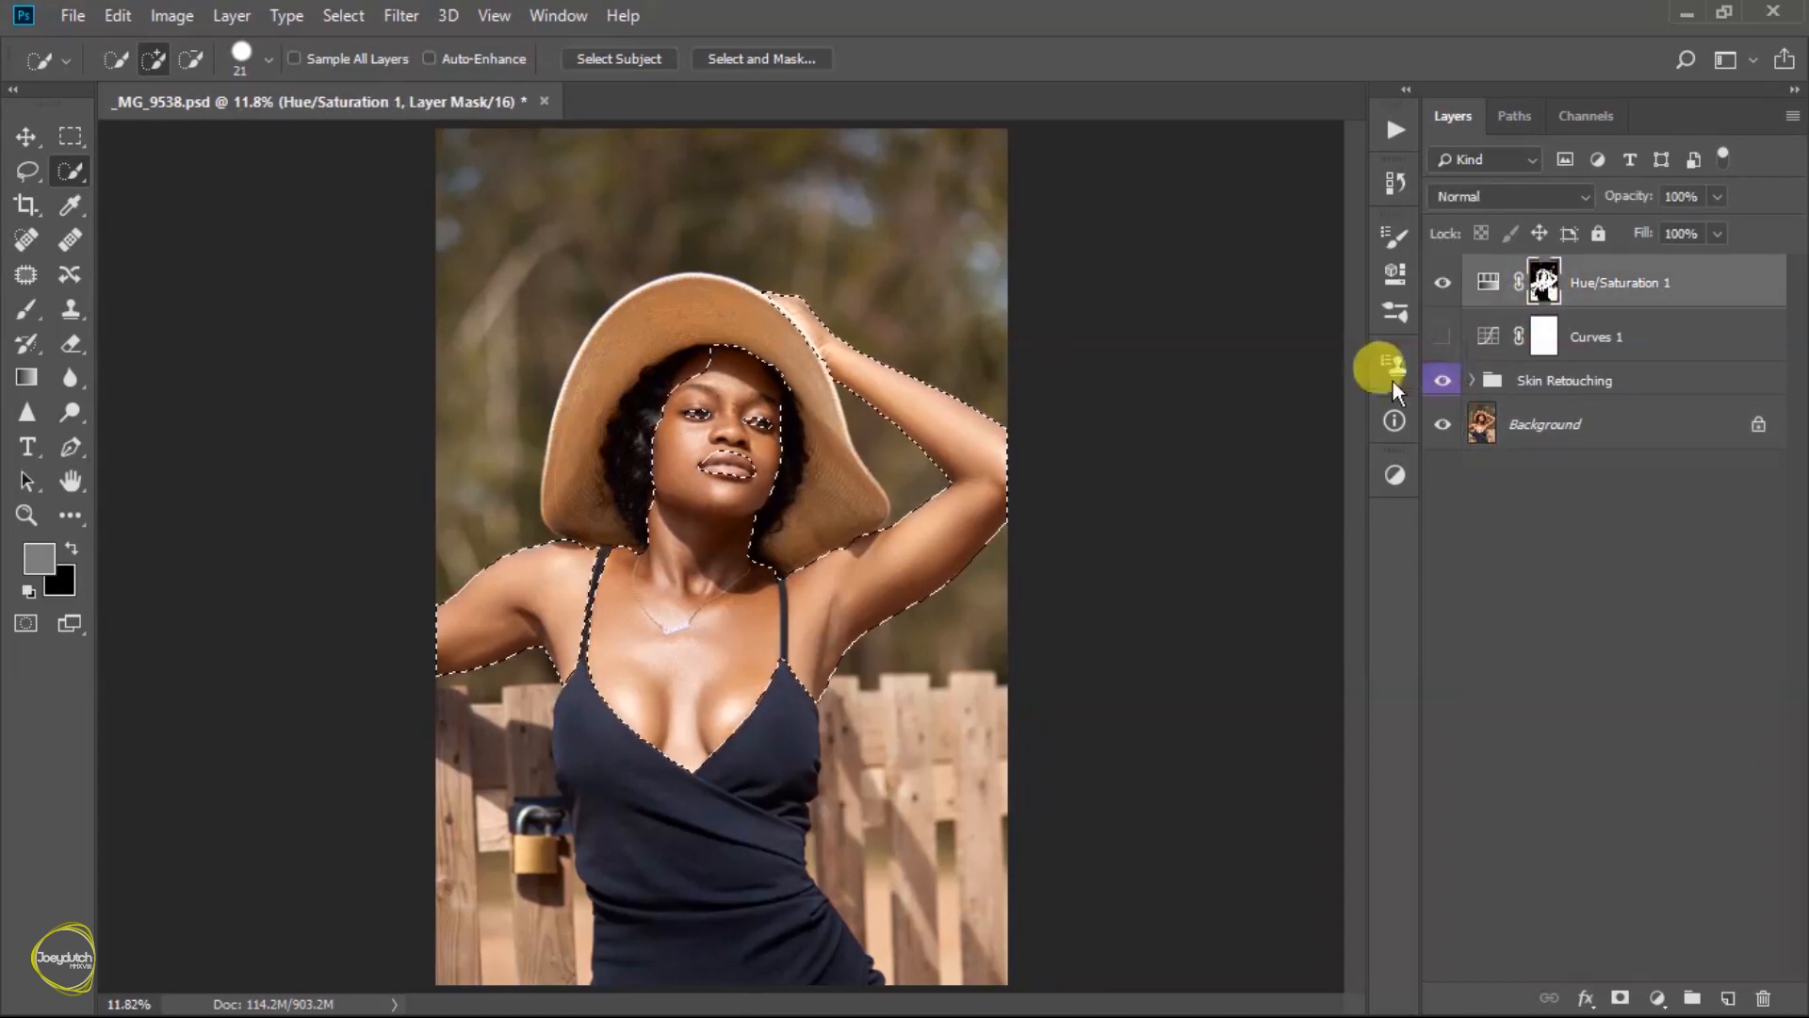
alt+click(1545, 282)
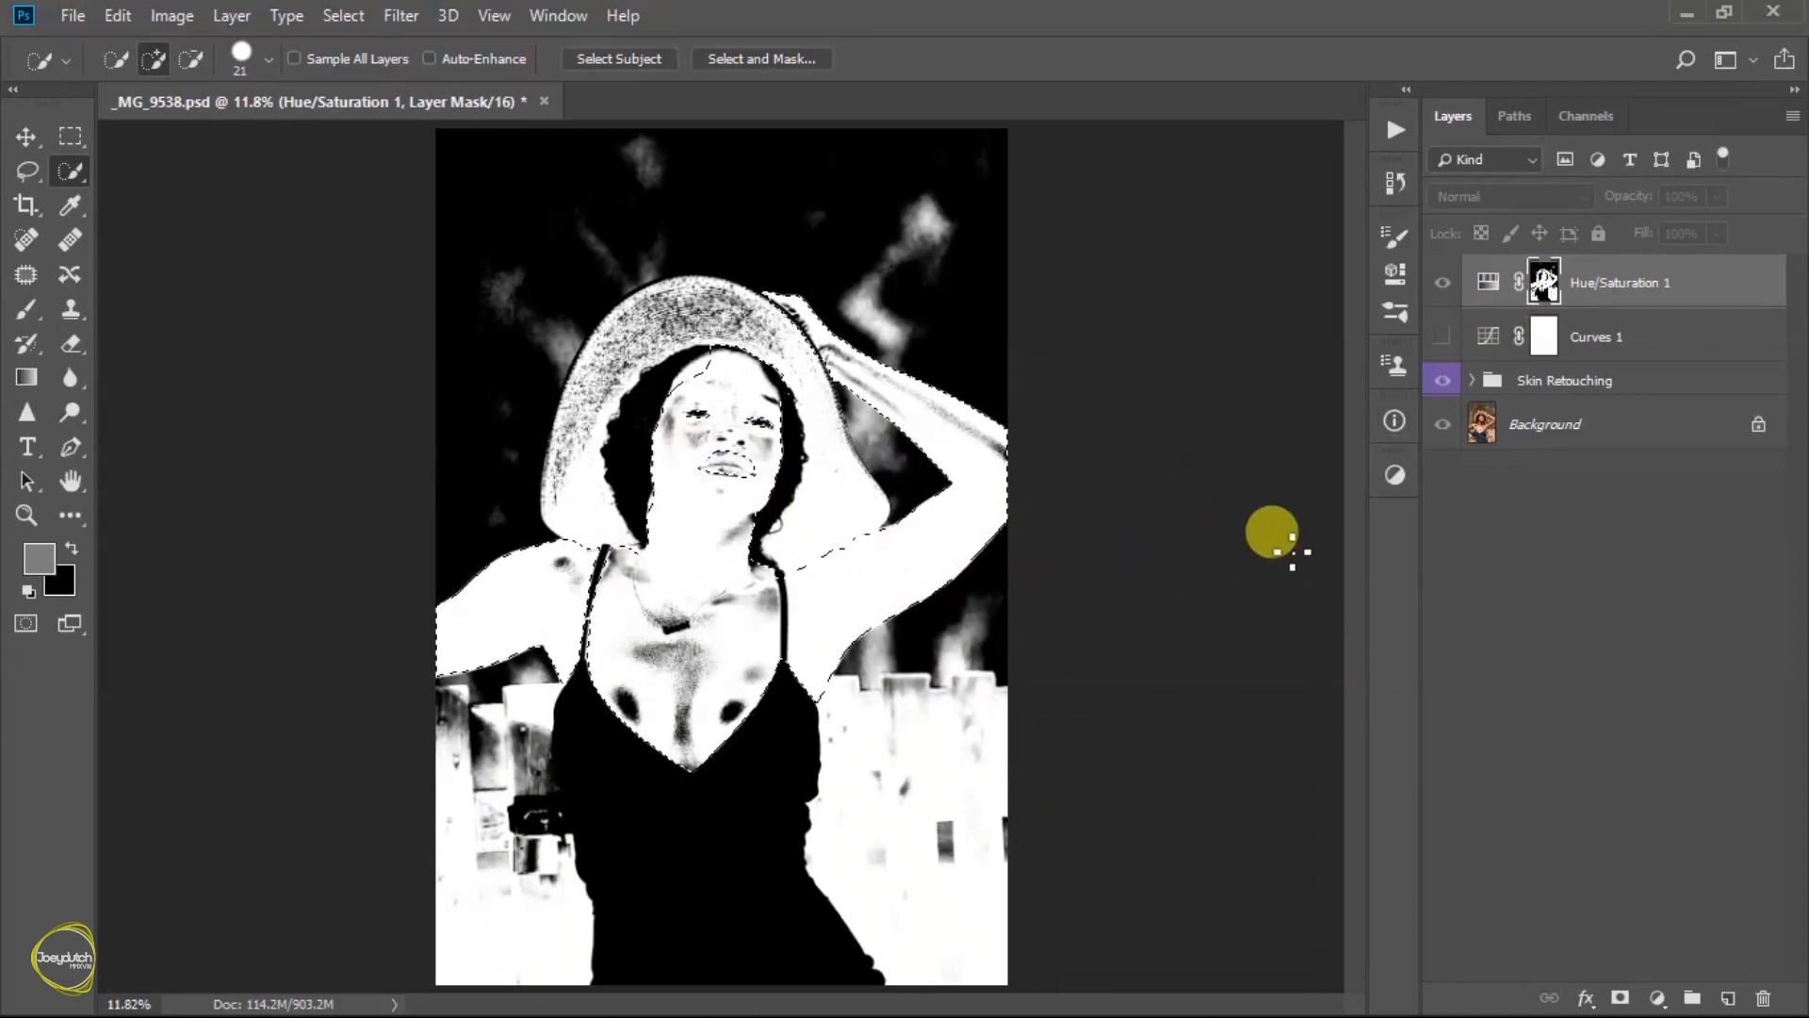
alt+click(1545, 283)
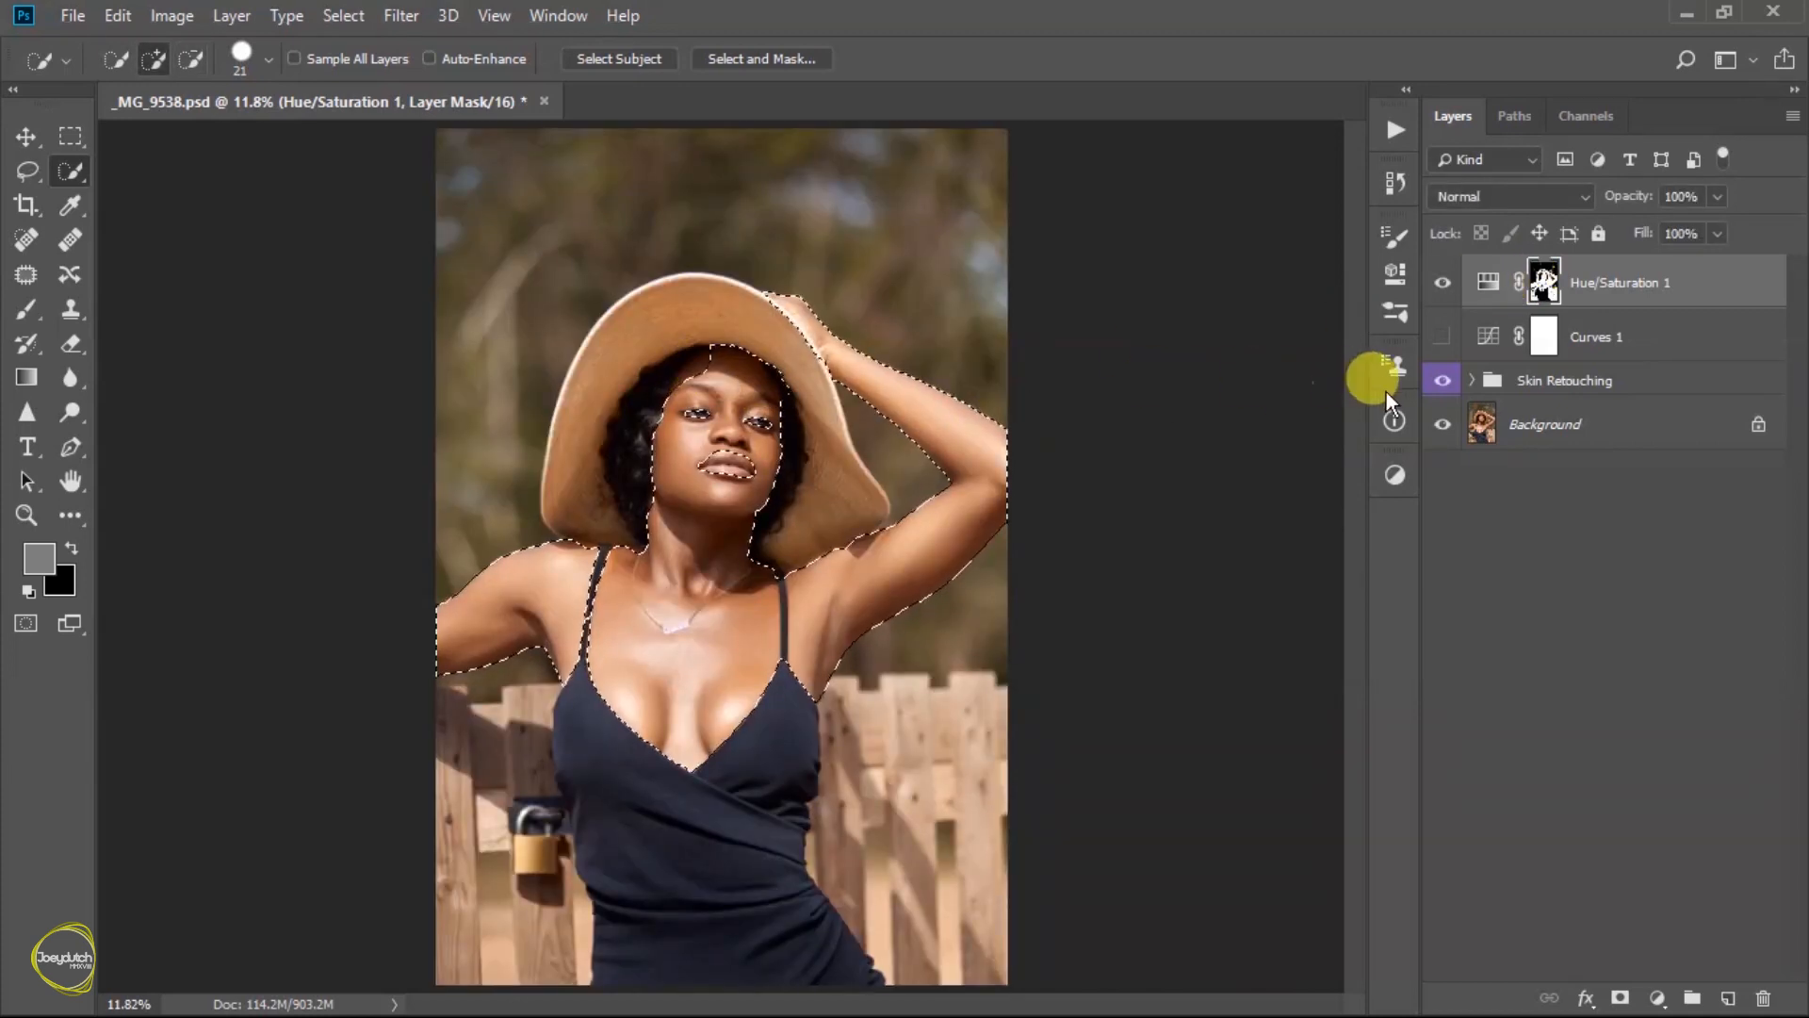
click(1475, 423)
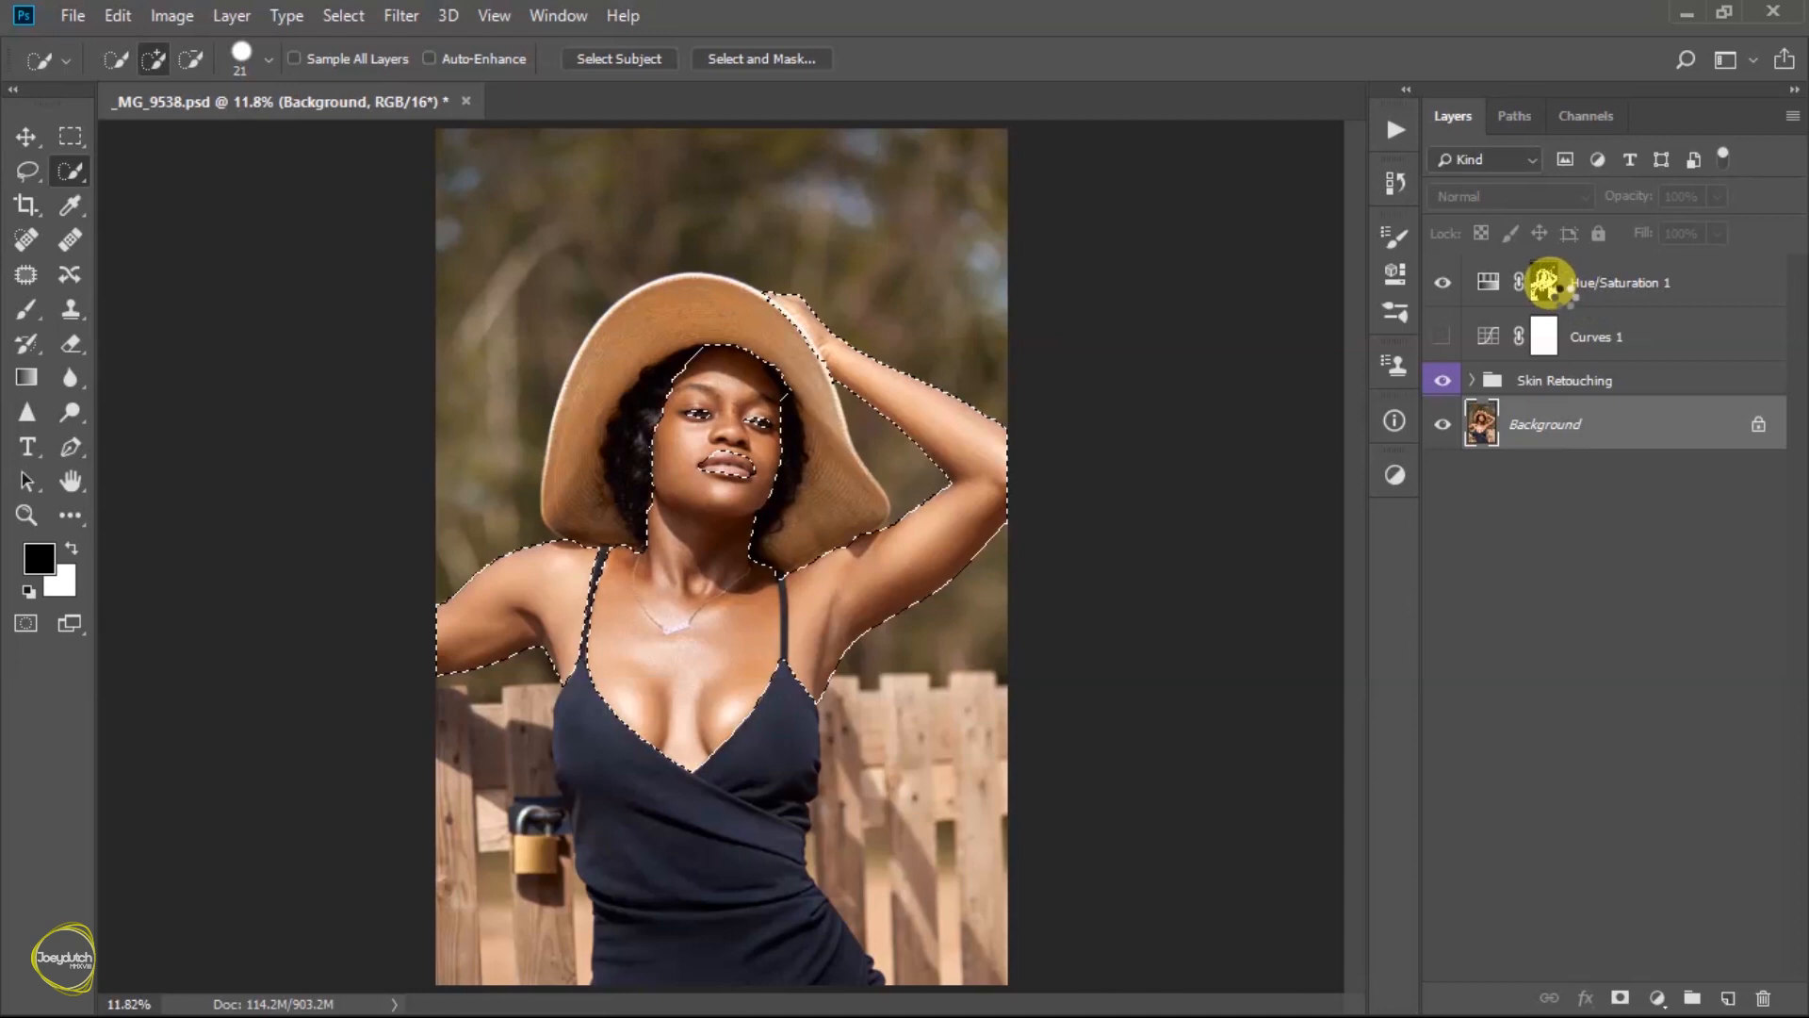
click(1545, 284)
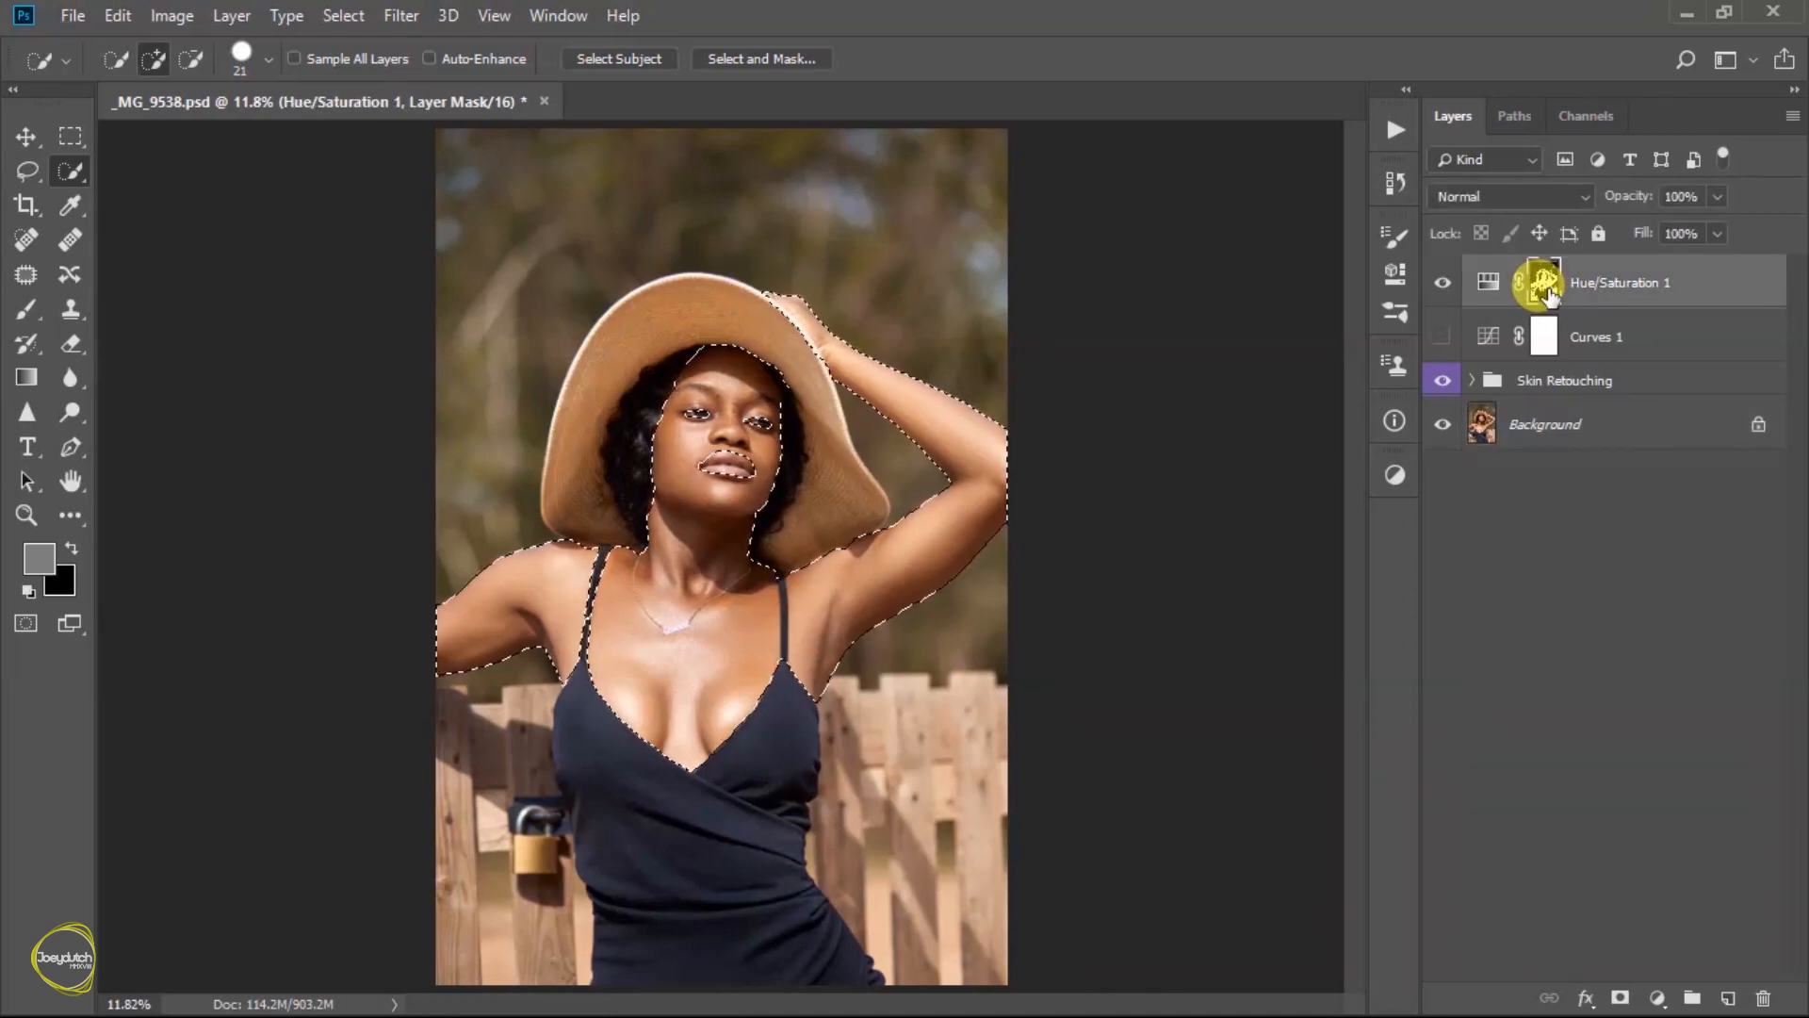
alt+click(1545, 283)
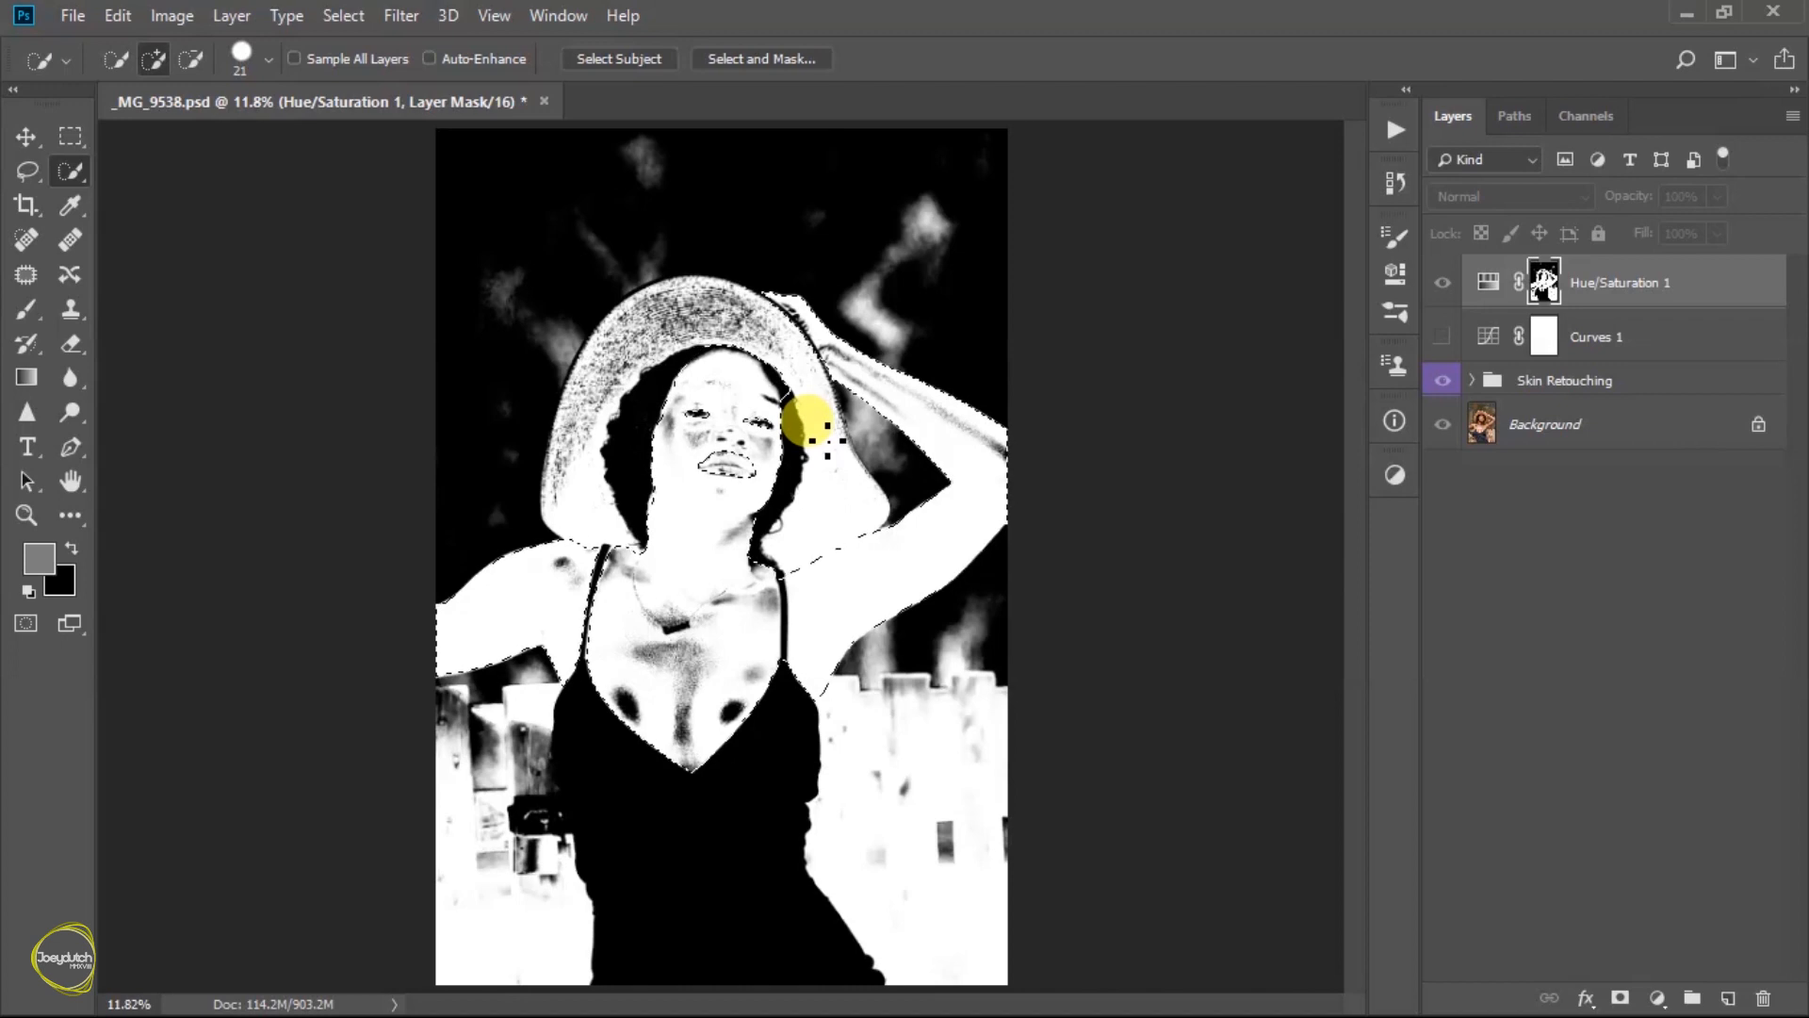
key(shift+F5)
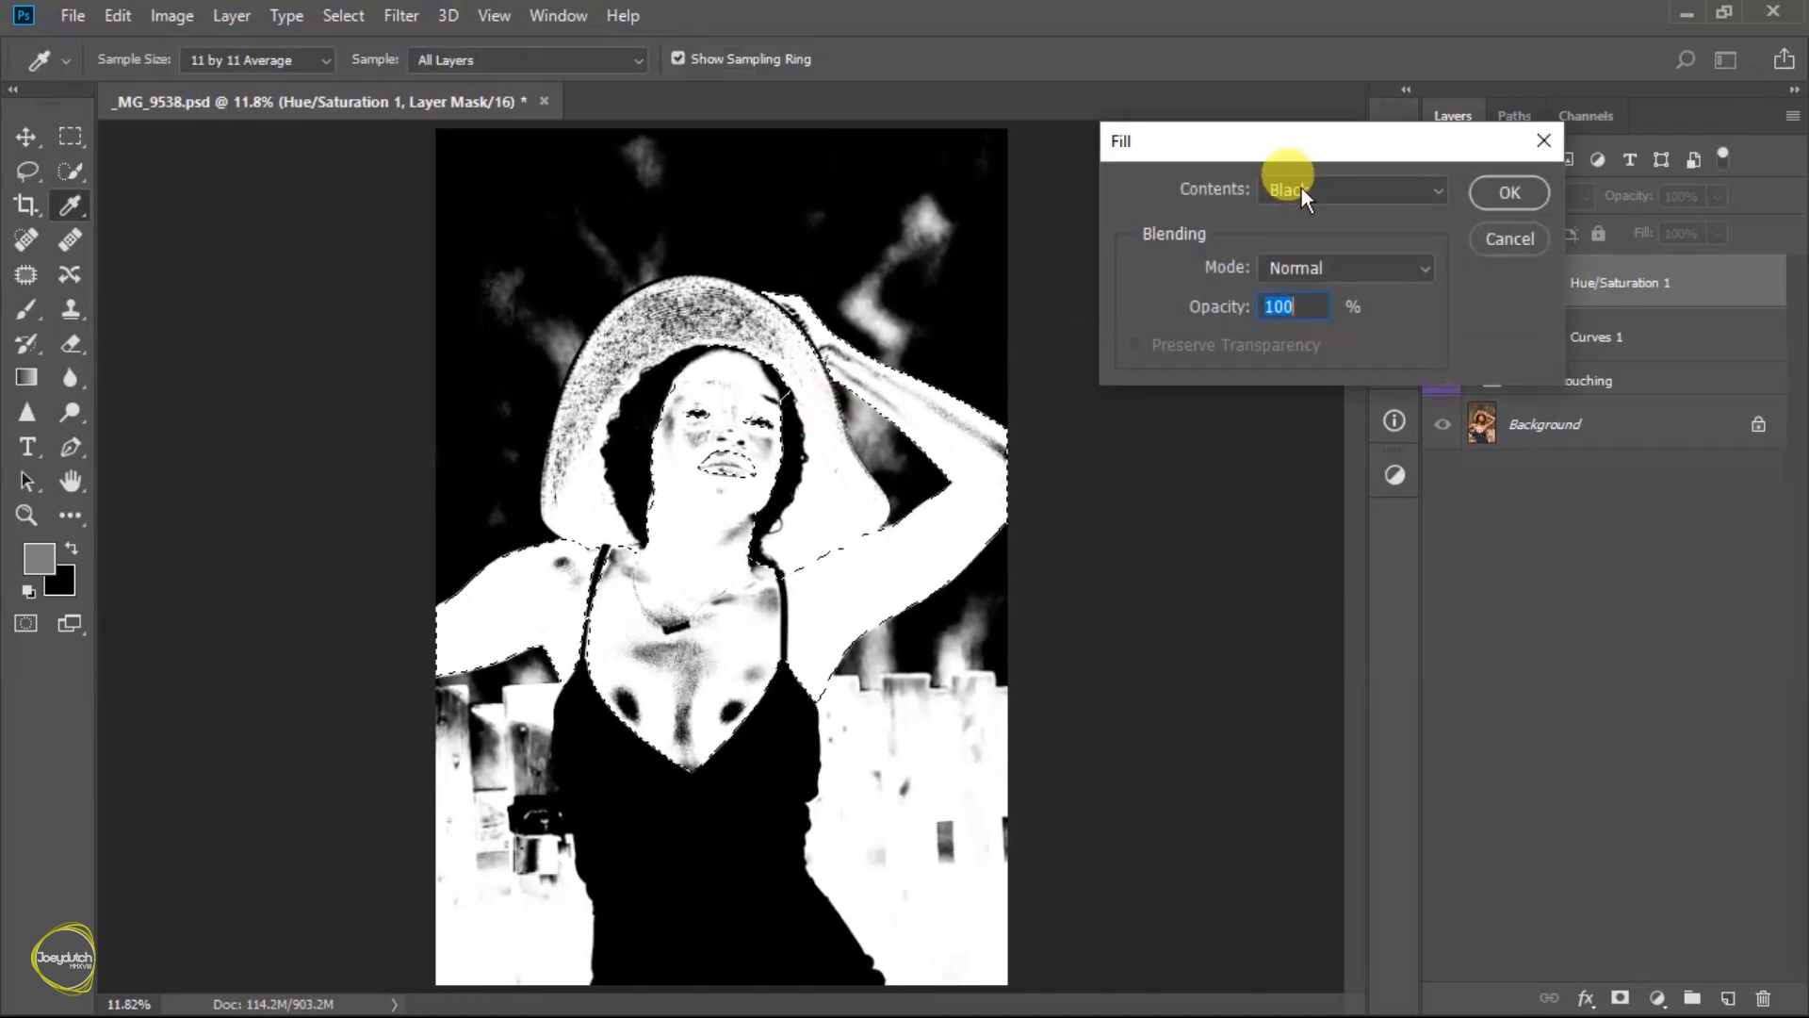
click(1301, 191)
click(1290, 443)
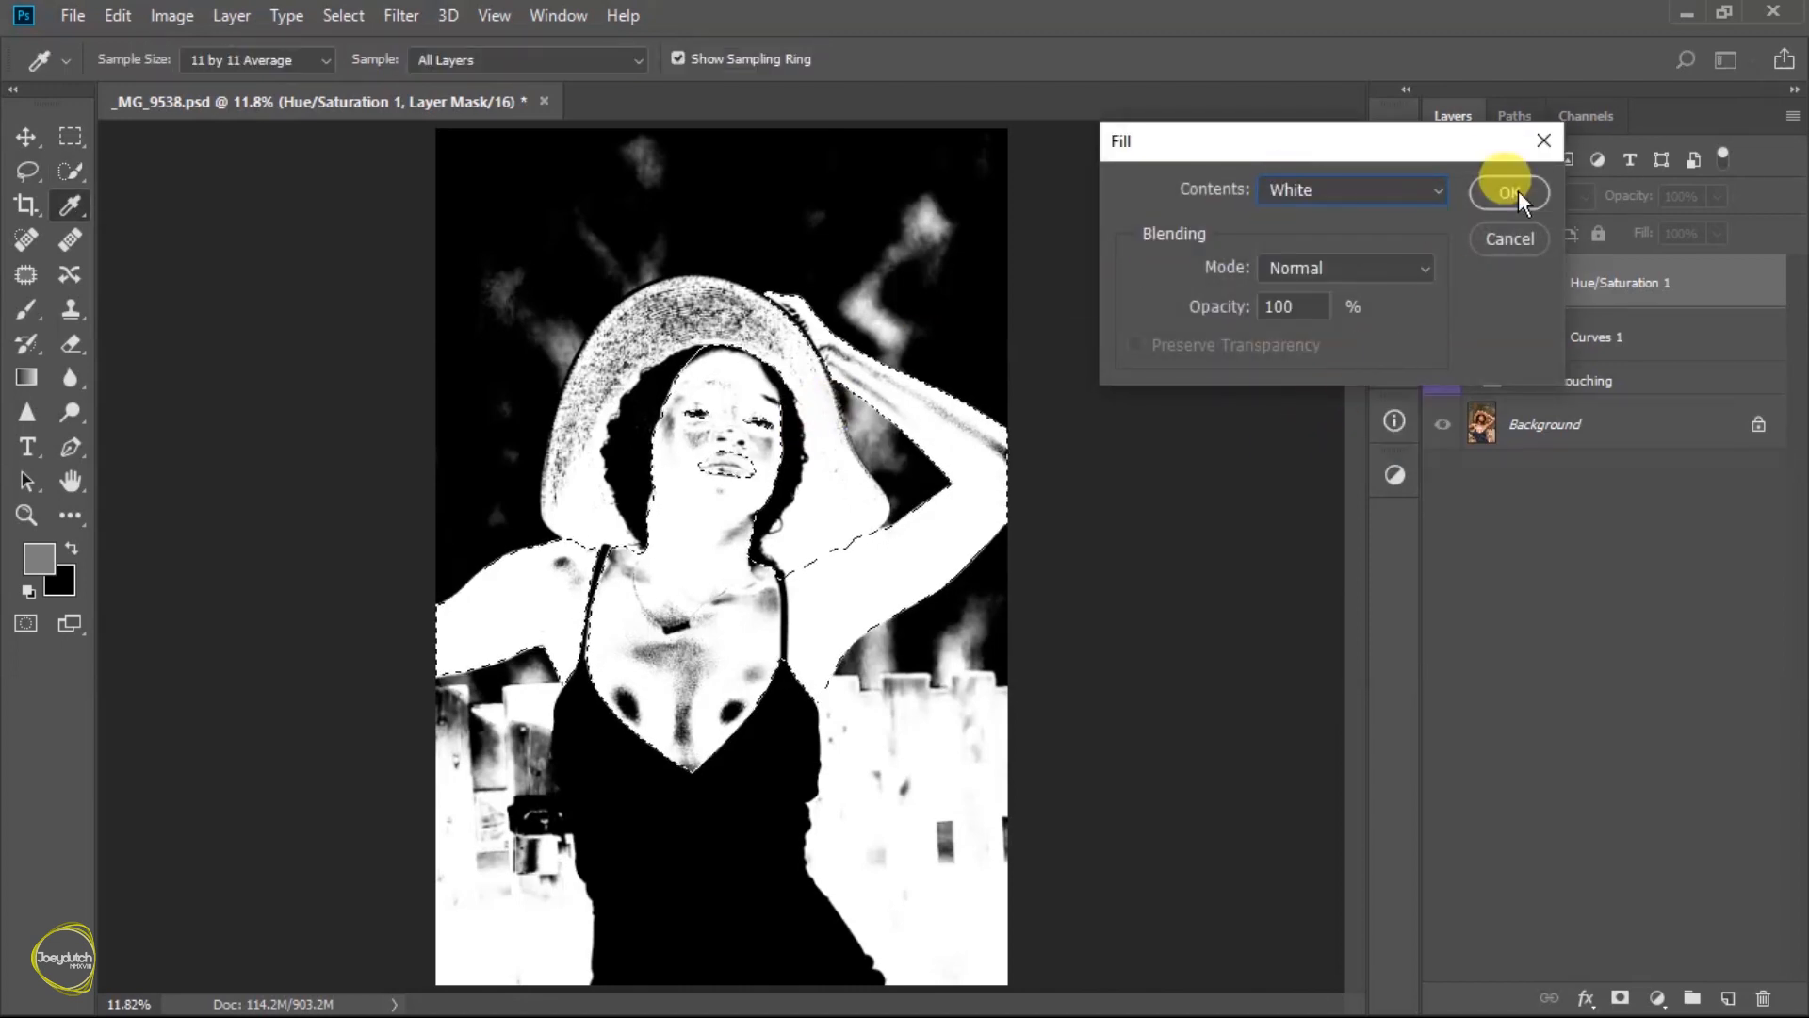
click(1509, 192)
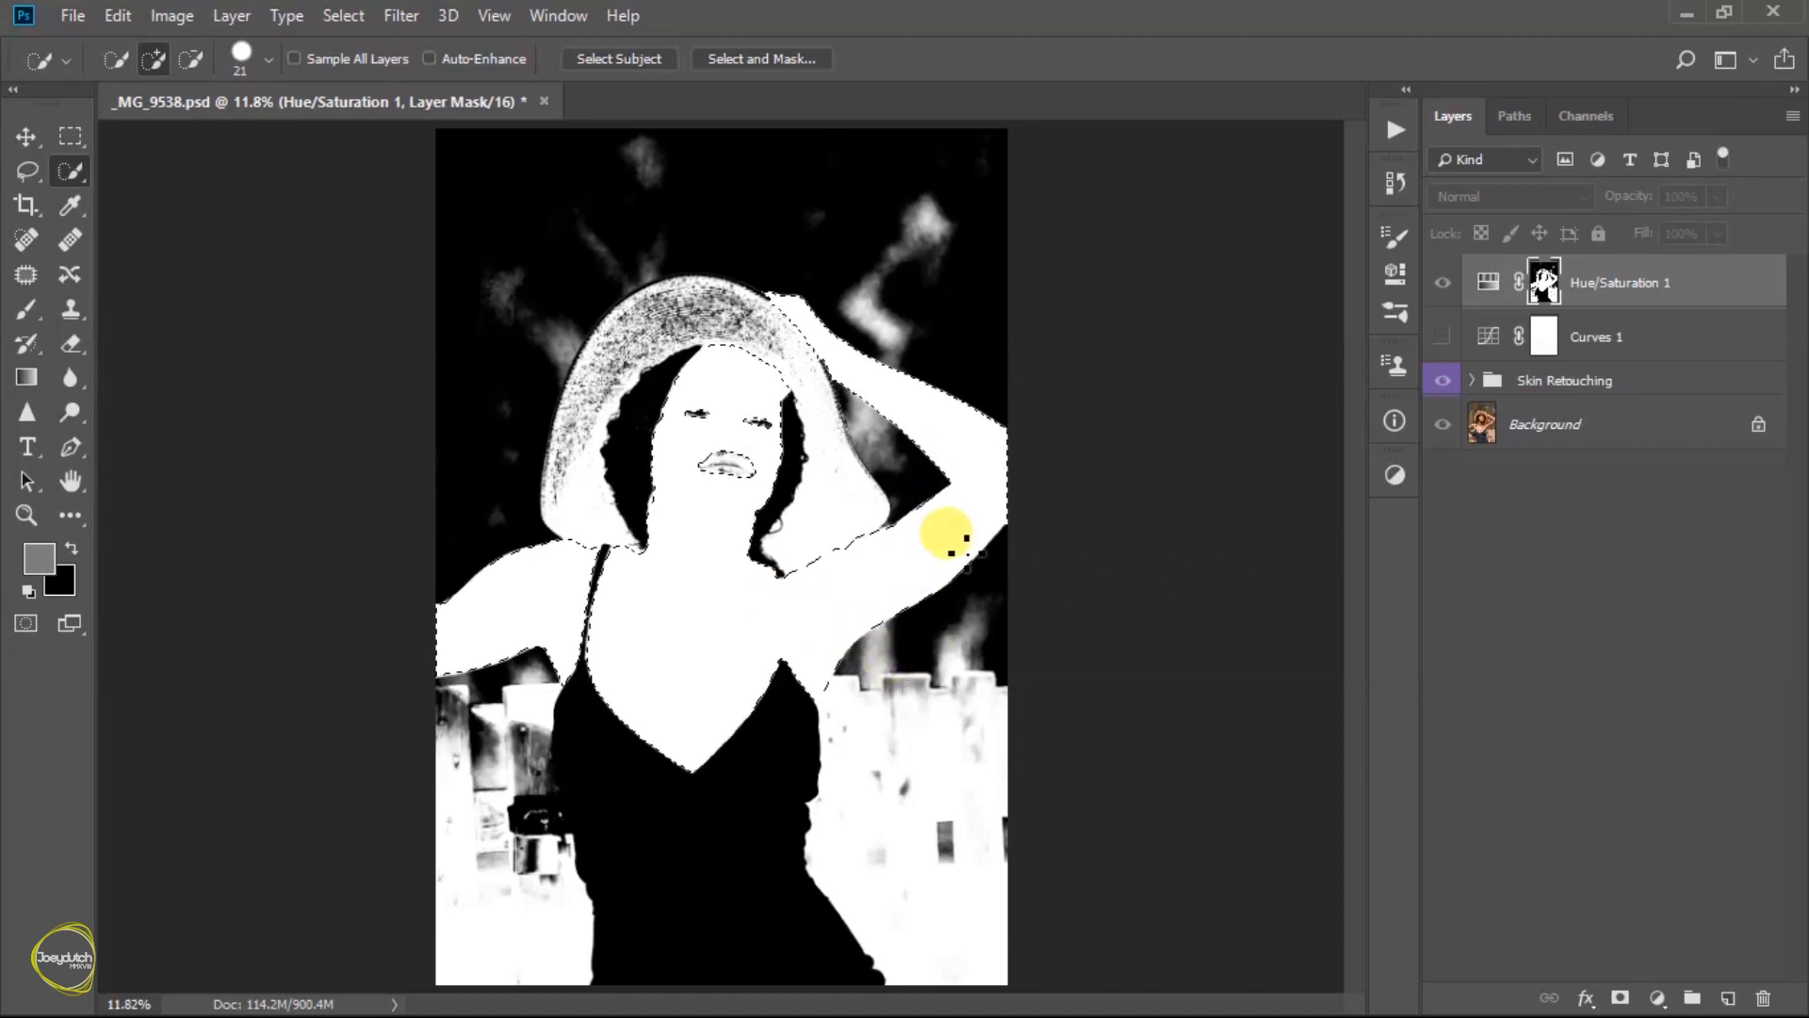
- Invert the selection, fill everything outside the skin with black in the Hue/Saturation mask, return to the photo and deselect
key(ctrl+shift+i)
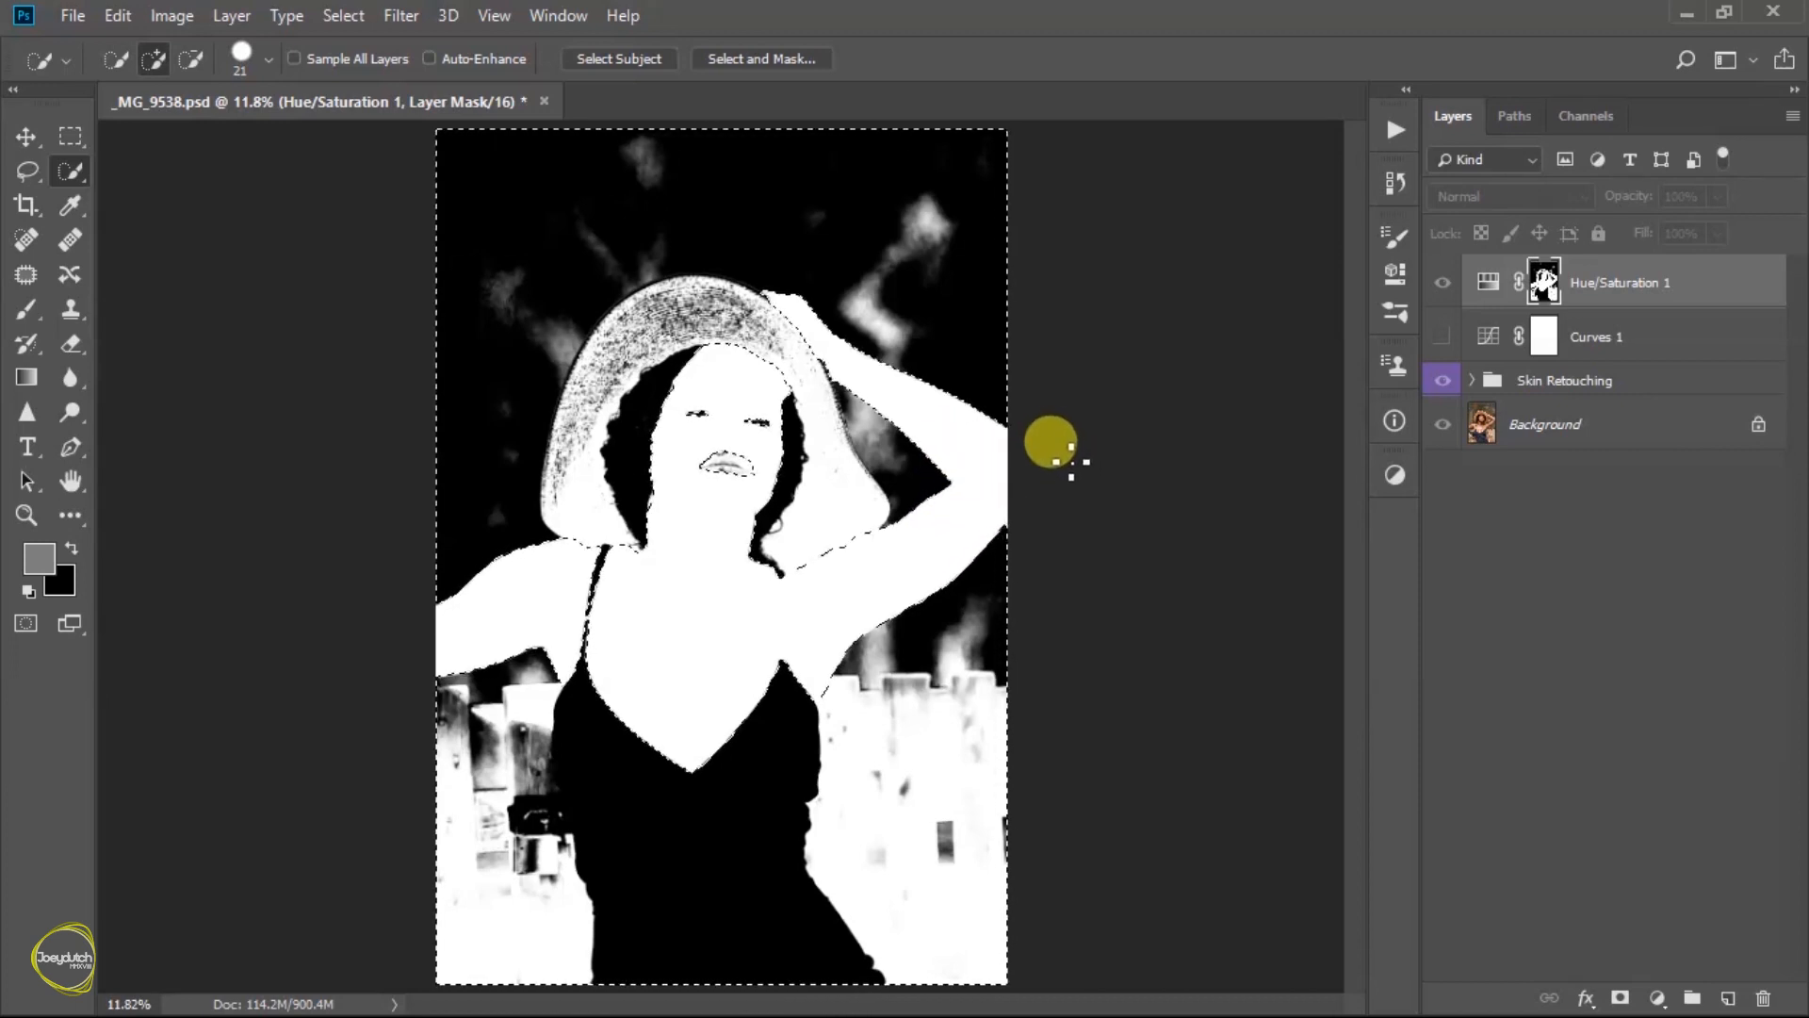
key(shift+F5)
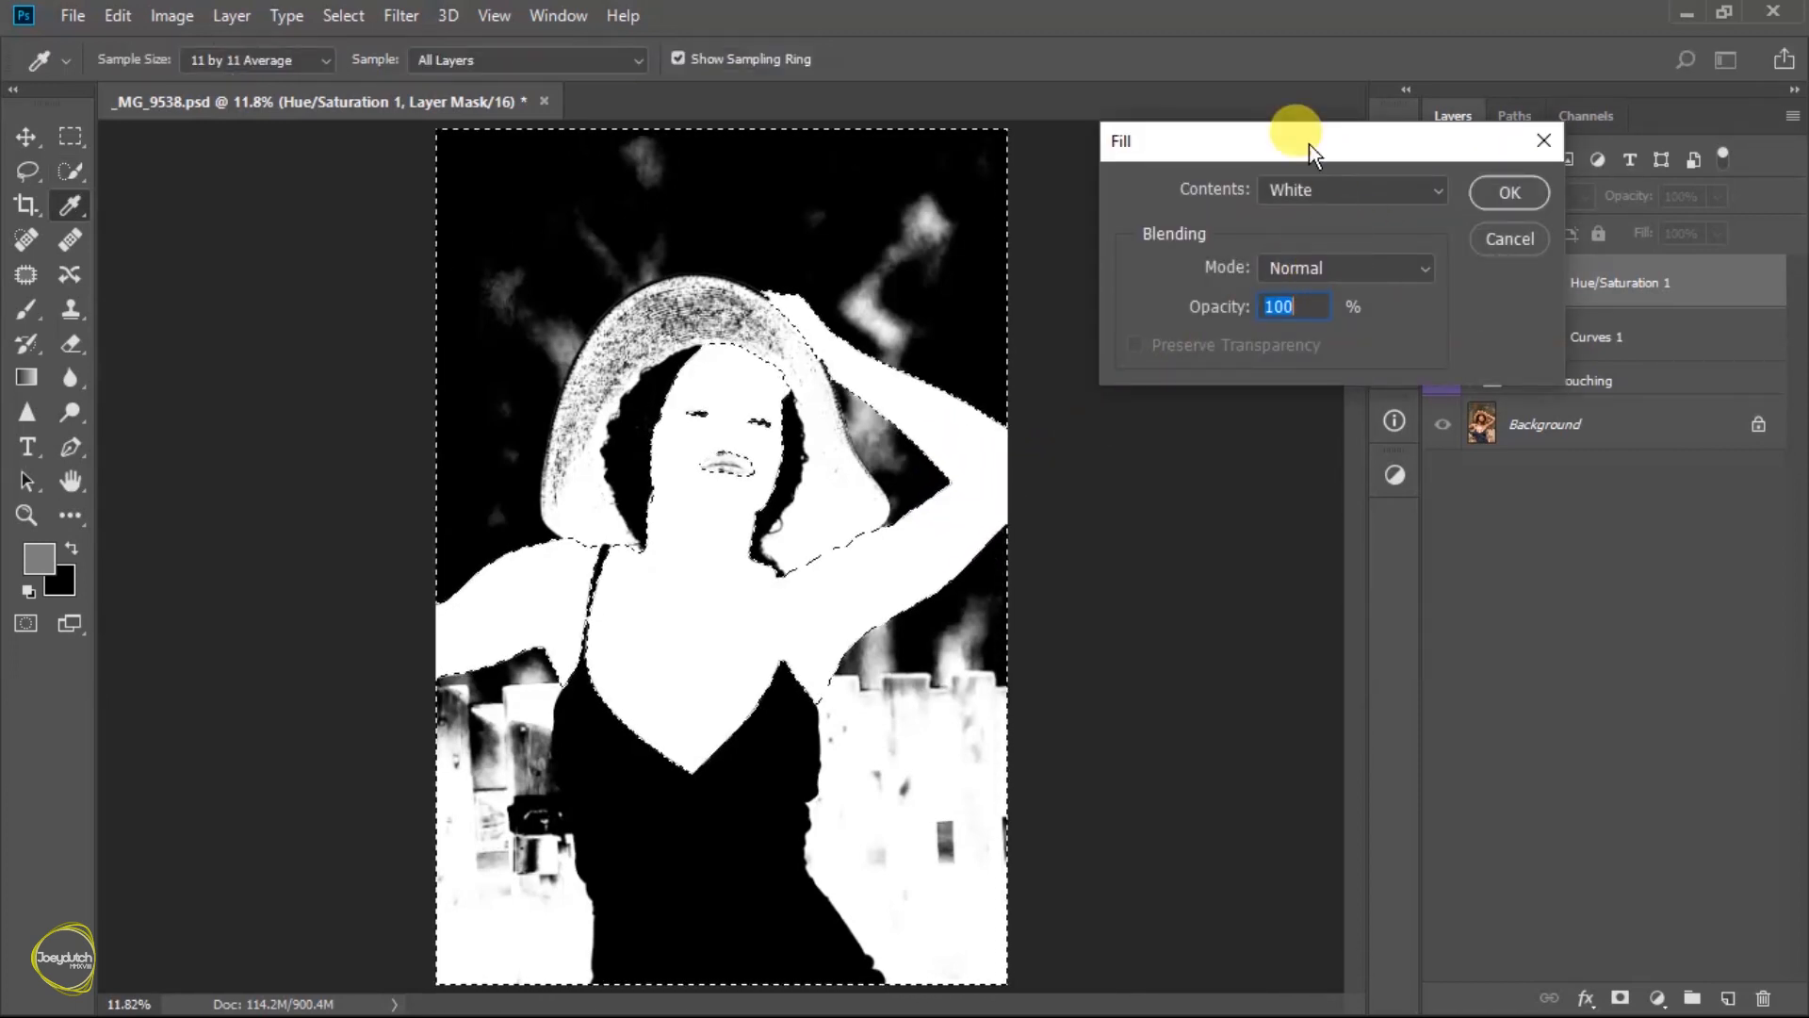
click(1213, 205)
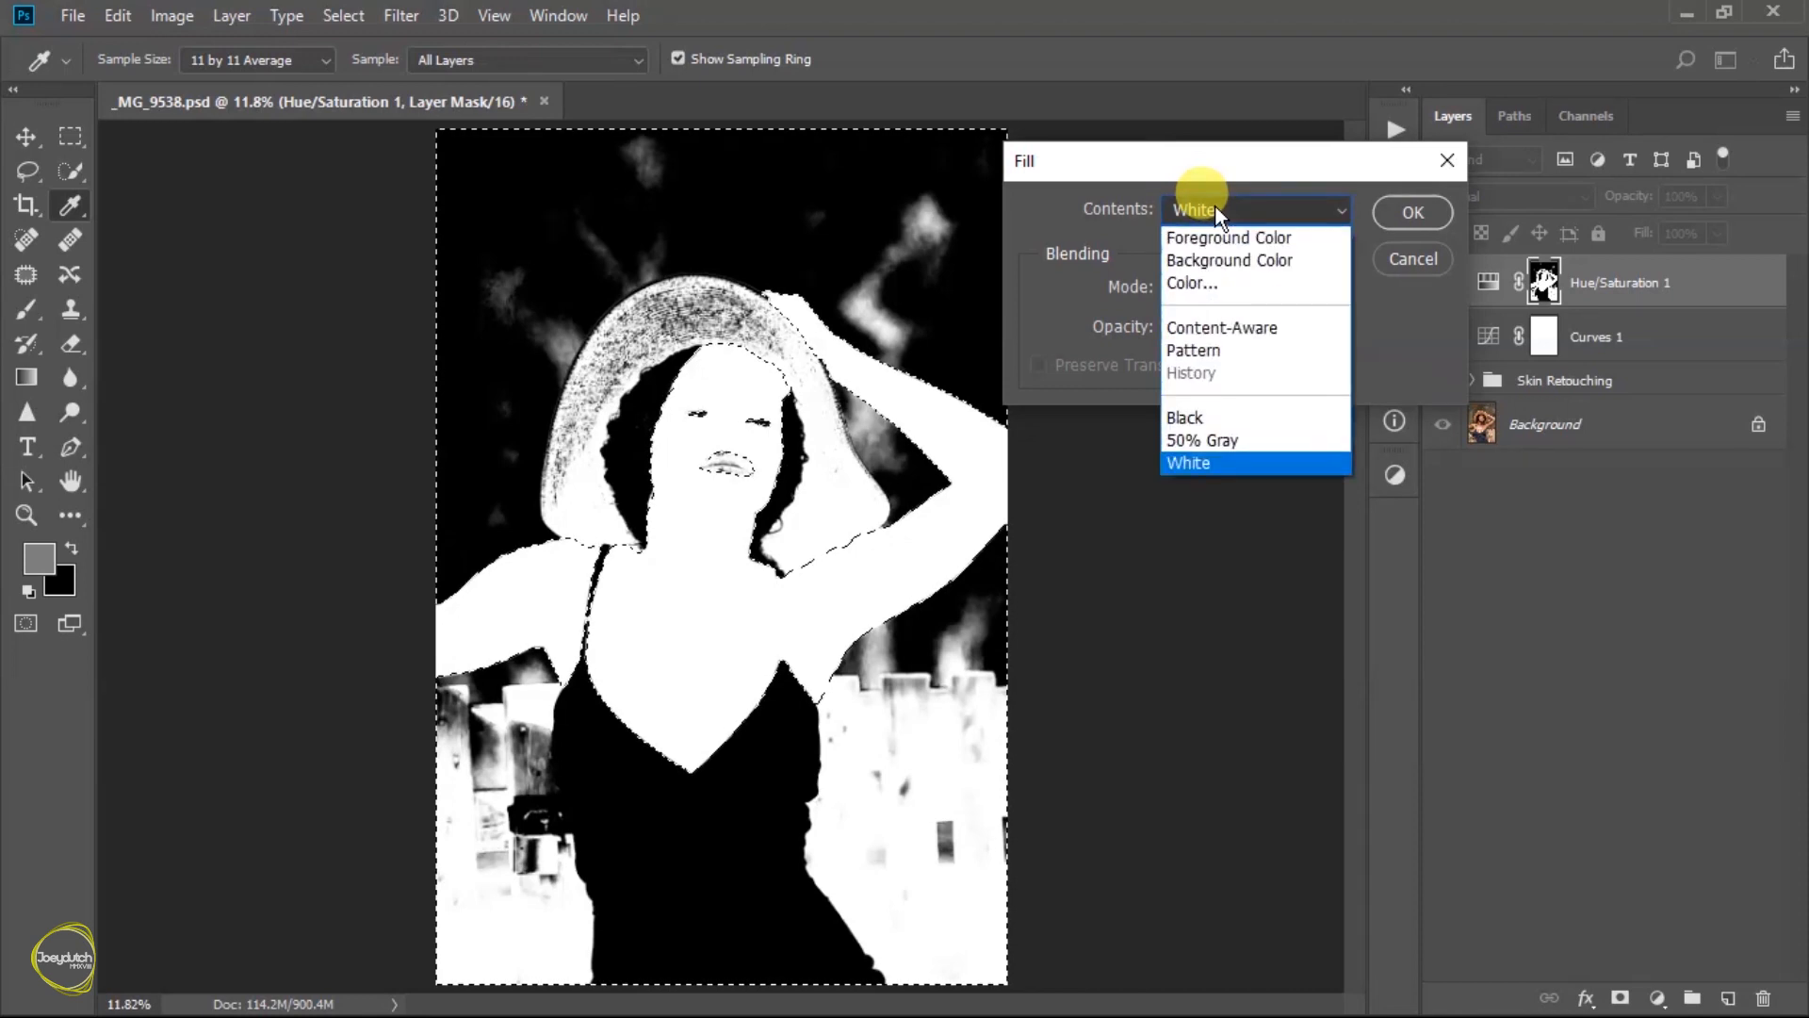
click(1234, 418)
click(1413, 213)
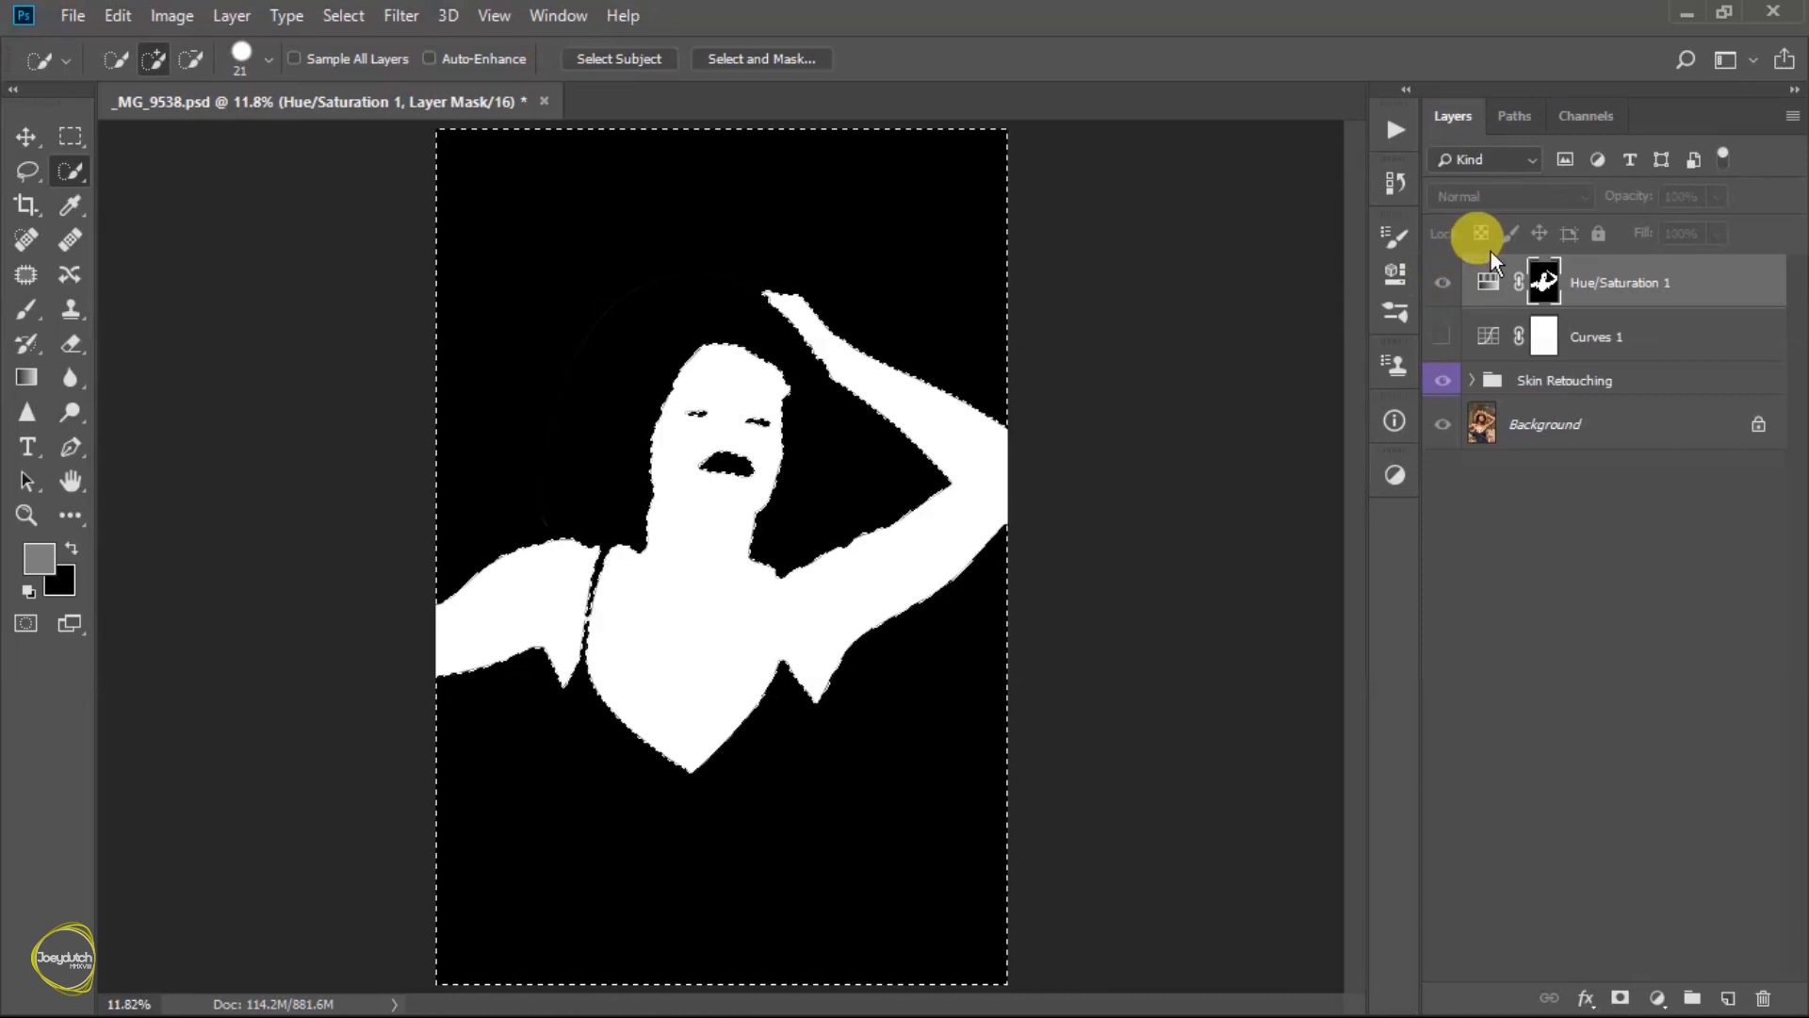
alt+click(1545, 283)
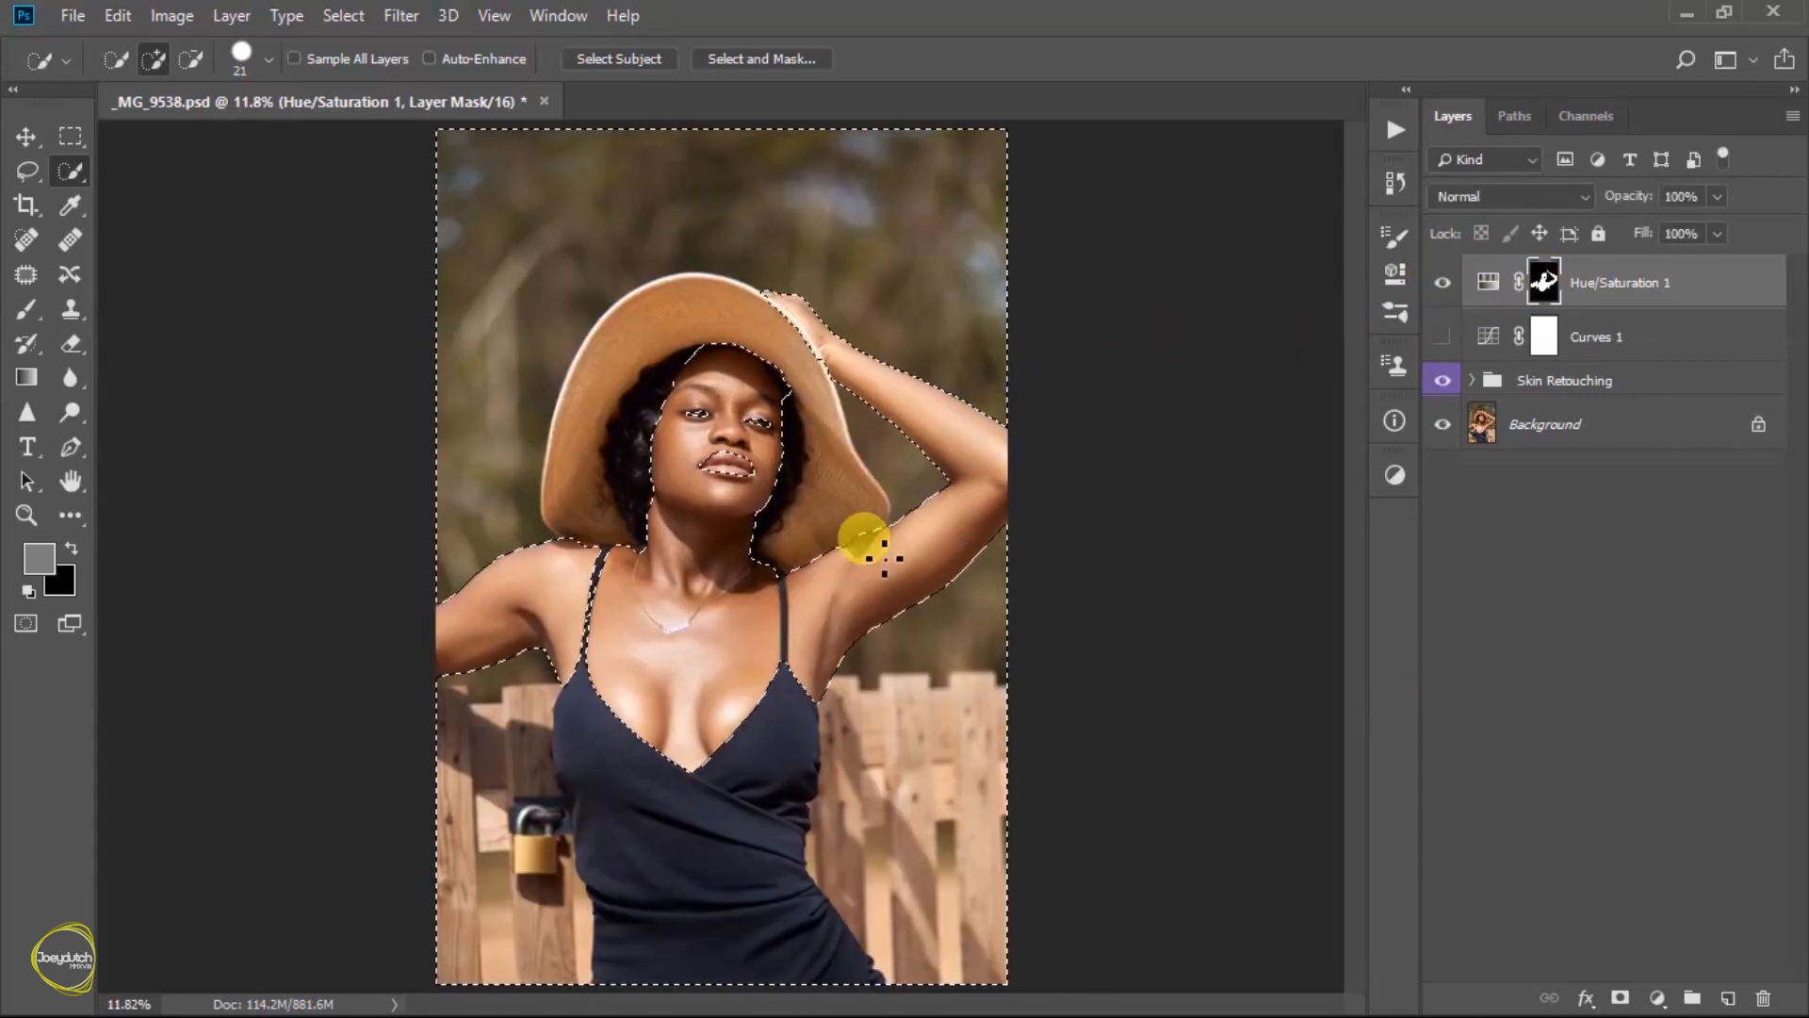
key(ctrl+d)
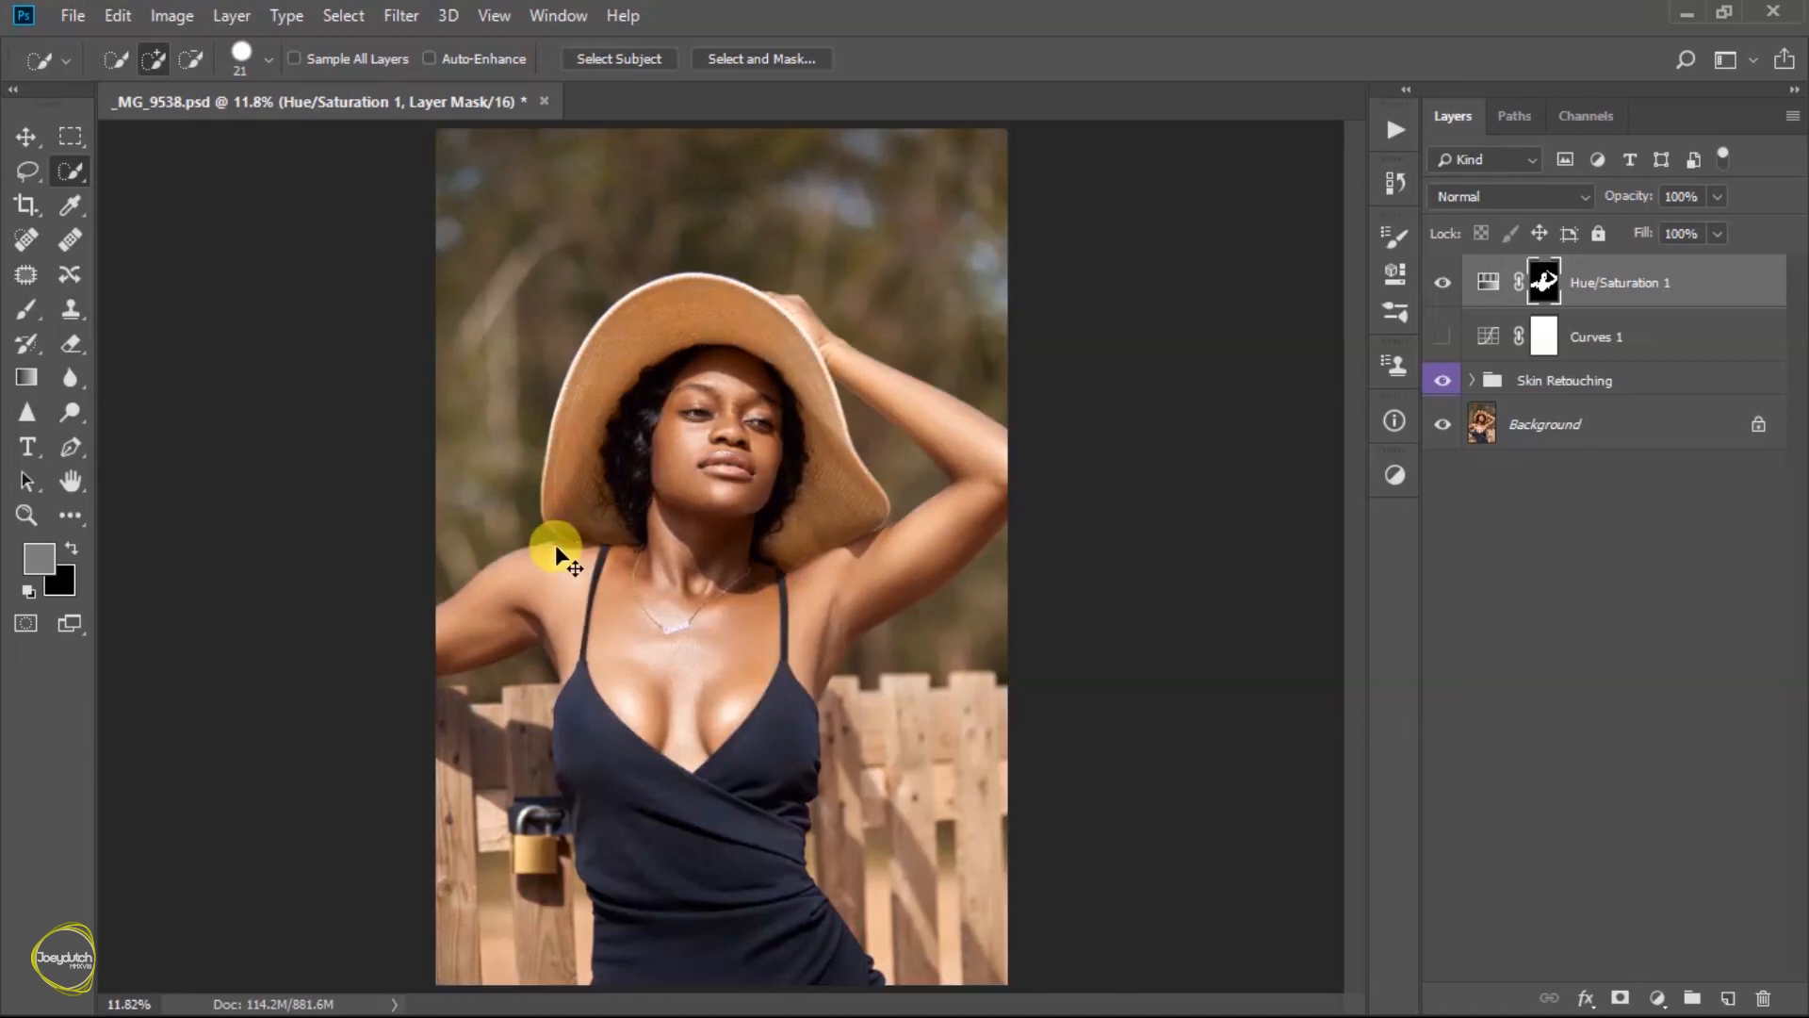
- Compare the photo with and without the masked Hue/Saturation adjustment
click(1442, 283)
click(1441, 283)
click(1442, 283)
click(1441, 282)
click(1443, 285)
click(1441, 284)
click(1441, 284)
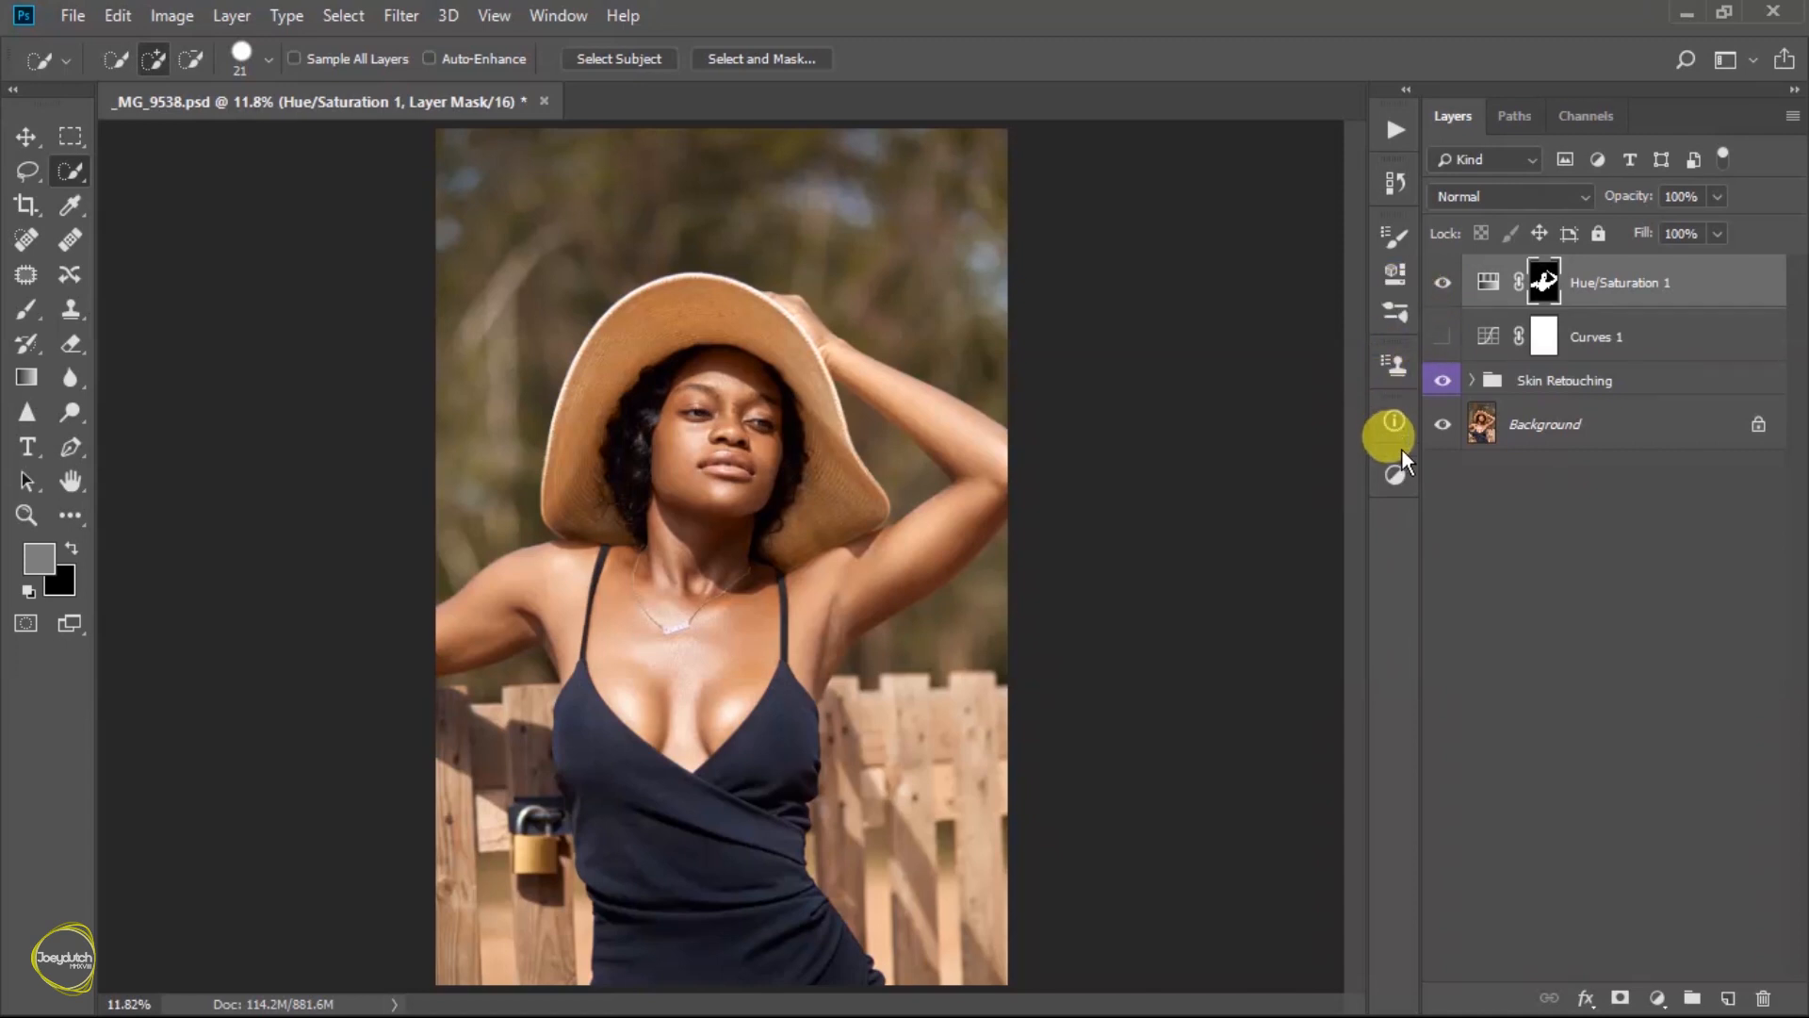
- Add a Color Balance adjustment layer and set its midtones to -1 for Magenta/Green and -1 for Yellow/Blue
click(1397, 477)
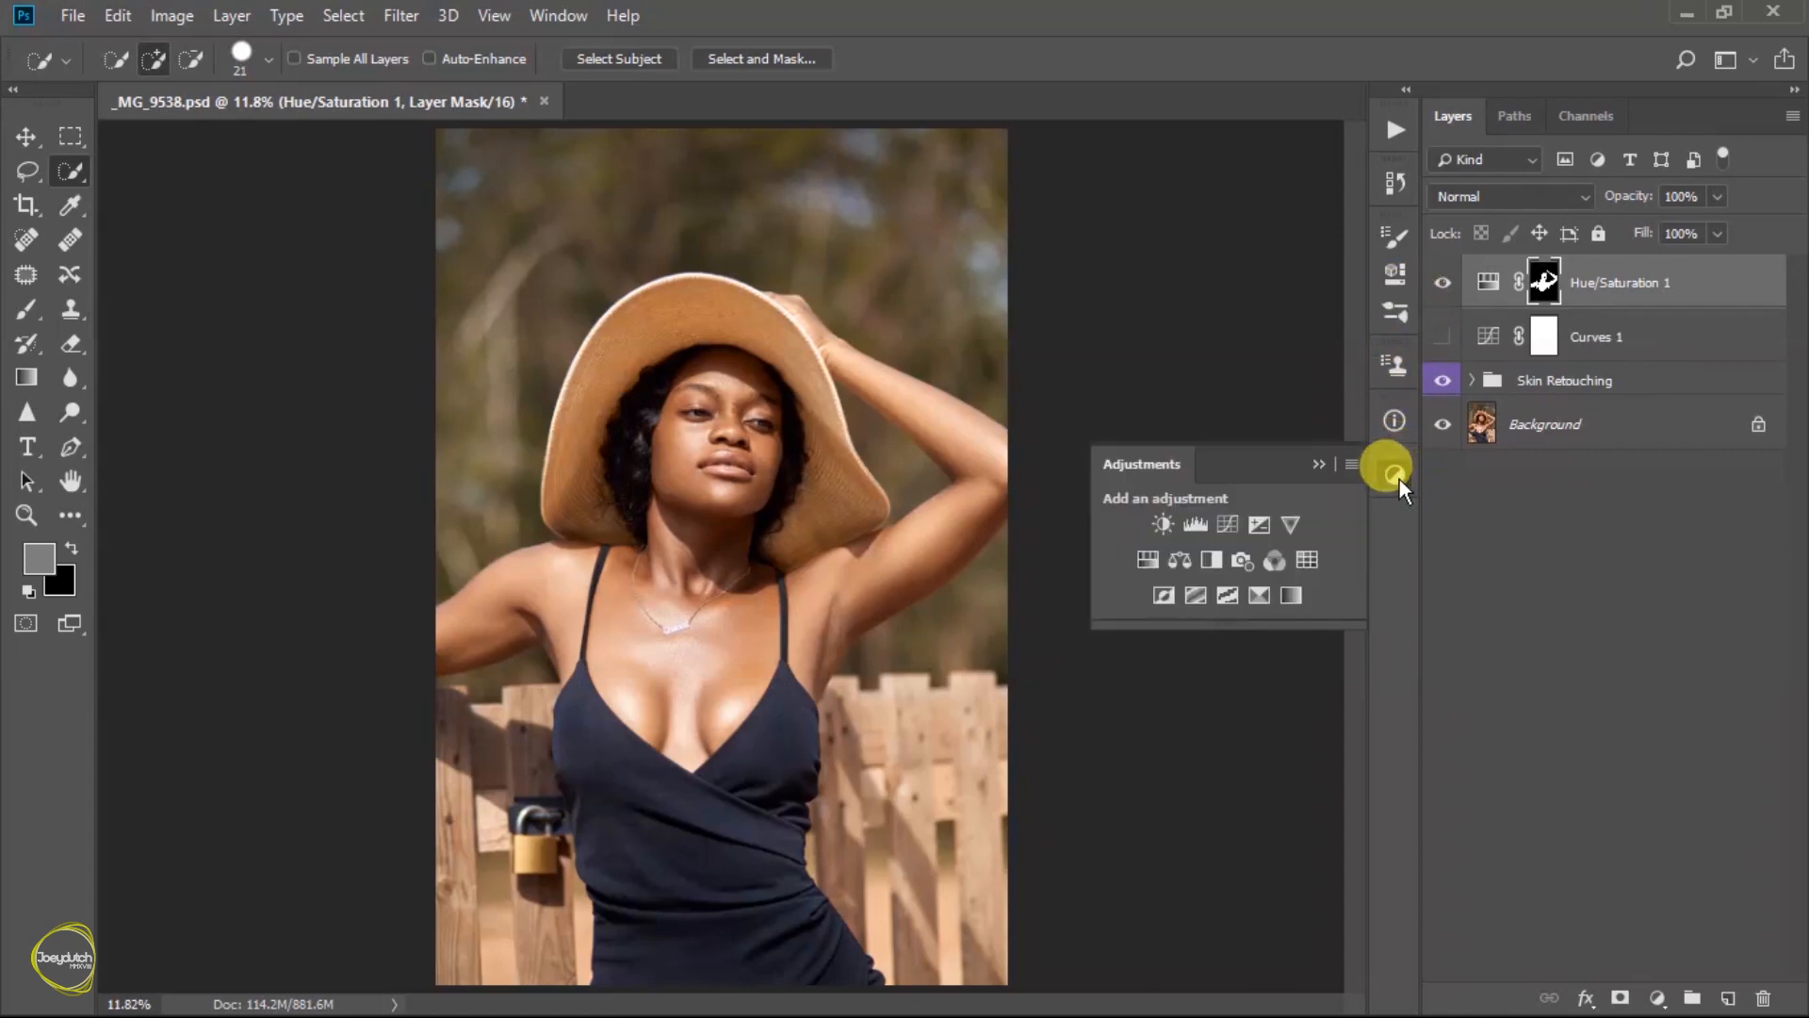
click(1182, 558)
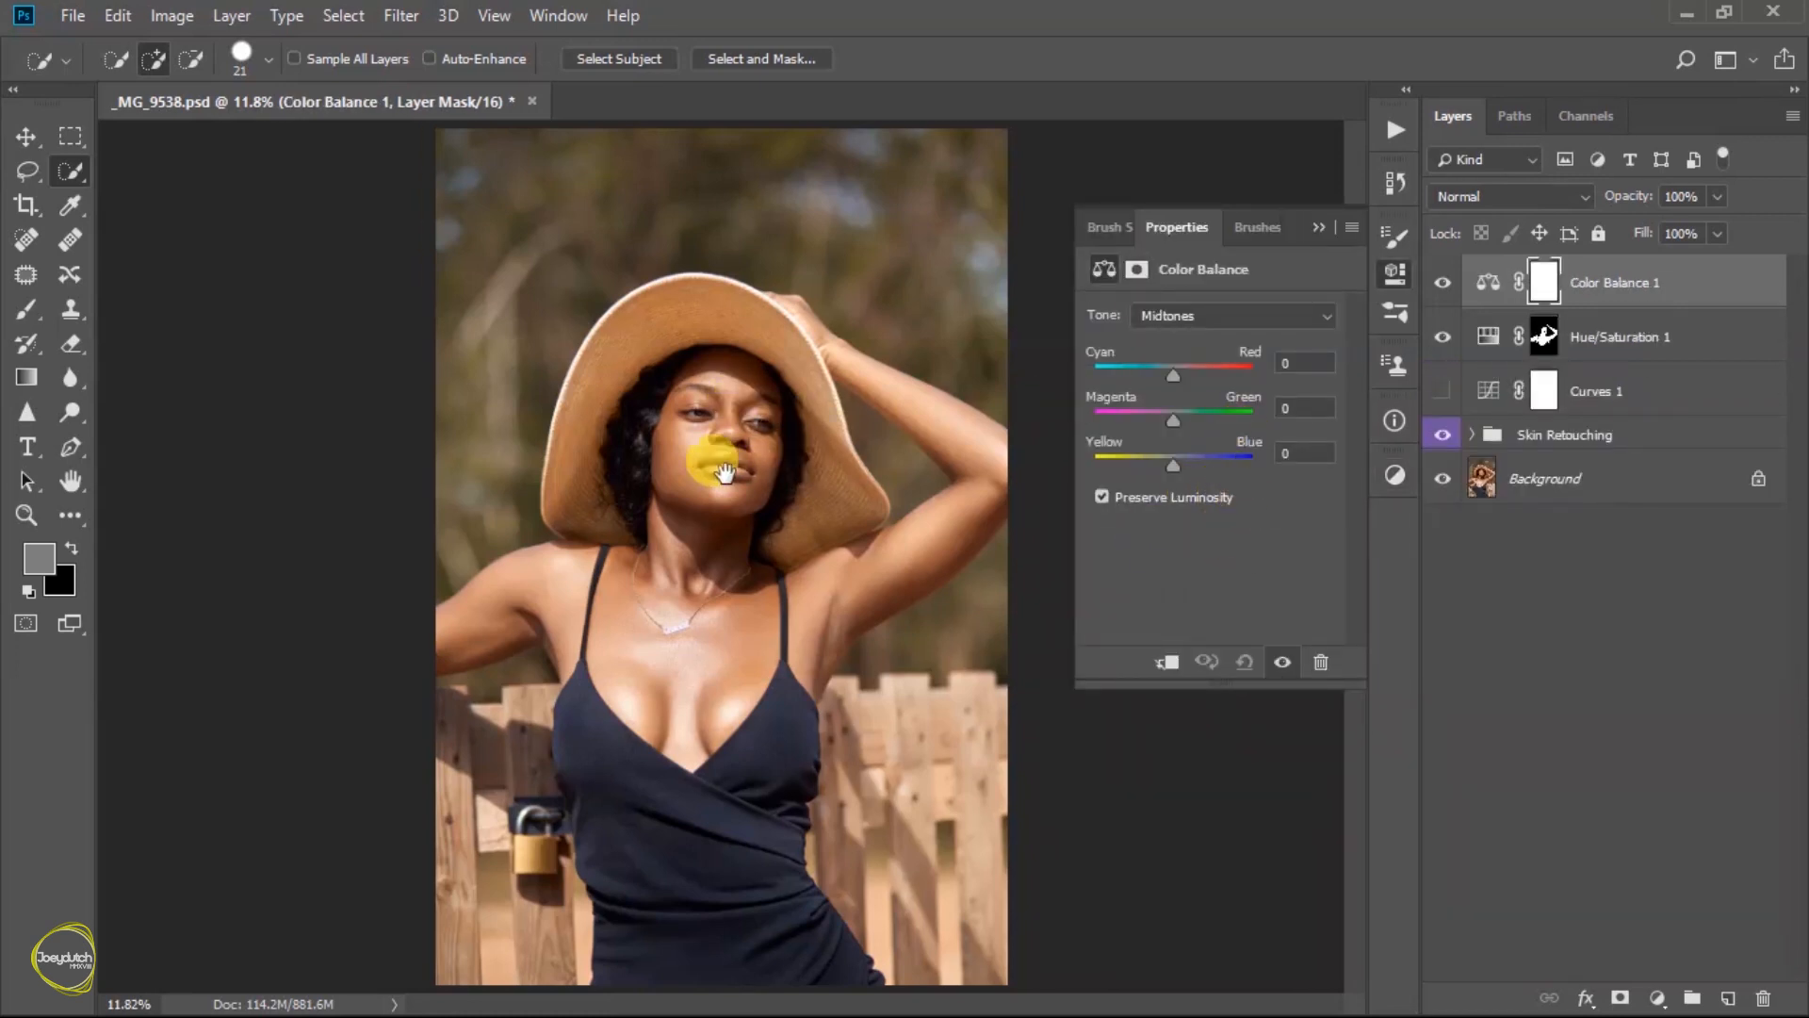
key(f)
key(f)
key(f)
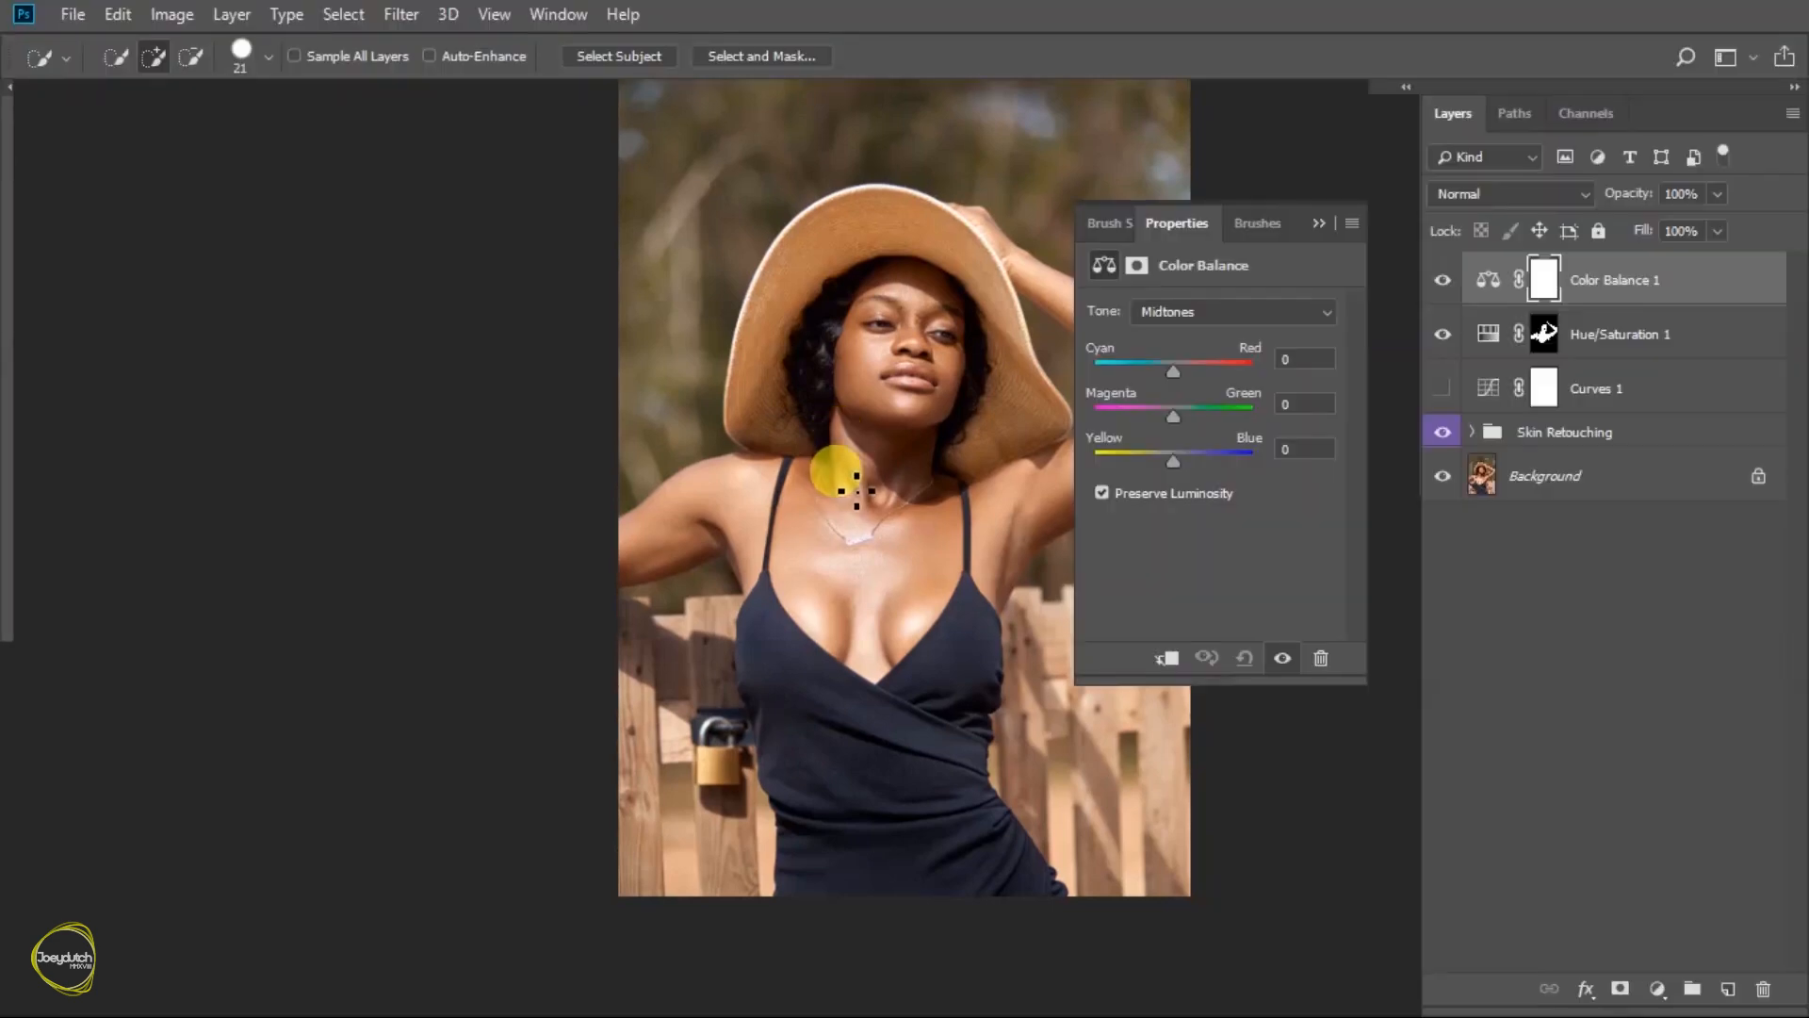
drag(909, 489, 668, 488)
click(1310, 449)
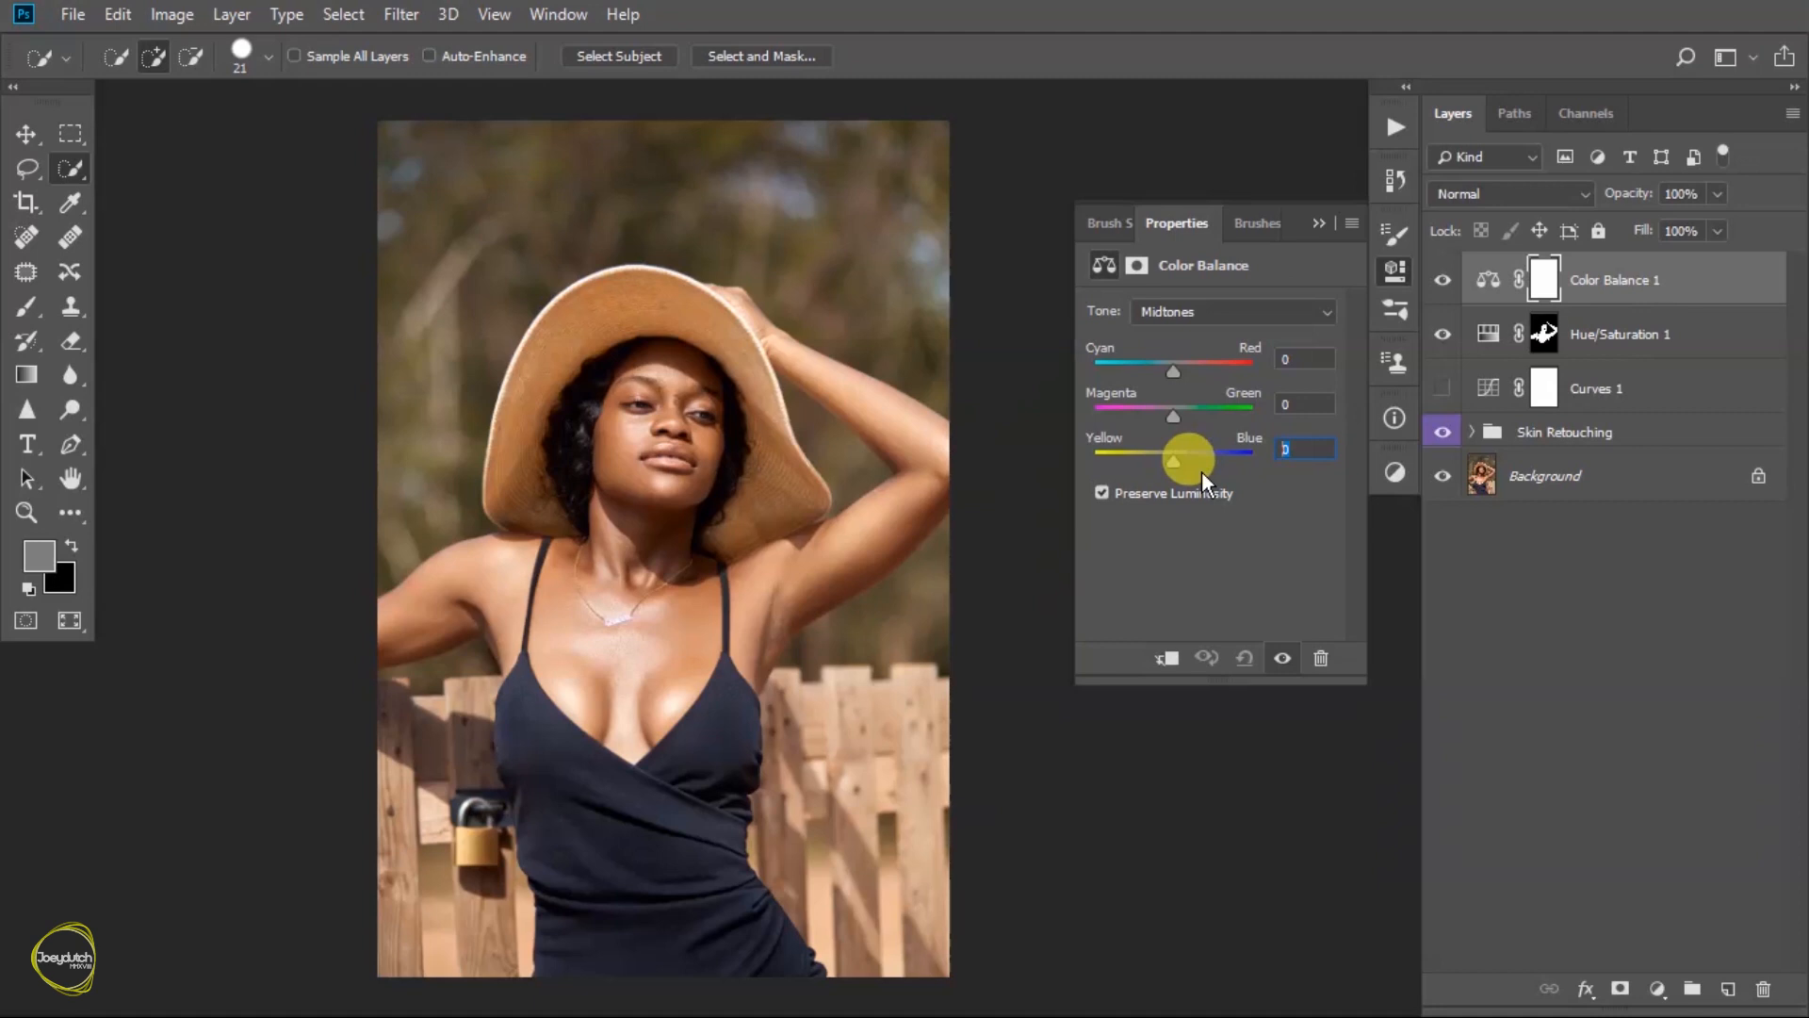
text(-1)
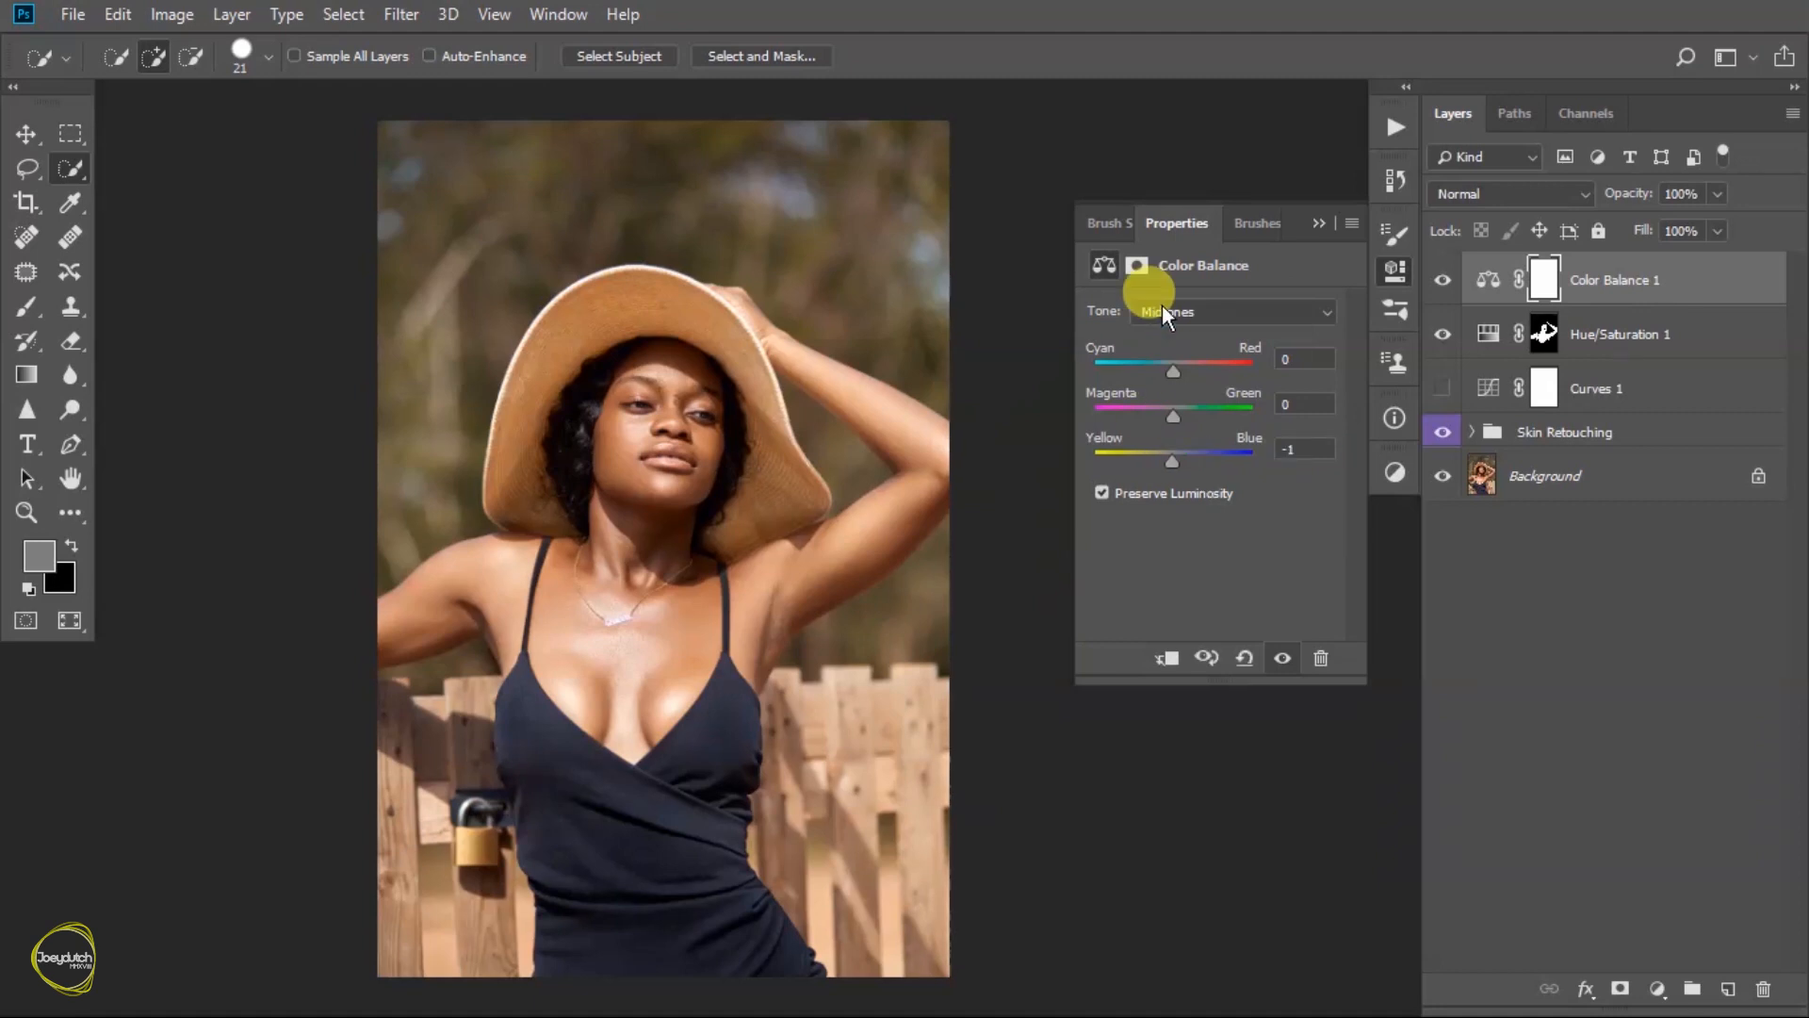
text(-1)
- Set the Color Balance highlights to Cyan/Red 1, Magenta/Green -1 and Yellow/Blue 2, and compare the photo with and without the adjustment
click(1250, 313)
click(1236, 381)
click(1298, 447)
text(2)
click(1285, 406)
text(-1)
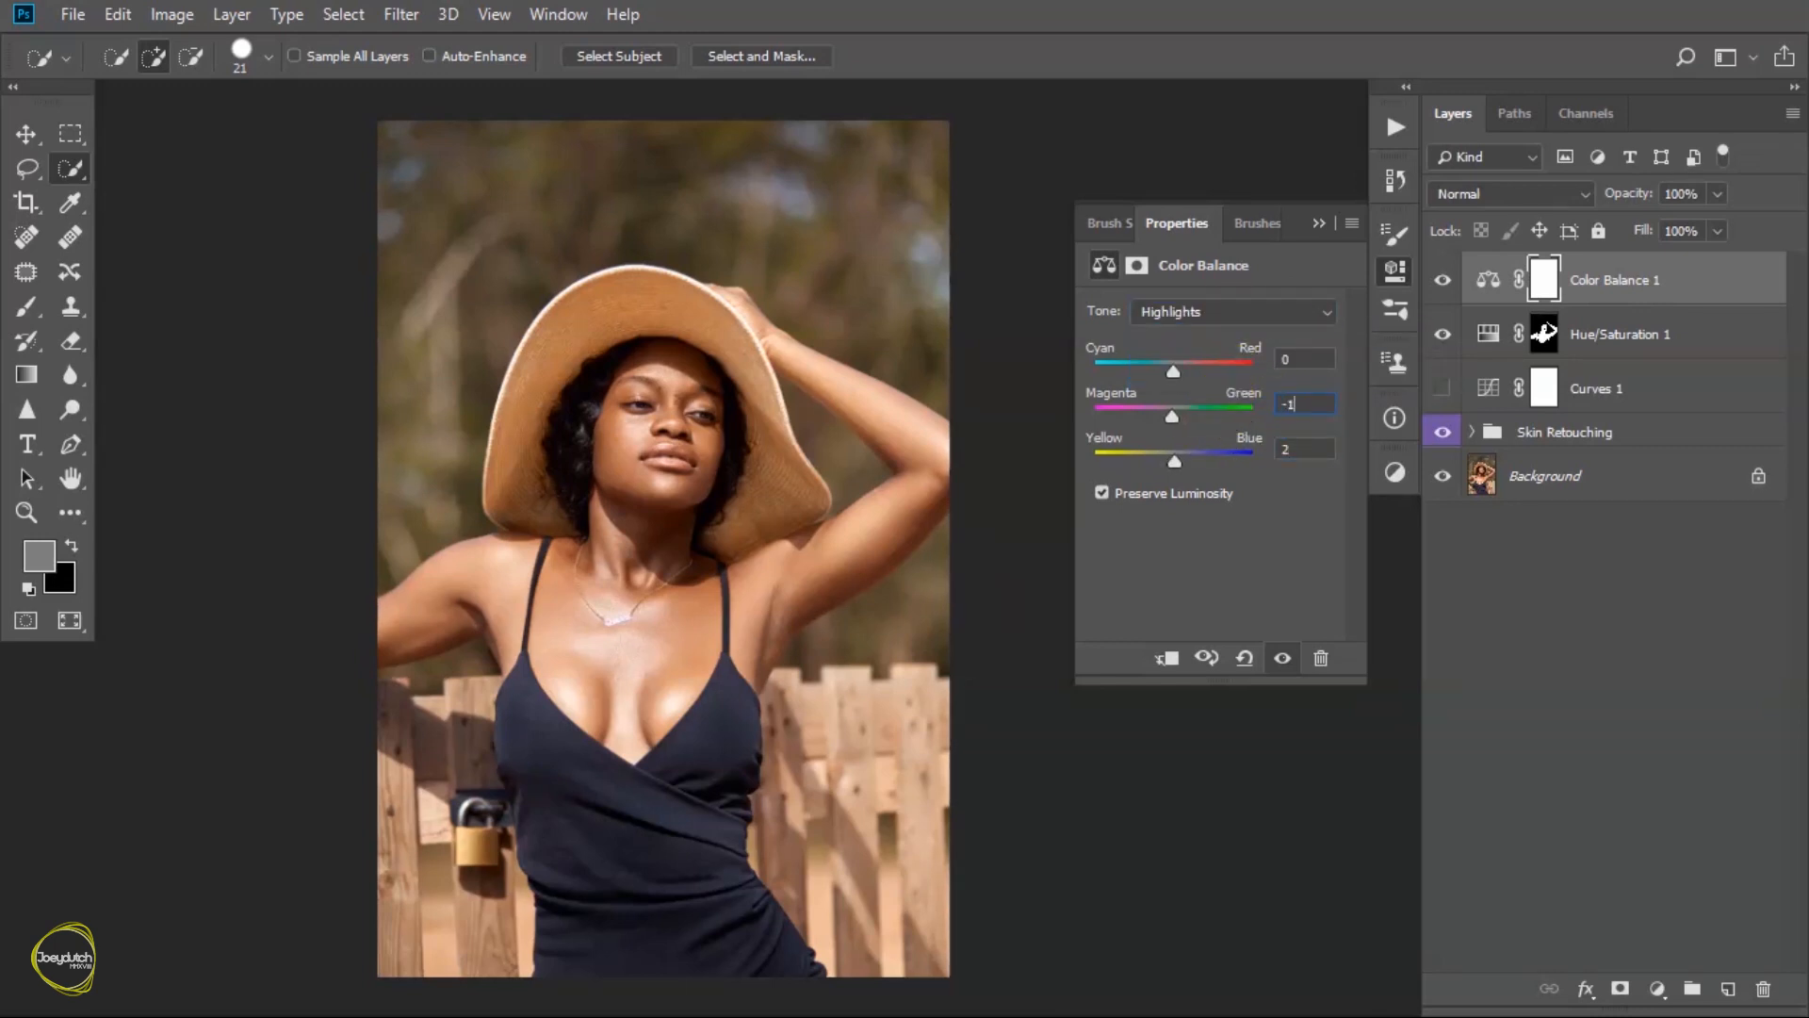
click(1287, 359)
text(2)
text(-1)
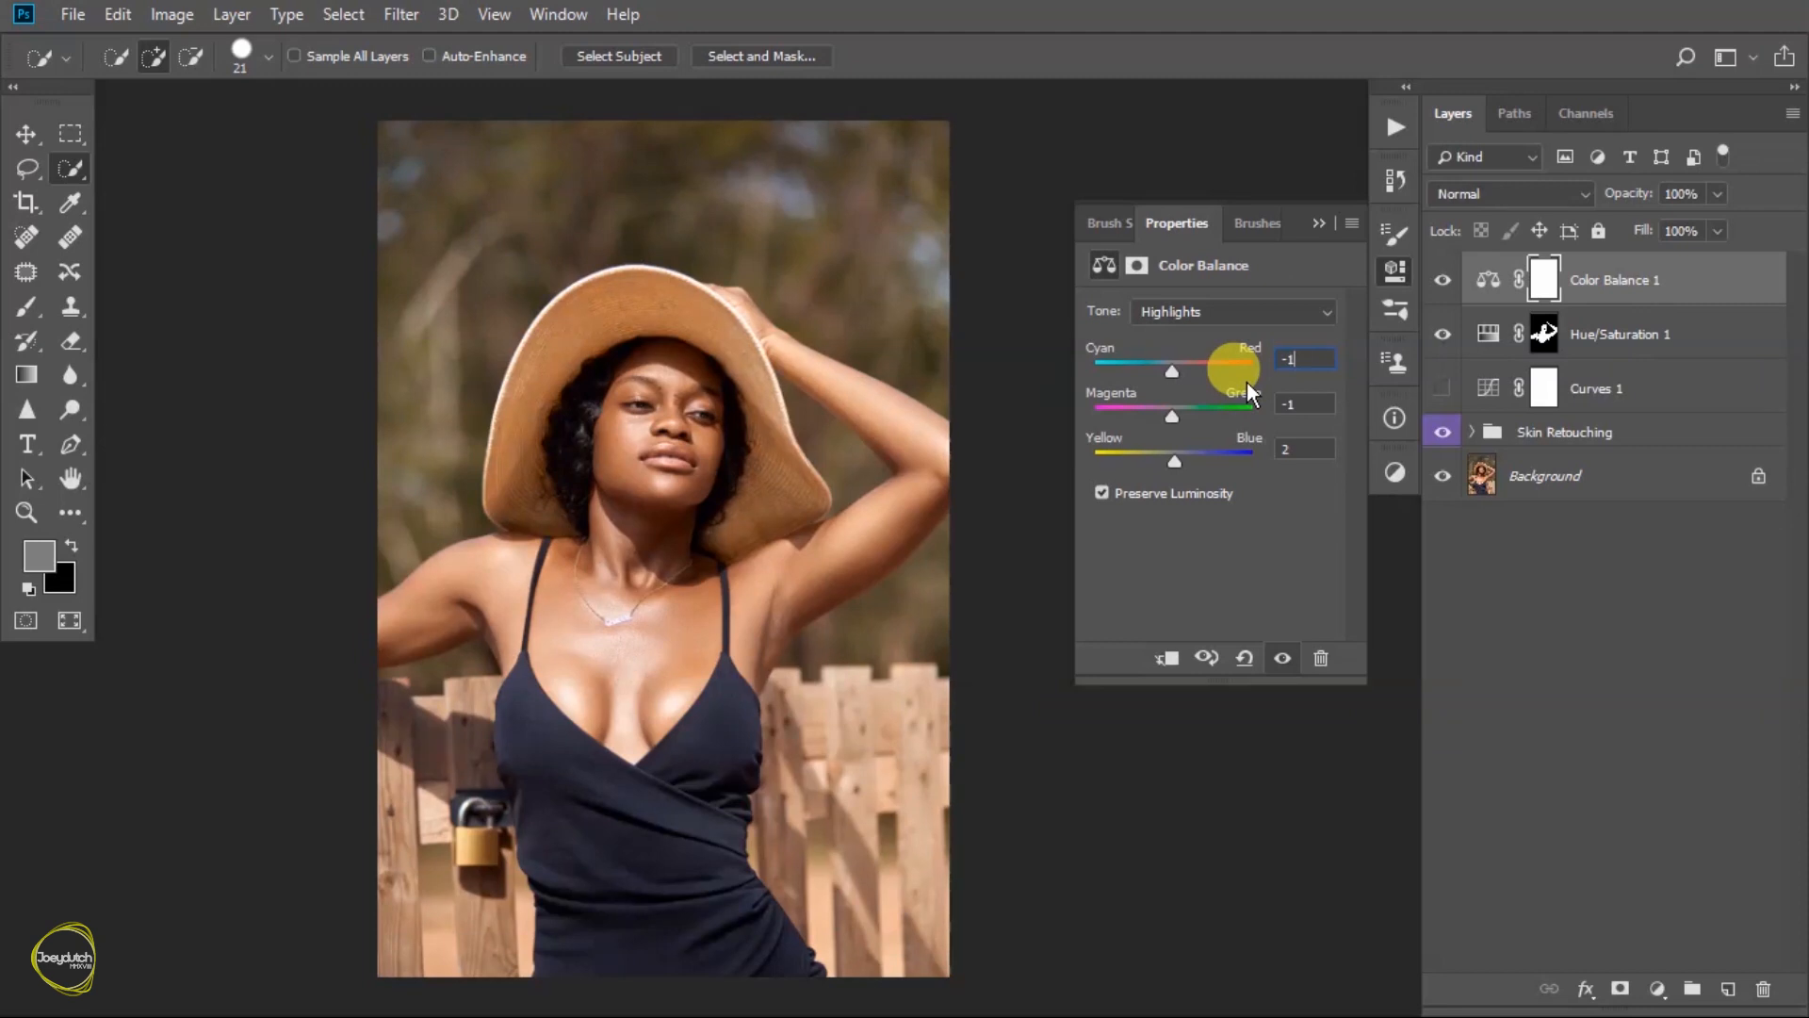
key(BackSpace)
text(1)
click(1282, 659)
click(1281, 659)
click(1281, 658)
click(1282, 659)
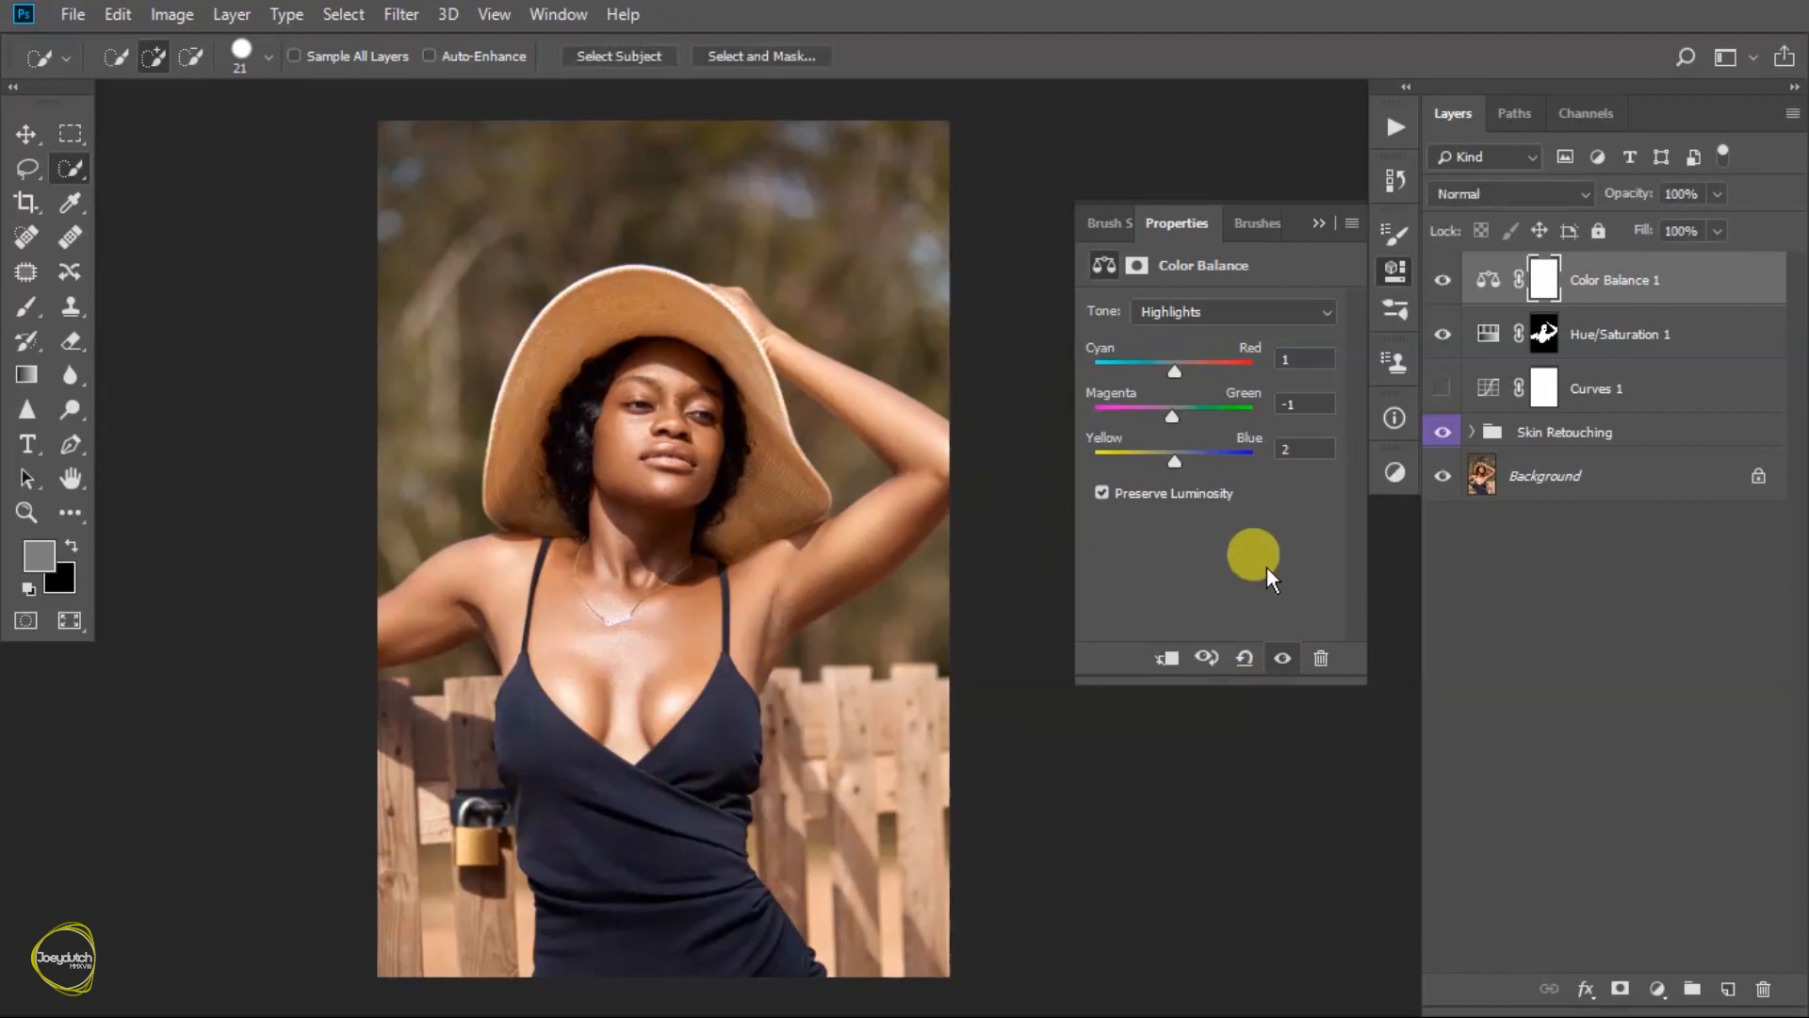
- Set the Magenta/Green value of the Color Balance midtones to 0
click(1269, 314)
click(1214, 350)
click(1290, 403)
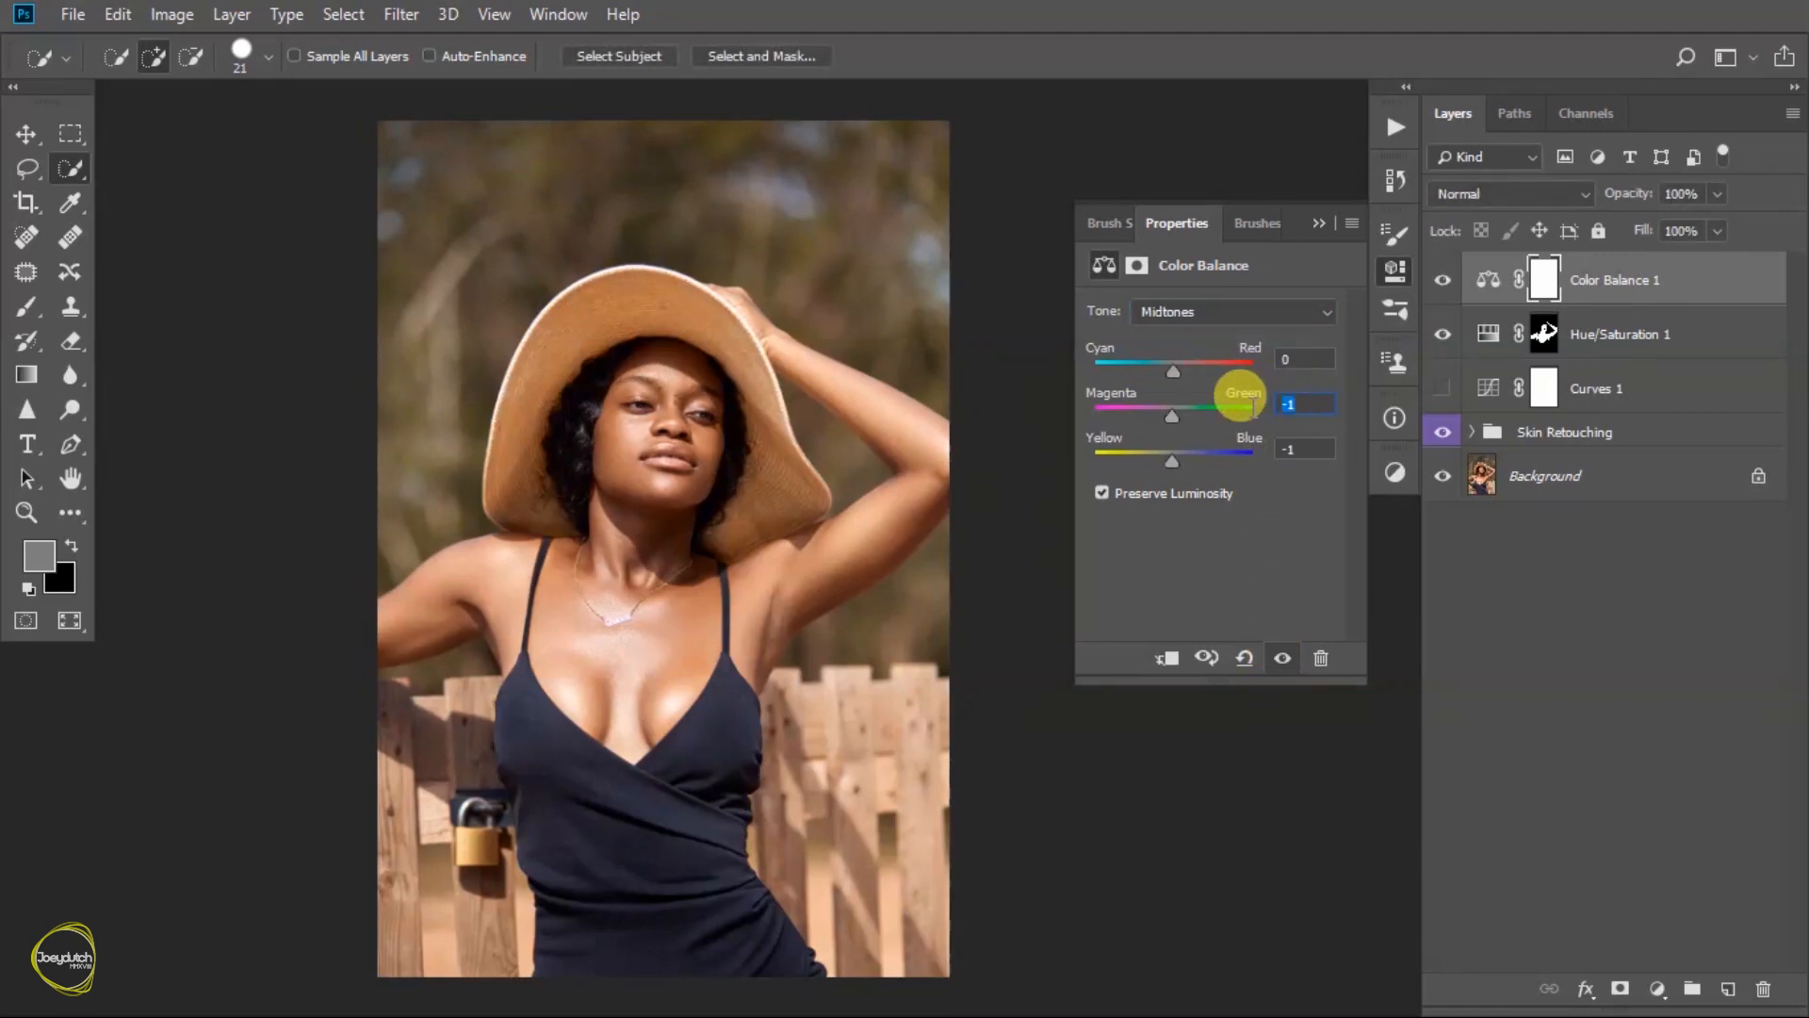
text(0)
key(Return)
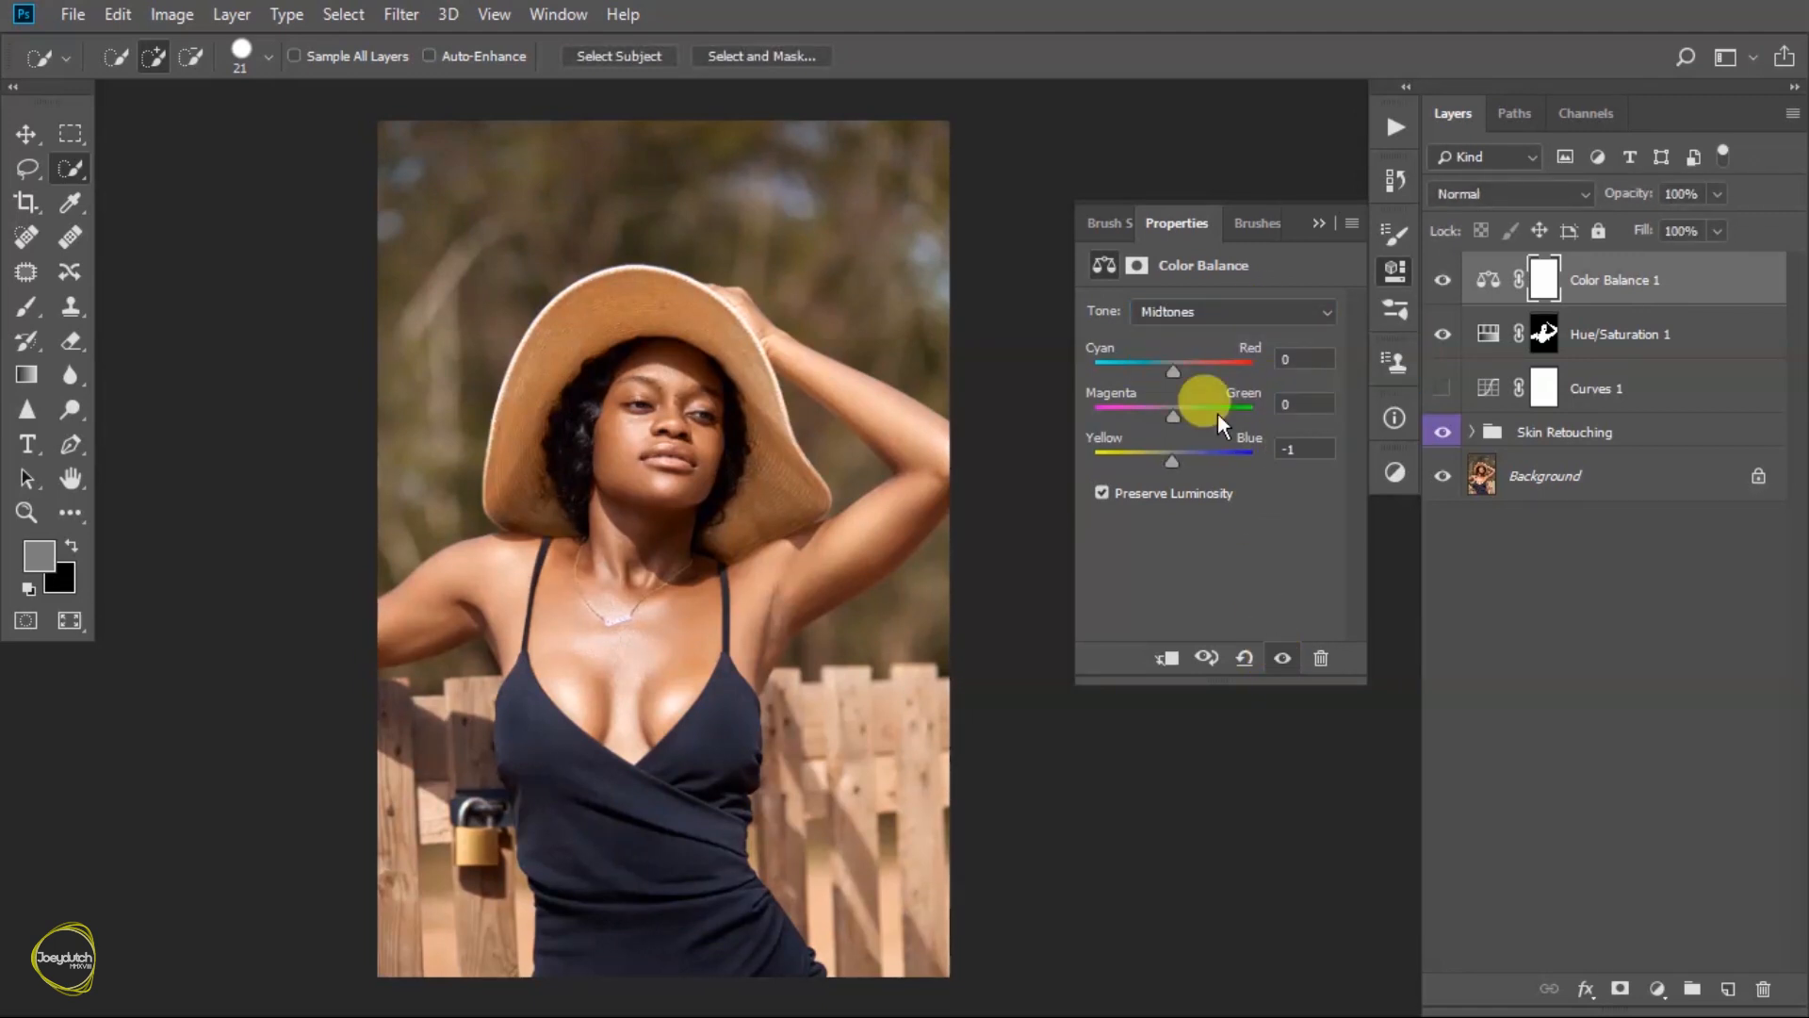
- Set the Color Balance shadows to Cyan/Red -2, Magenta/Green 1 and Yellow/Blue 2
click(1229, 317)
click(1212, 332)
click(1284, 448)
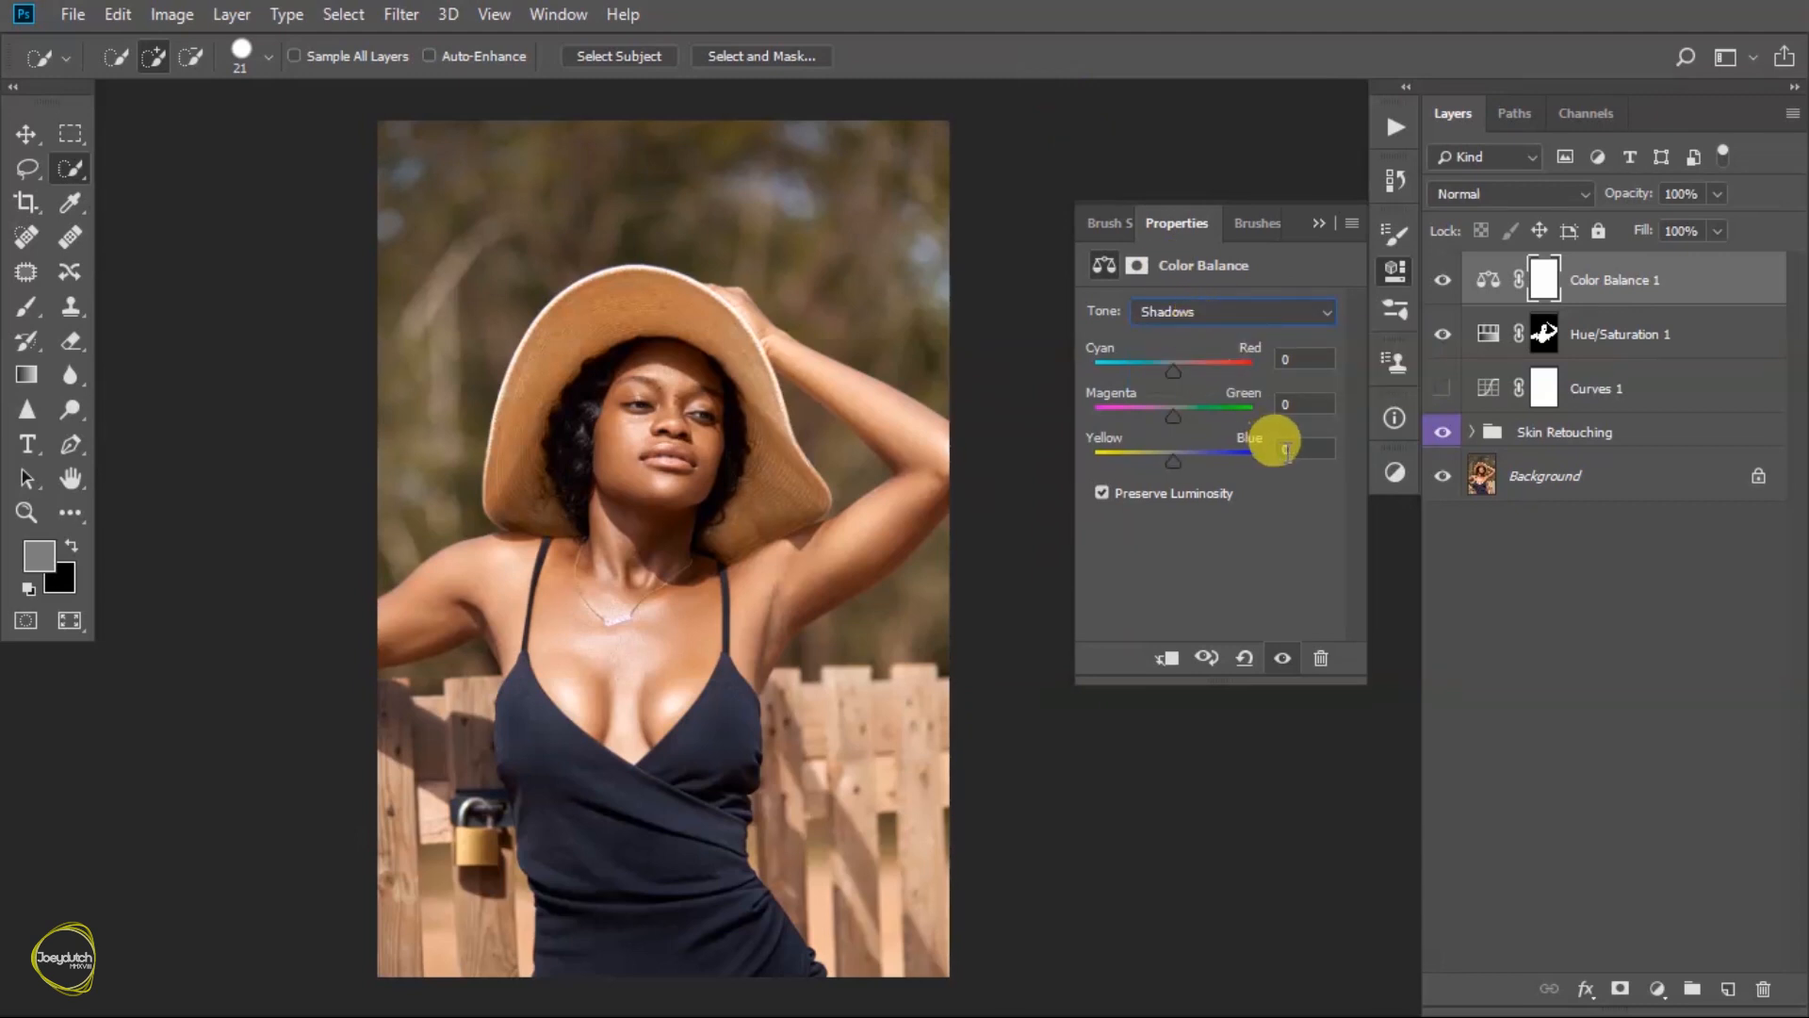
click(1303, 359)
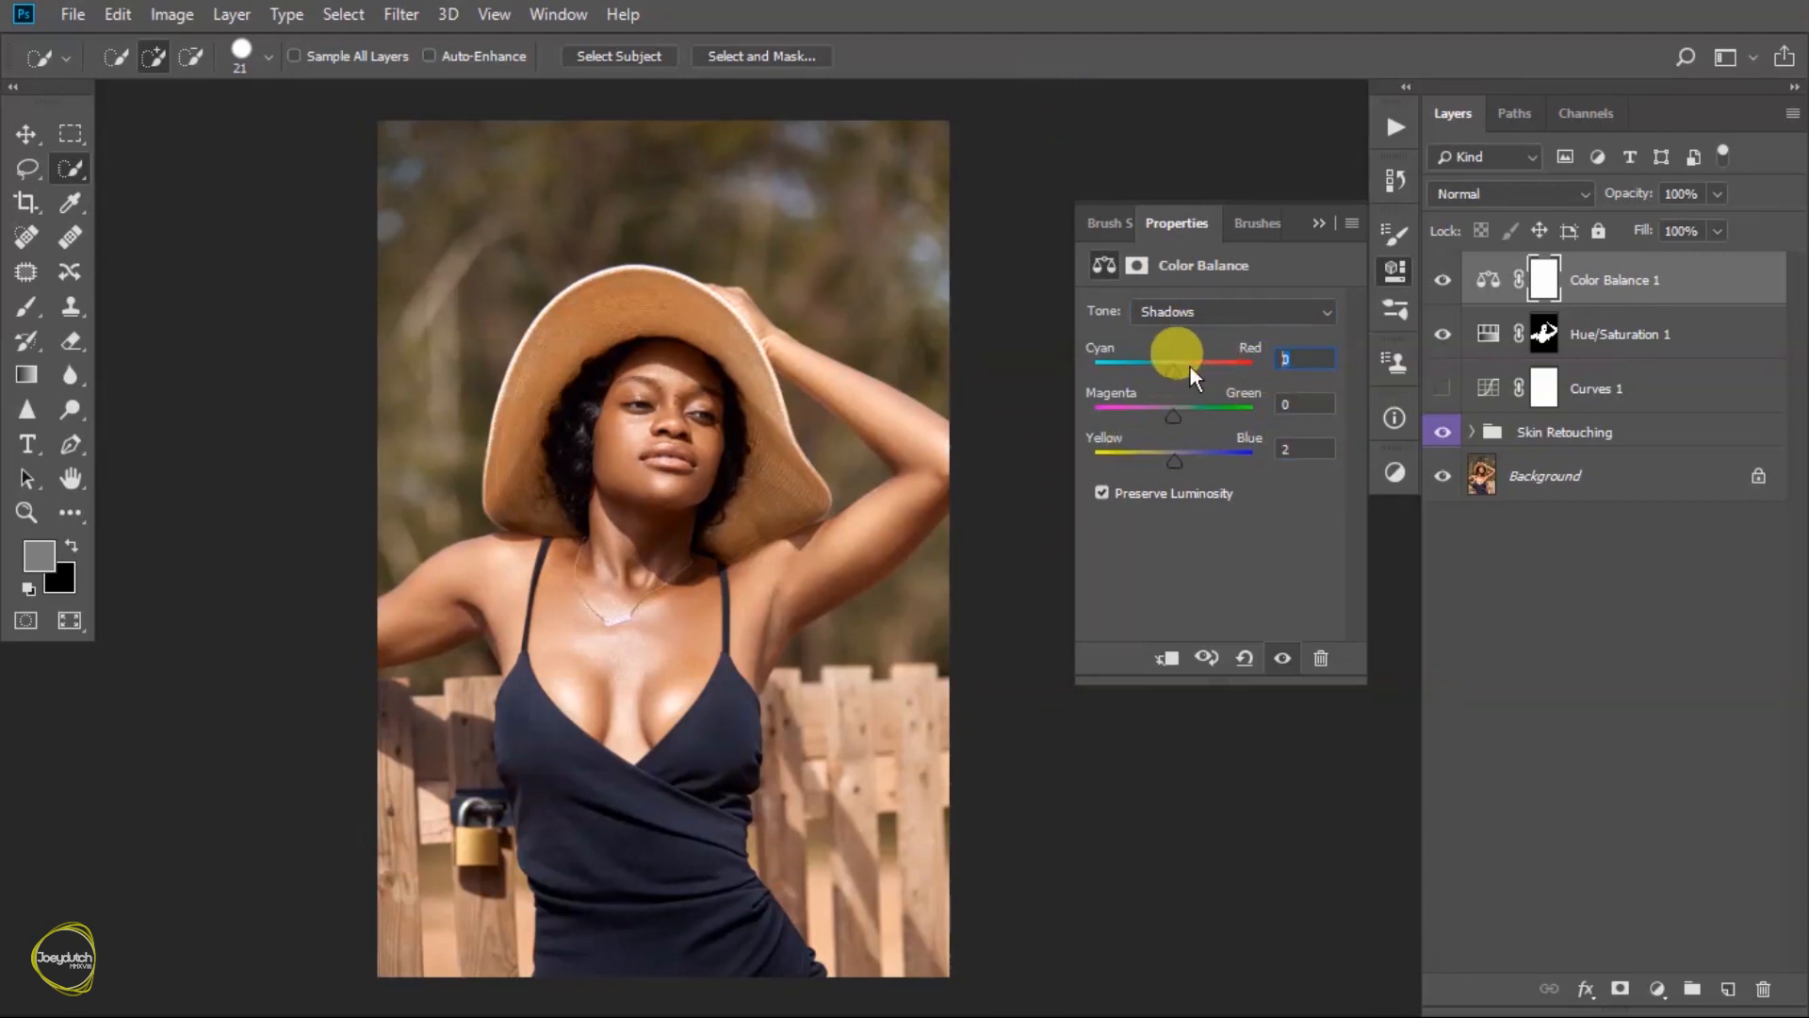
text(-2)
click(1310, 400)
text(1)
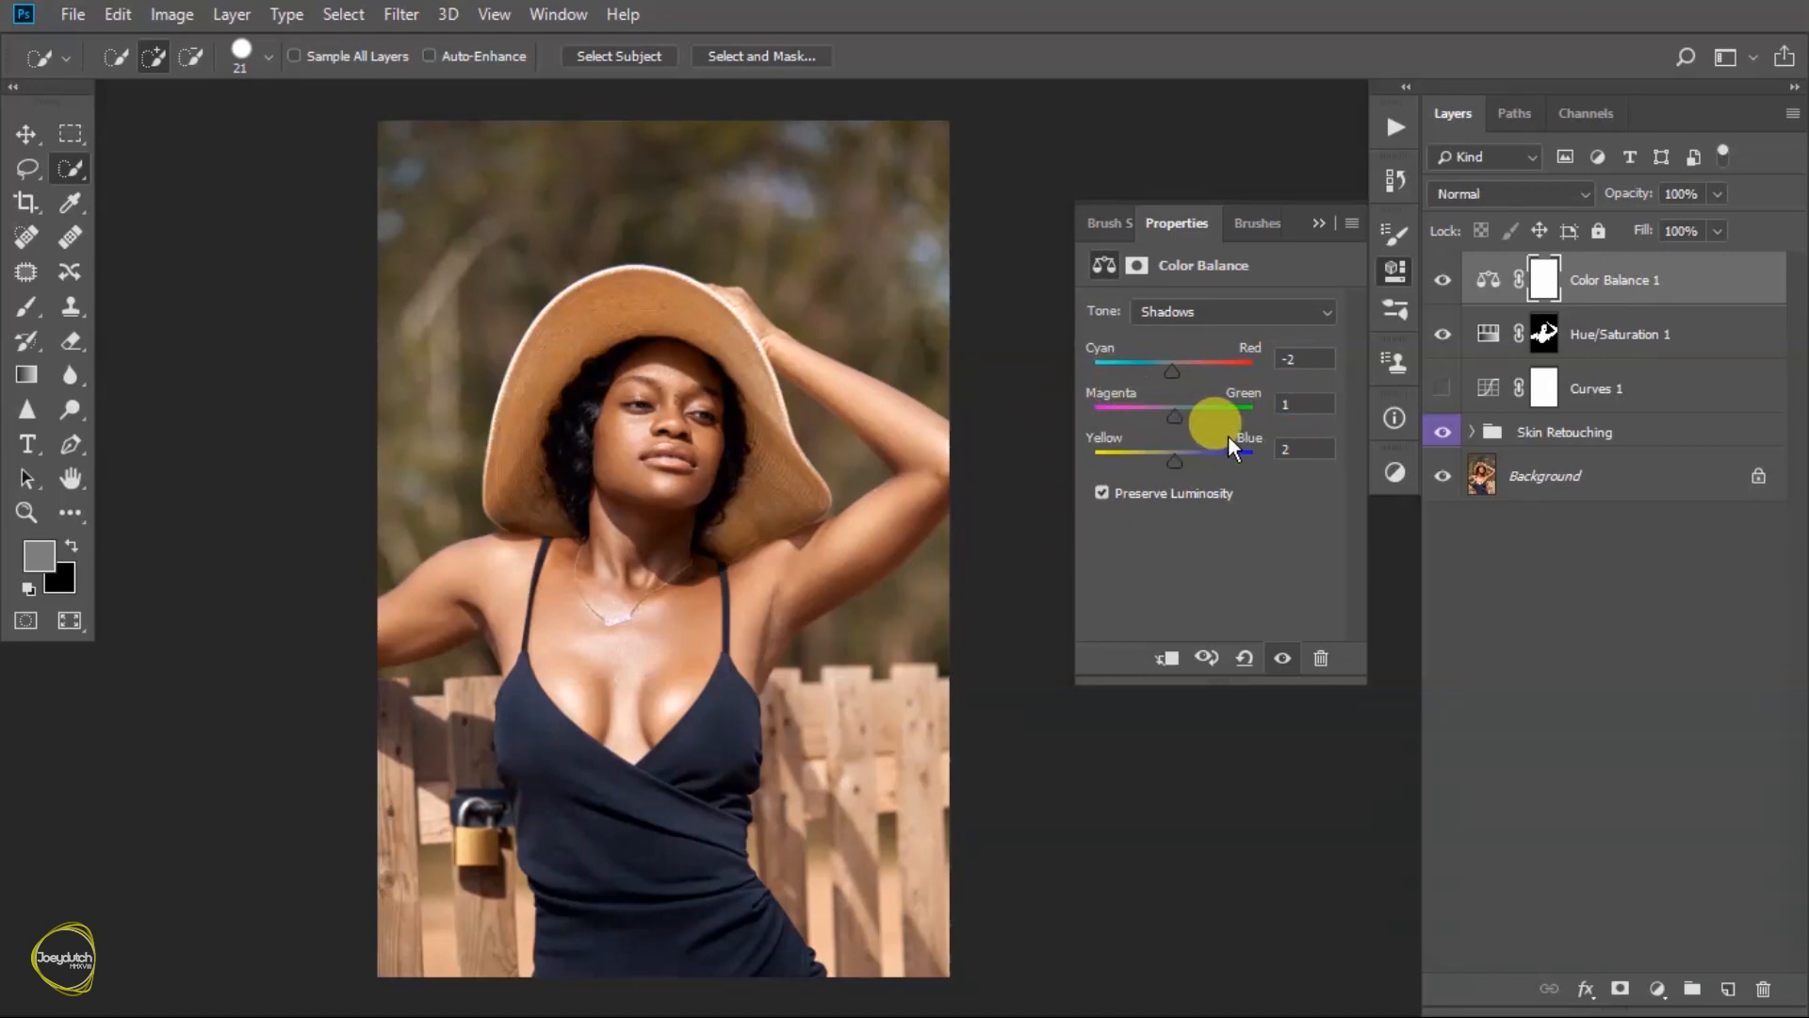
- Compare the photo with and without the Color Balance adjustment
click(1283, 656)
click(1283, 657)
click(1283, 657)
click(1283, 657)
click(1284, 657)
click(1283, 657)
click(1283, 658)
click(1284, 658)
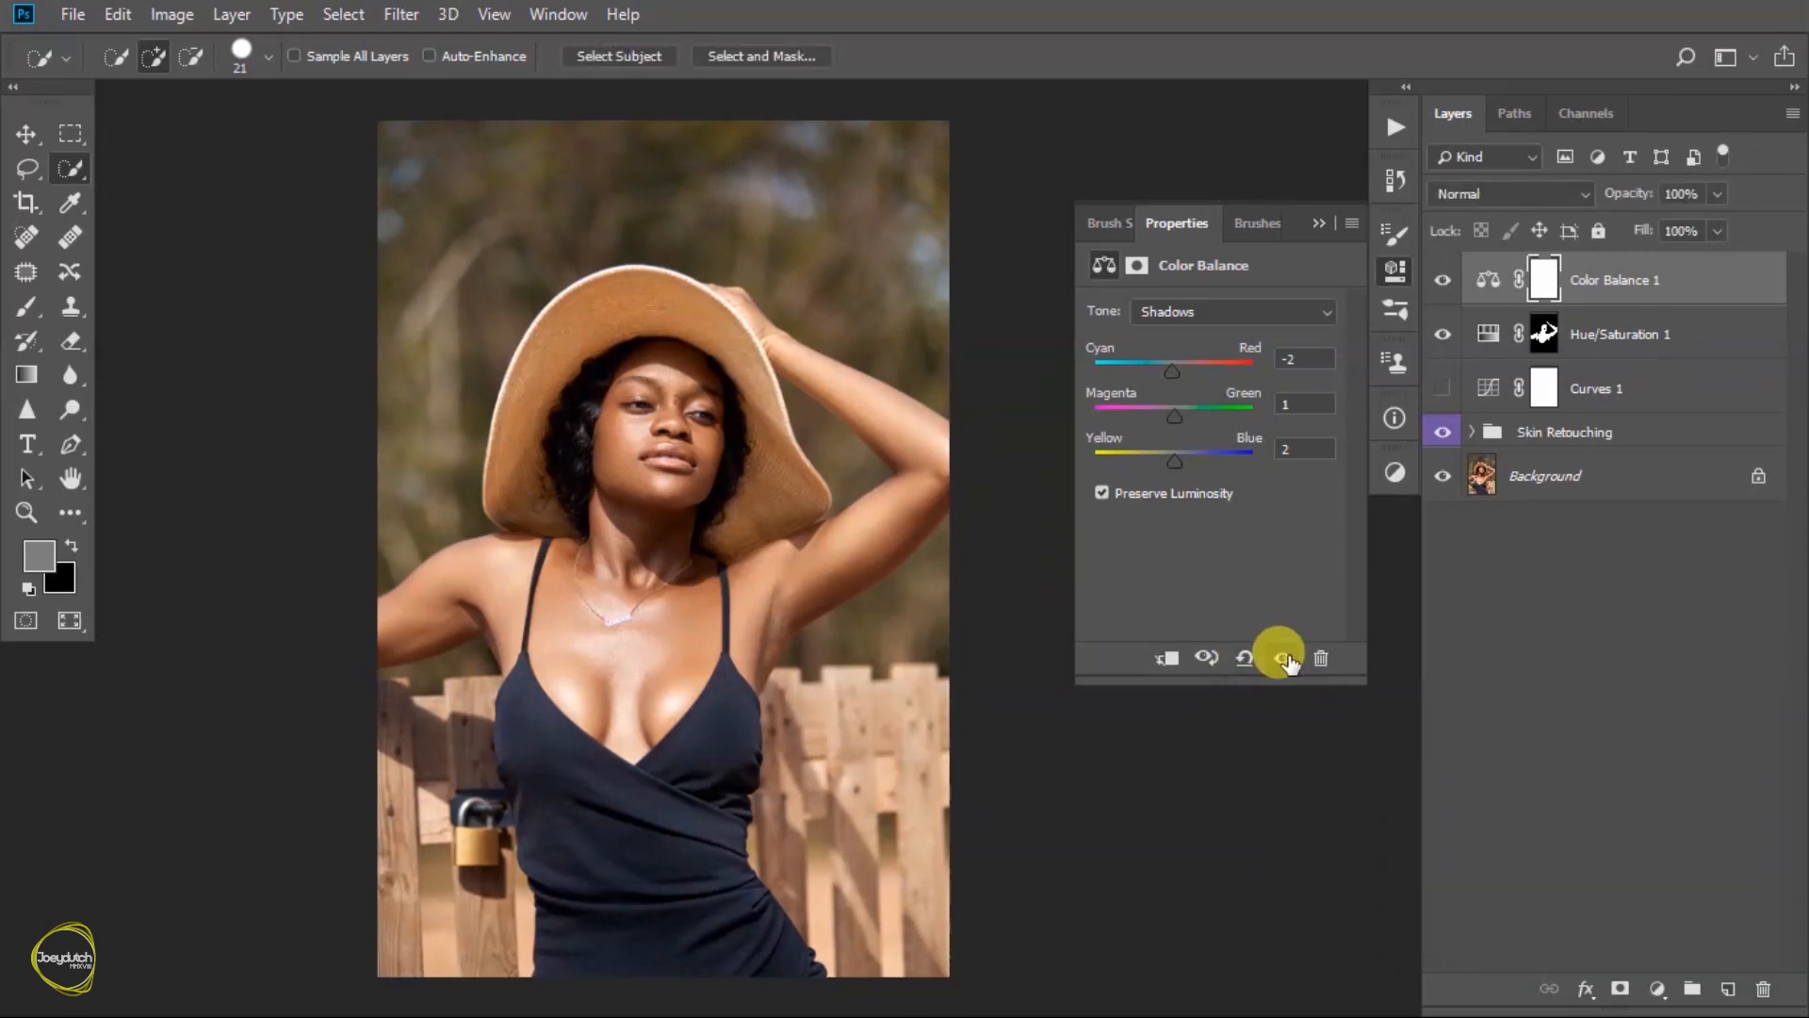
- Lower the Color Balance layer's opacity to 70% and compare the photo with the layer hidden and shown
click(1716, 194)
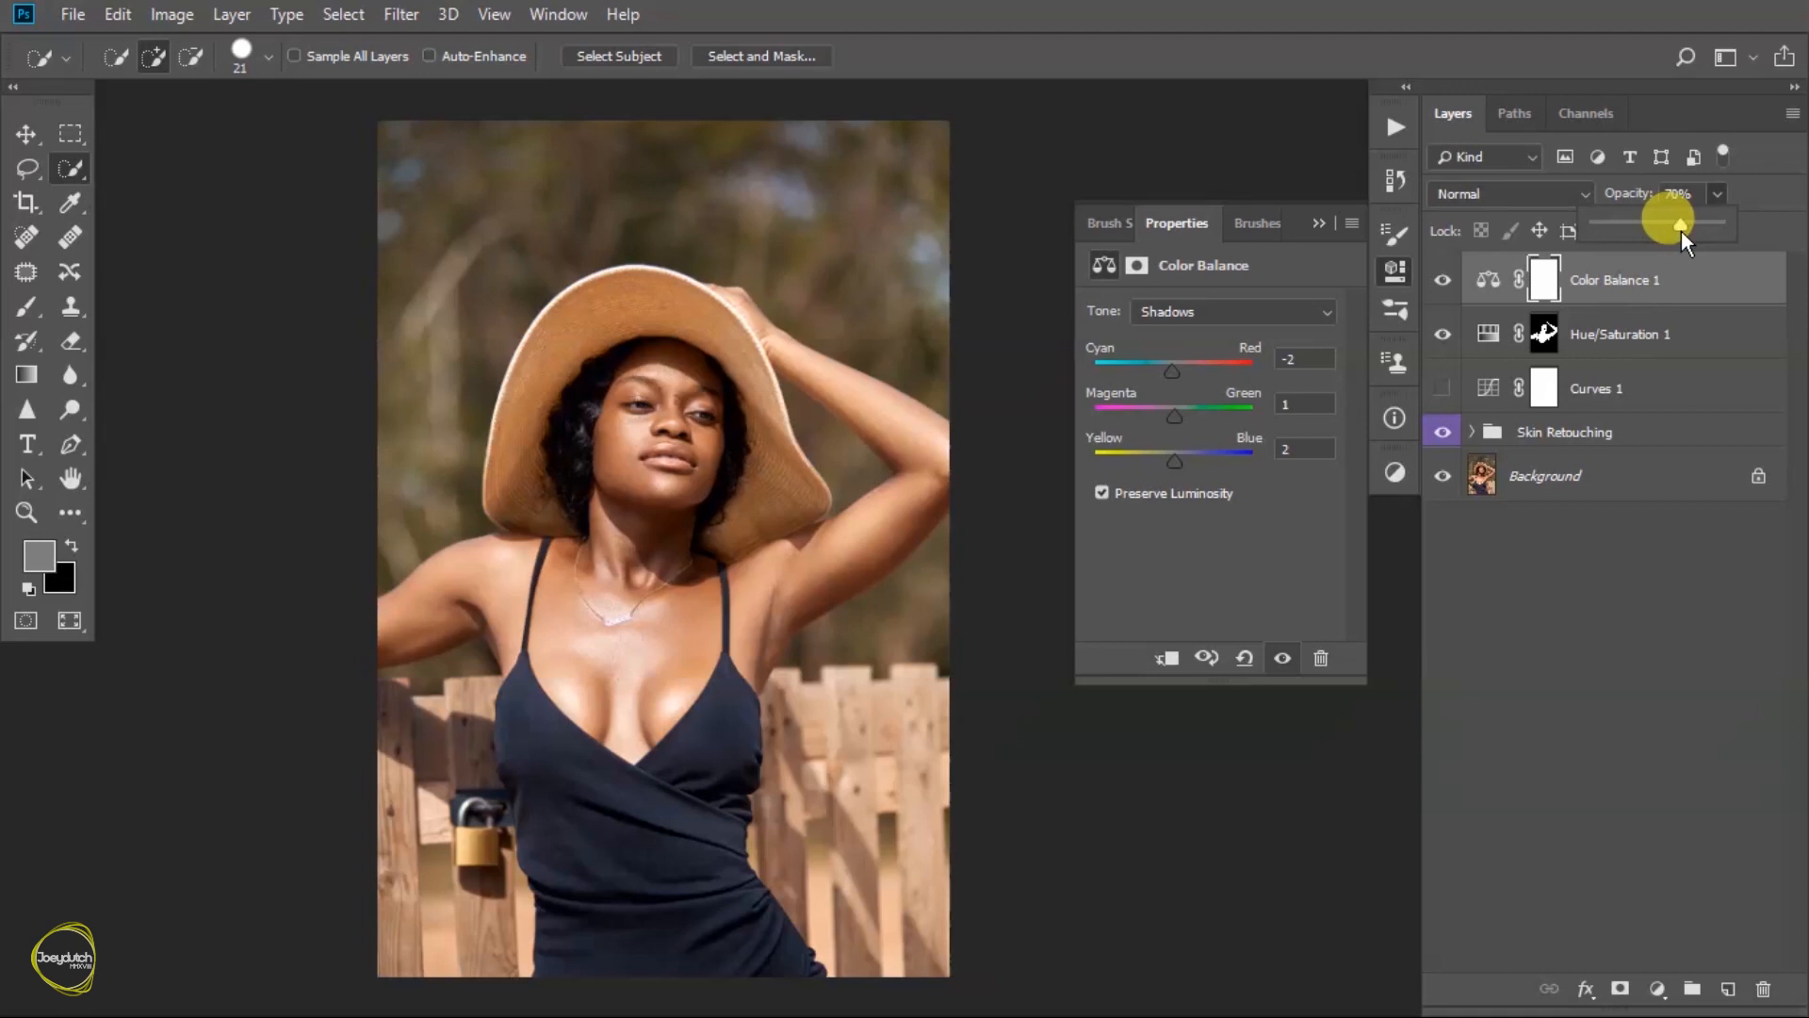
click(1320, 223)
click(1442, 280)
click(1442, 280)
click(1445, 283)
click(1444, 283)
click(1445, 282)
click(1444, 283)
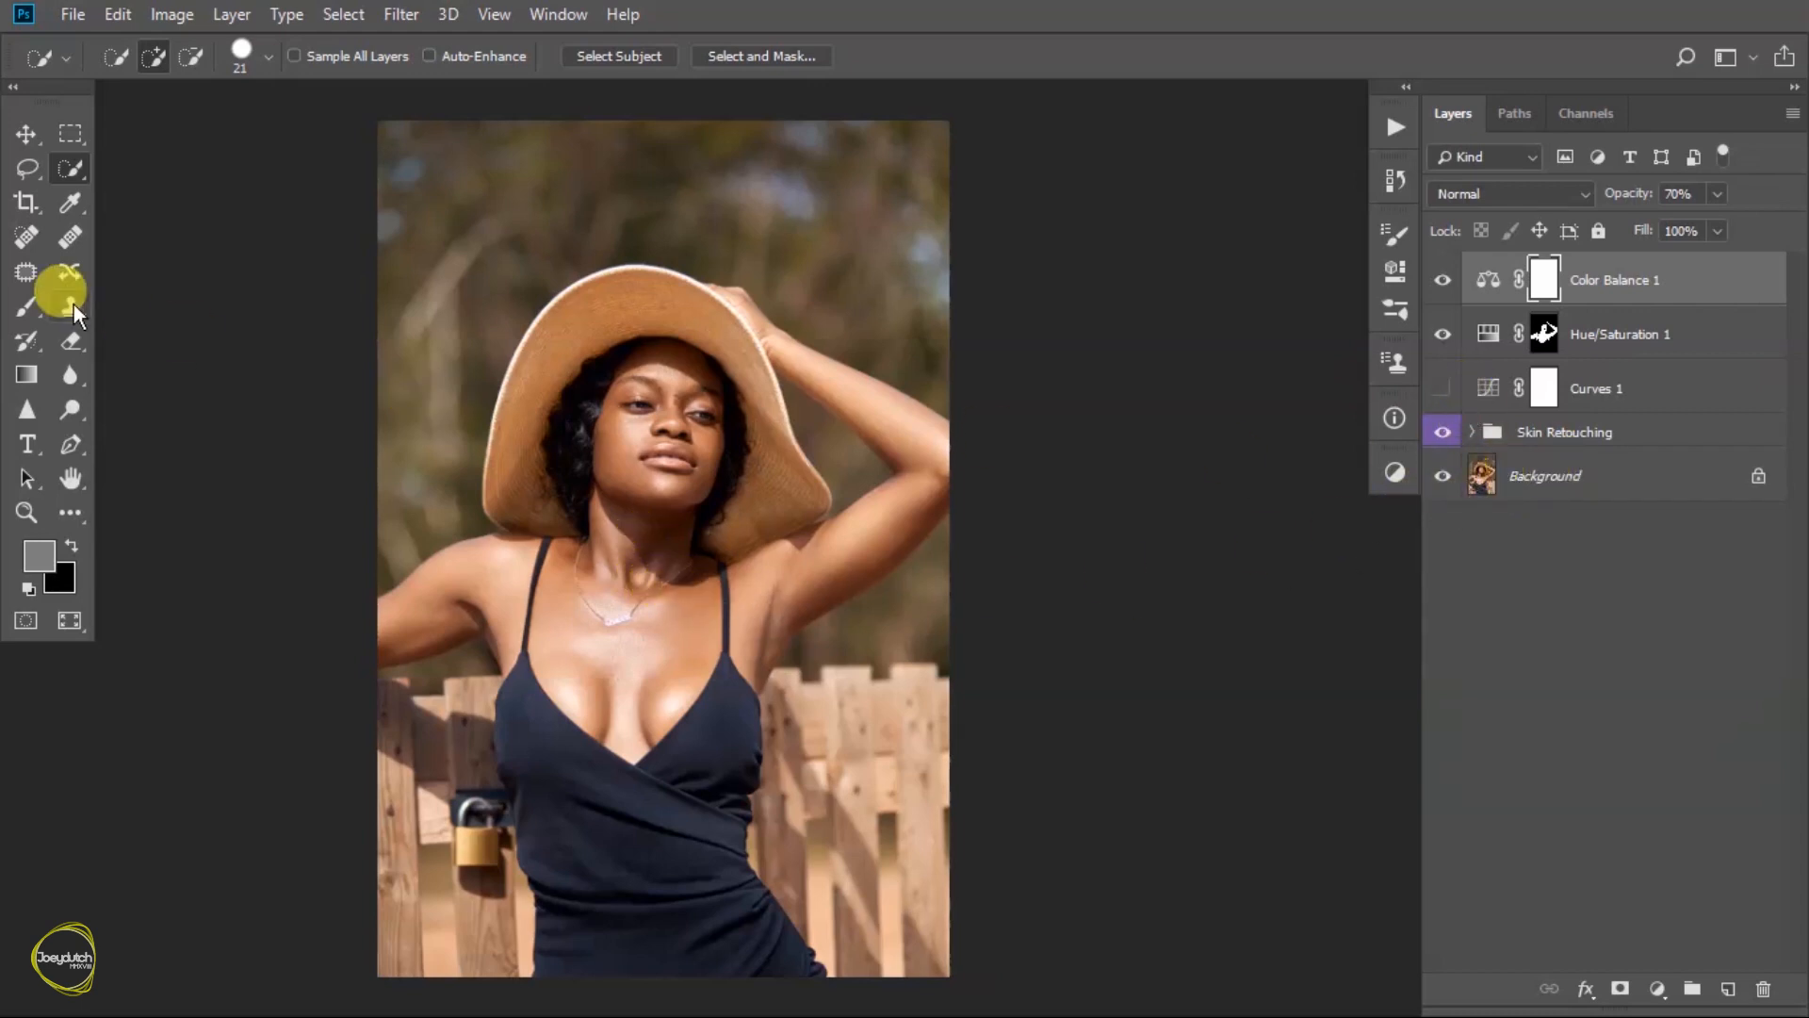
- With the Brush tool on the Background layer, sample a darker skin tone from the face as foreground colour and a lighter one as background colour
click(26, 306)
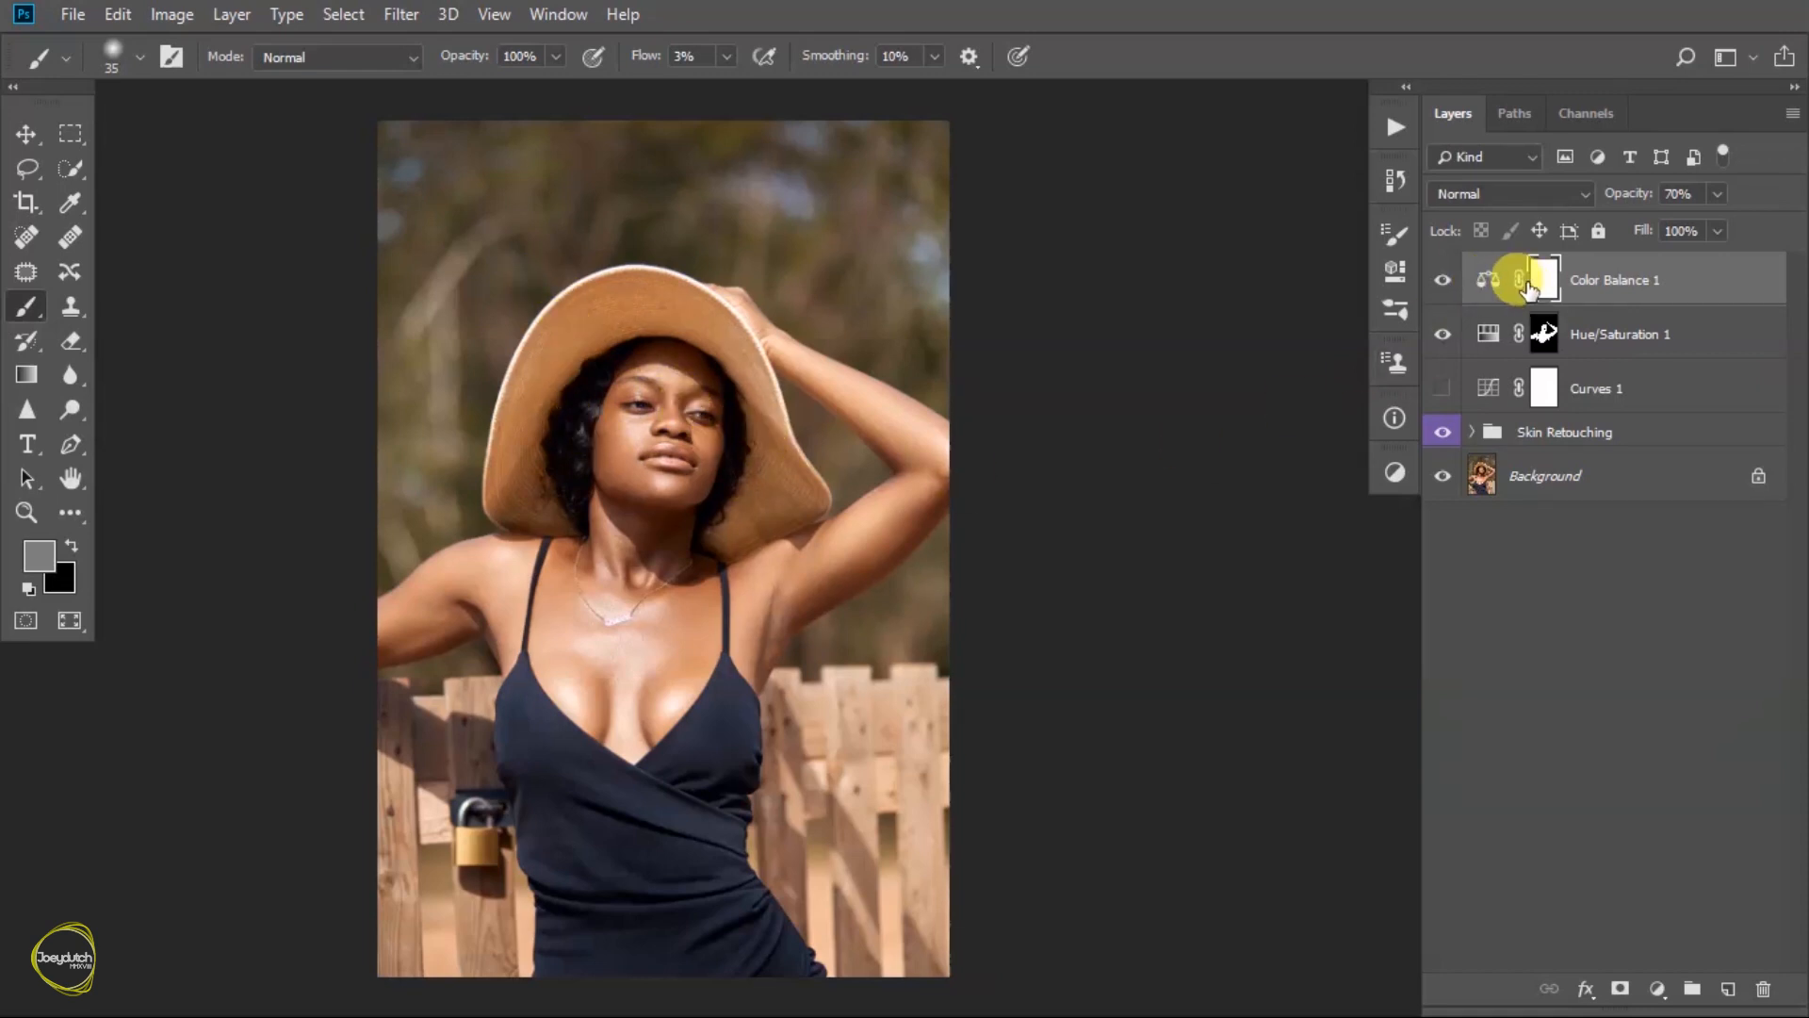
drag(610, 448, 836, 721)
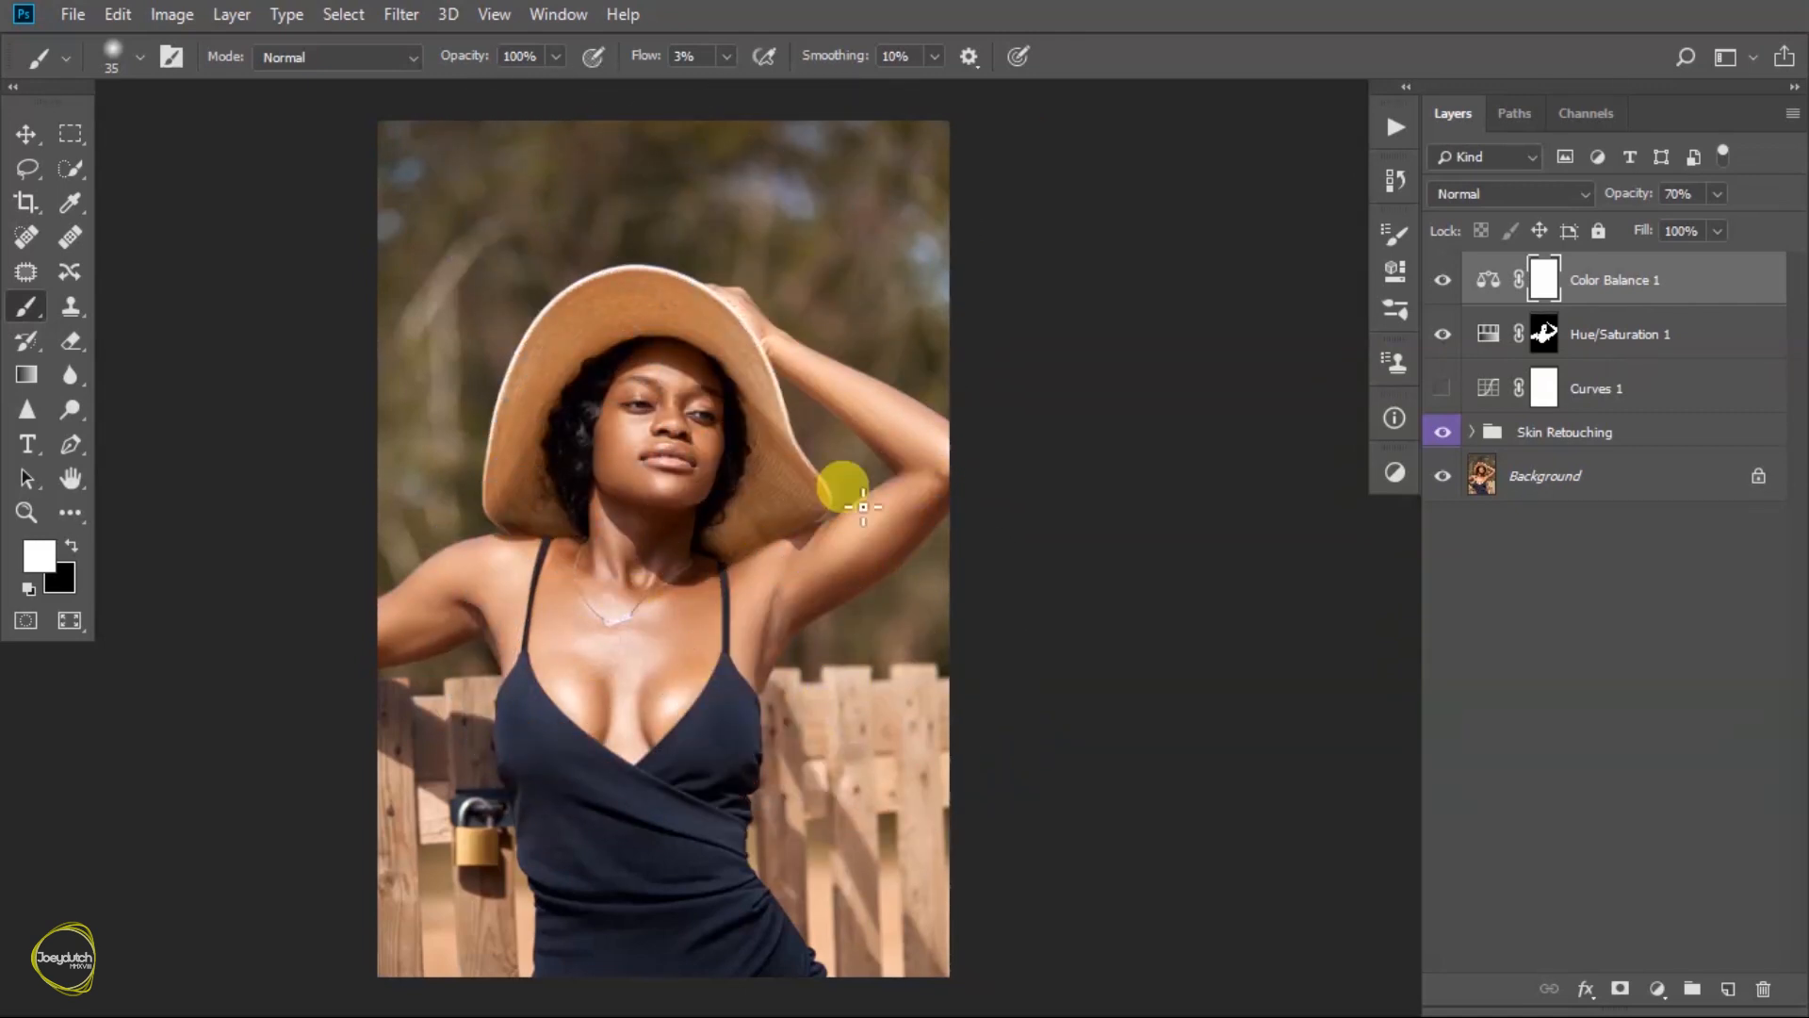
click(1486, 474)
key(x)
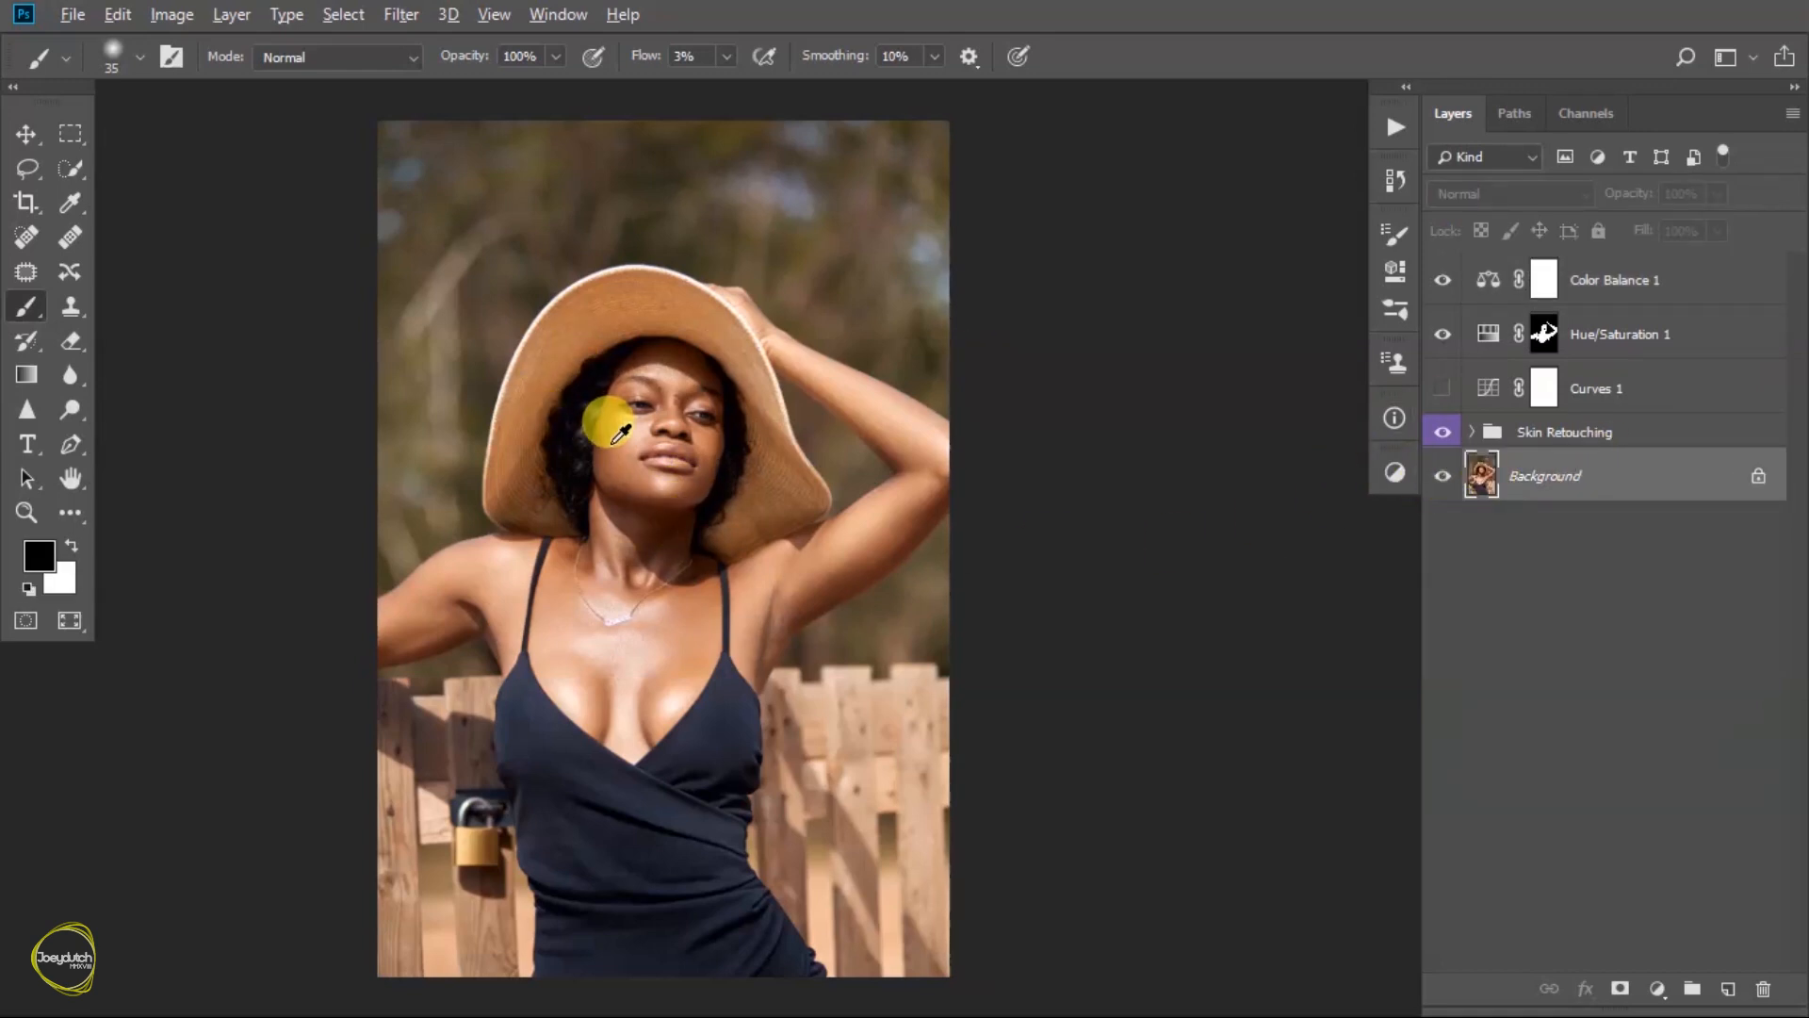
mouse_move(622, 427)
mouse_down()
mouse_move(617, 484)
mouse_move(629, 394)
mouse_move(667, 345)
mouse_move(627, 453)
mouse_move(618, 431)
mouse_up()
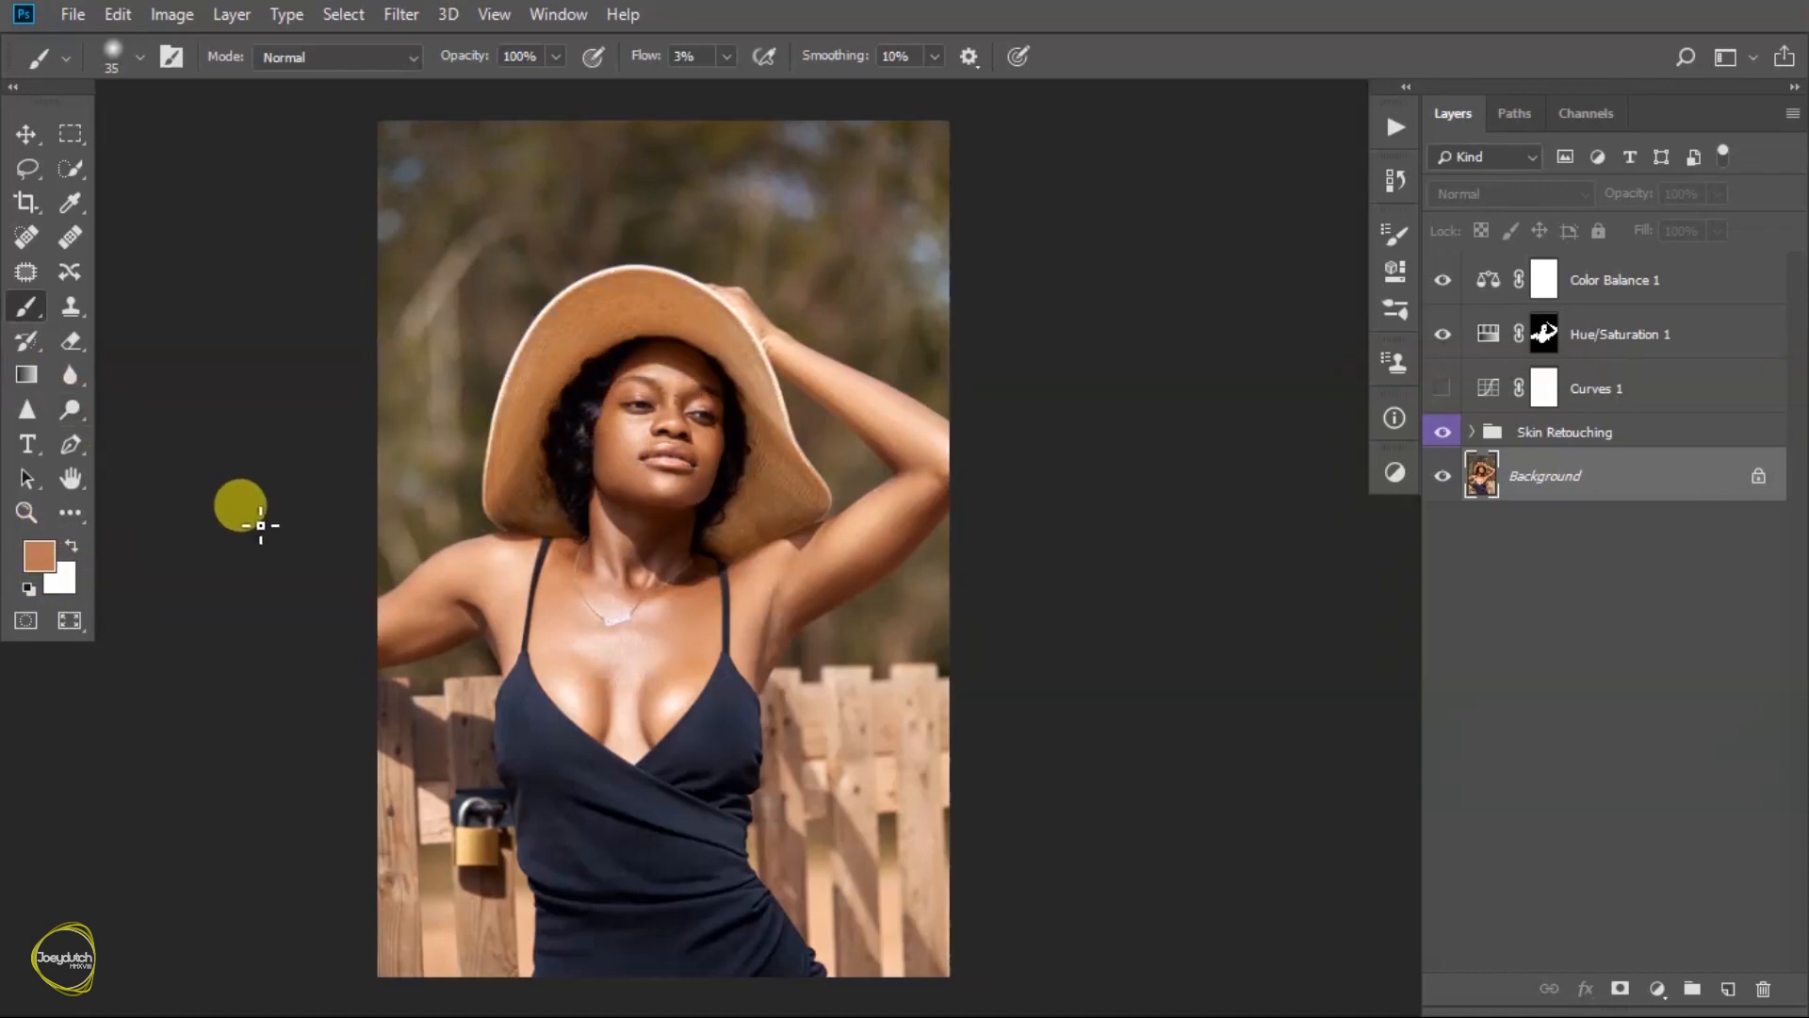
click(72, 545)
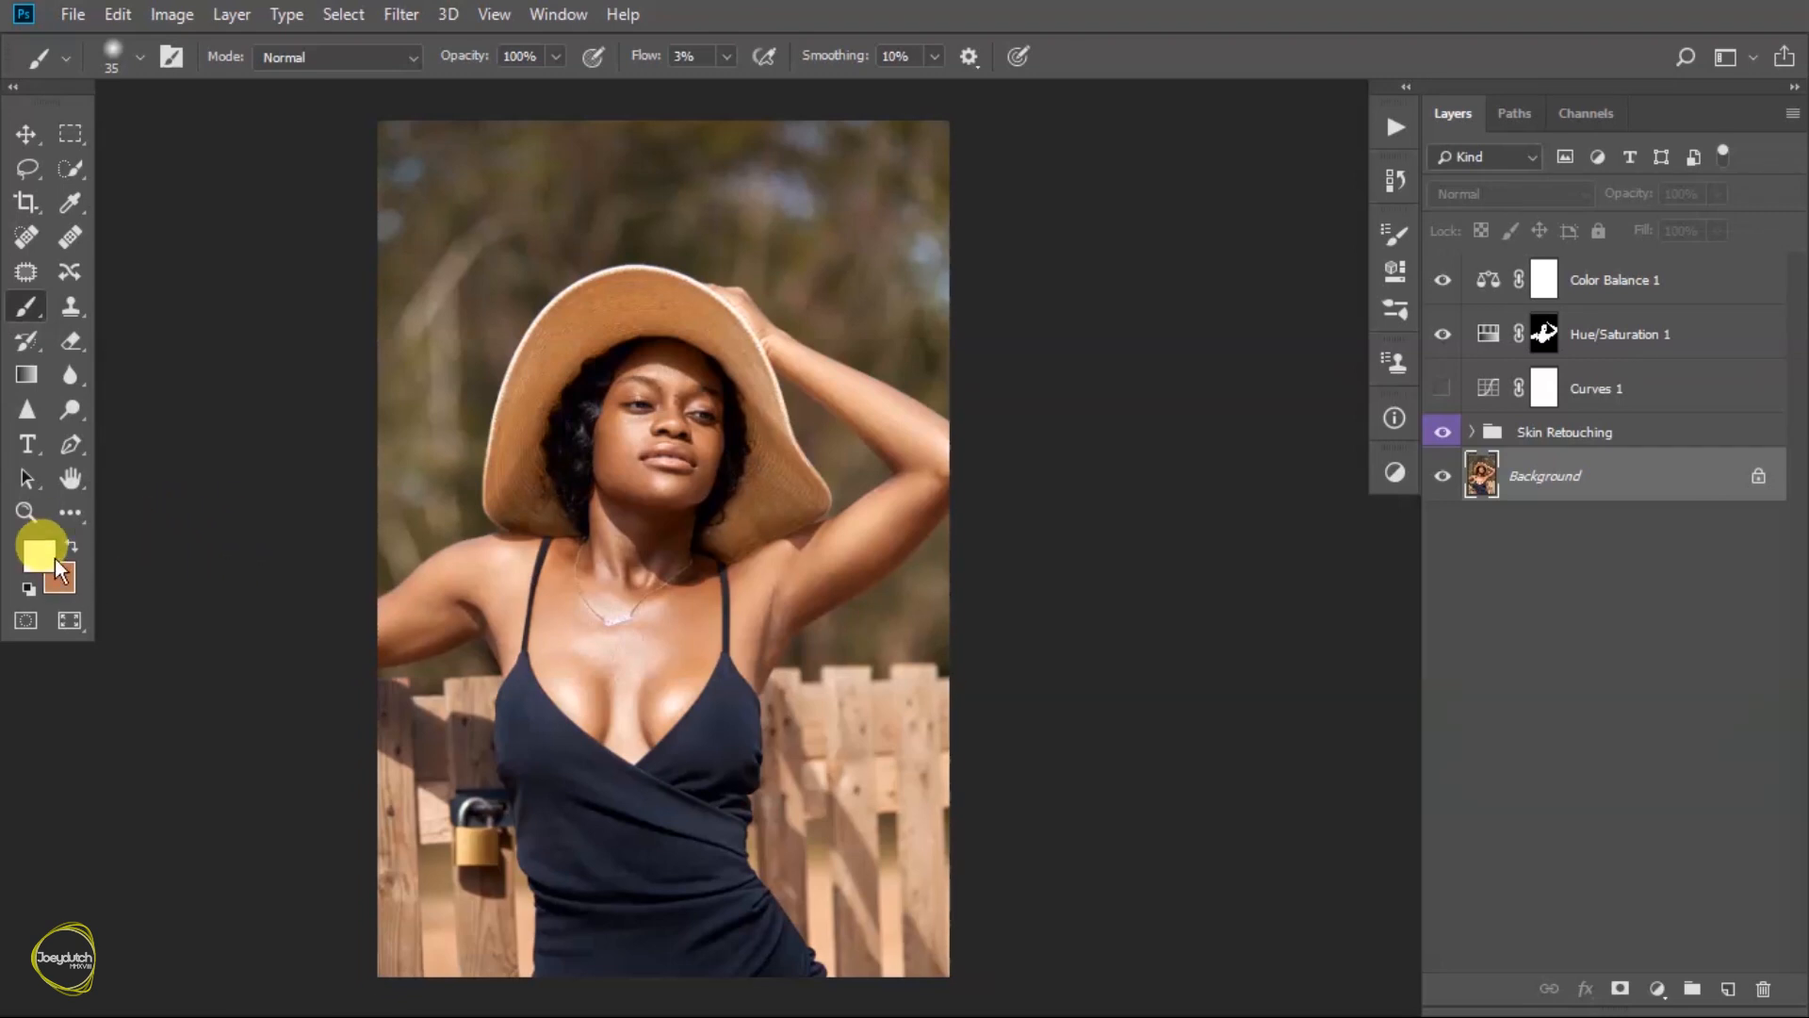
drag(618, 429, 624, 434)
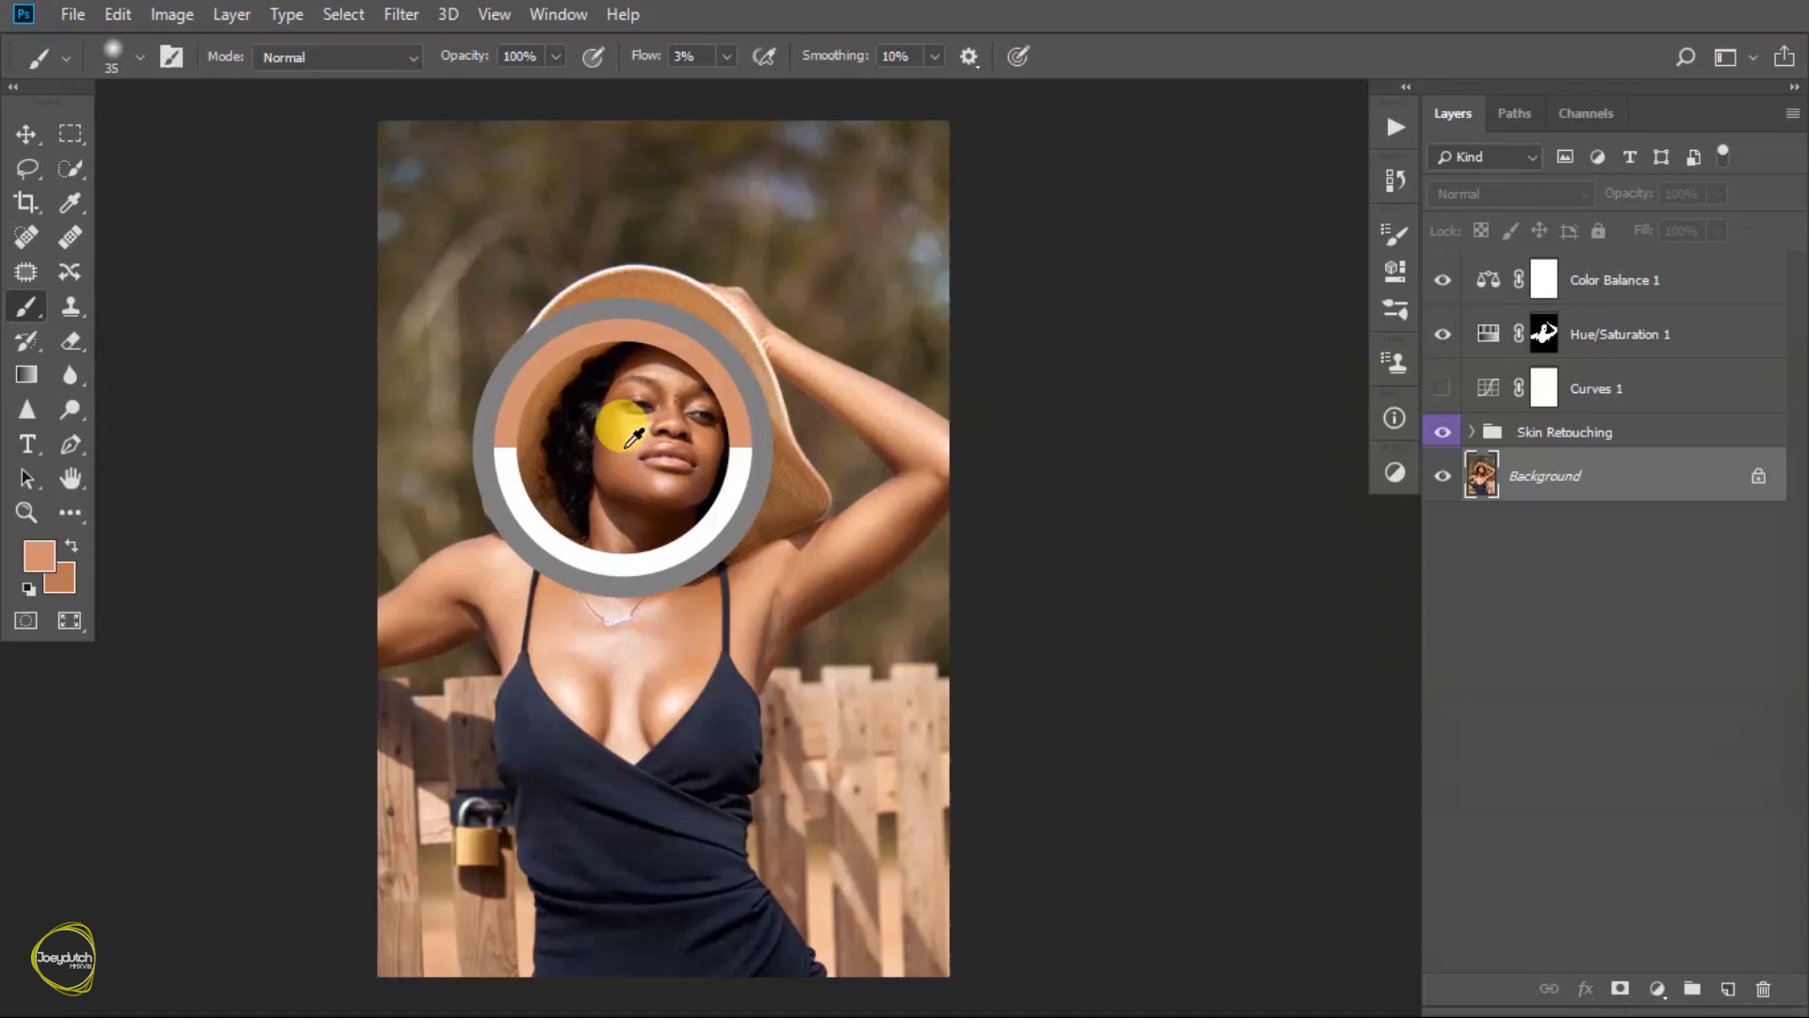
drag(624, 433, 624, 434)
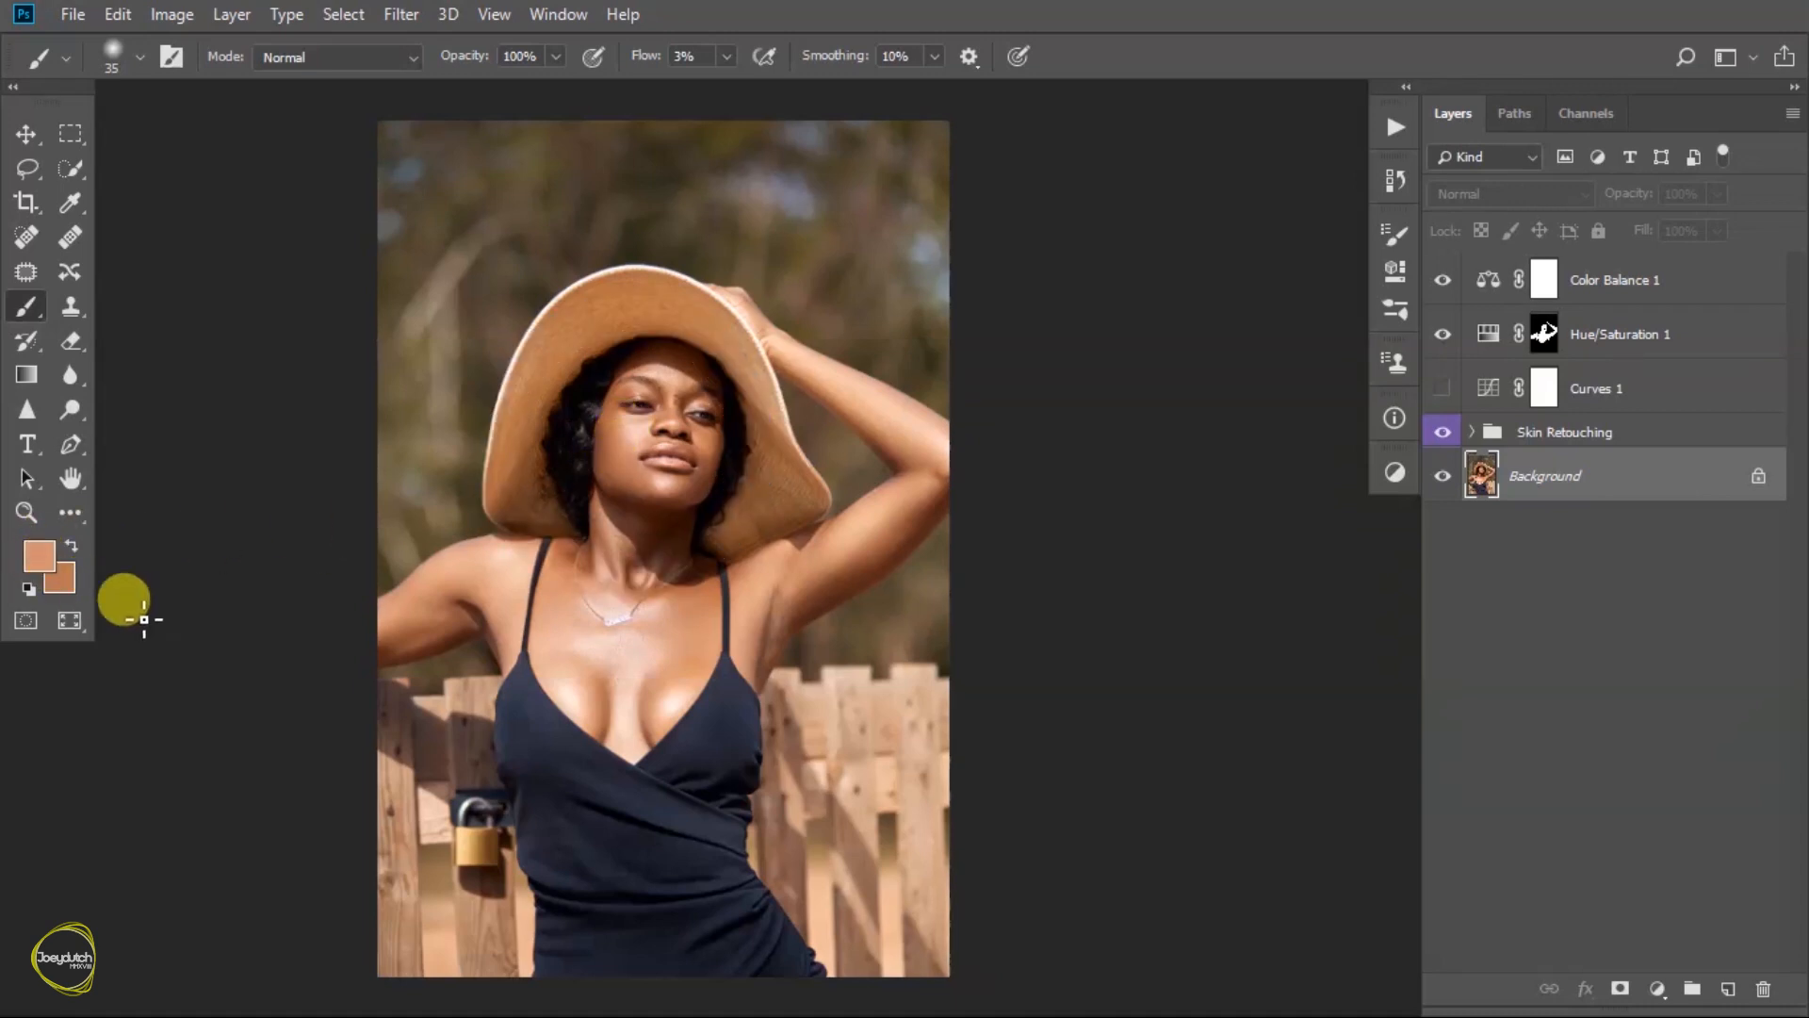
key(x)
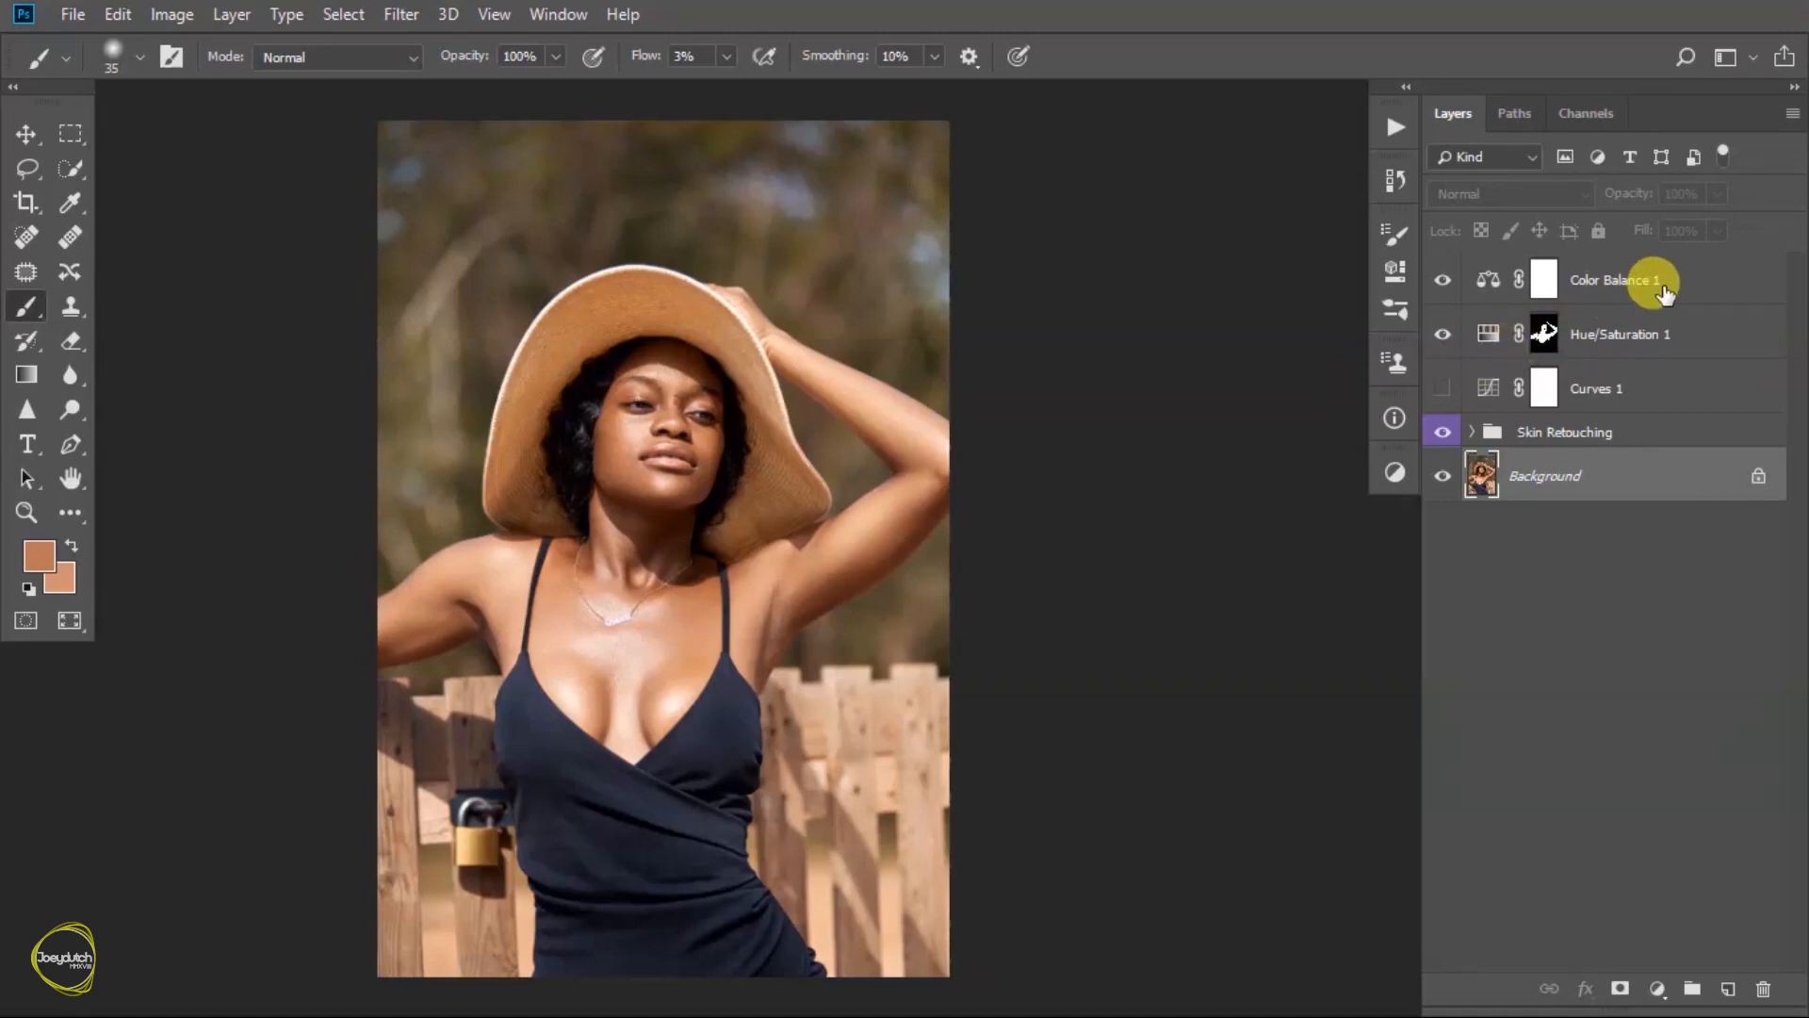
- Add a Gradient Map adjustment layer above Color Balance 1 and replace its mask with a copy of the Hue/Saturation skin mask
click(1619, 298)
click(1394, 471)
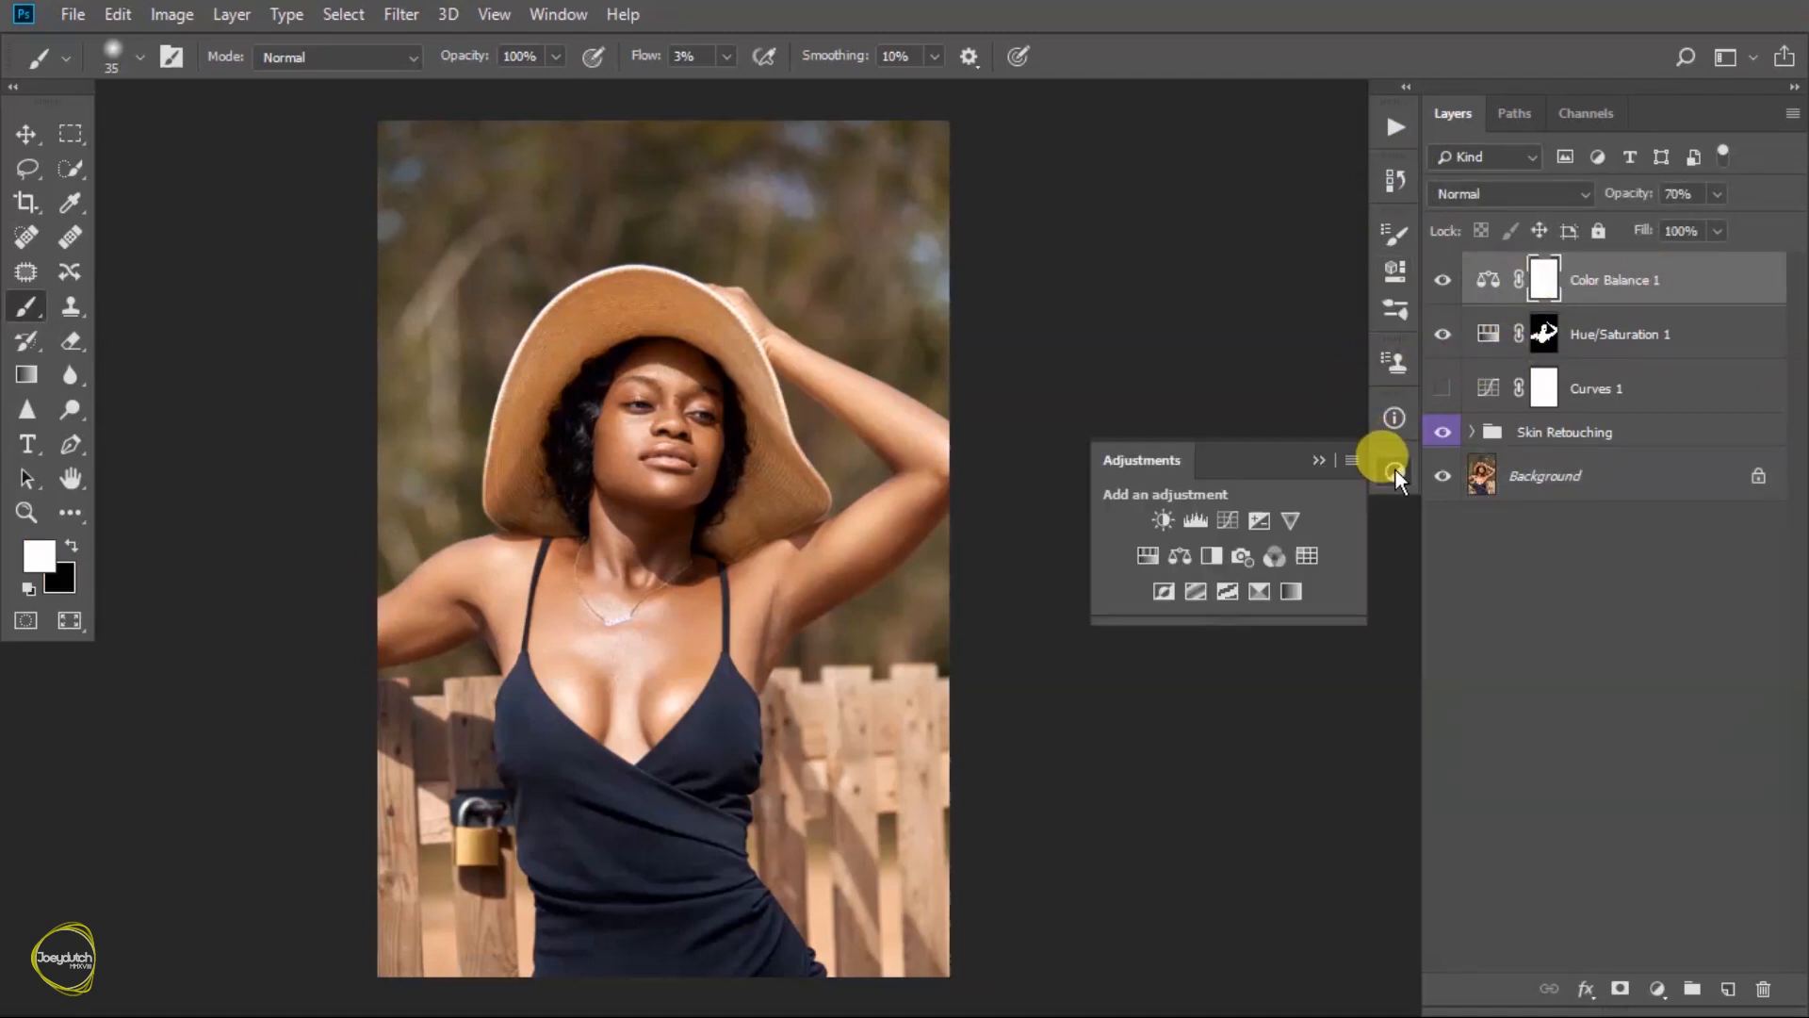
click(1291, 592)
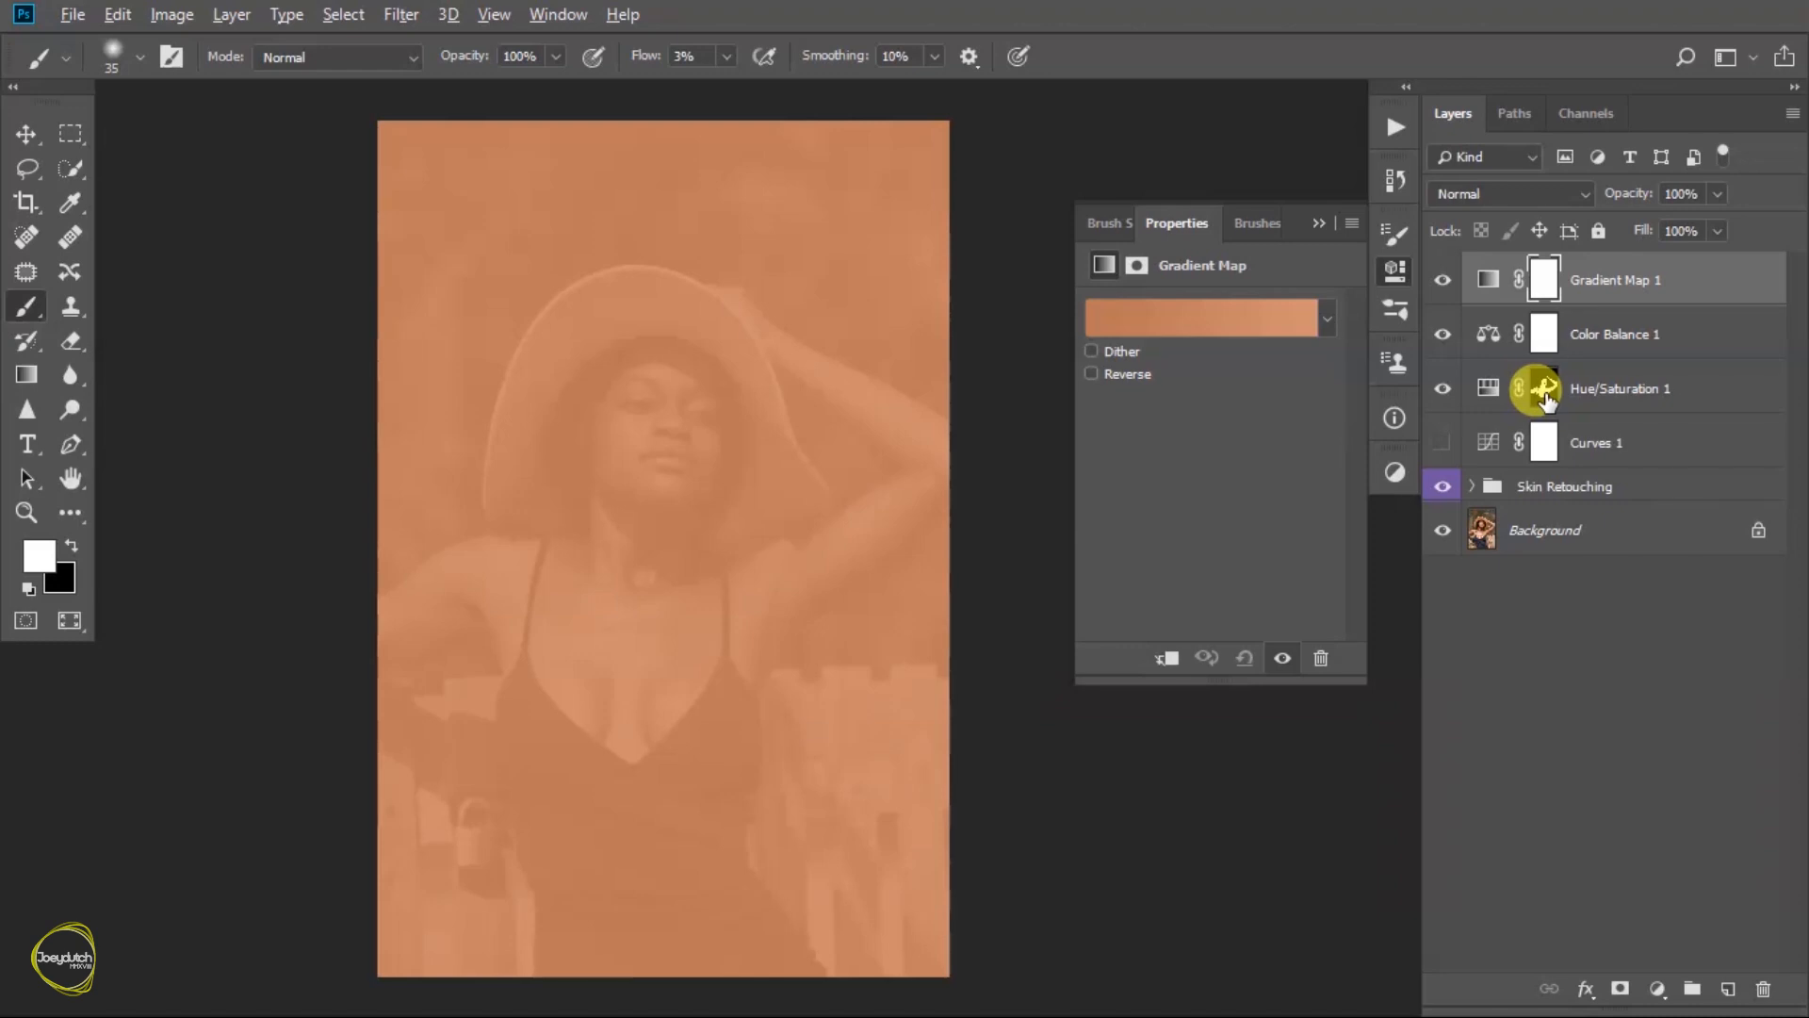
drag(1545, 396, 1545, 283)
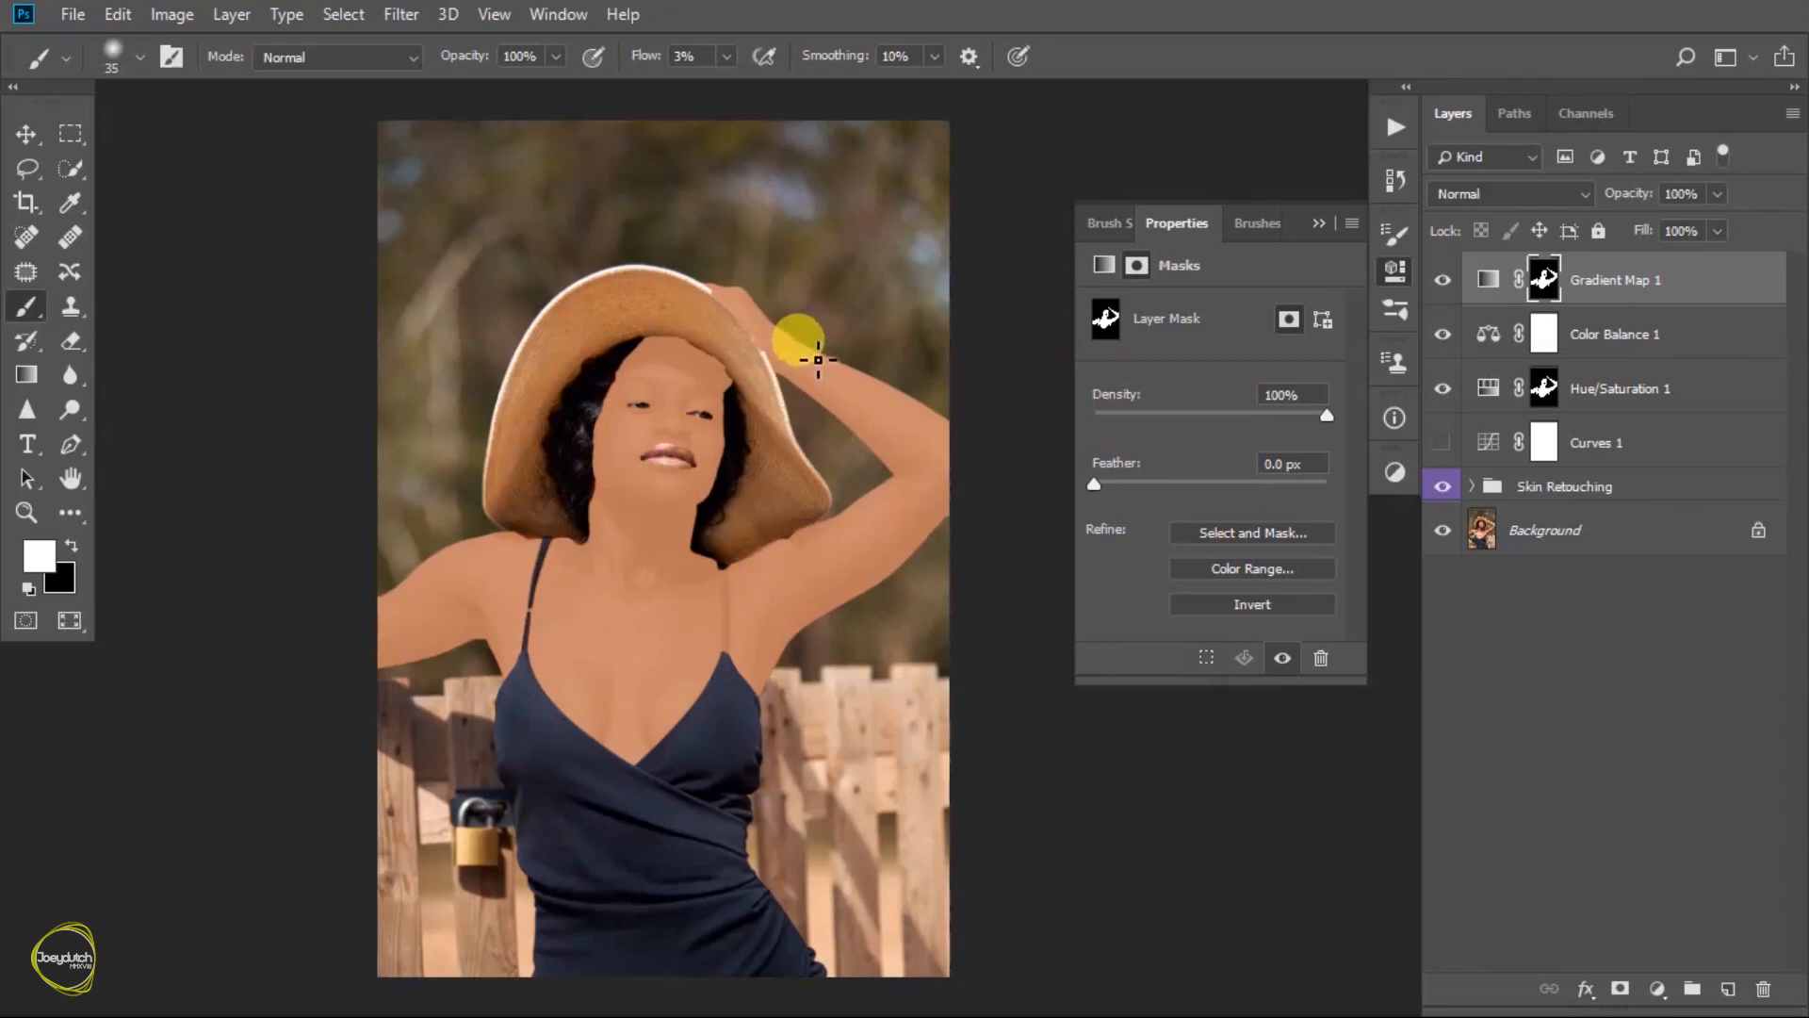
click(1317, 221)
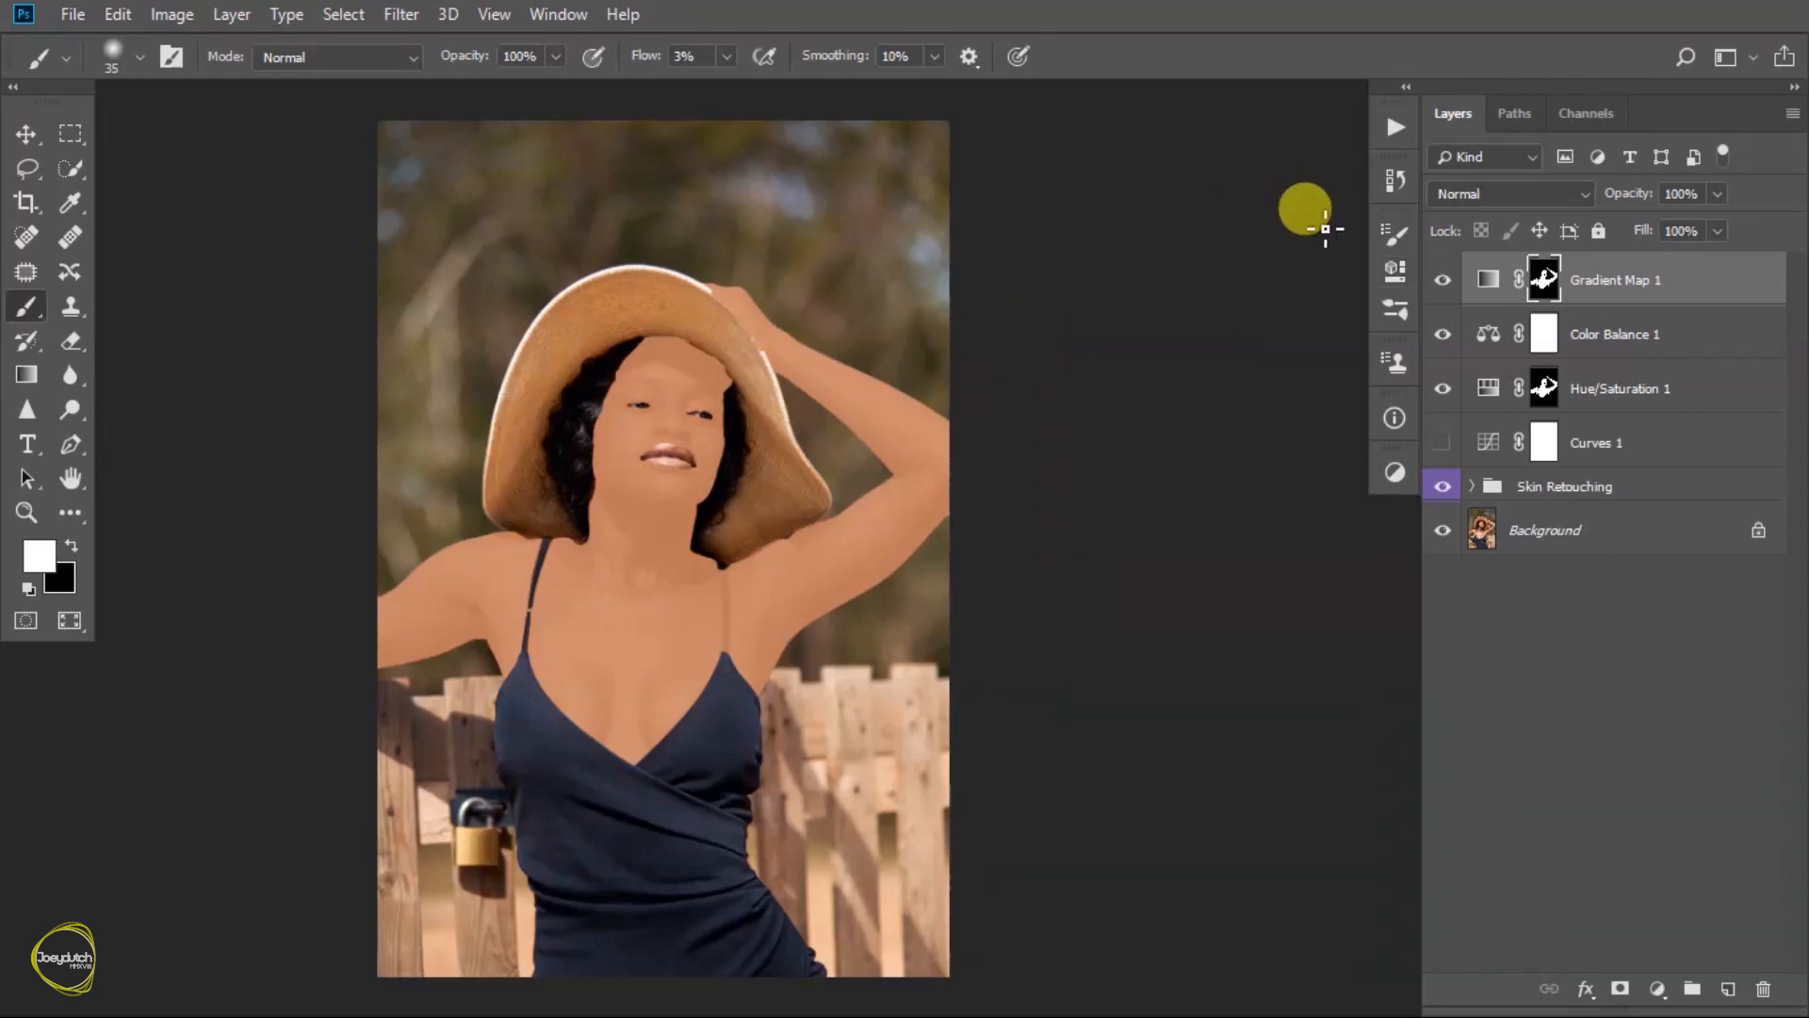
- Set the Gradient Map layer's blend mode to Soft Light and its opacity to 30%
click(1538, 194)
click(1484, 541)
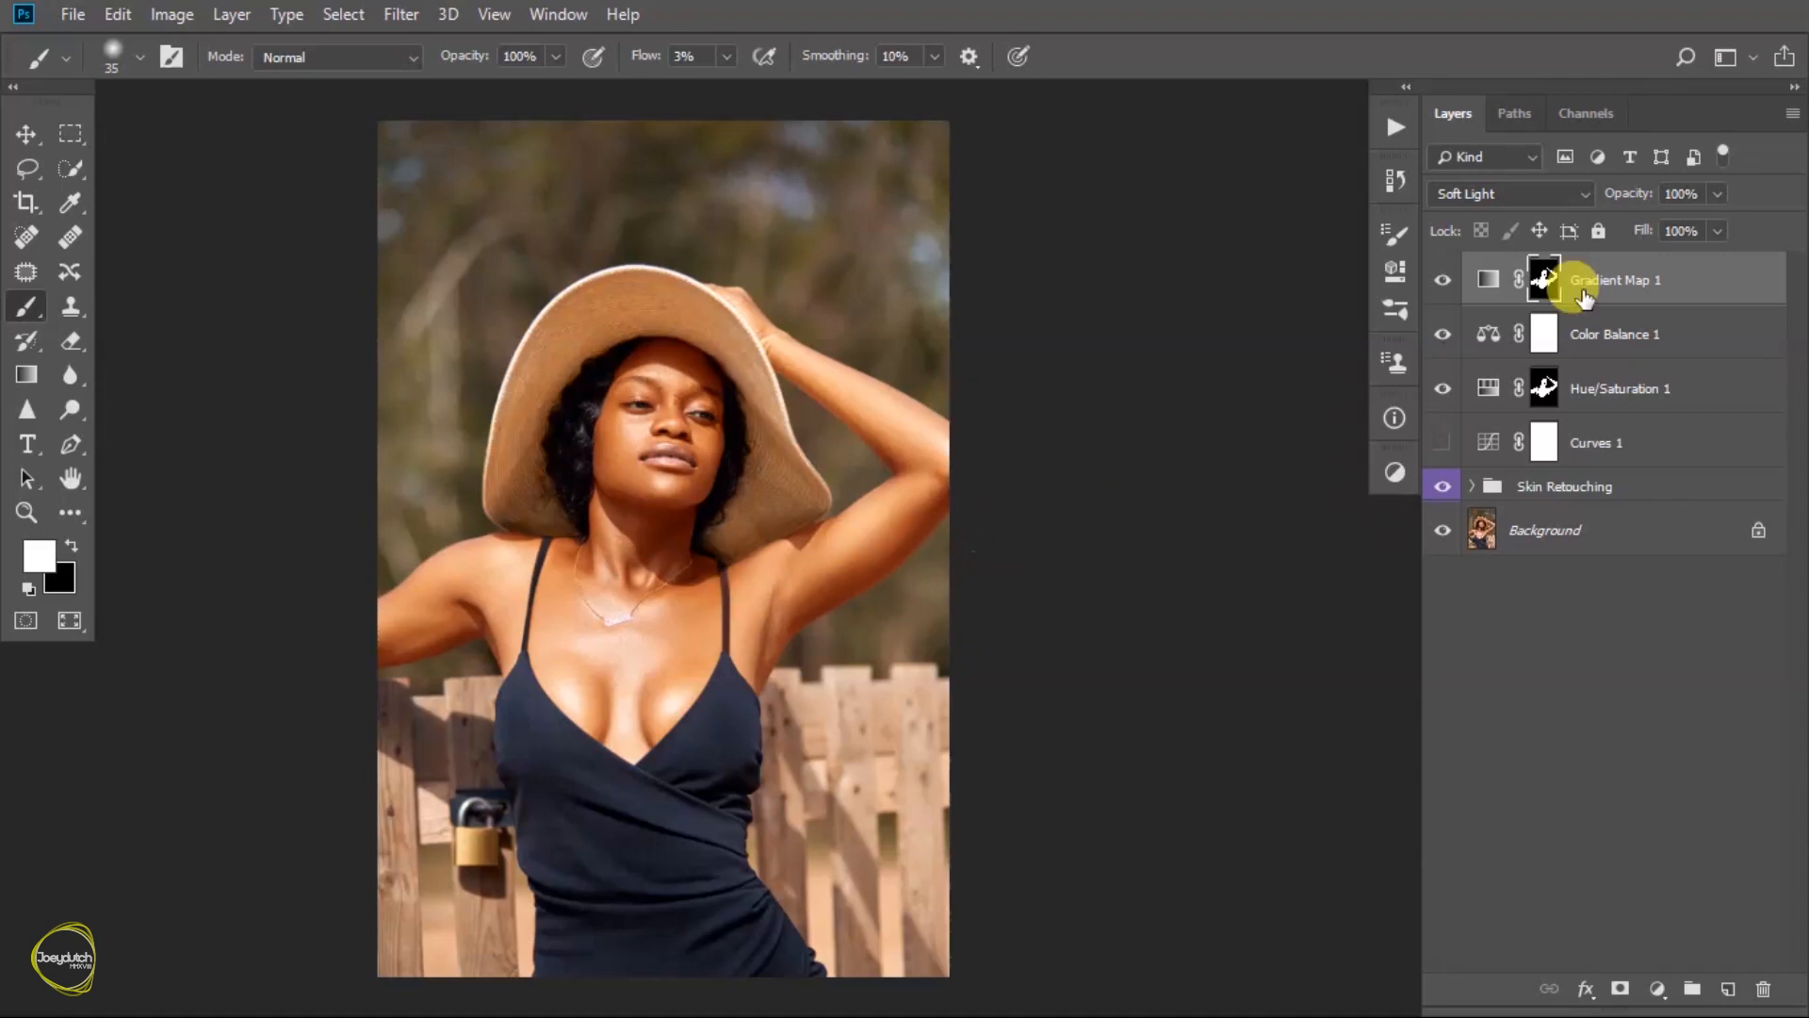
click(1718, 195)
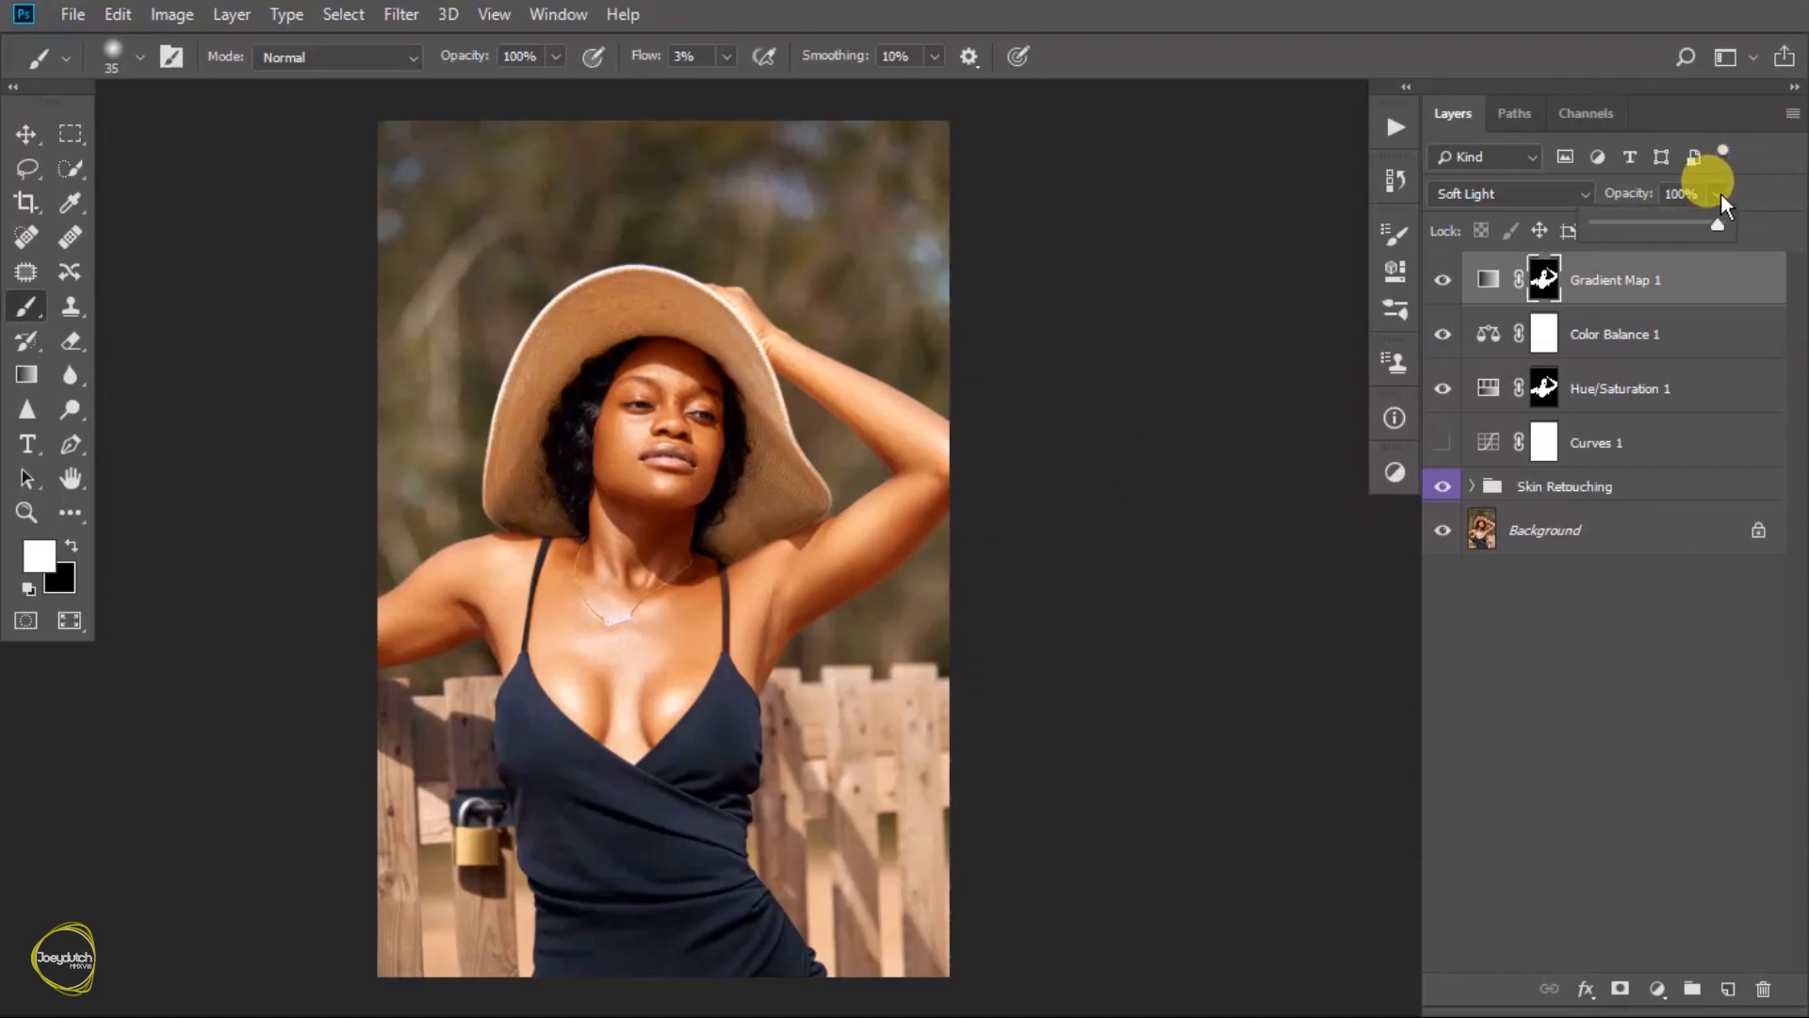
click(1635, 223)
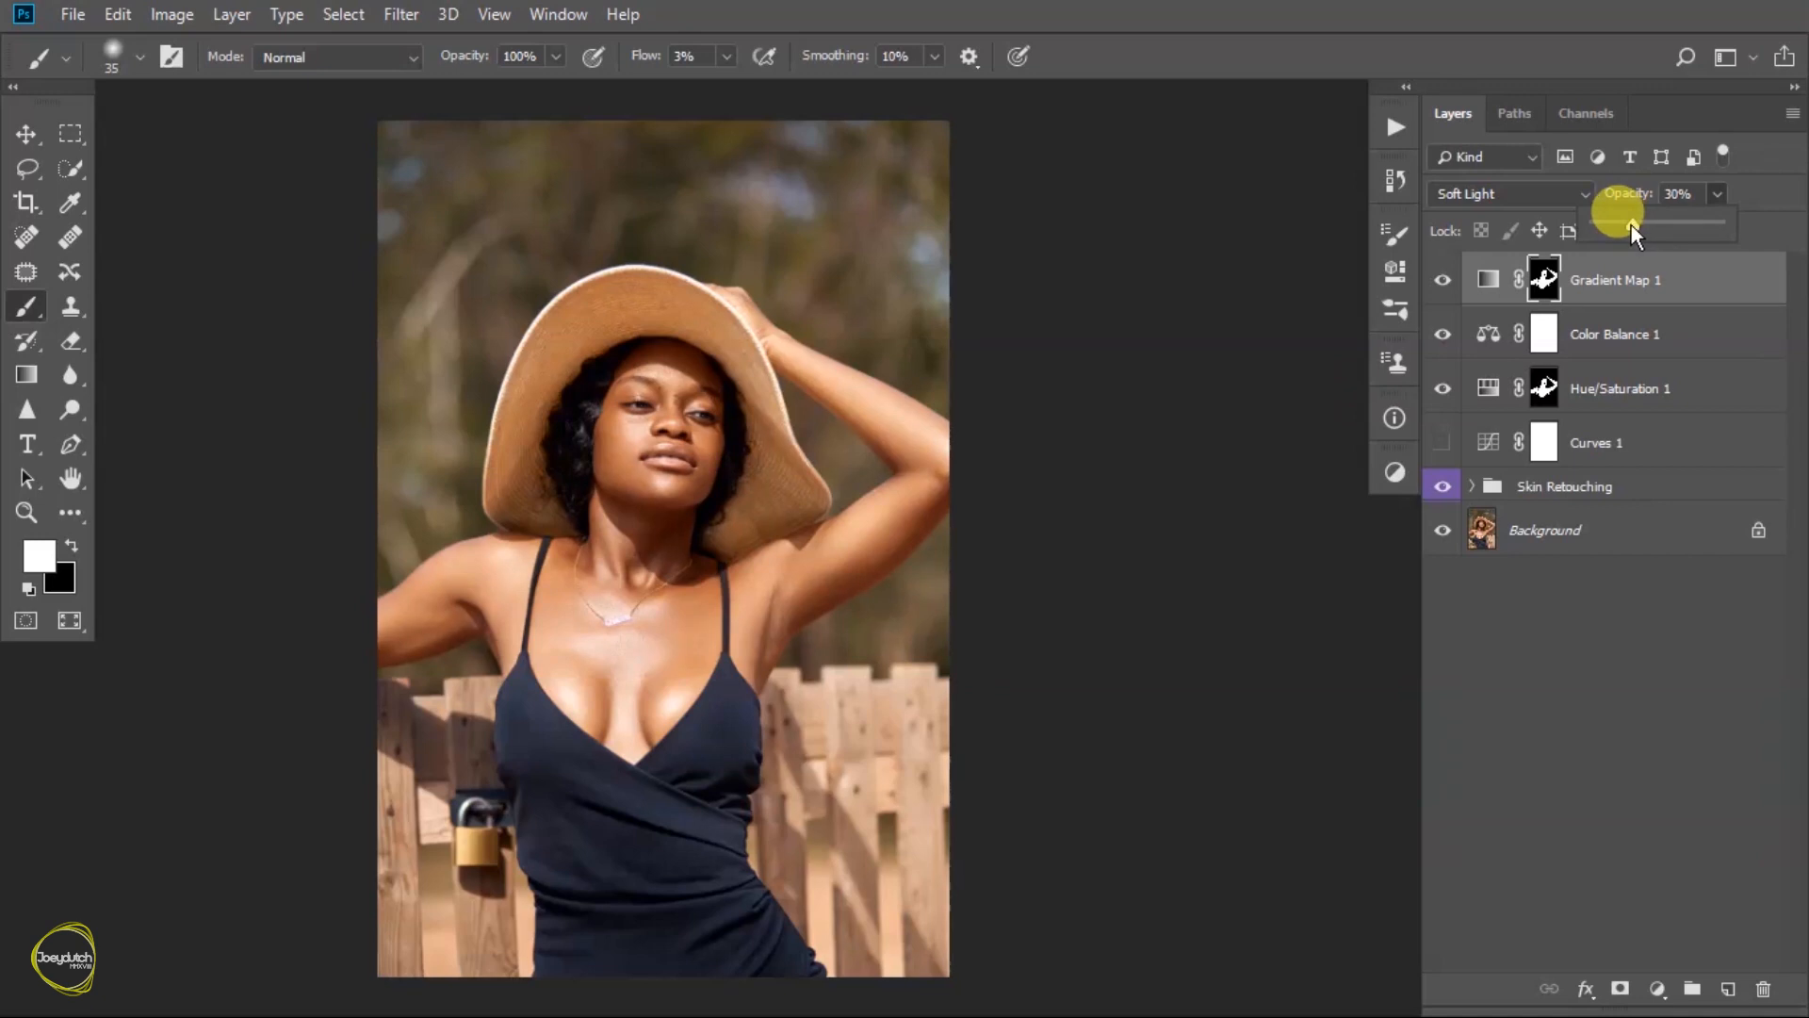
click(1655, 282)
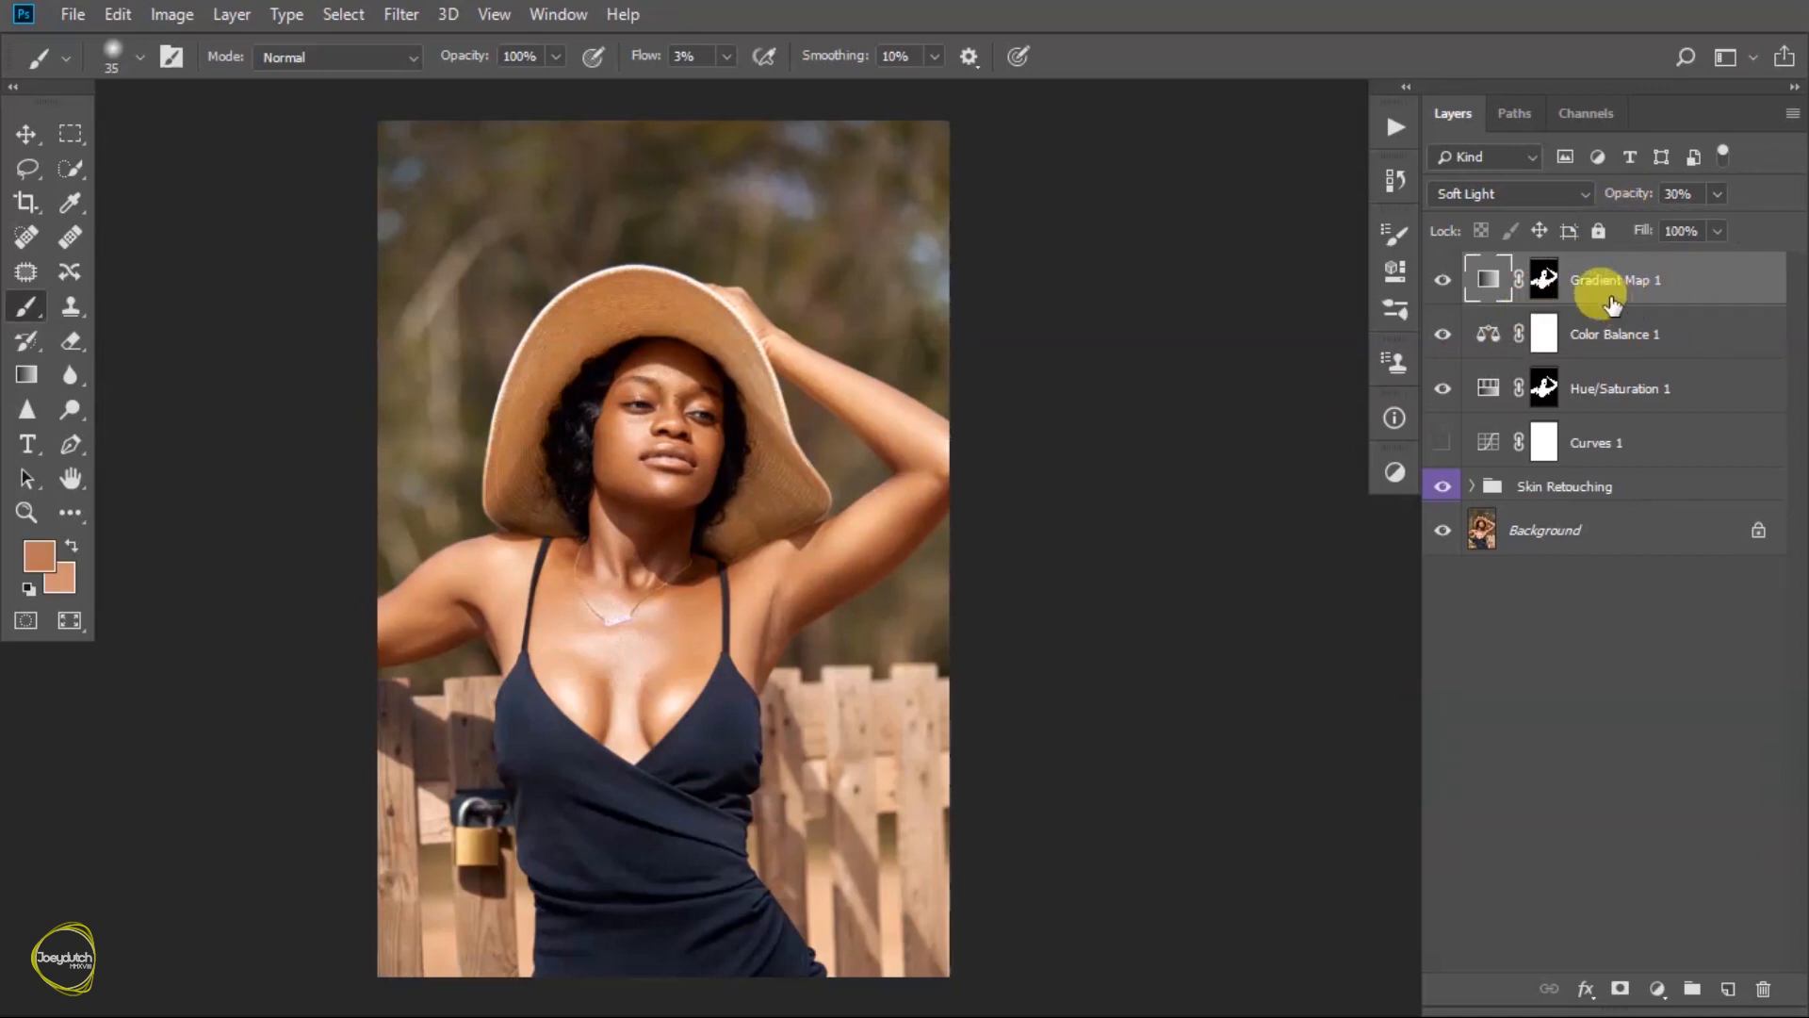
- Duplicate the Gradient Map layer and set the copy's blend mode to Color
drag(1655, 288, 1533, 355)
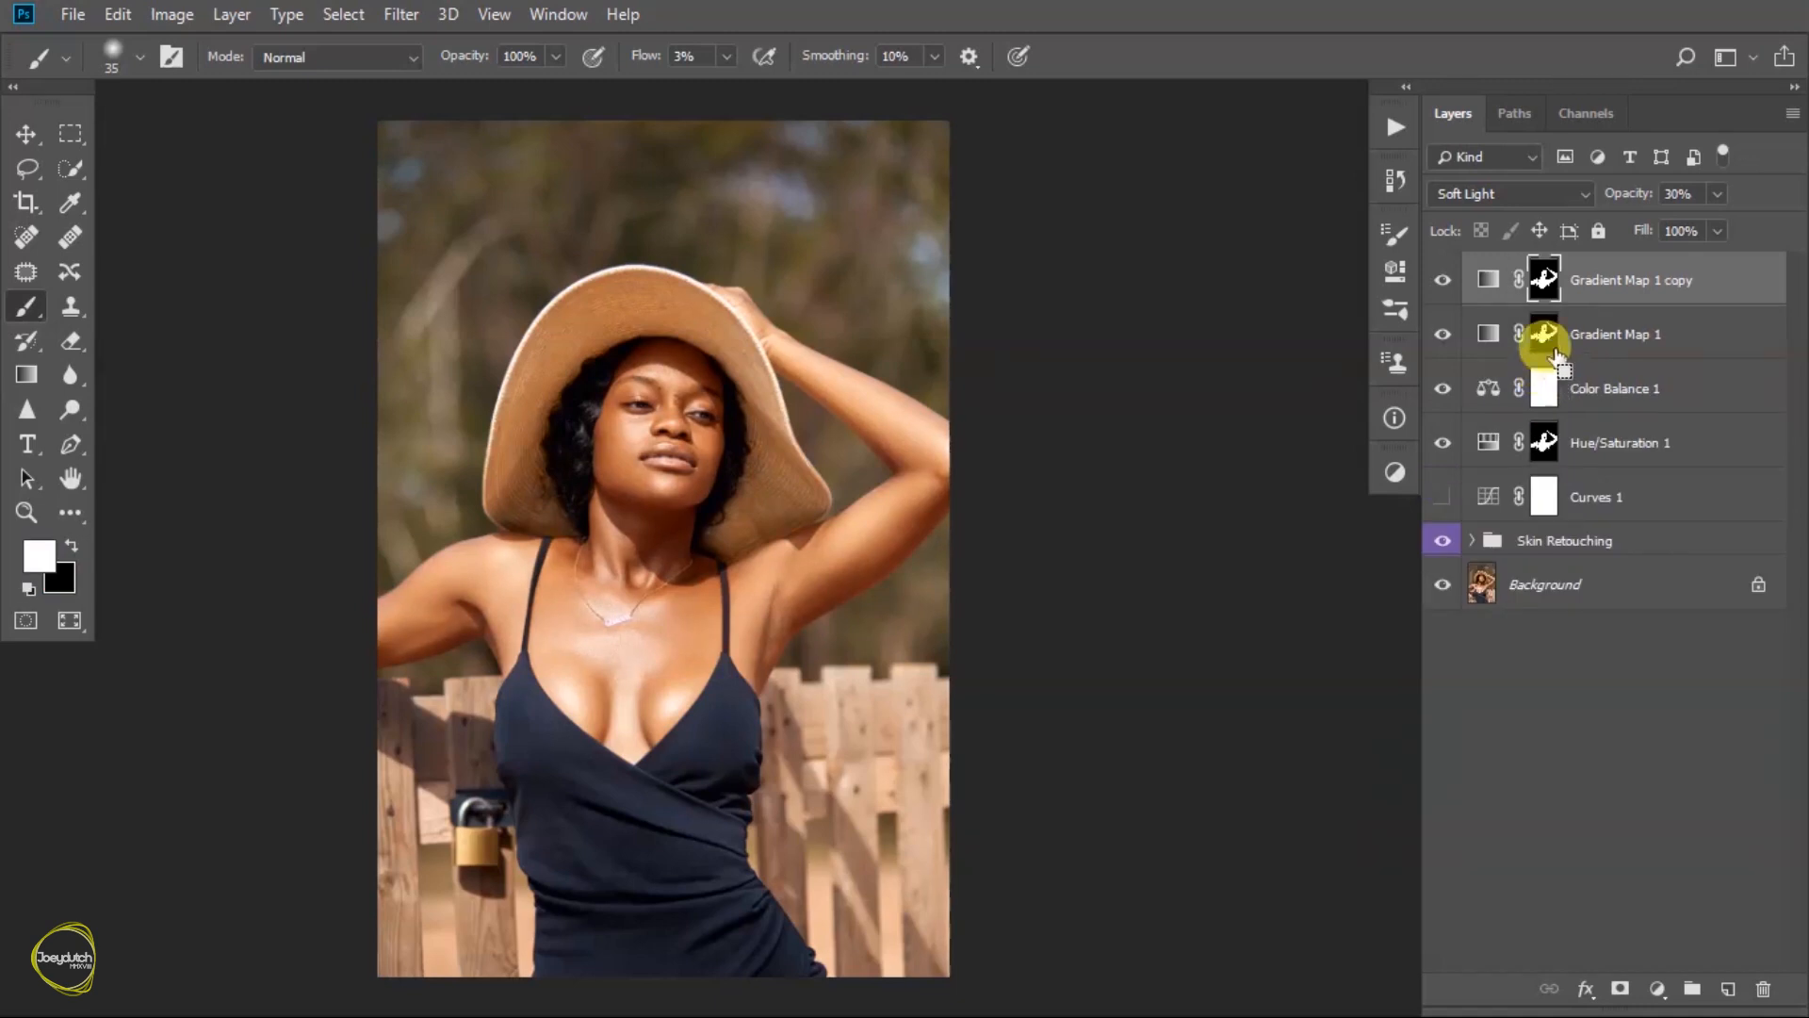
click(1529, 194)
click(1461, 812)
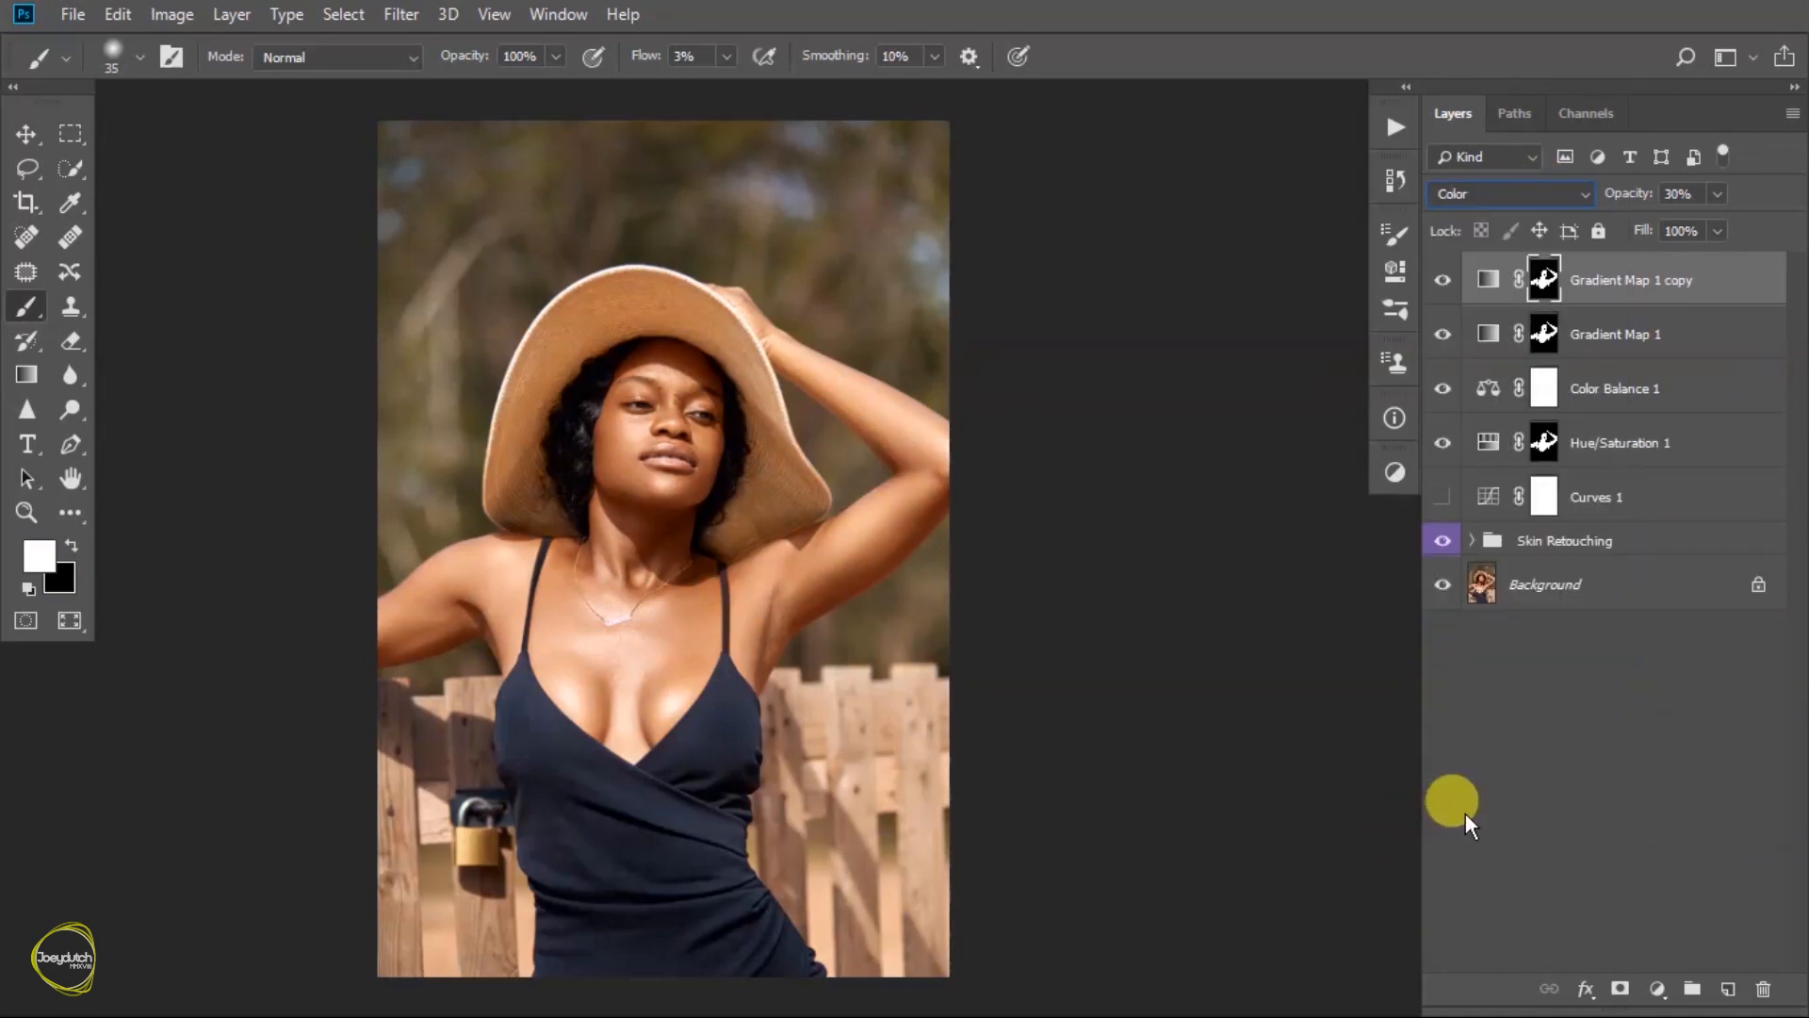
- Group the two Gradient Map layers and set the group's opacity to 20%
shift+click(1660, 336)
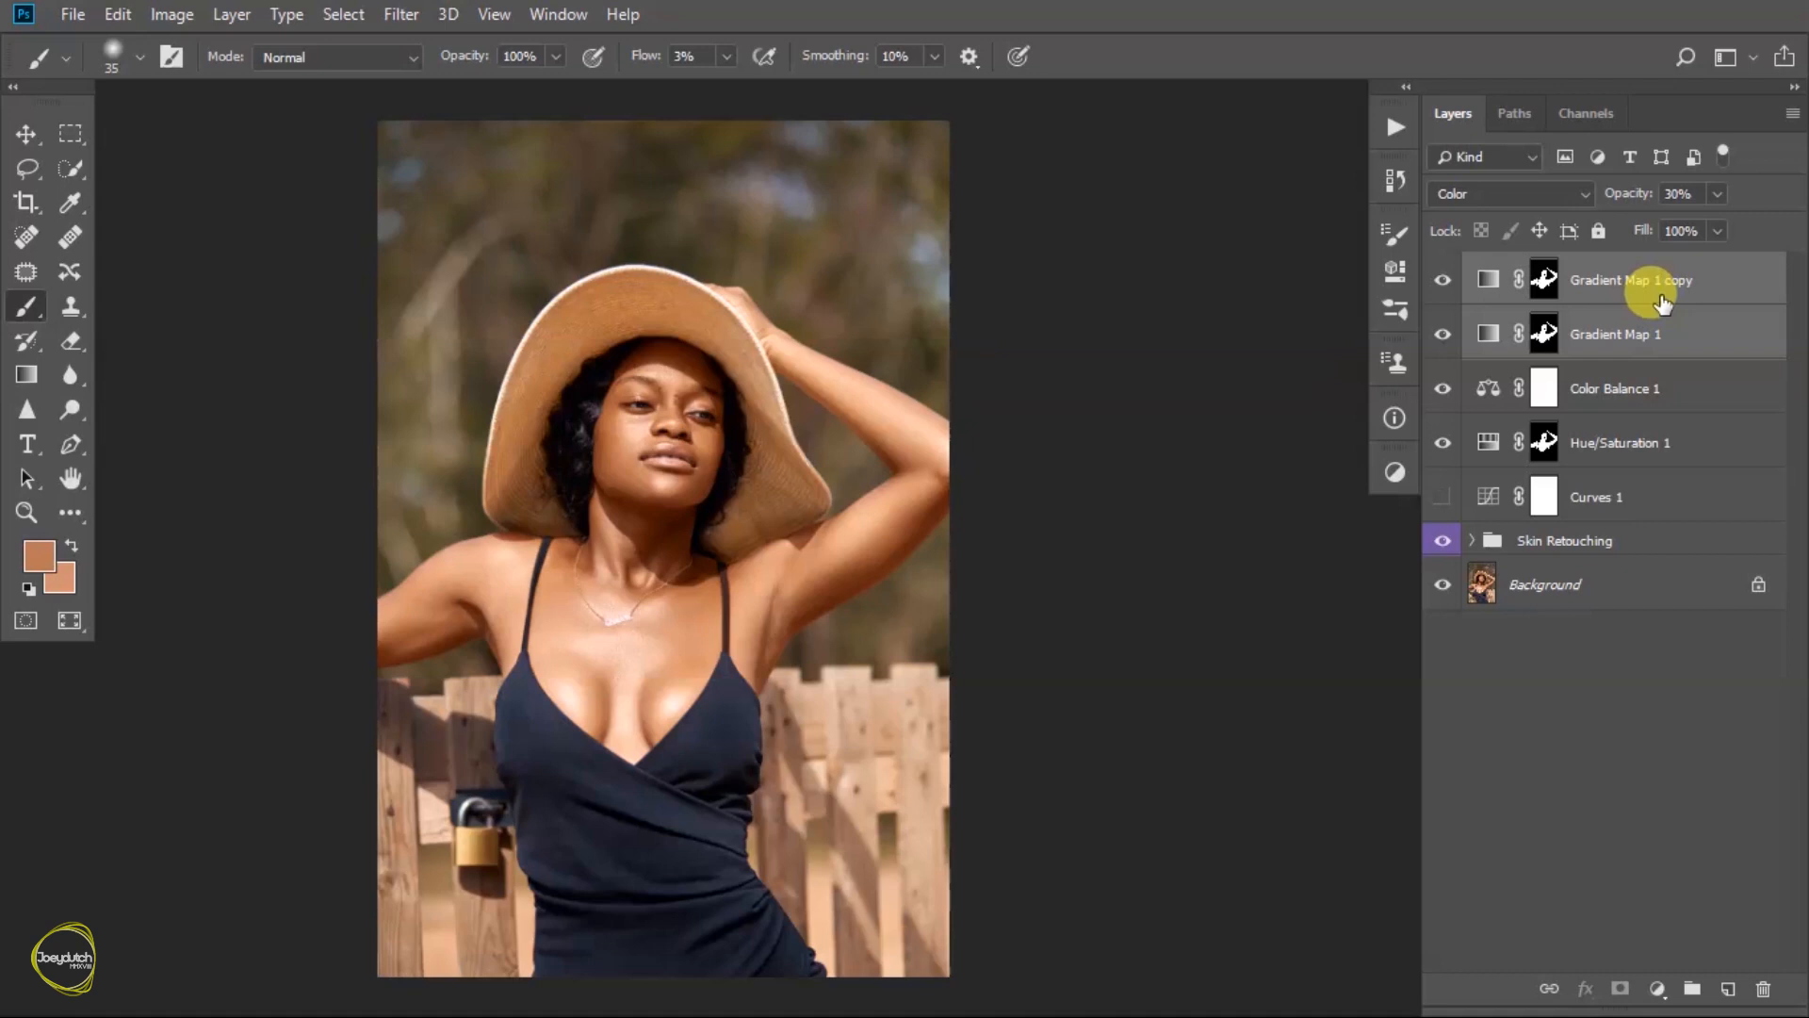
key(ctrl+g)
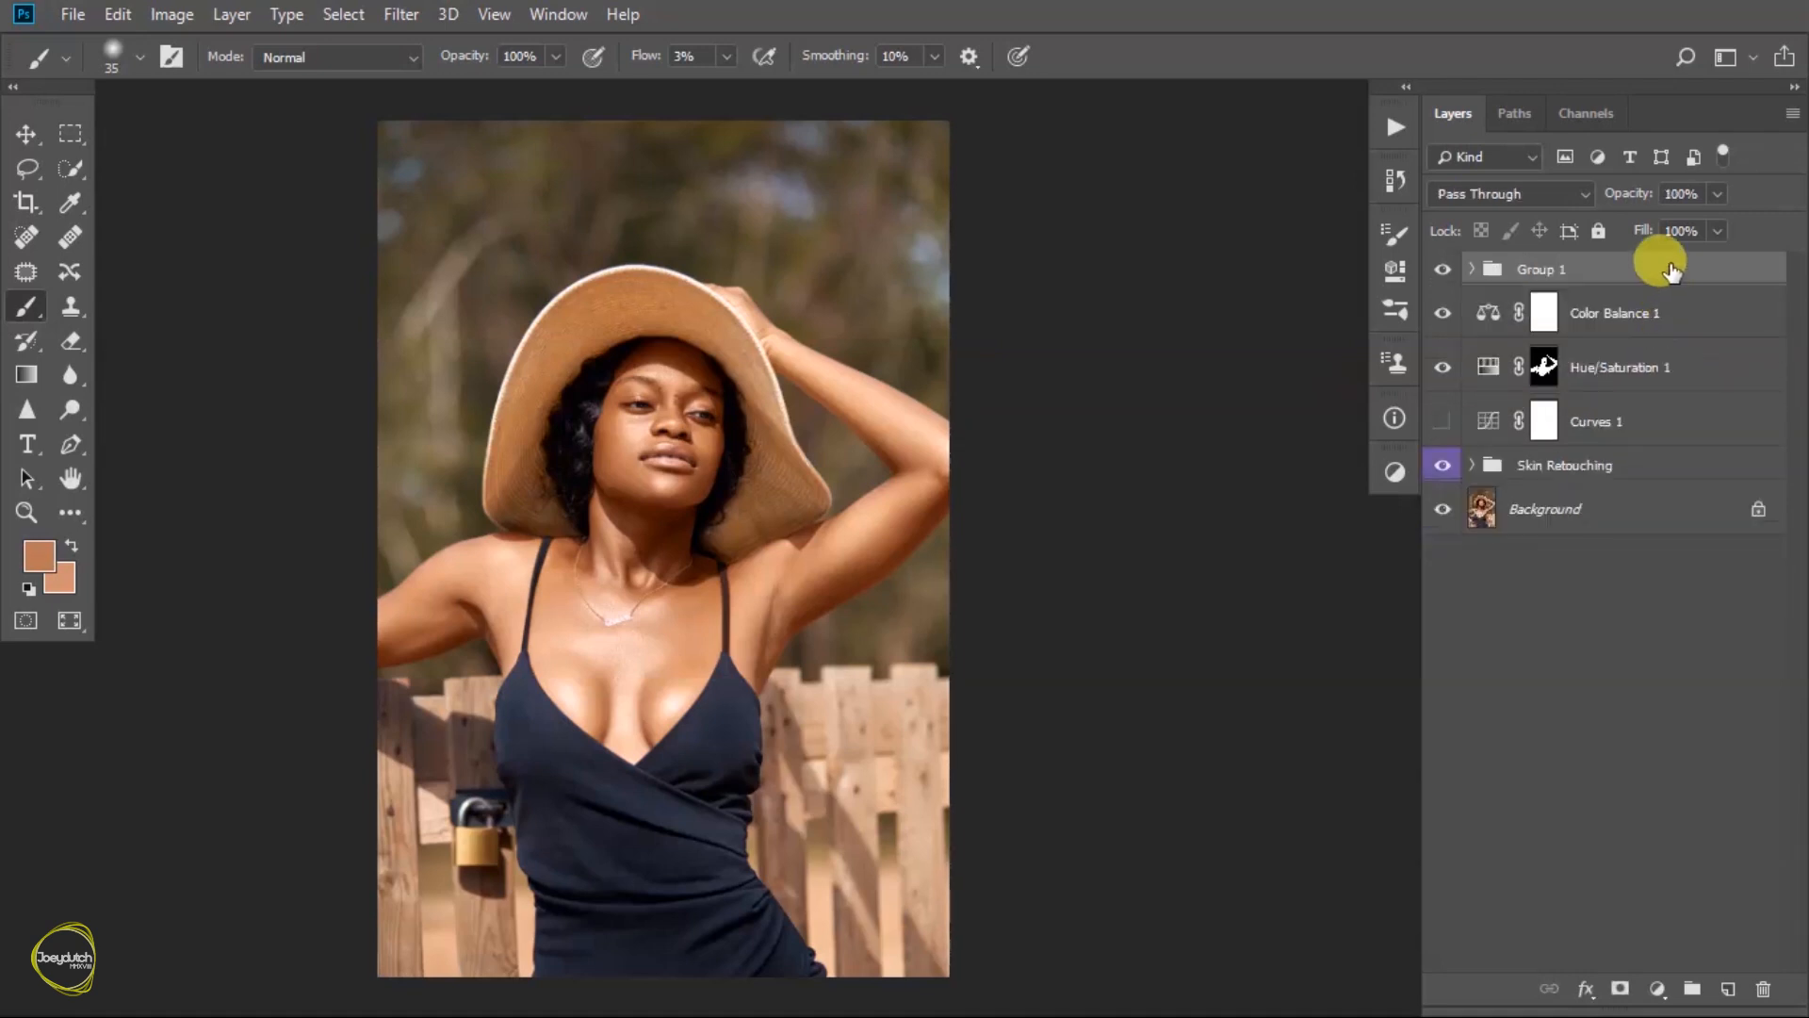
click(1712, 193)
click(1620, 224)
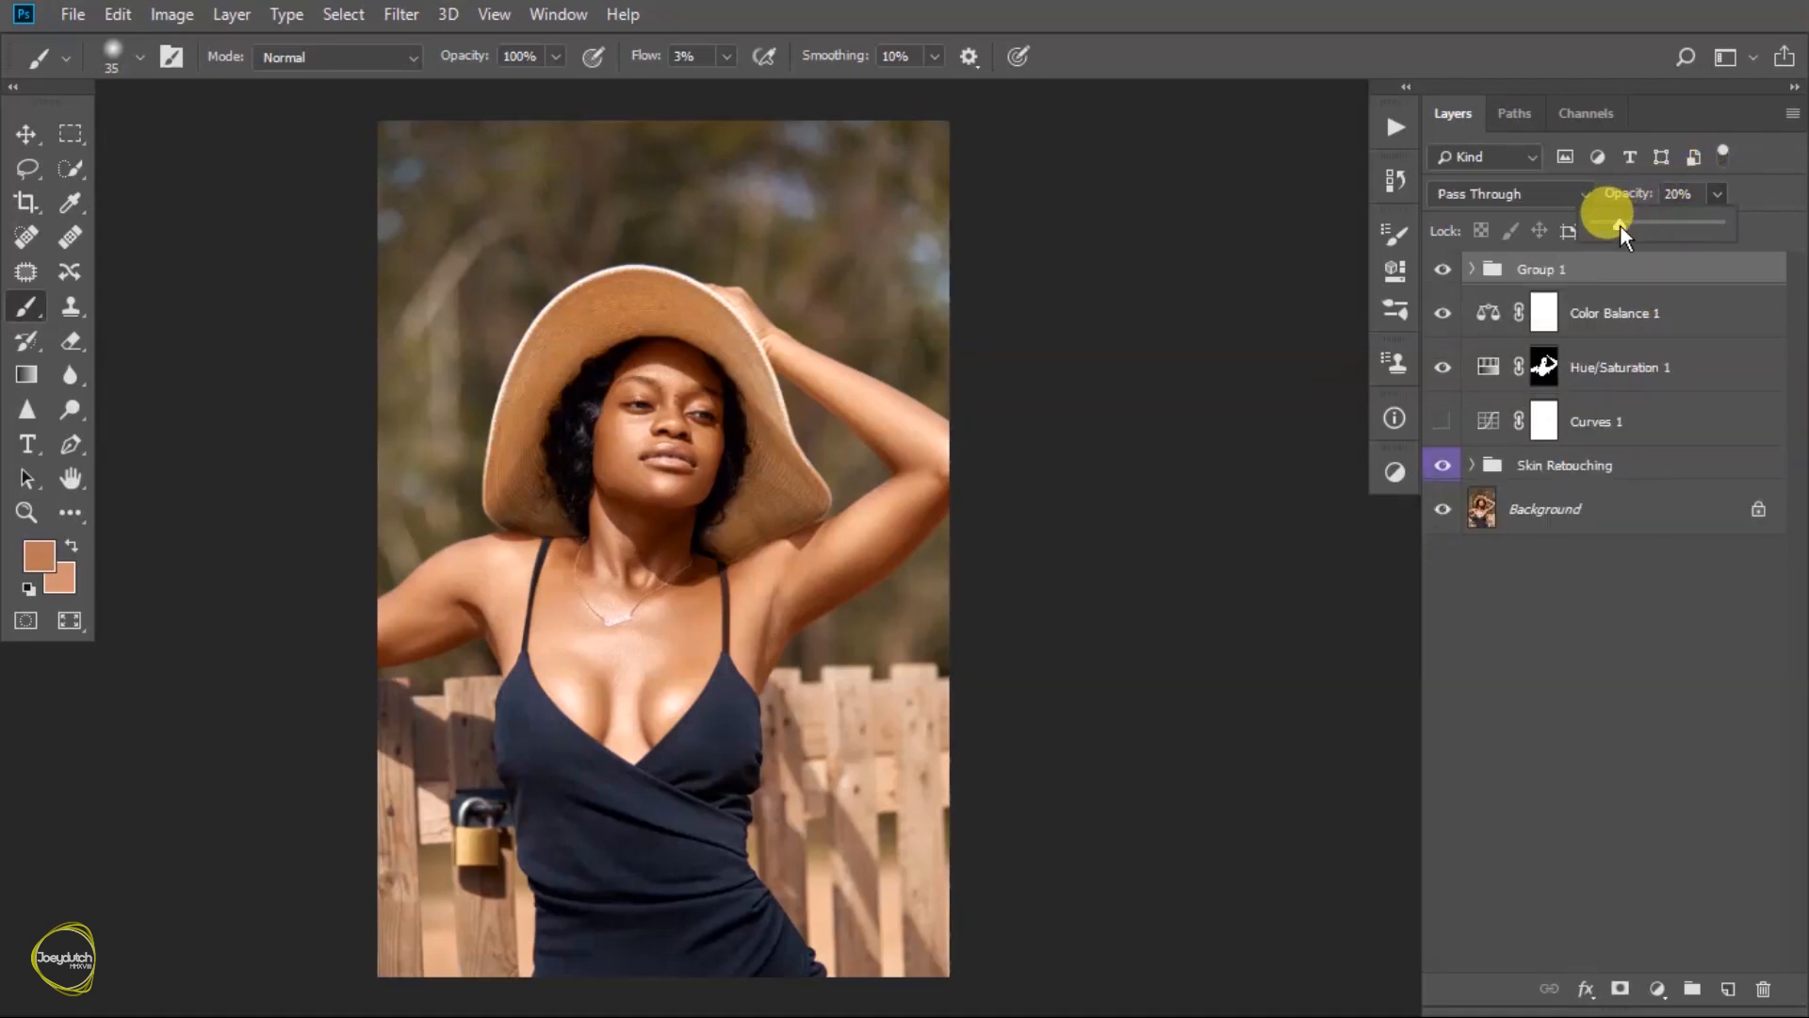
- Compare the skin tones on the whole photo and close up on the face with the Gradient Map group hidden and shown
click(1442, 271)
click(1442, 271)
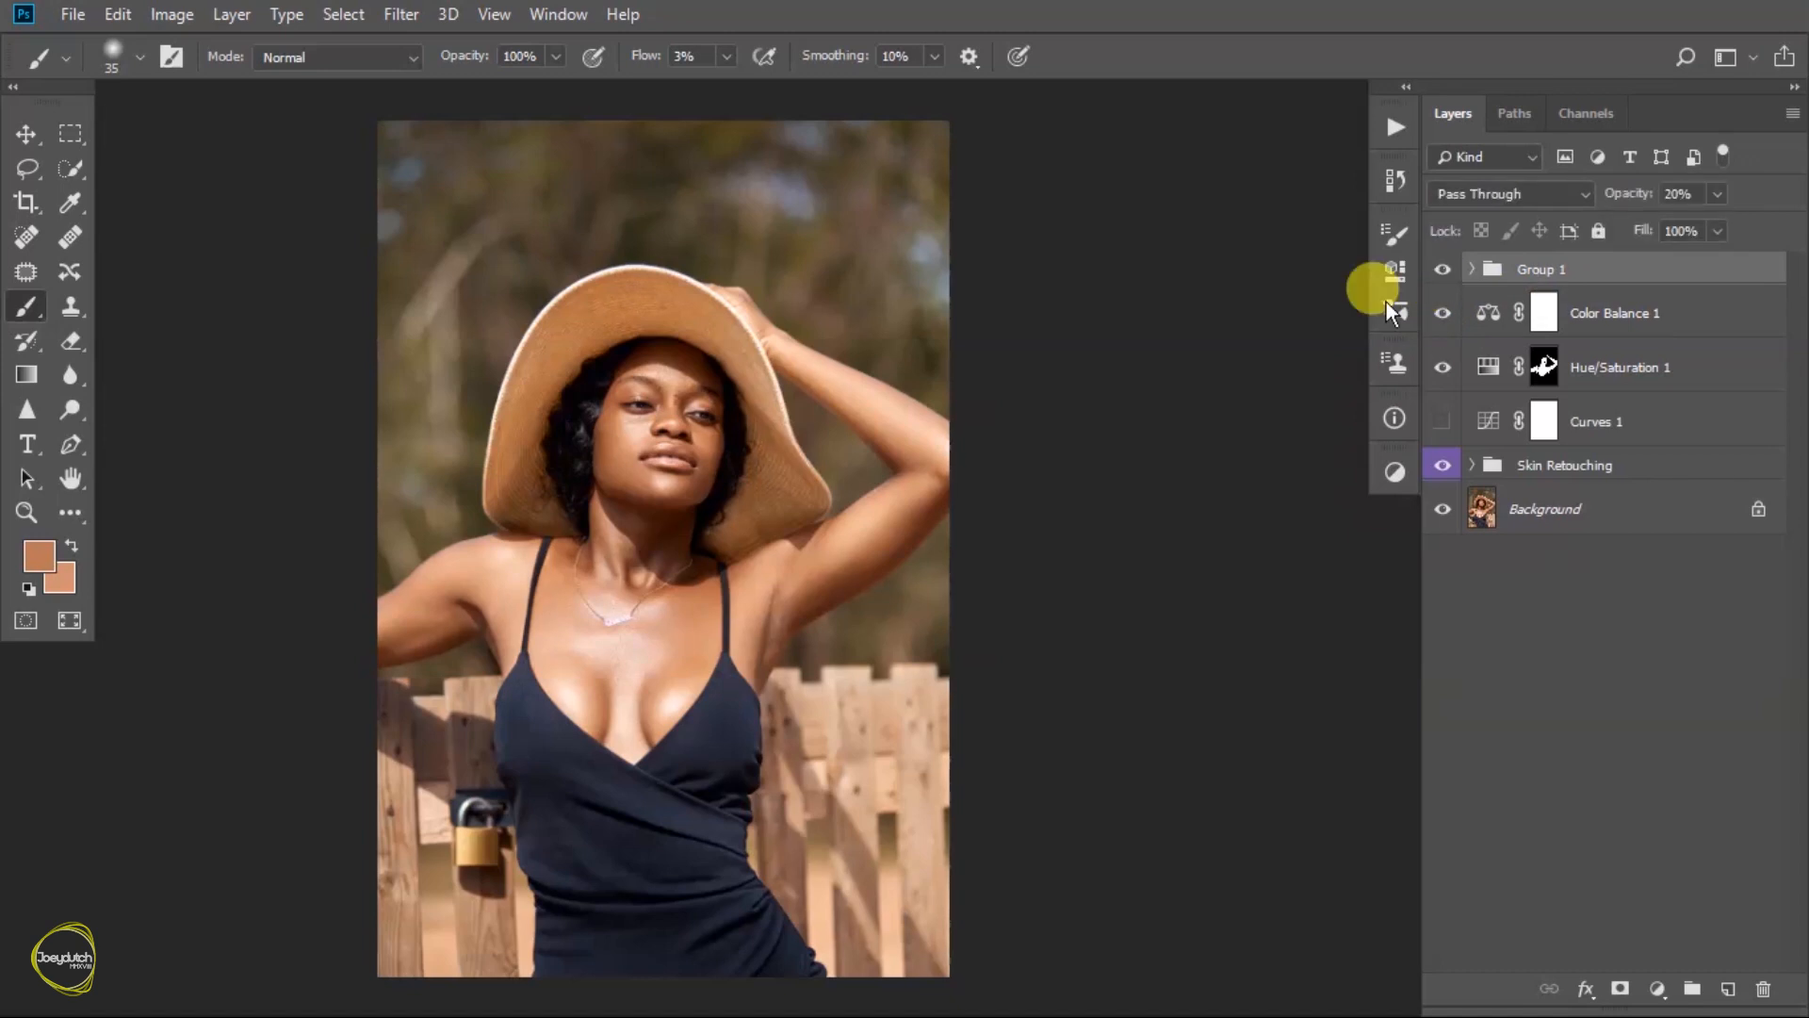
scroll(546, 457, up, 6)
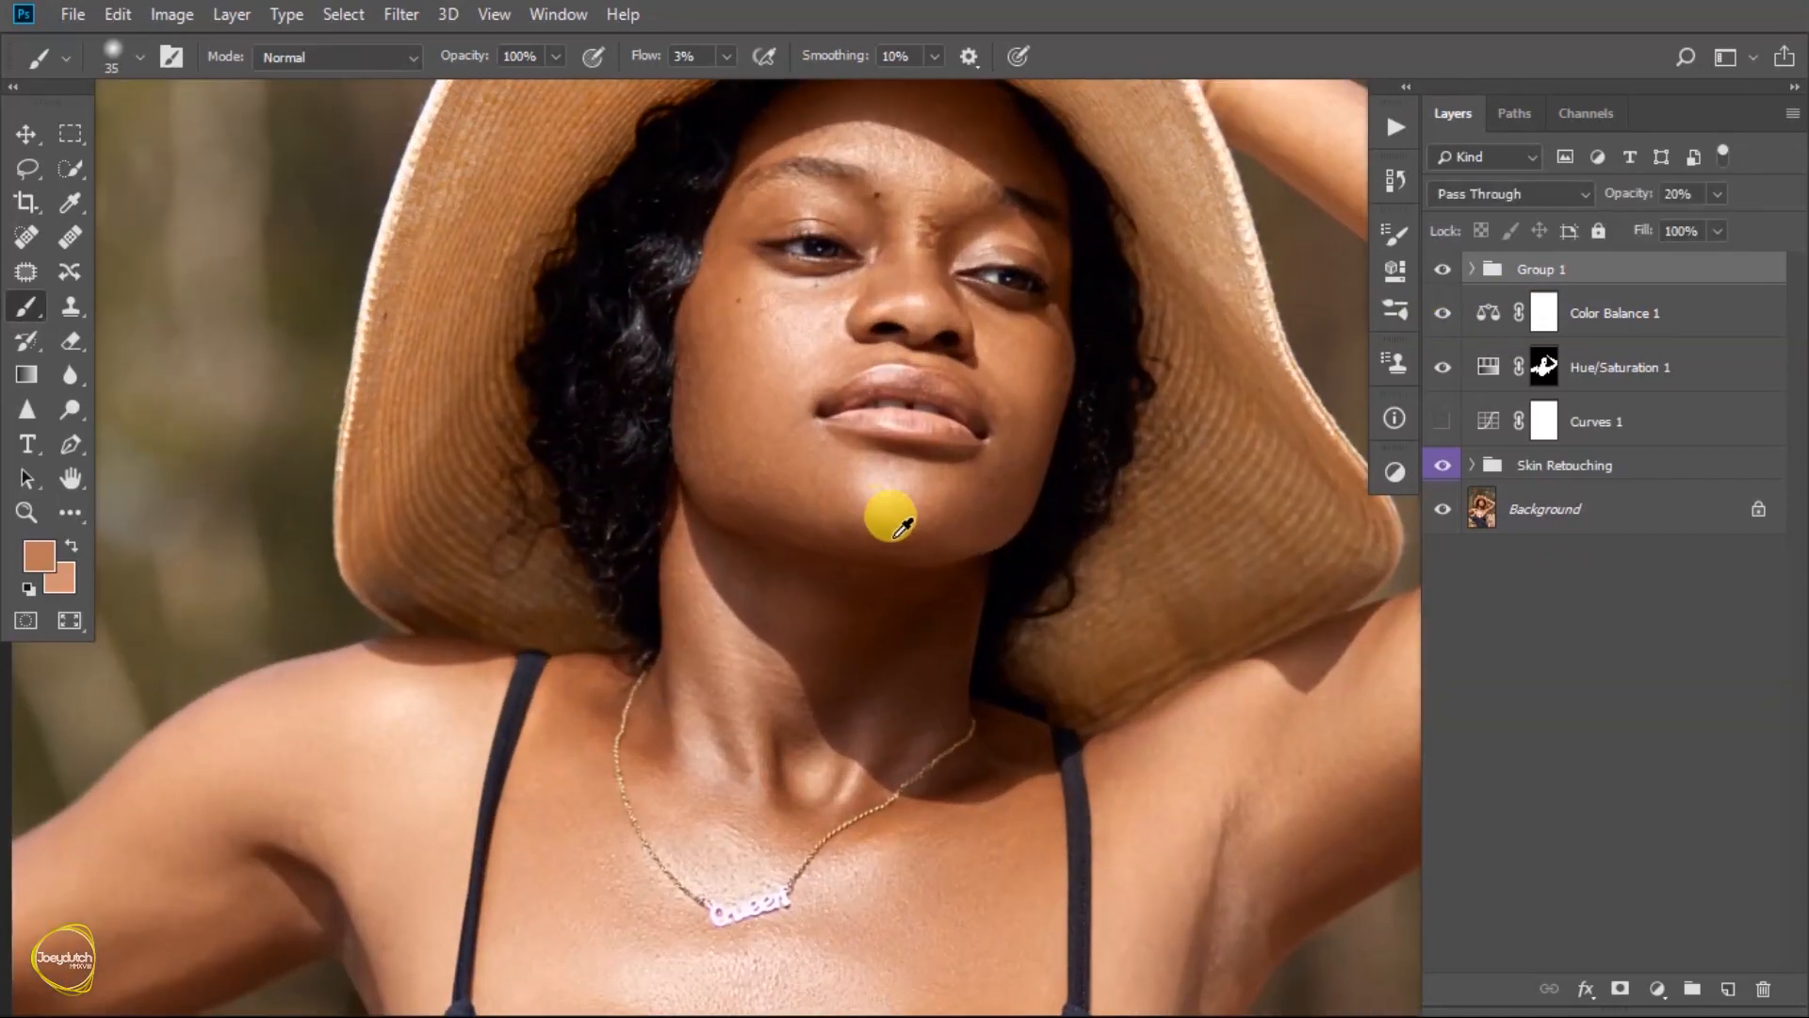
drag(979, 509, 791, 539)
click(1443, 272)
click(1442, 272)
click(1443, 272)
click(1442, 272)
click(1442, 271)
click(1442, 271)
- Return to viewing the whole photo and make the Curves 1 layer visible again
right_click(782, 309)
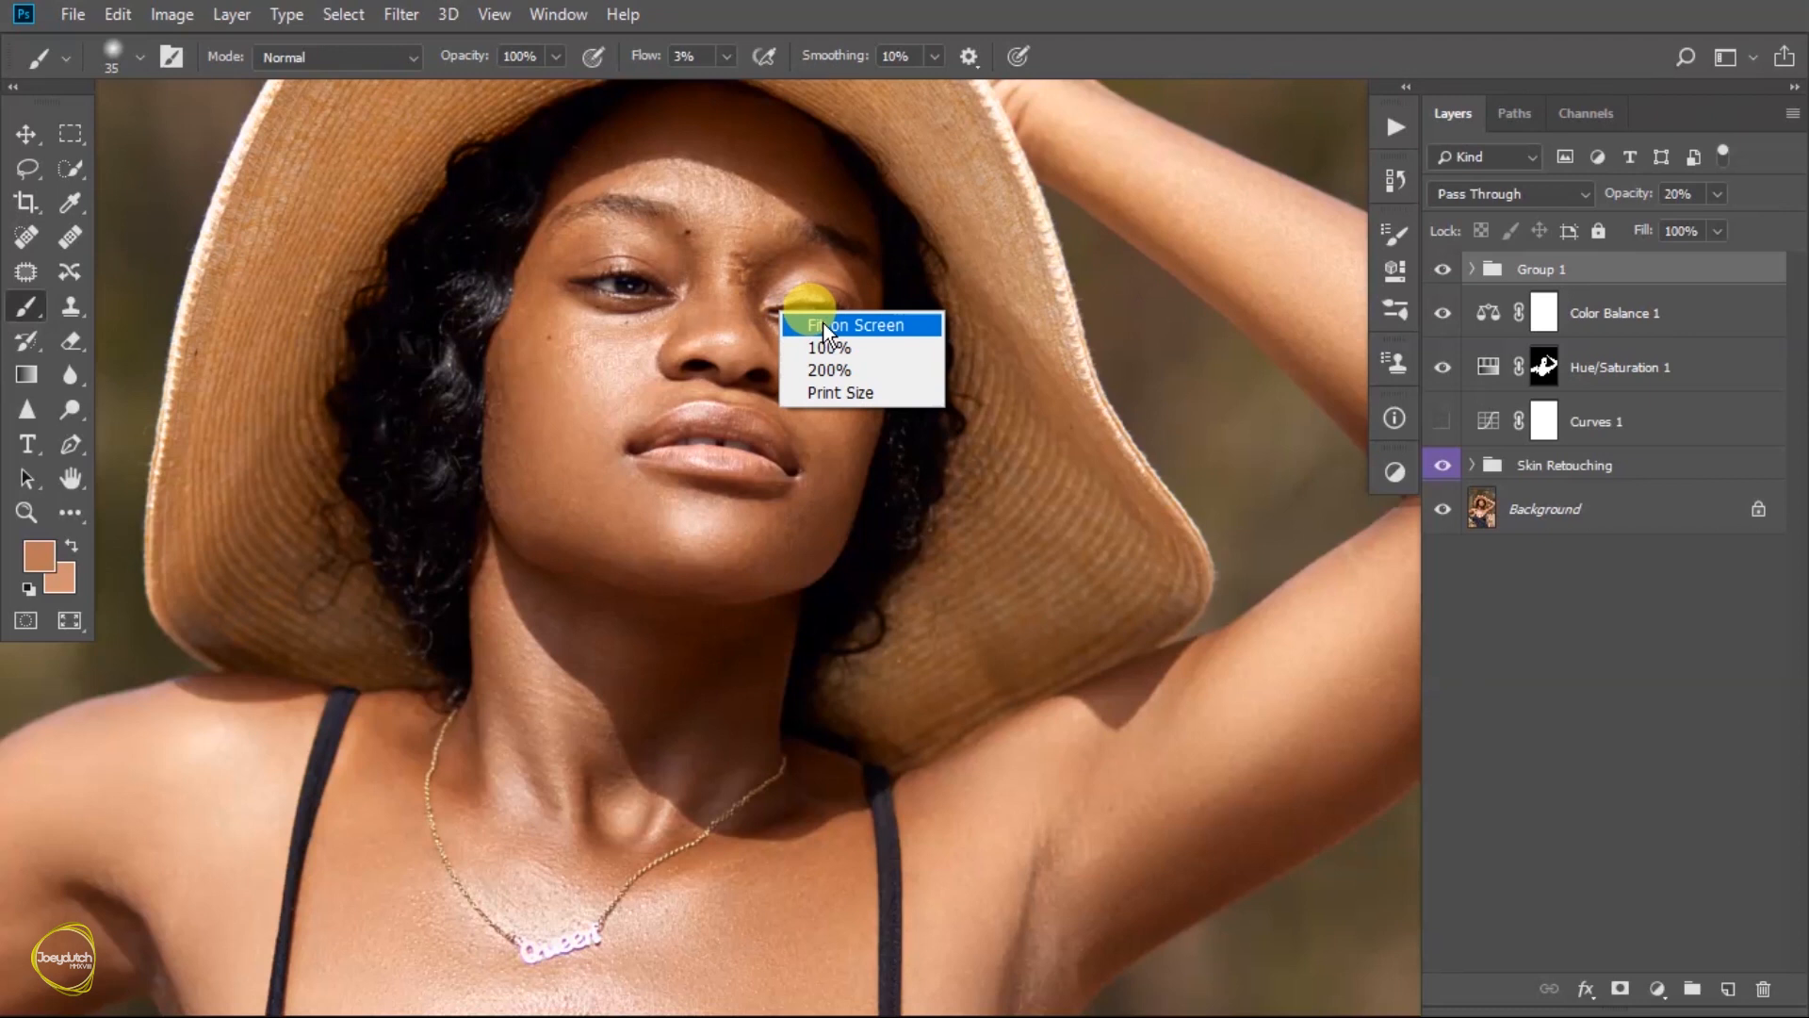
click(812, 322)
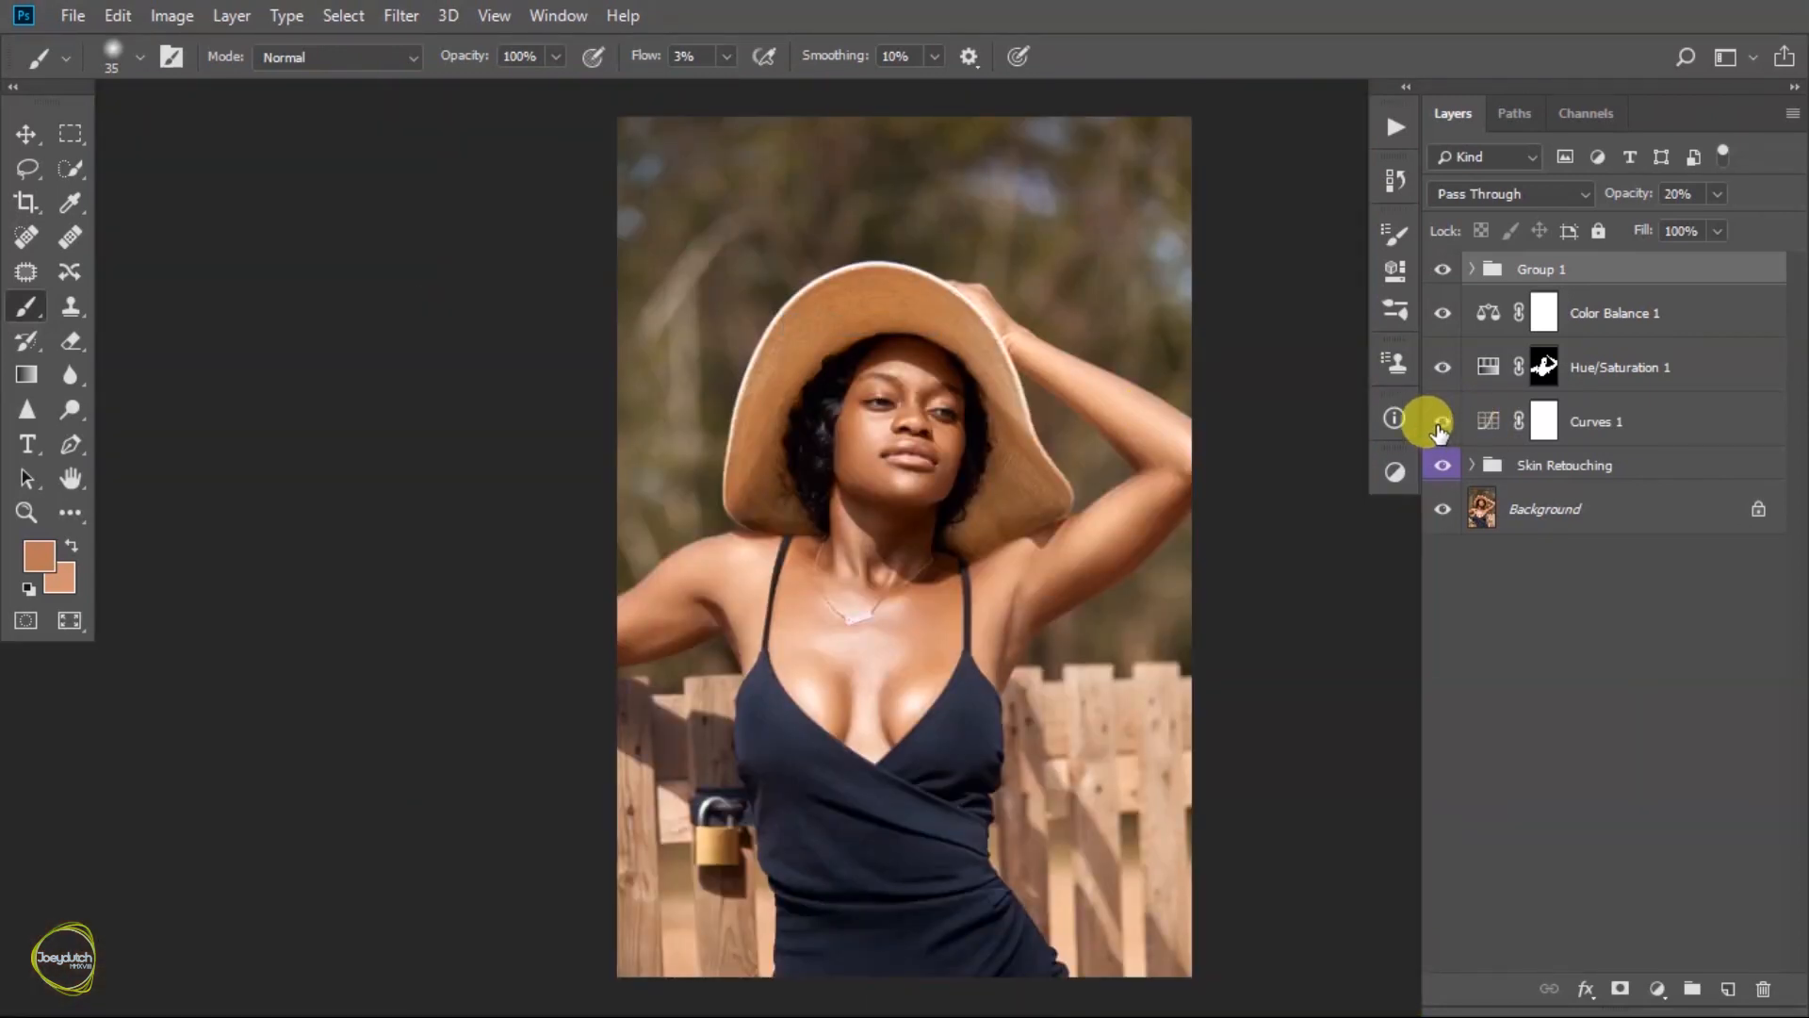
drag(1042, 517, 880, 569)
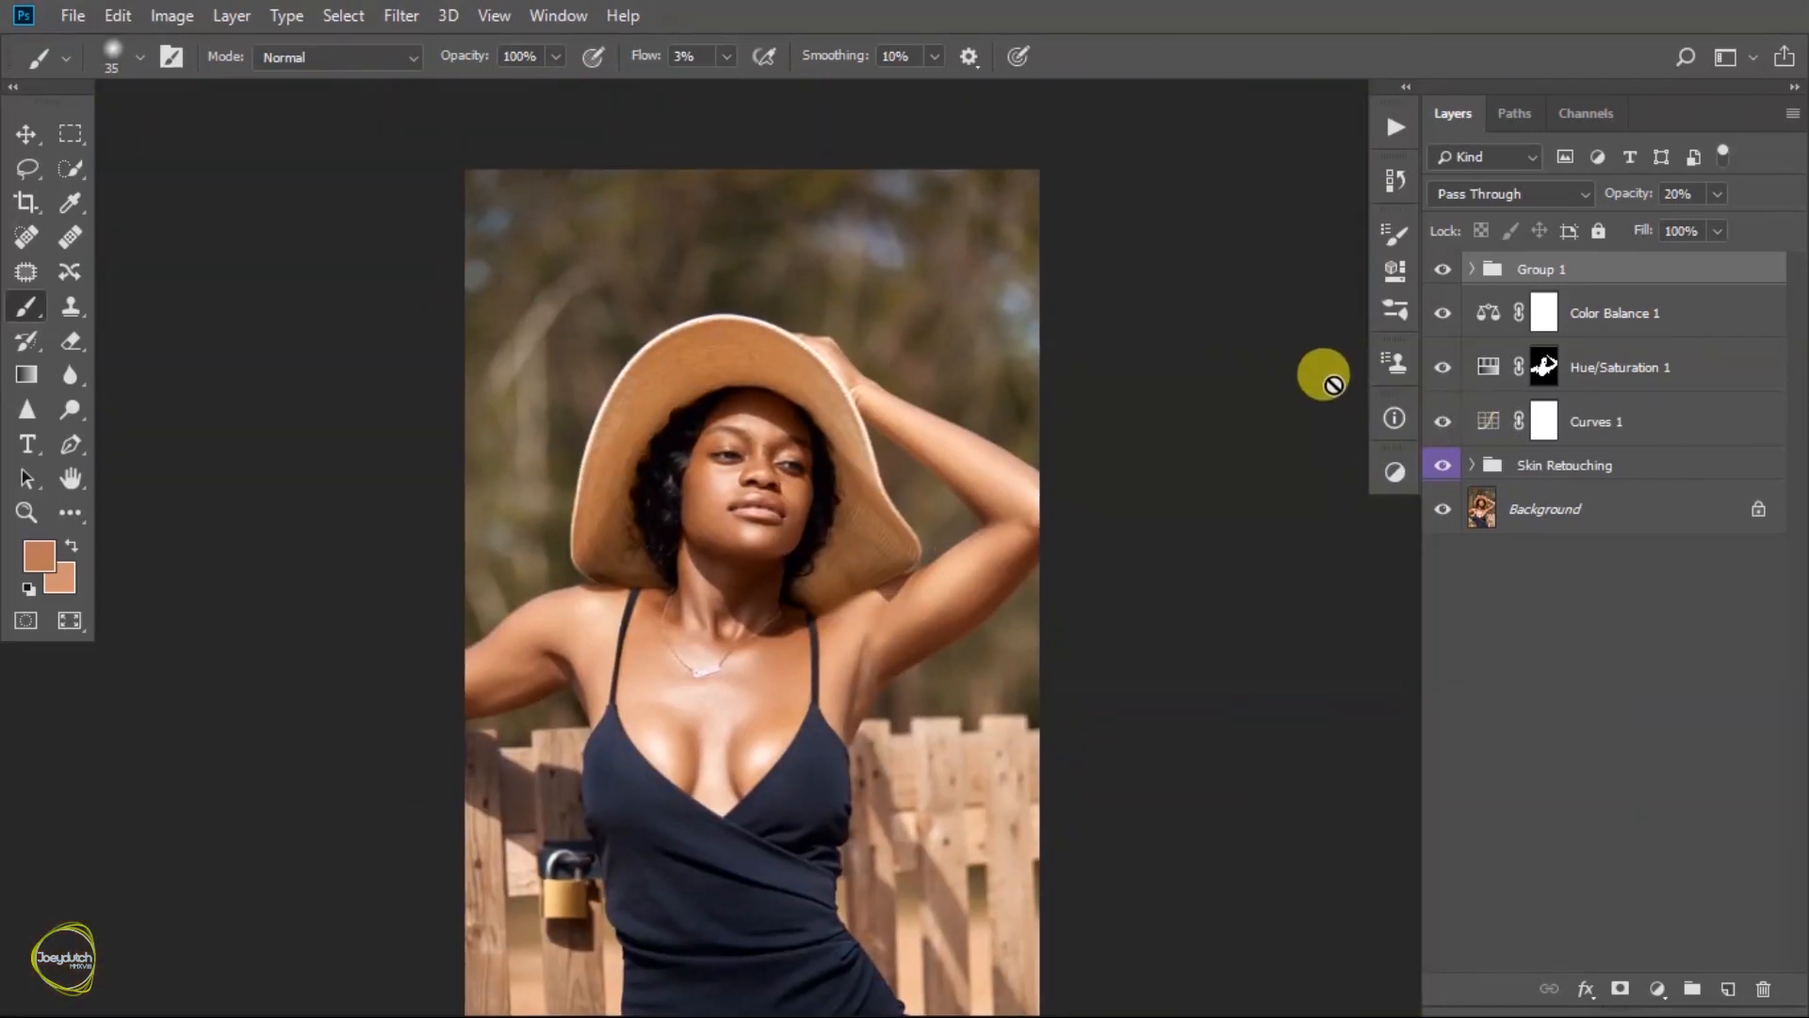
drag(921, 566, 936, 505)
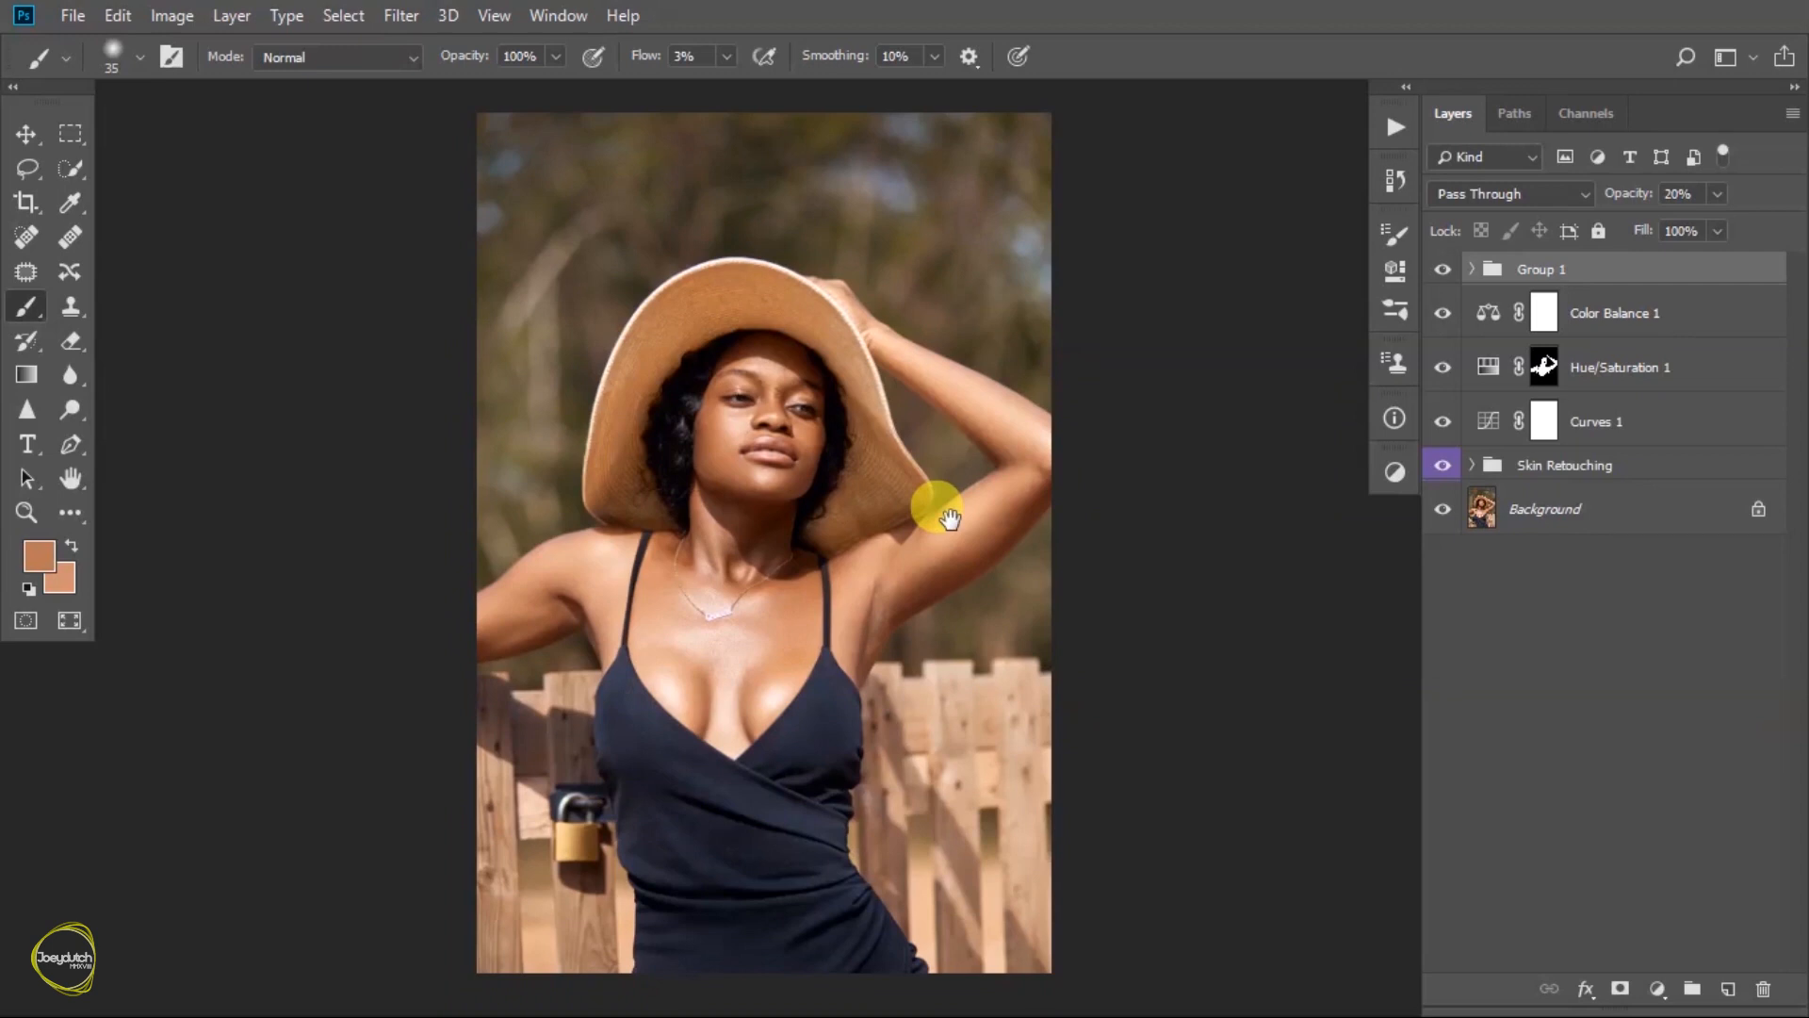
- Add a Levels adjustment layer above the Gradient Map group and set the Blue channel's highlight input level to 252
click(1396, 471)
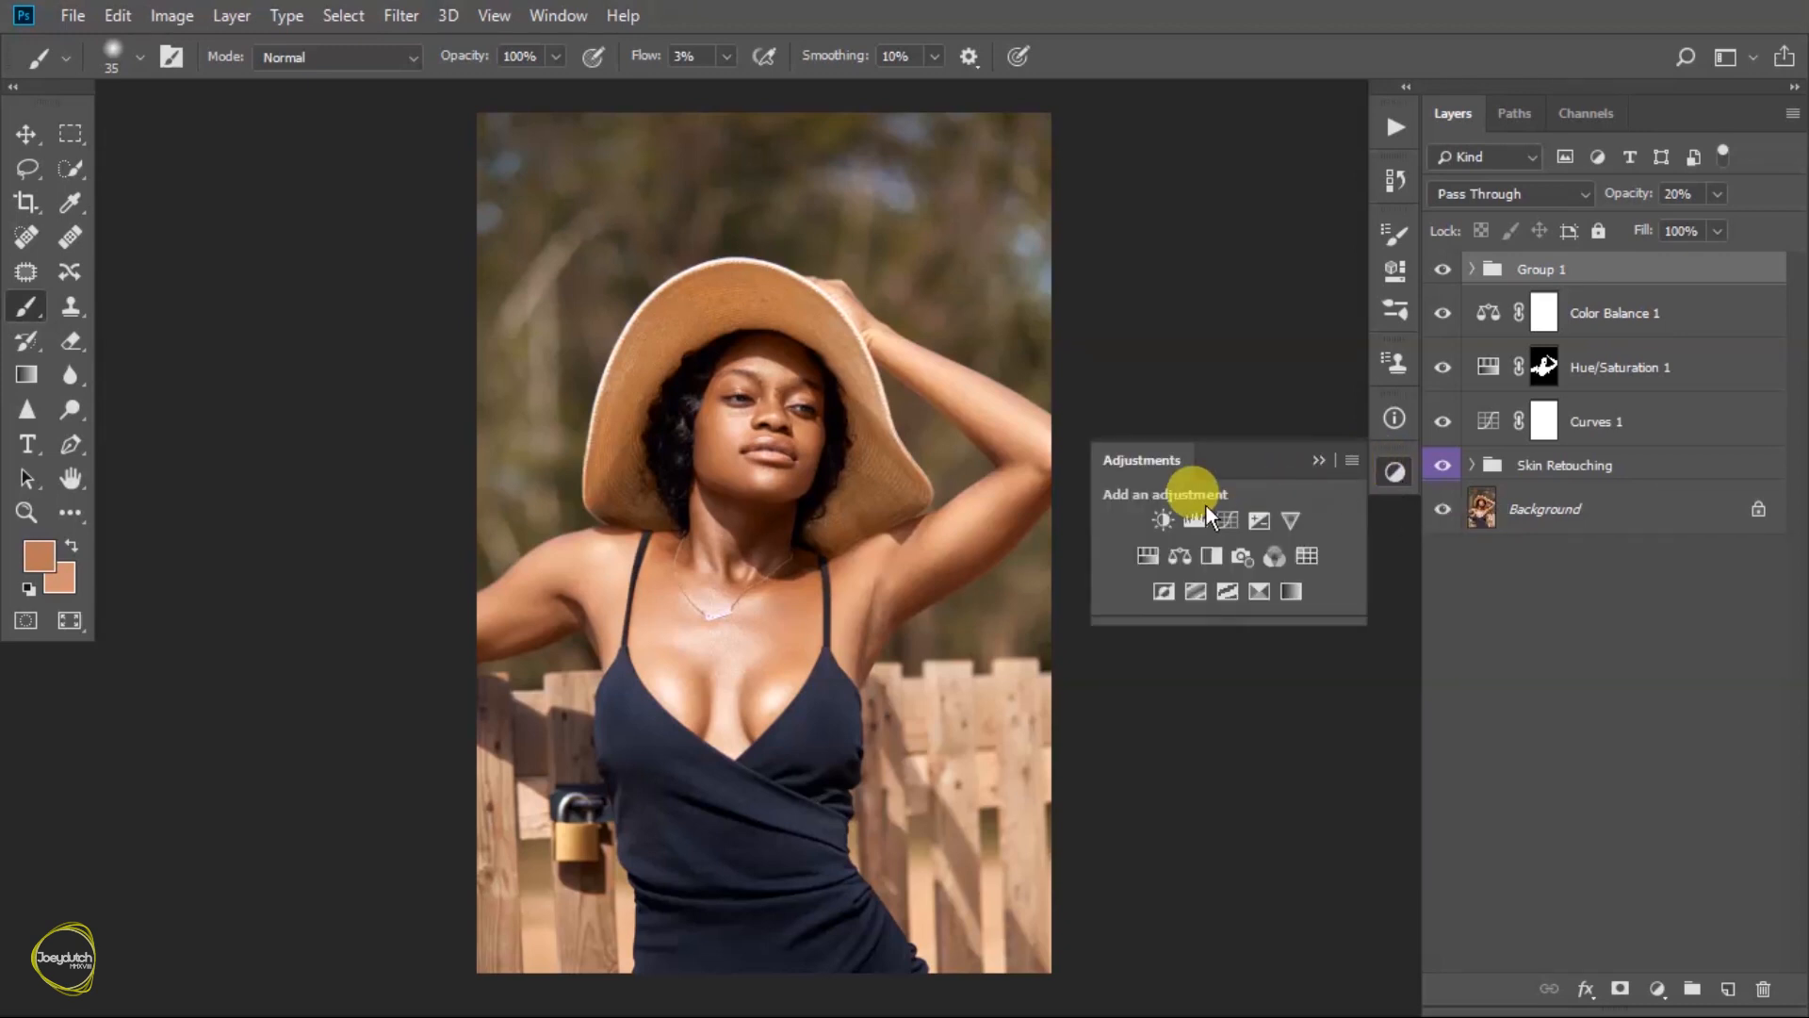
click(1195, 519)
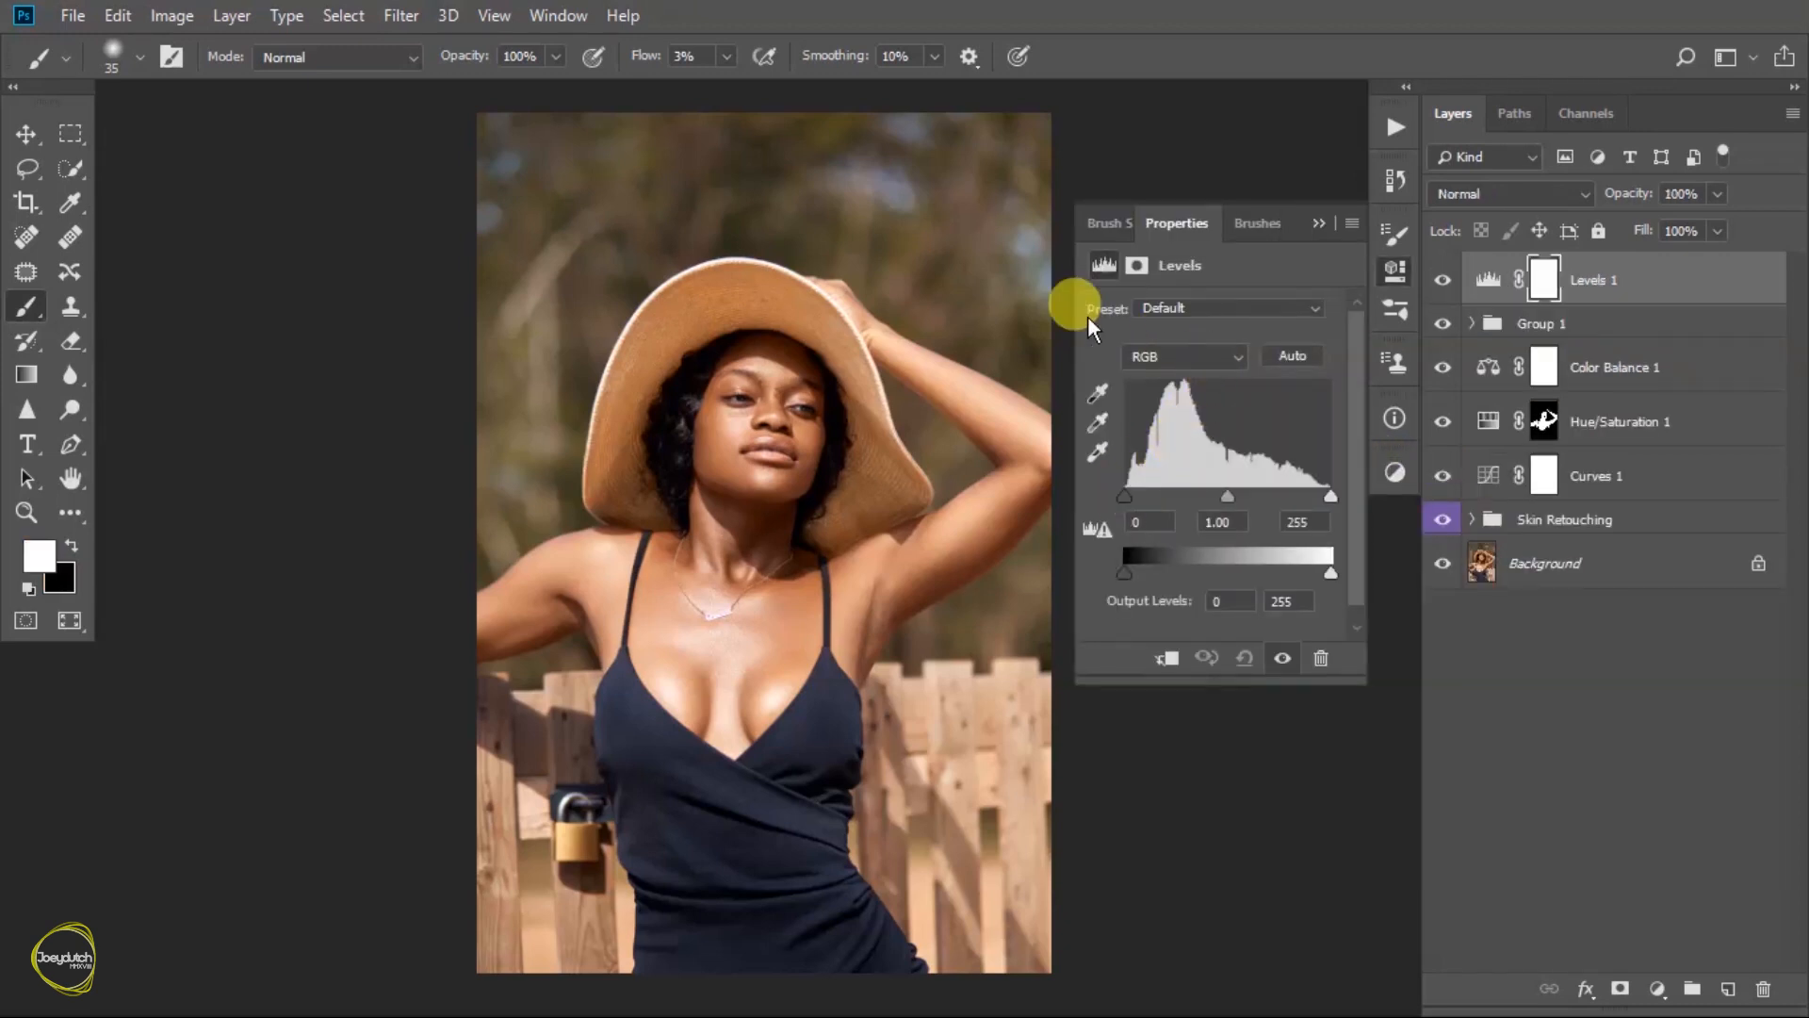
click(1220, 362)
click(1161, 439)
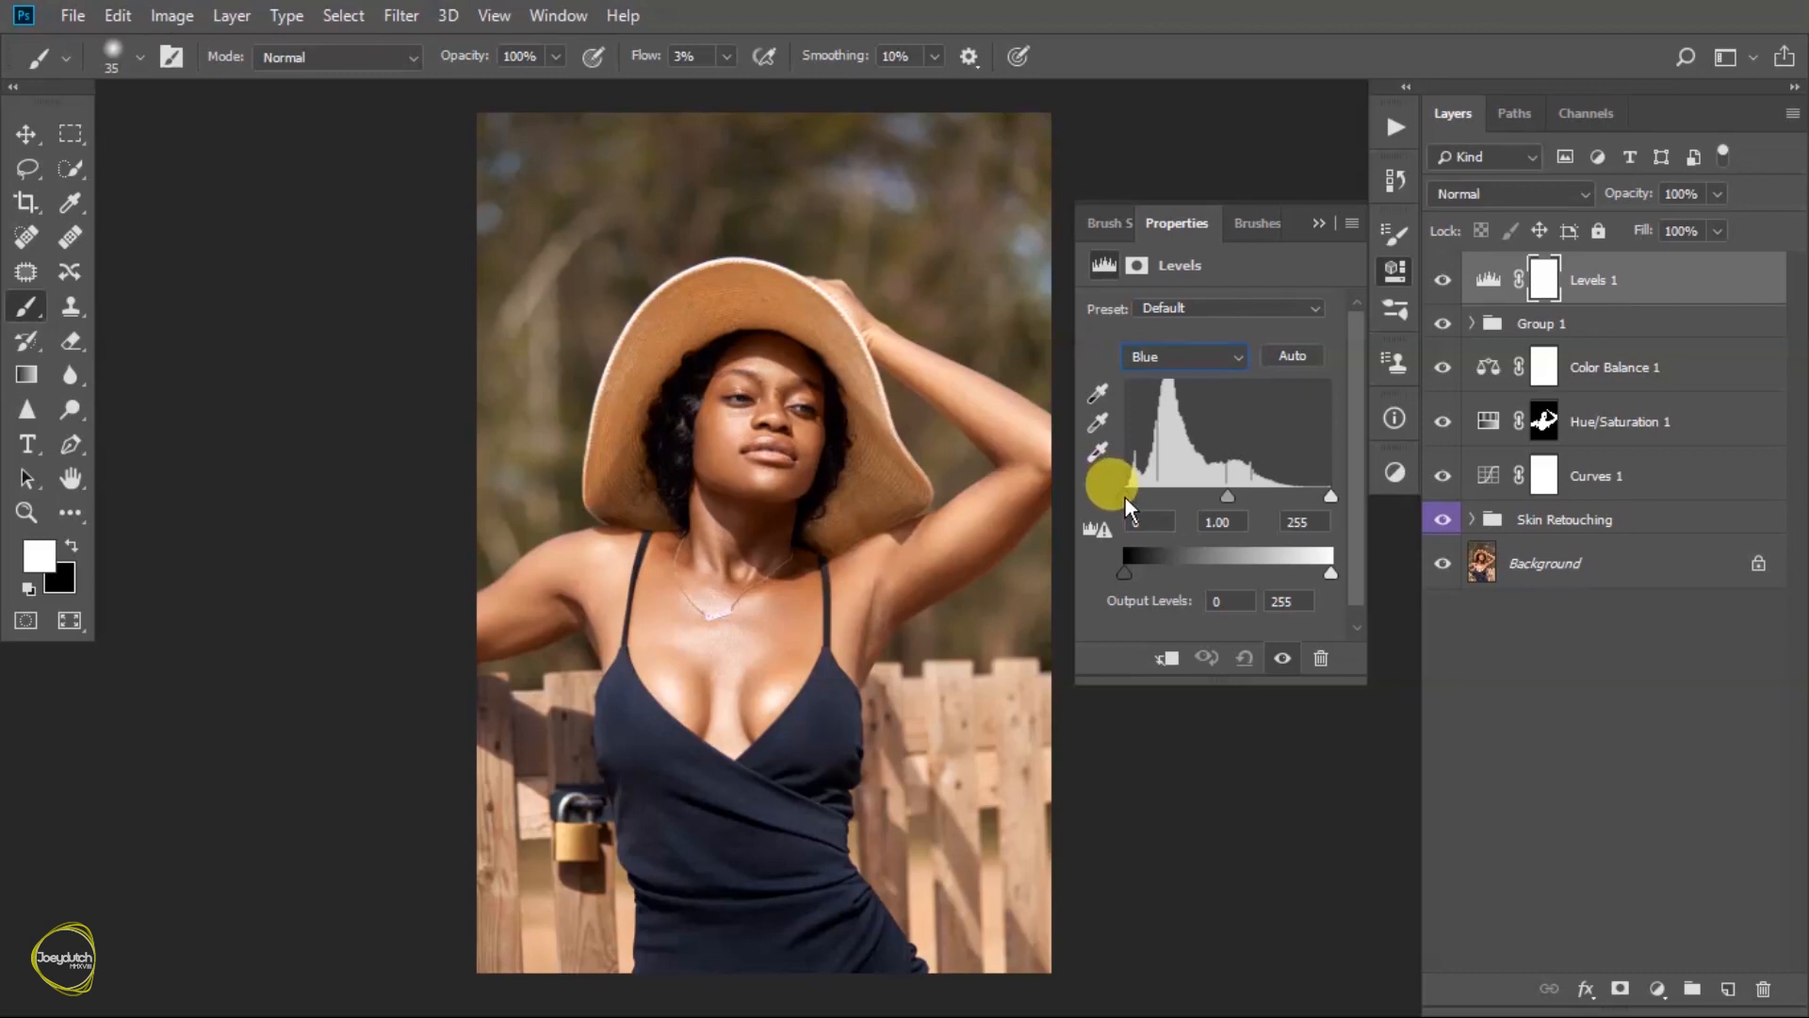
drag(1124, 496, 1134, 493)
mouse_move(1329, 495)
mouse_down()
mouse_move(1267, 494)
mouse_move(1341, 490)
mouse_up()
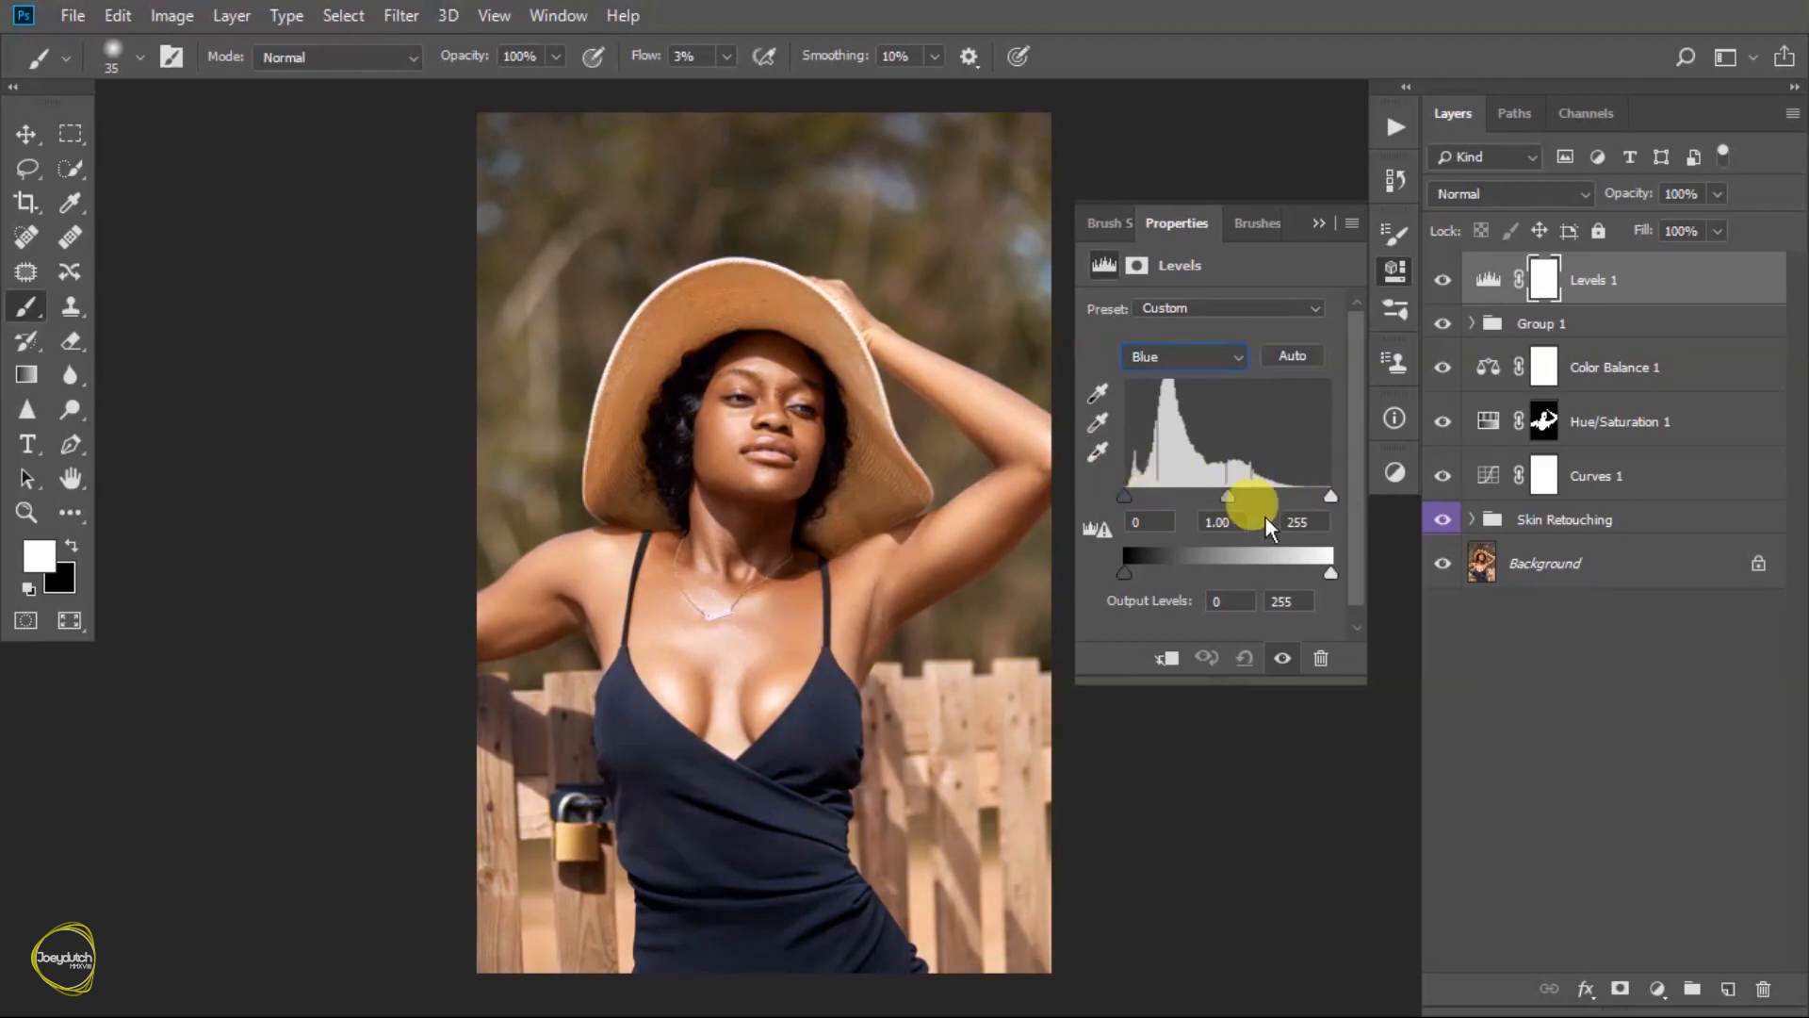
click(1319, 522)
text(25)
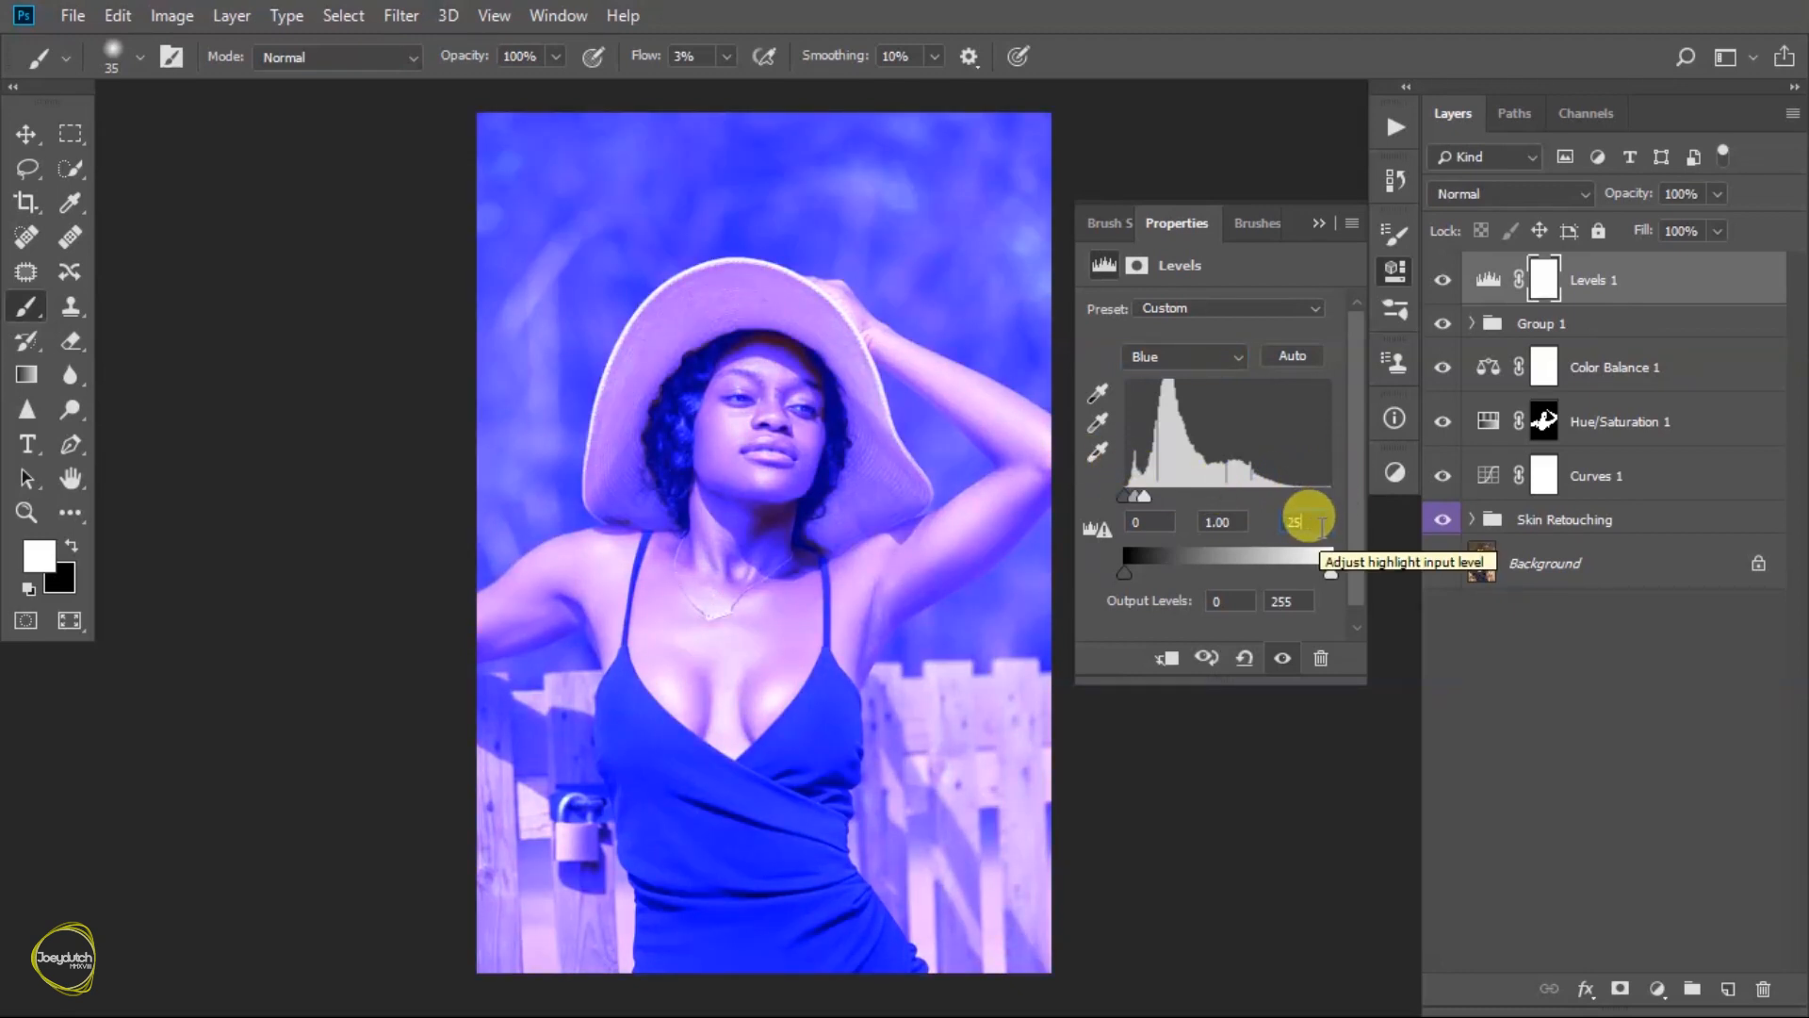
text(3)
text(2)
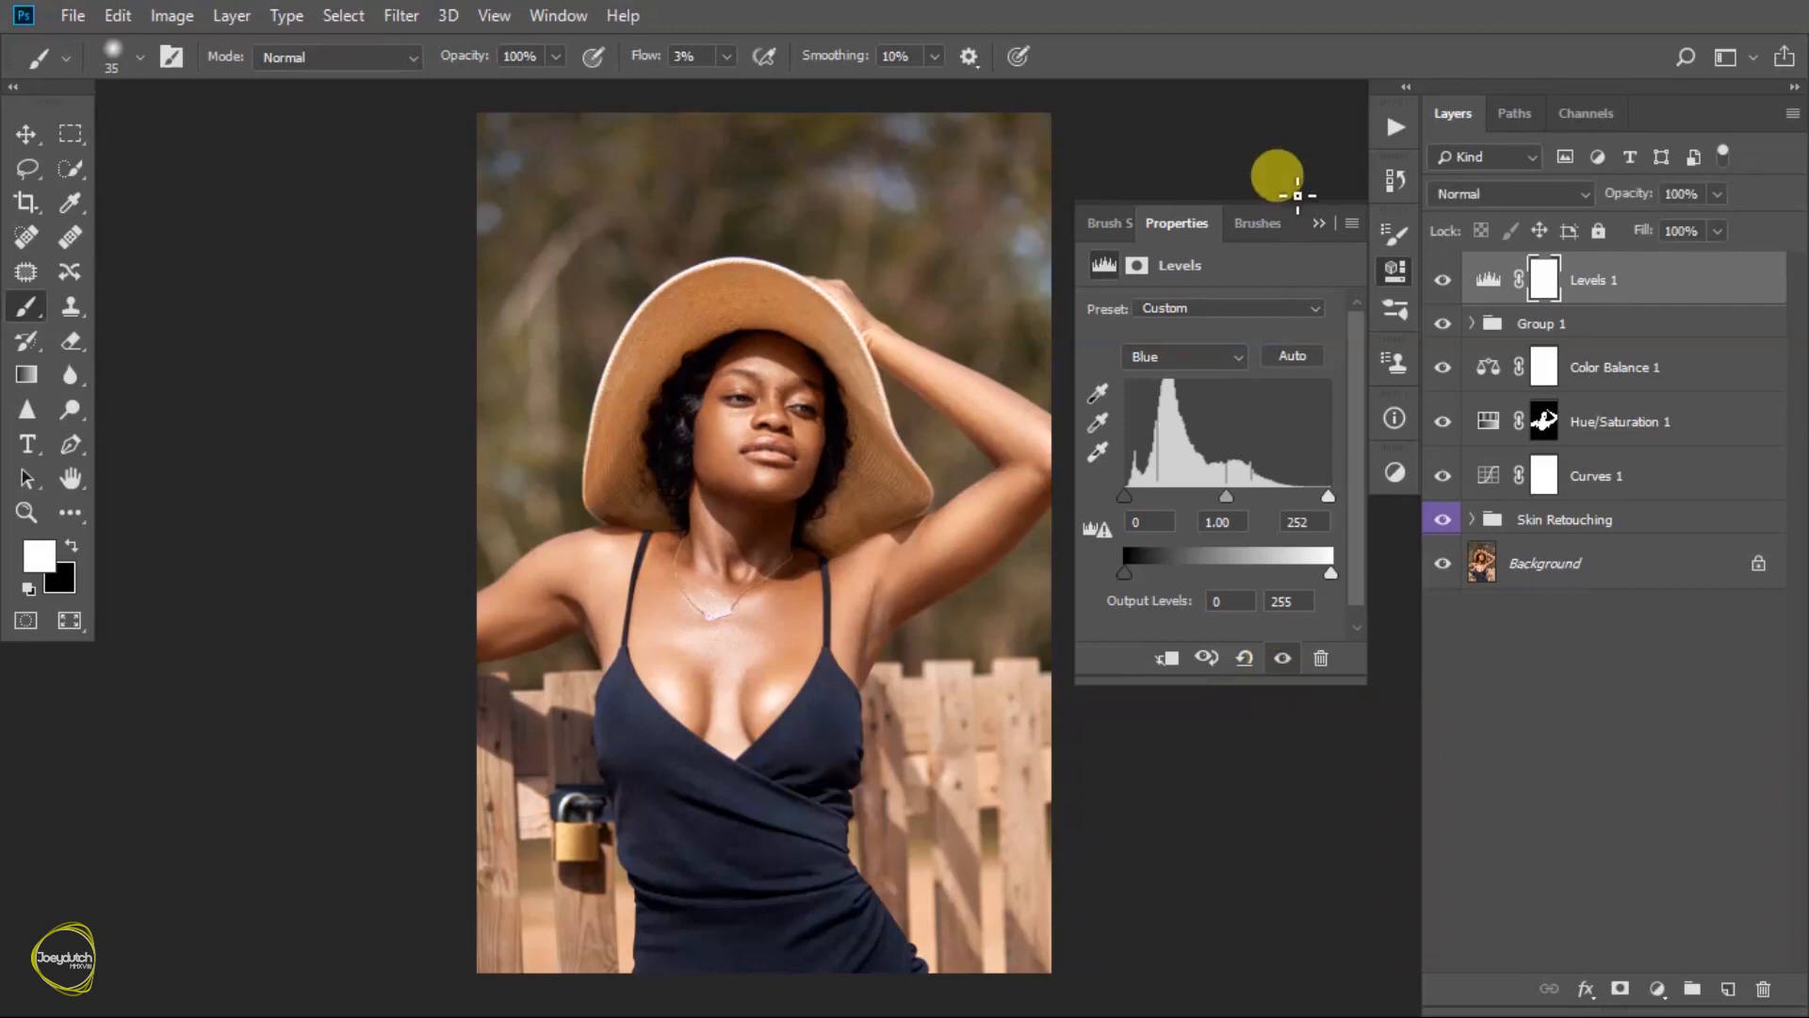
- Lower the Levels layer's opacity to 41%
click(1319, 223)
click(1717, 193)
drag(1656, 218, 1647, 228)
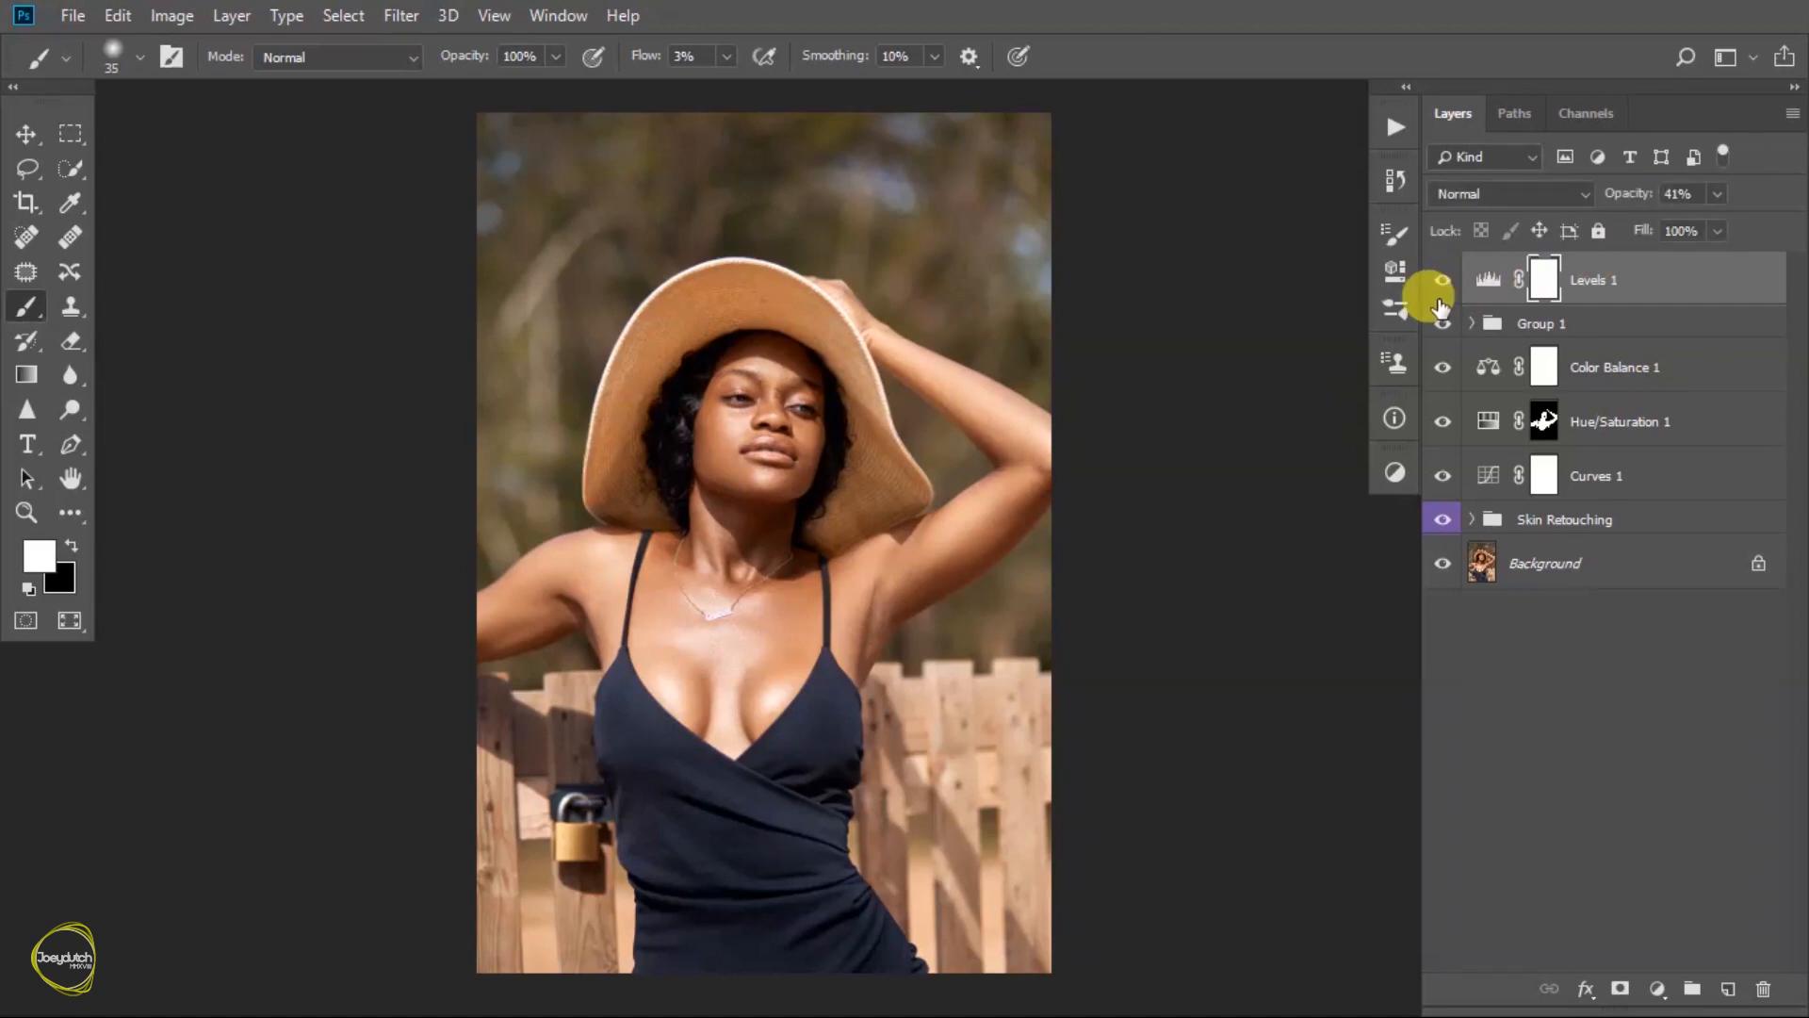
- Add a Black & White adjustment layer above the Levels layer
drag(848, 482, 694, 489)
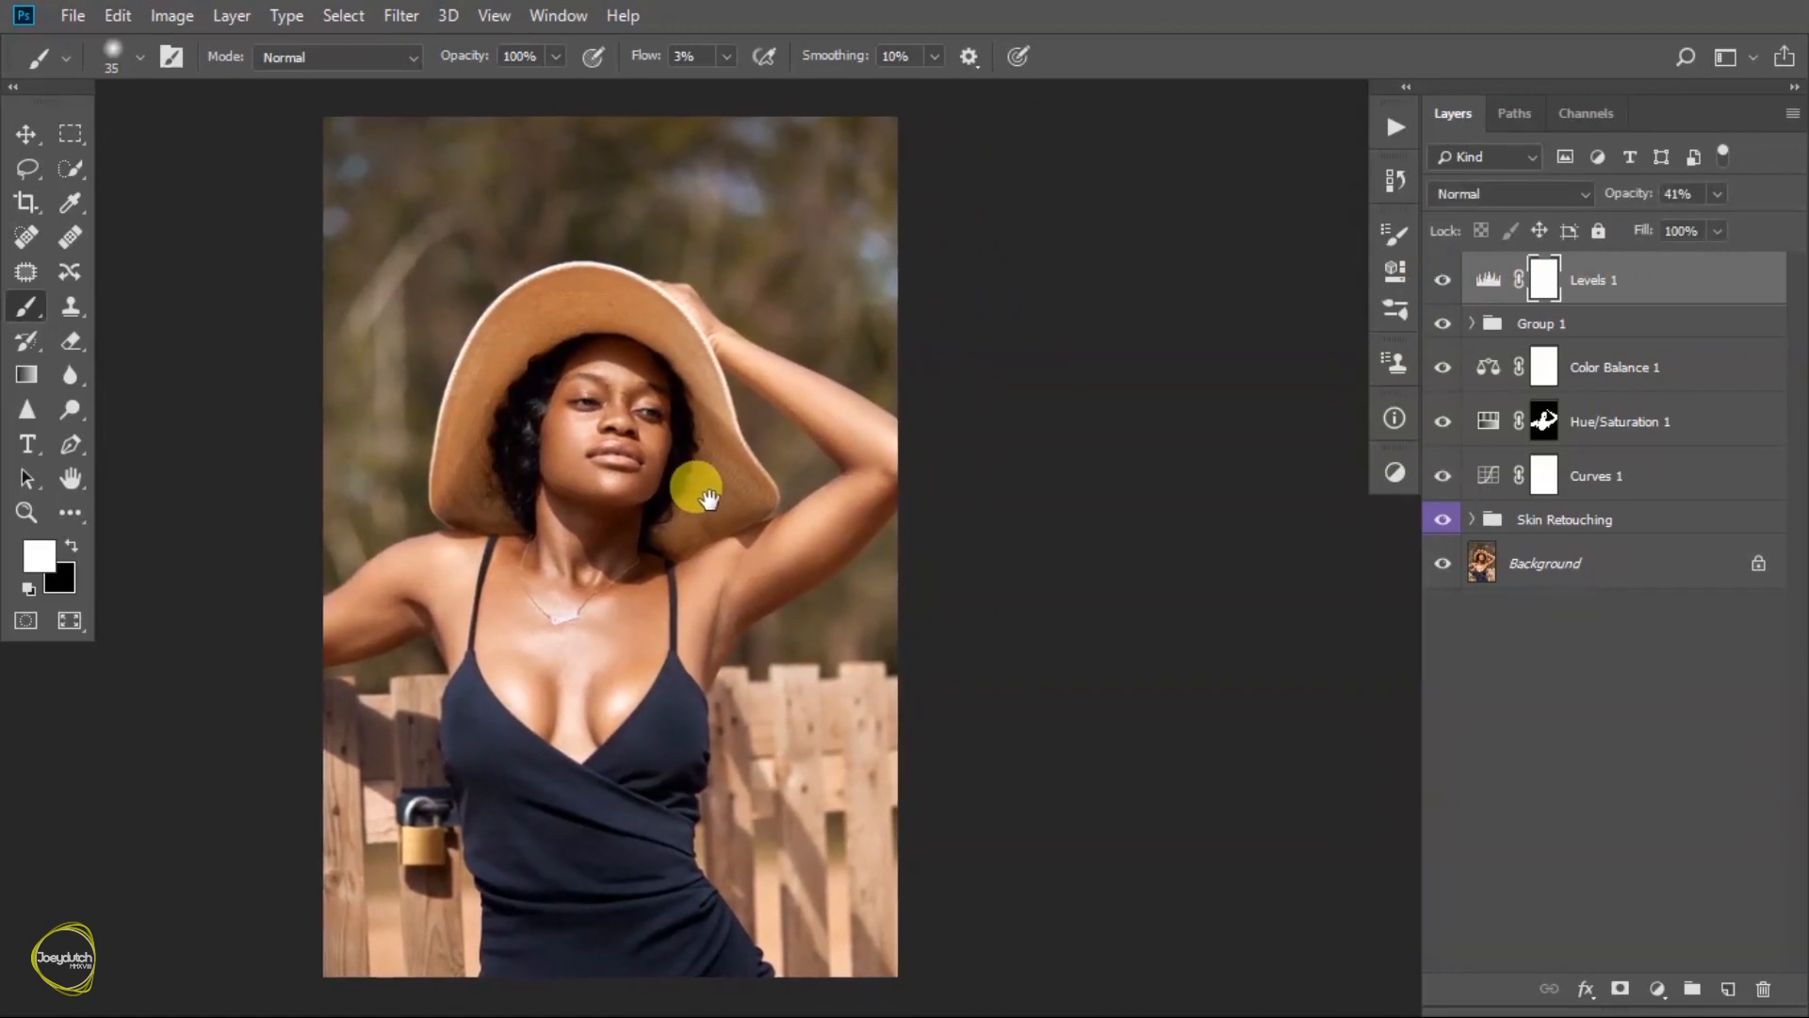
click(1395, 472)
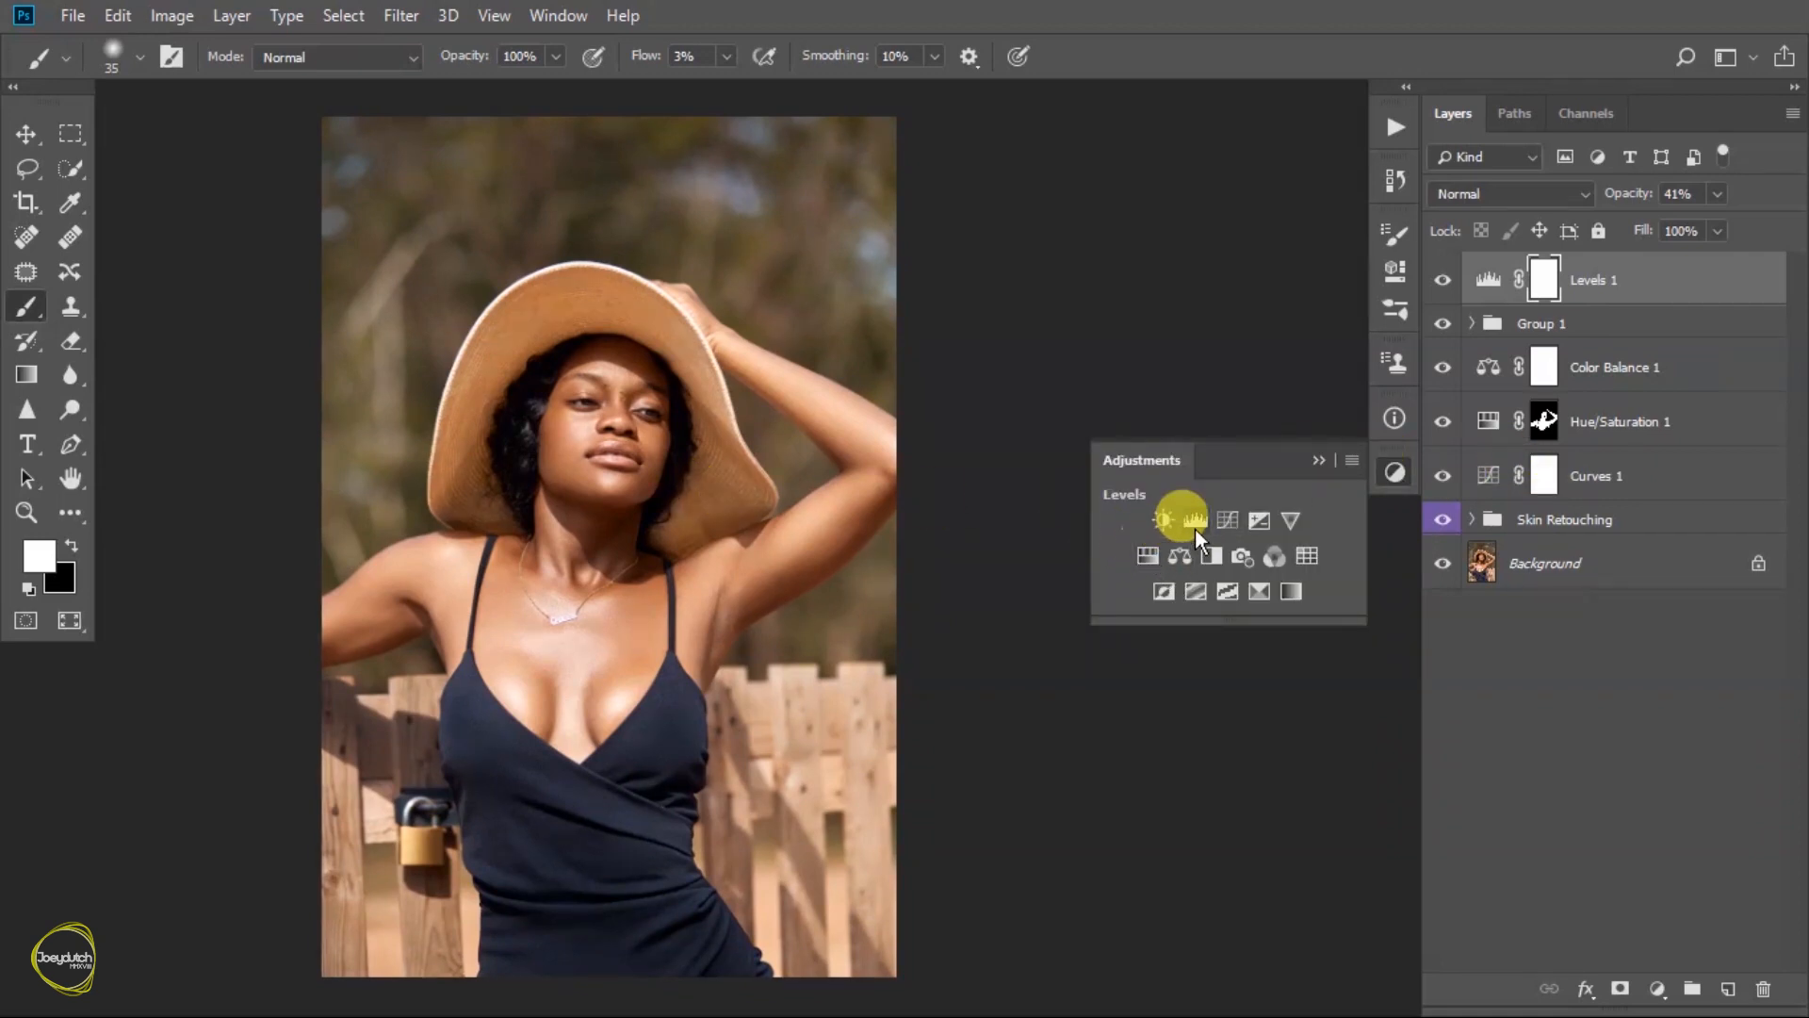
click(1213, 555)
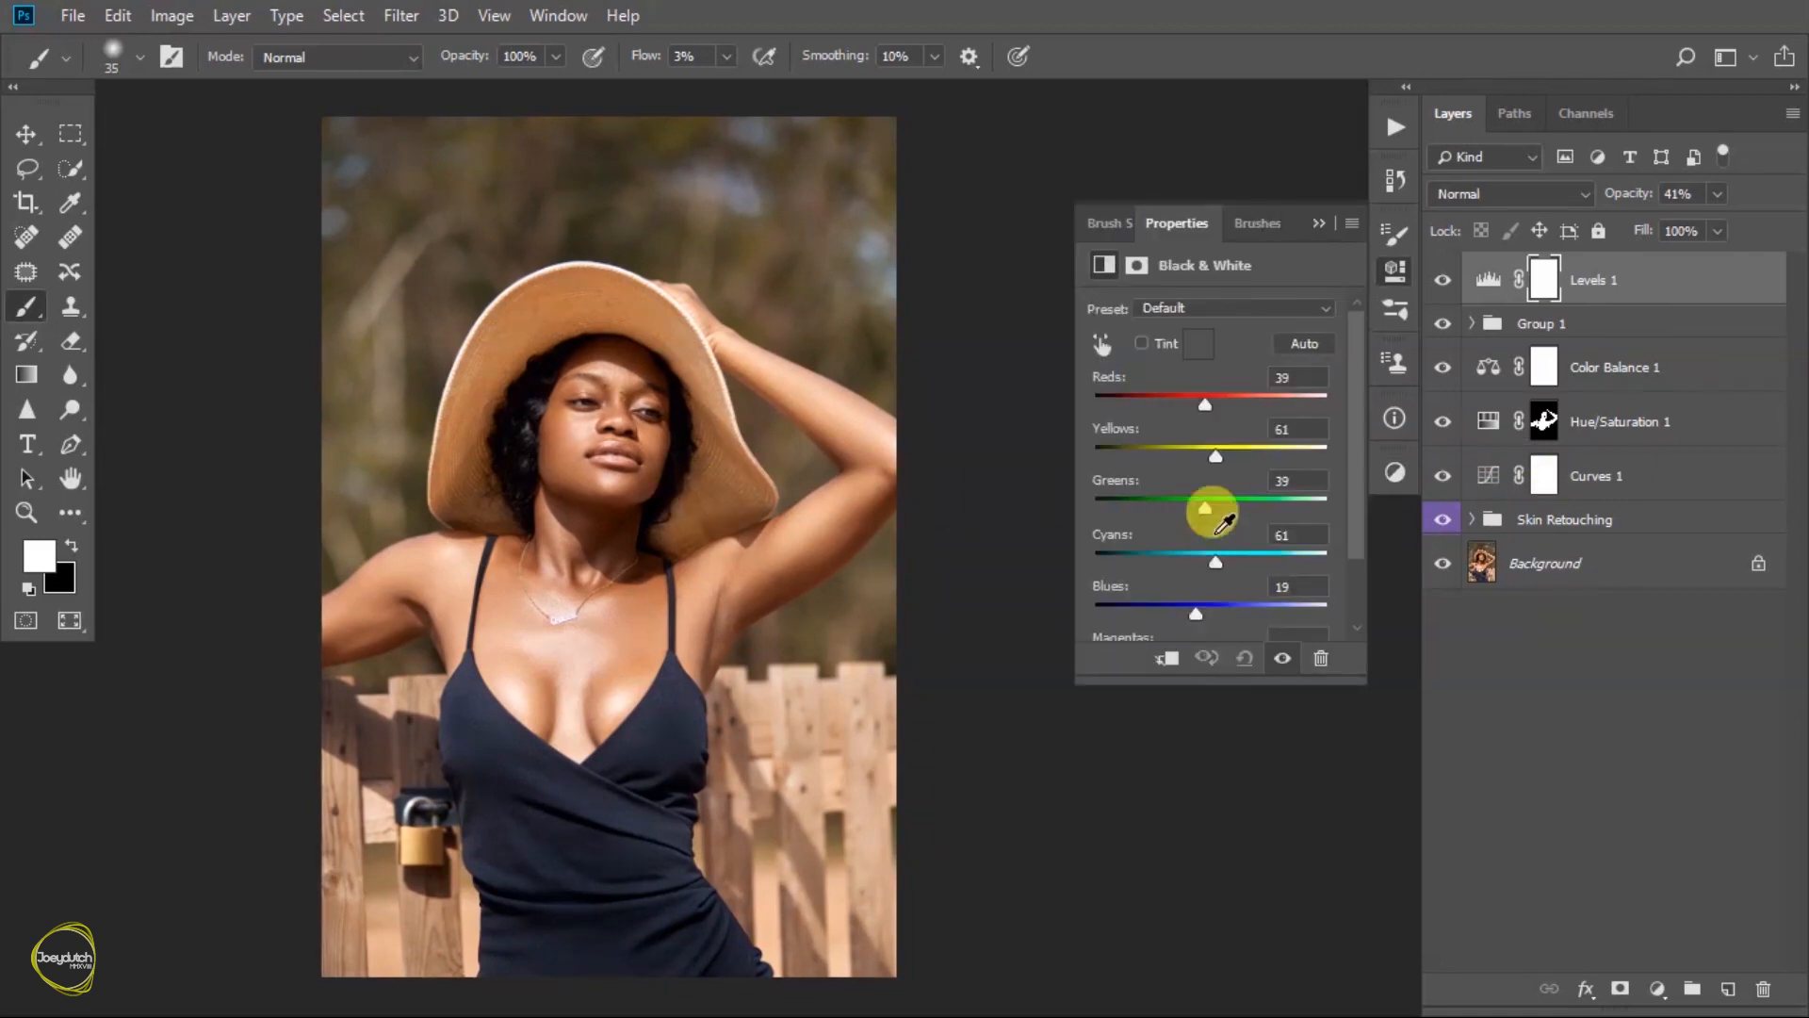
- Turn on tinting for the Black & White adjustment and set the tint colour to pale cream #fff7e6
click(1143, 344)
click(1199, 344)
drag(1171, 352, 1135, 309)
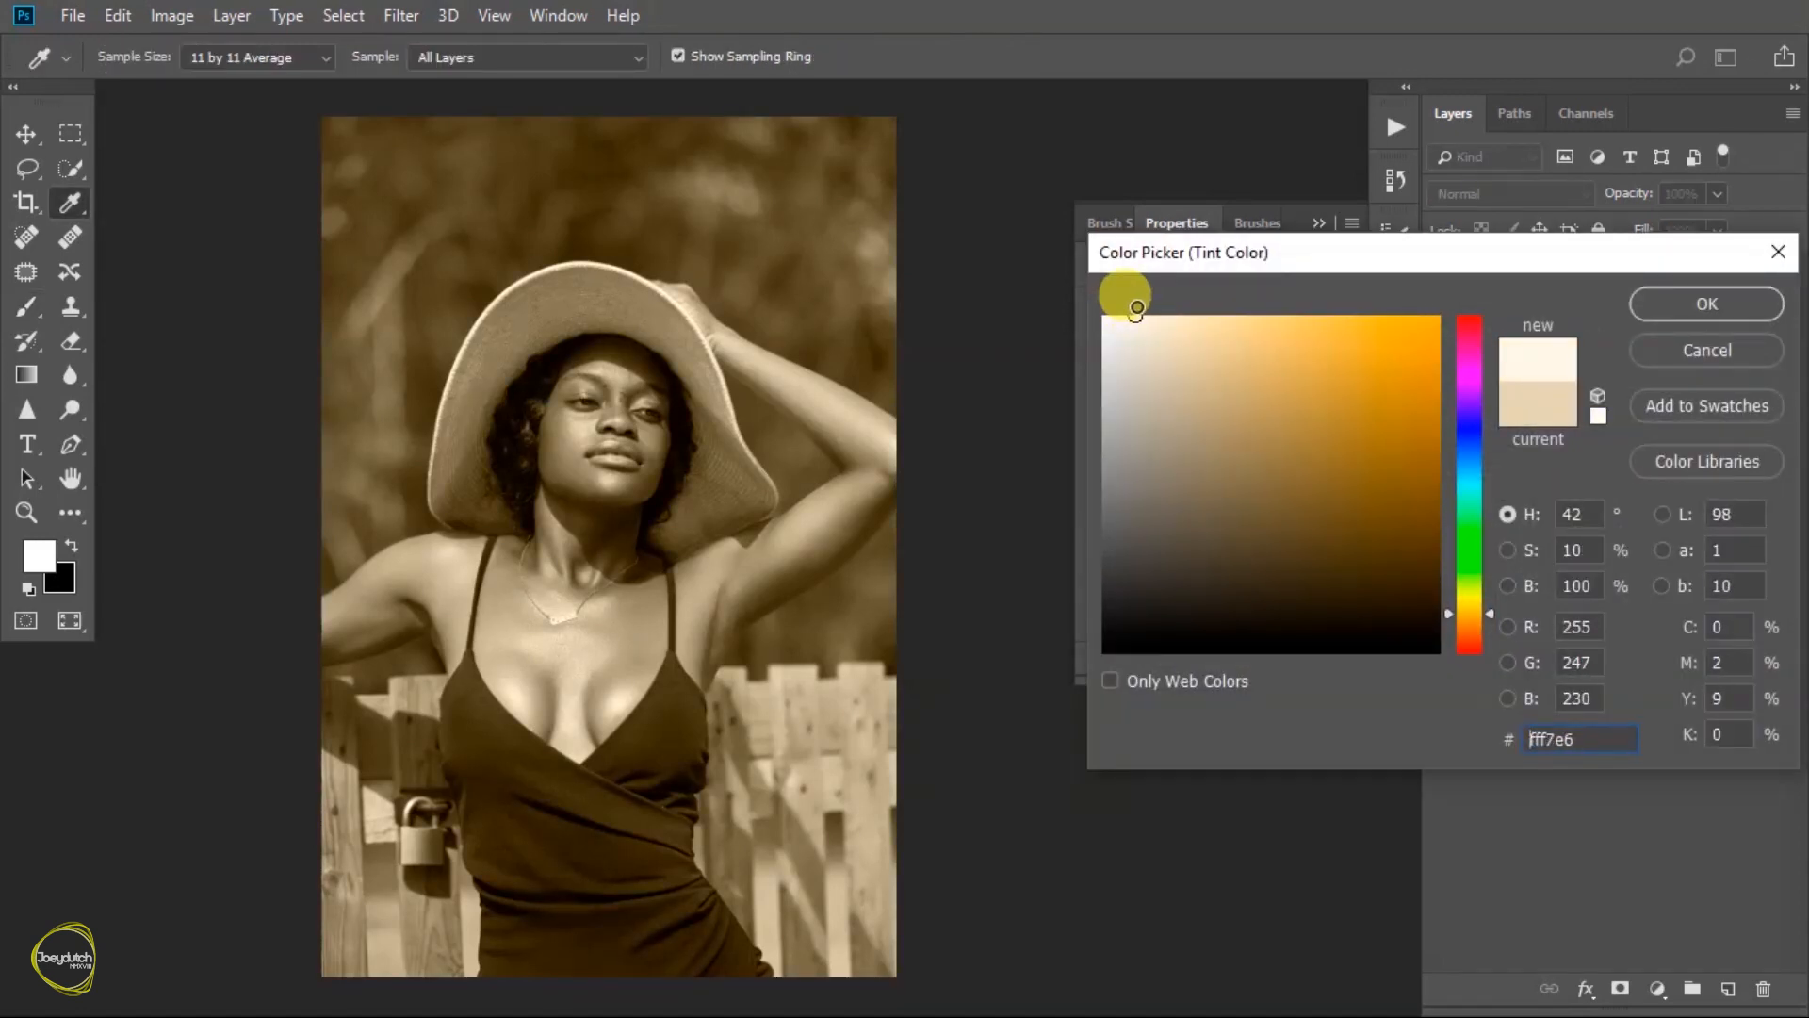
click(1681, 314)
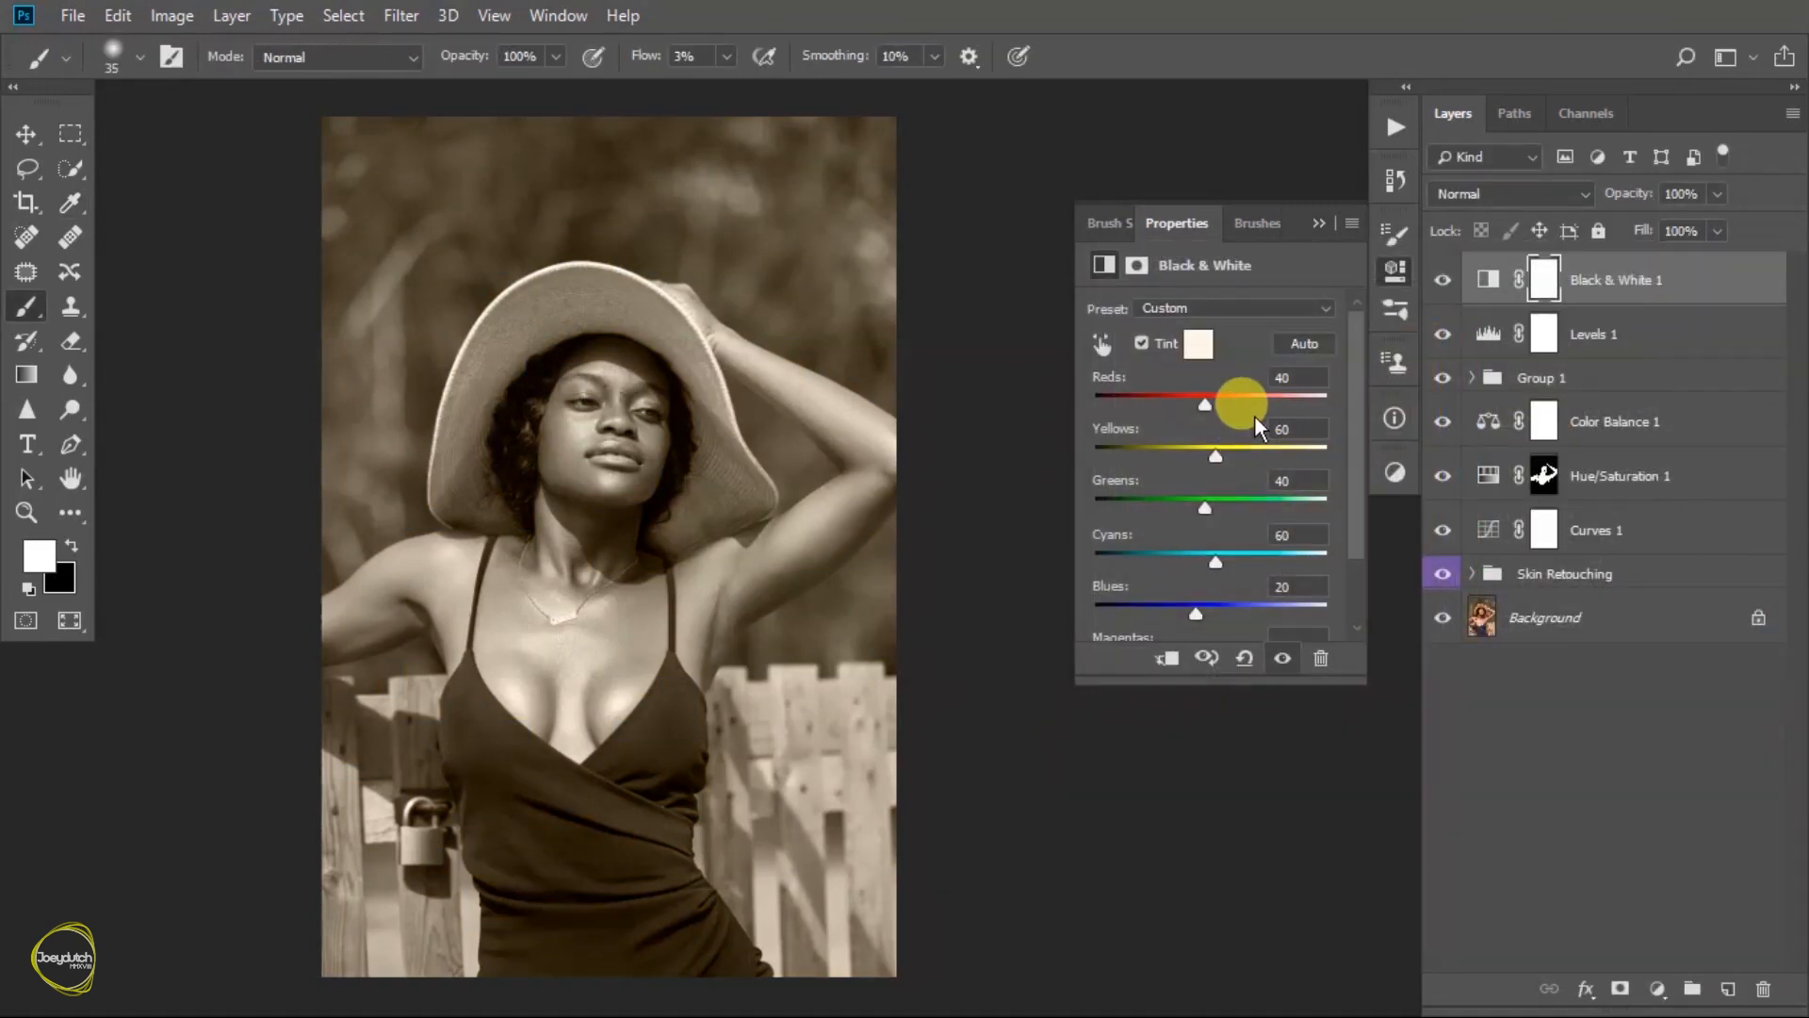
- Set the Black & White adjustment's Greens to -32, Yellows to 44 and Reds to 67
mouse_move(1202, 524)
mouse_down()
mouse_move(1157, 513)
mouse_move(1172, 509)
mouse_up()
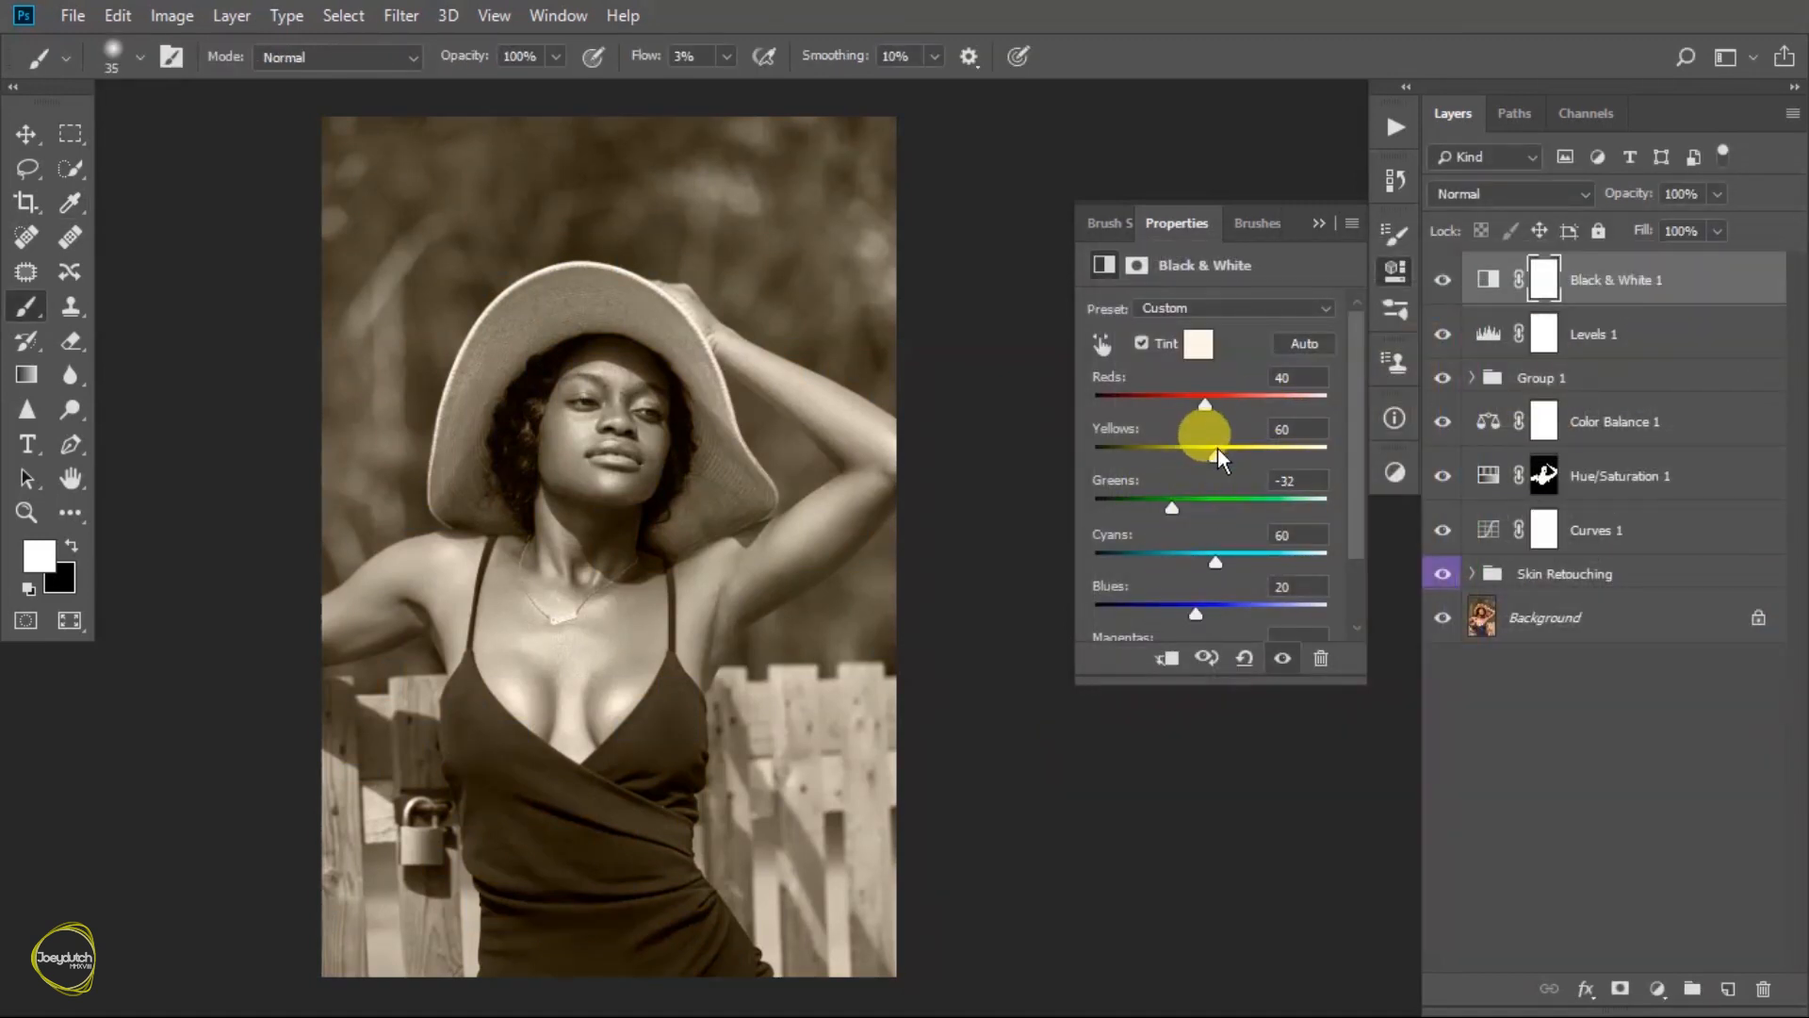
drag(1204, 397, 1218, 406)
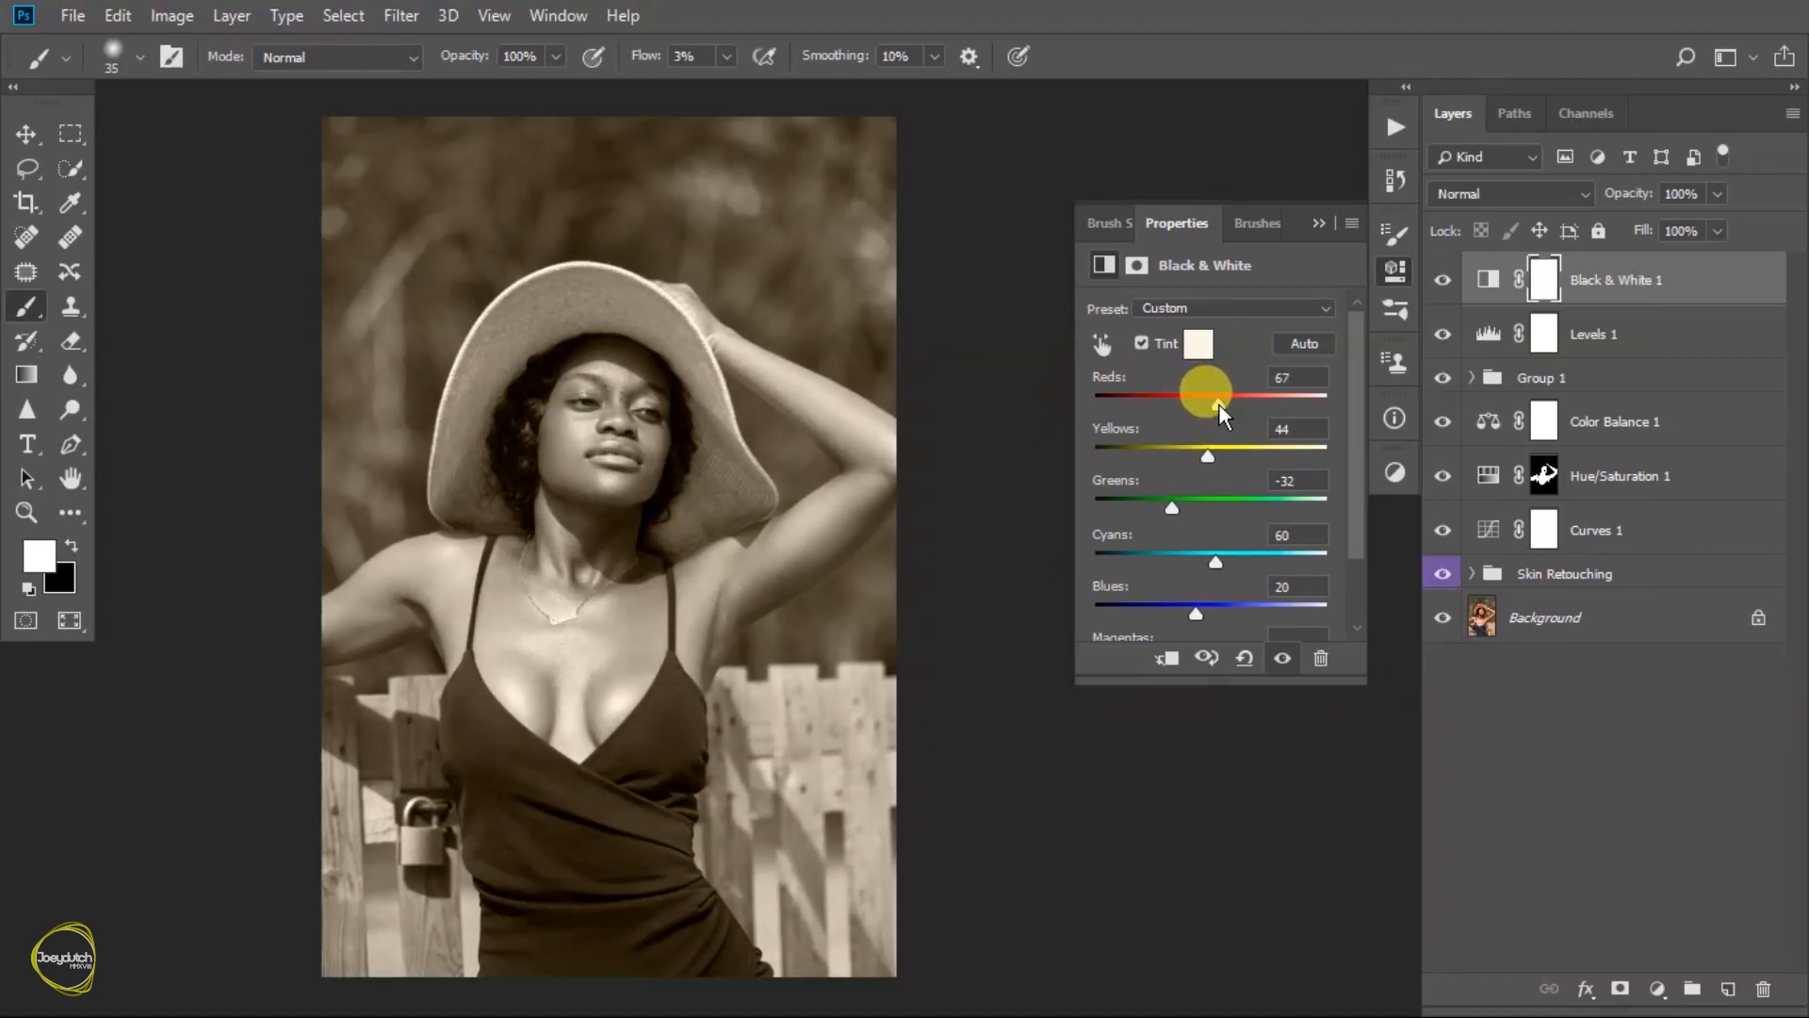
click(1319, 223)
- Change the Black & White layer's blend mode to Soft Light and lower its opacity to 7%
click(1513, 194)
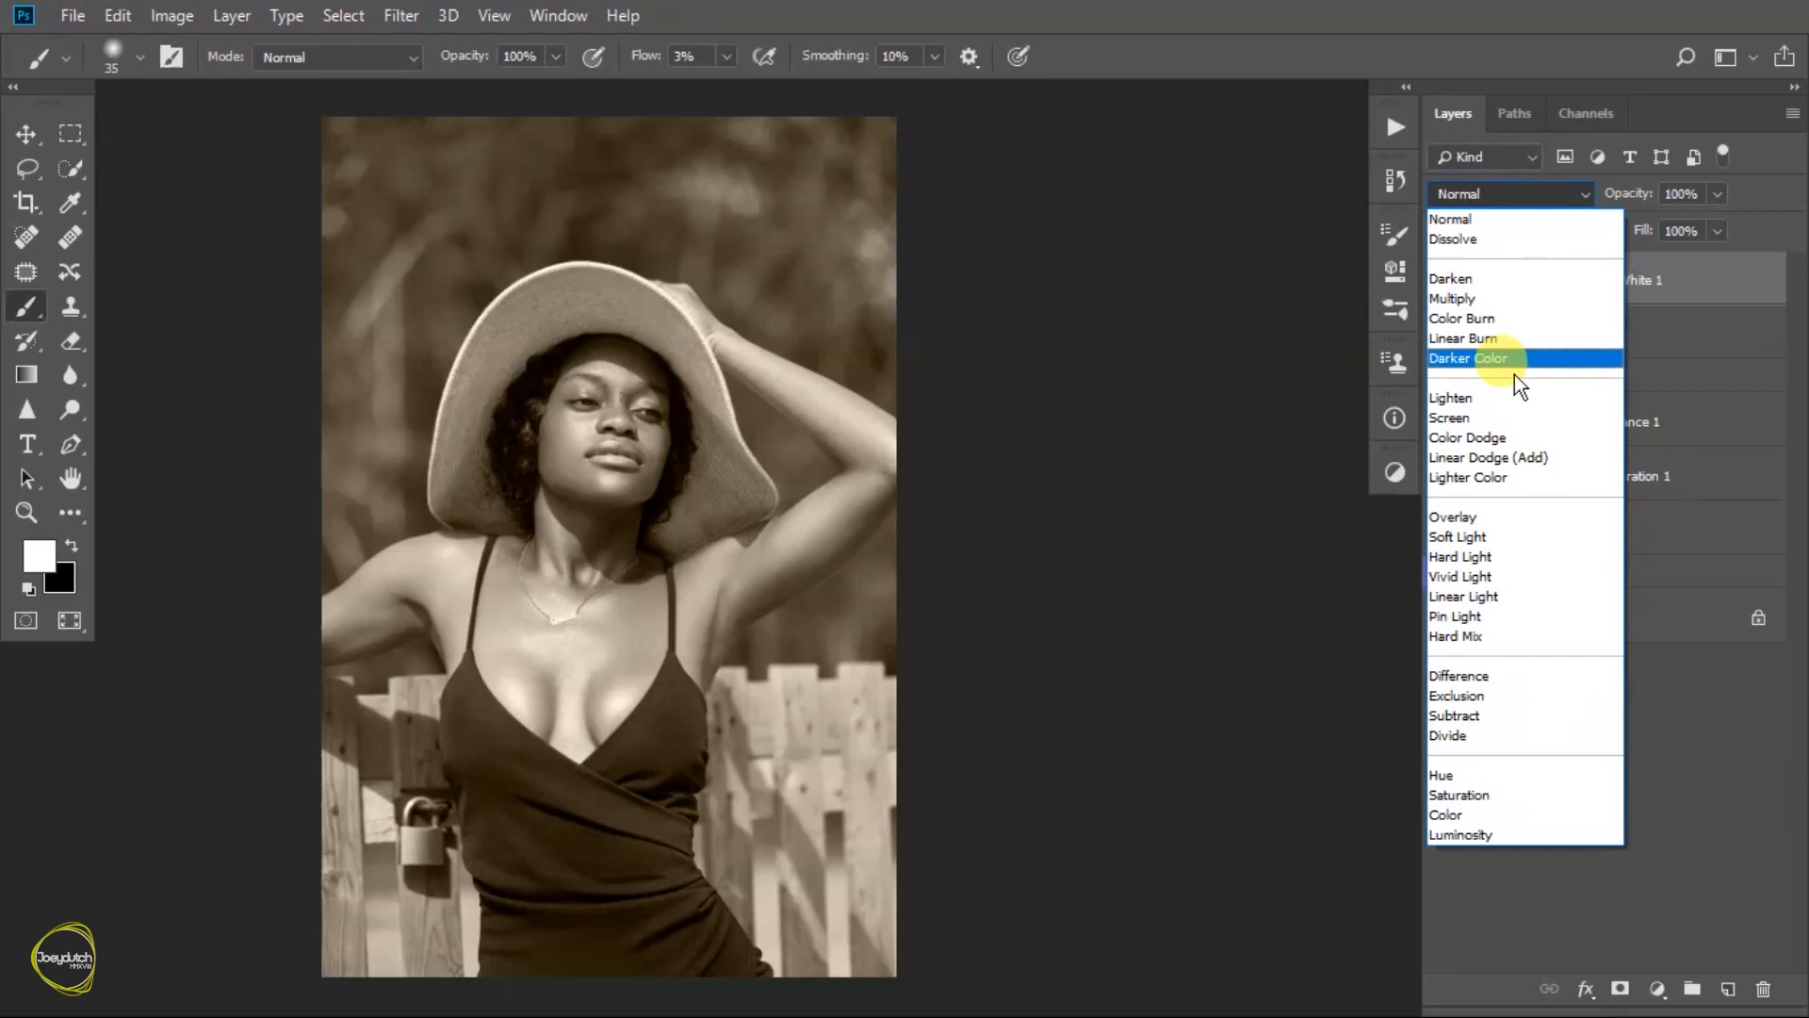
click(1490, 537)
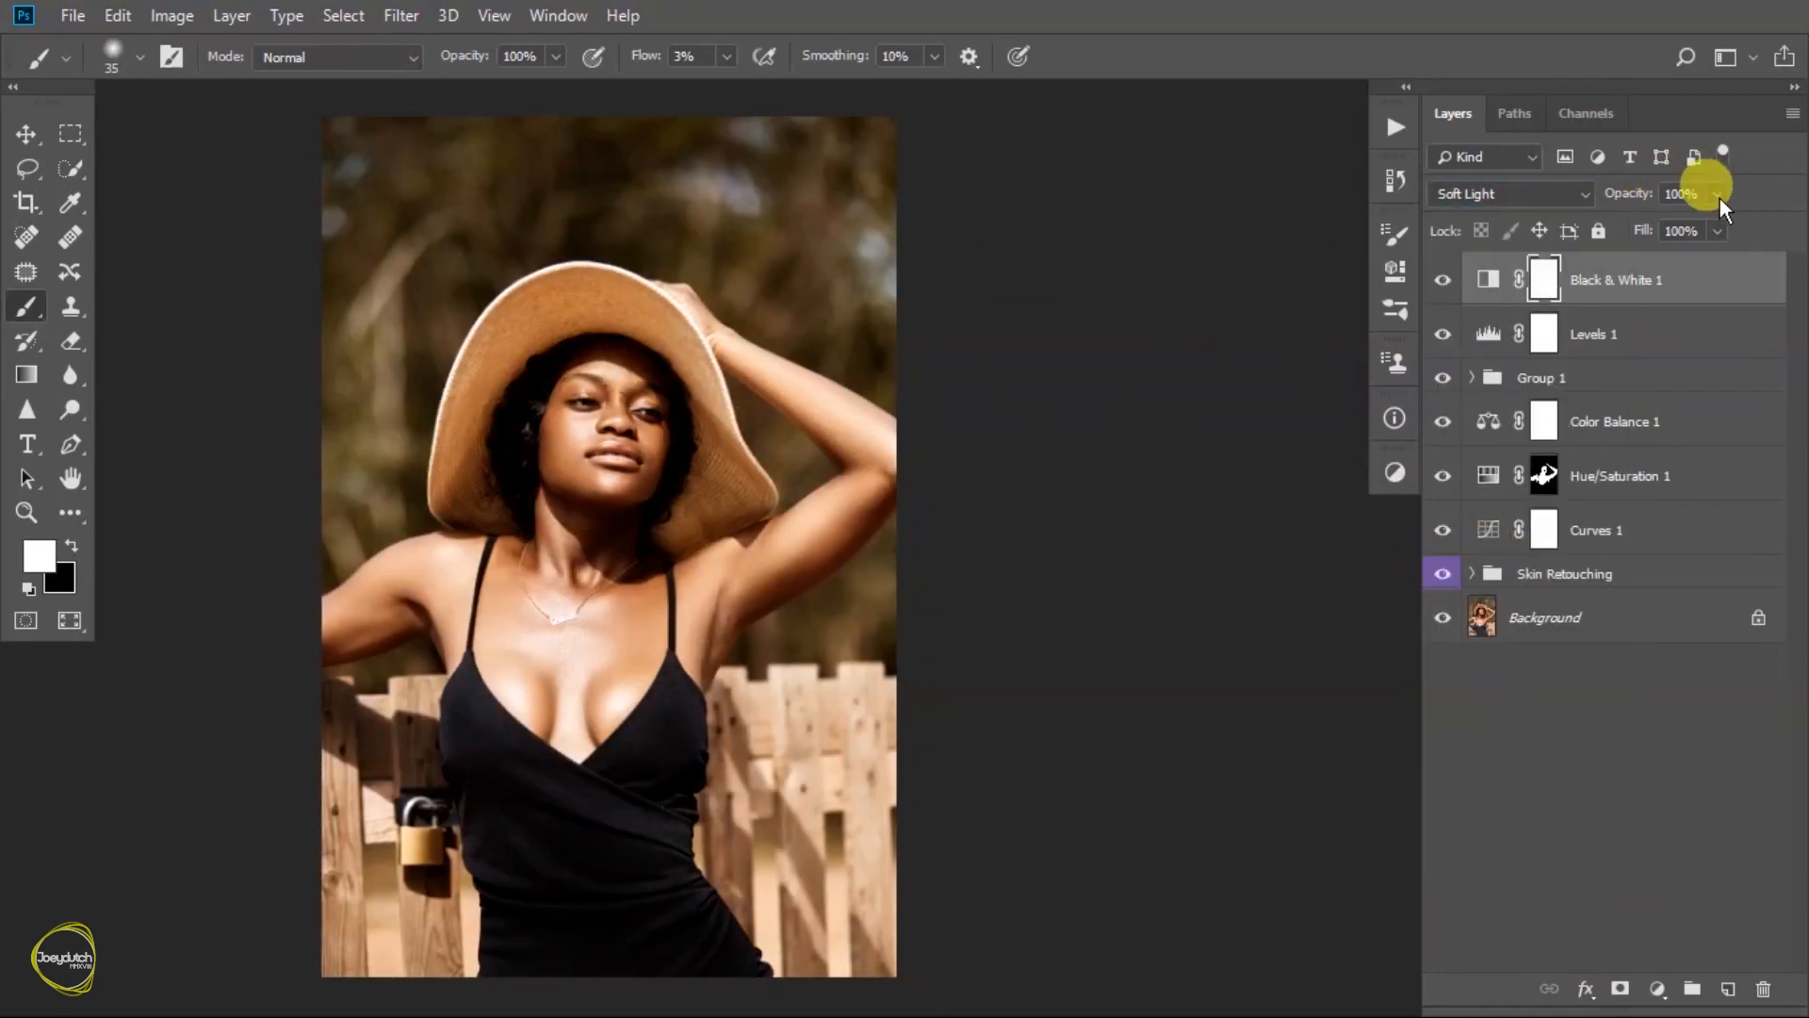
click(1607, 221)
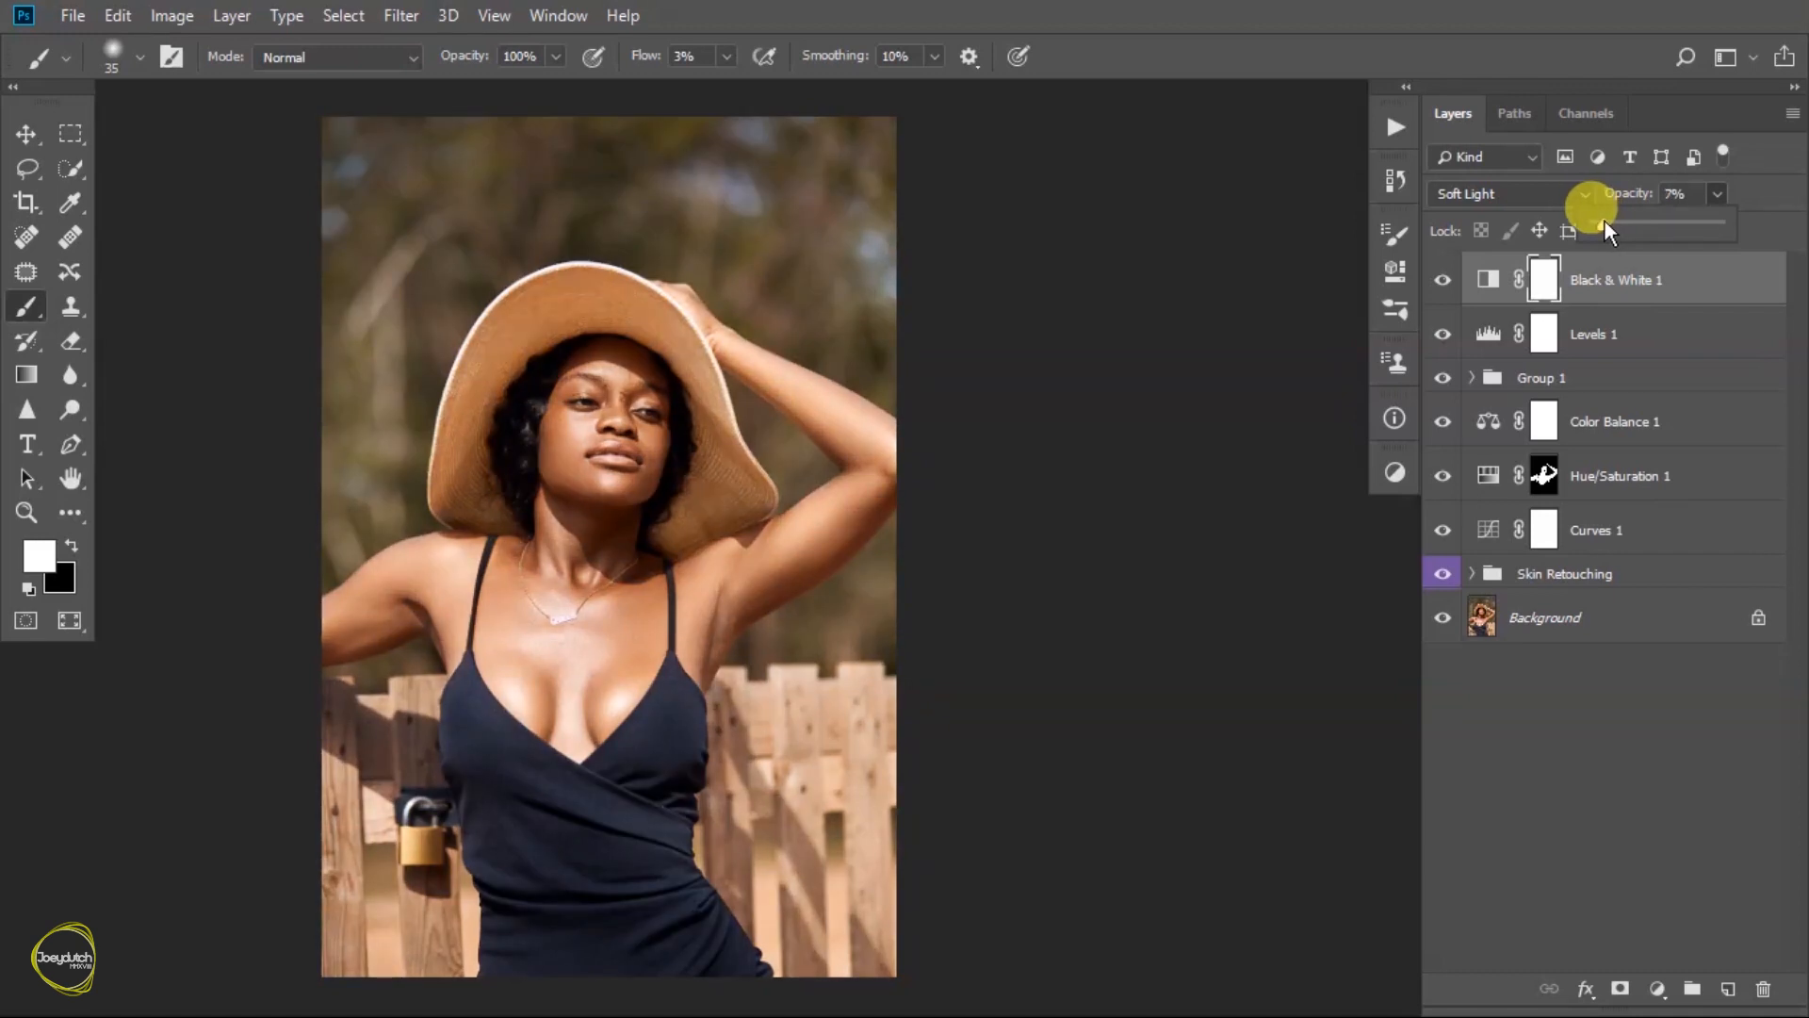
drag(1603, 223, 1607, 224)
- Compare the photo with and without the Black & White layer, leaving the layer visible
click(1442, 283)
click(1443, 283)
click(1443, 284)
click(1443, 283)
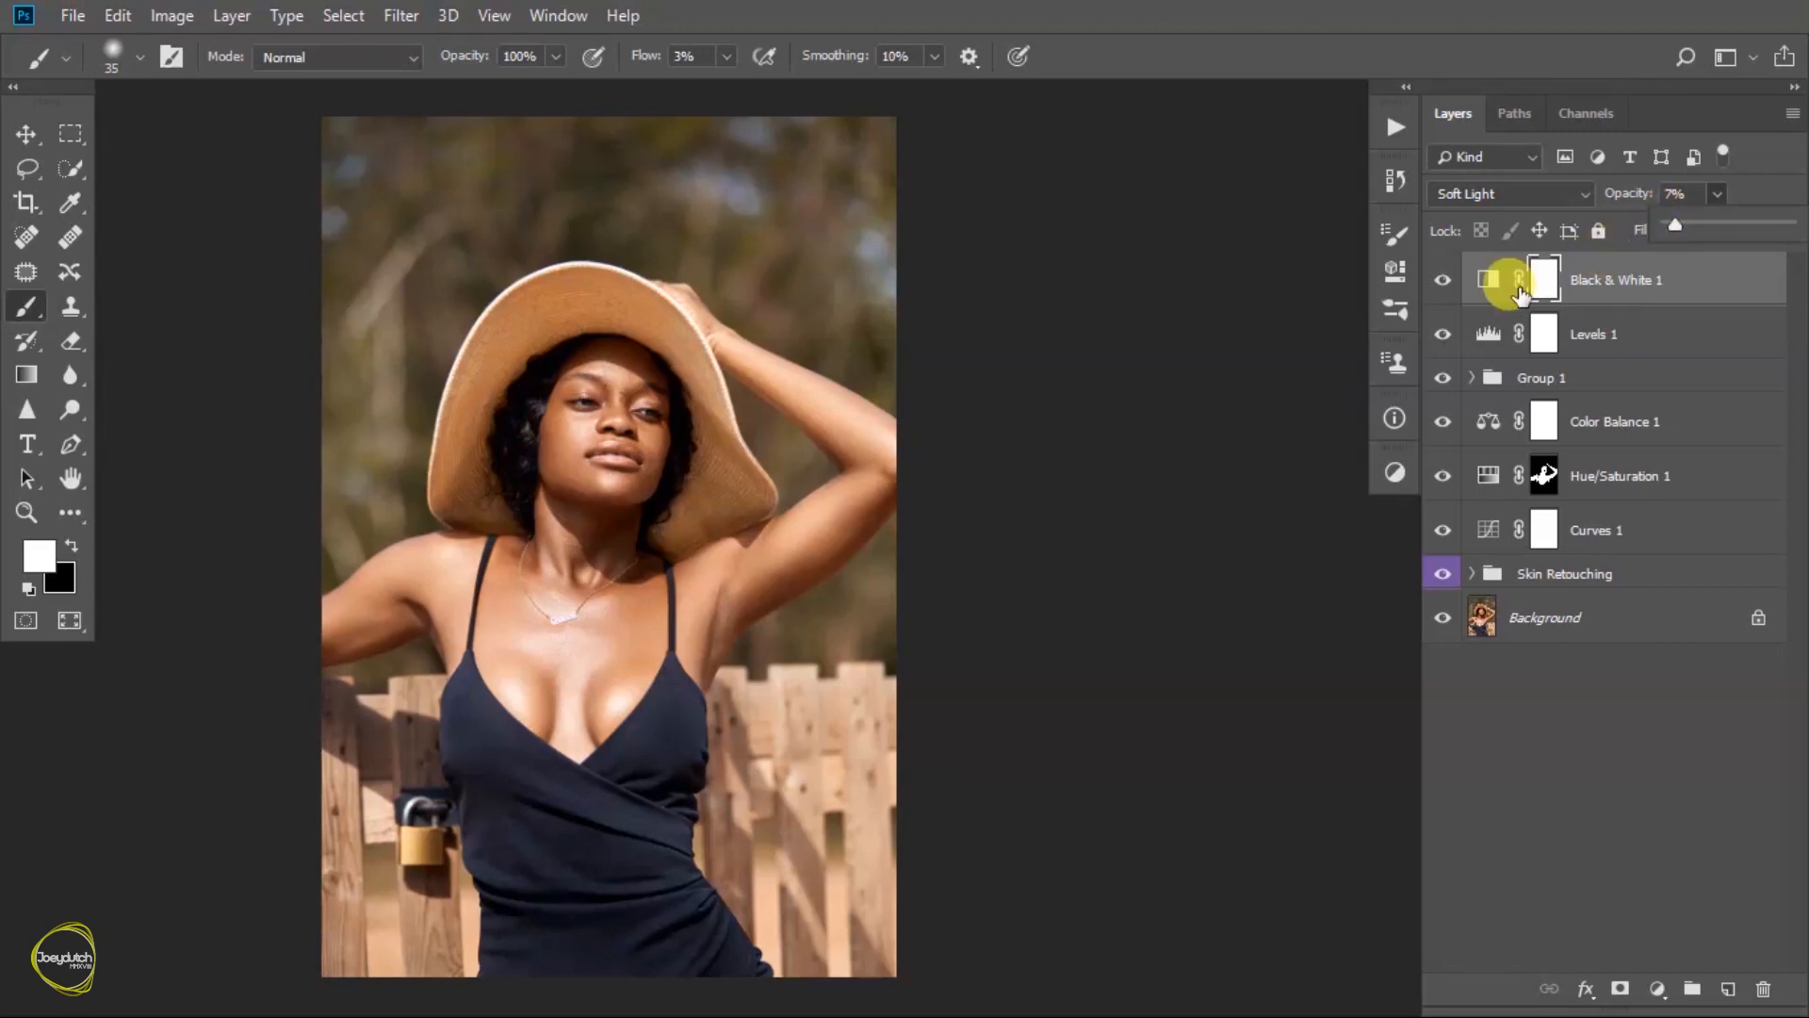
click(1445, 282)
click(1446, 285)
click(1446, 284)
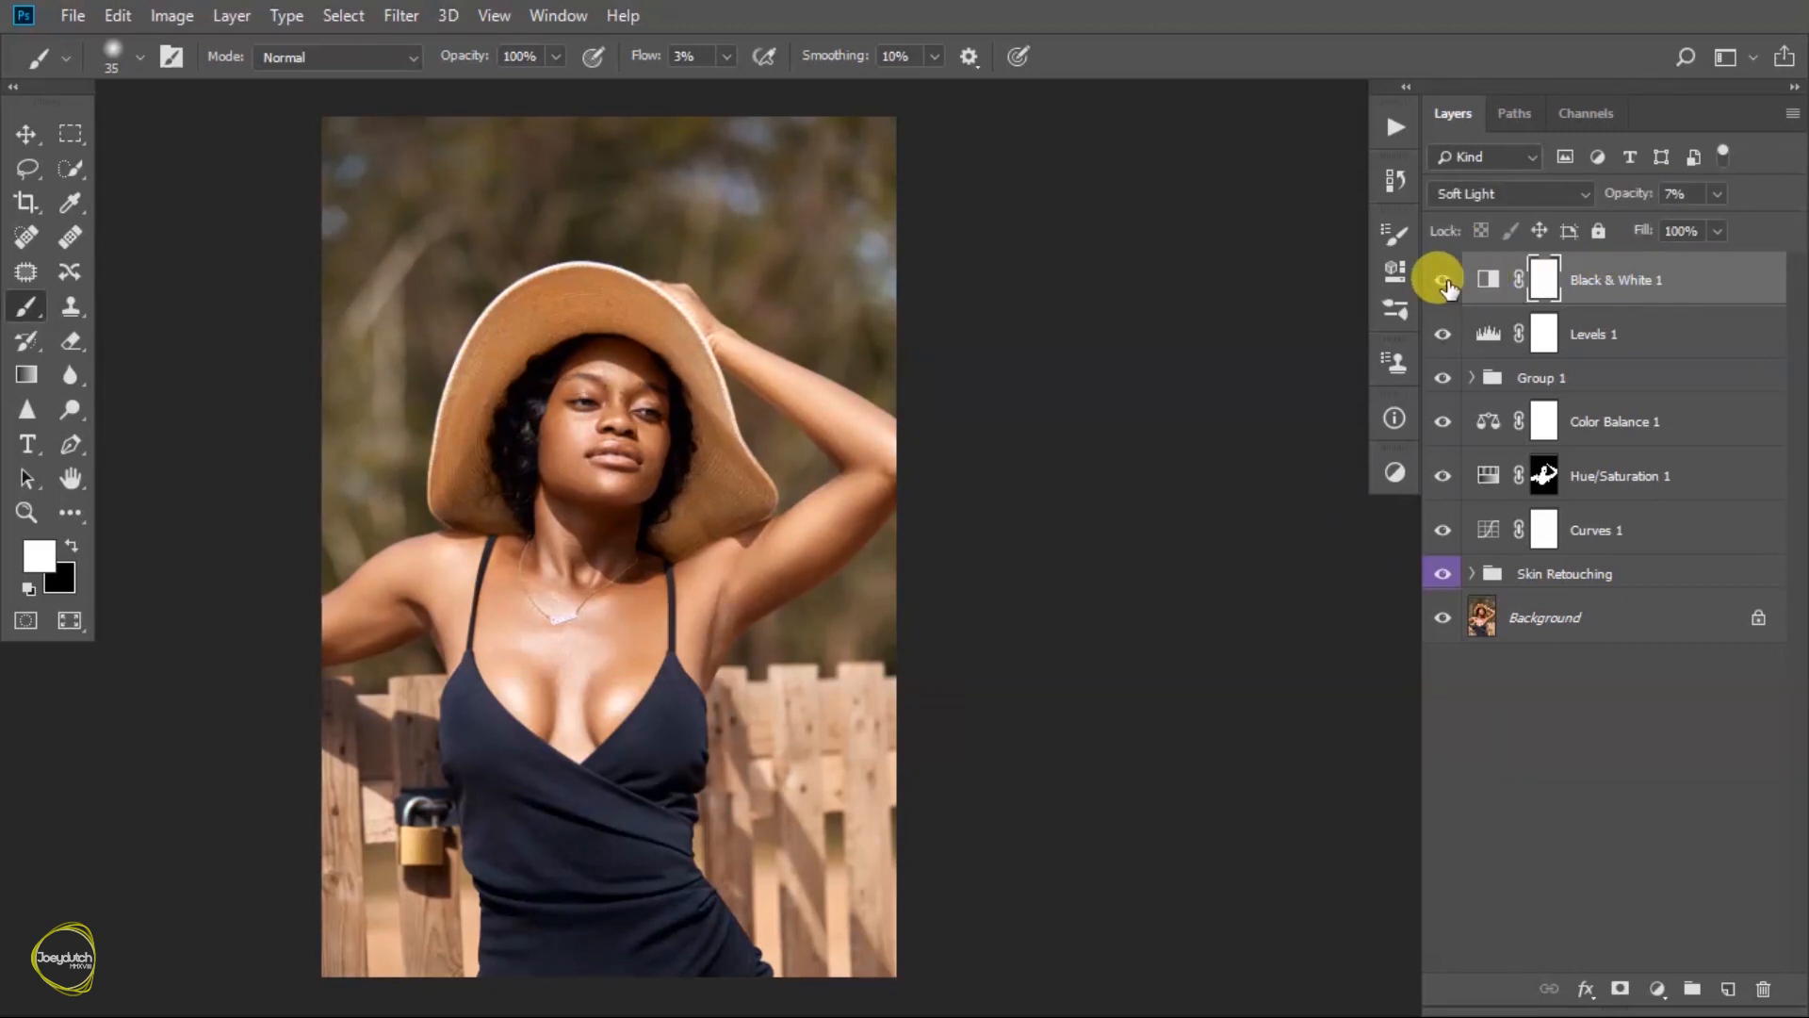
- Add a Photo Filter adjustment layer on top using the Cyan filter at 45% density
click(1396, 473)
click(1241, 558)
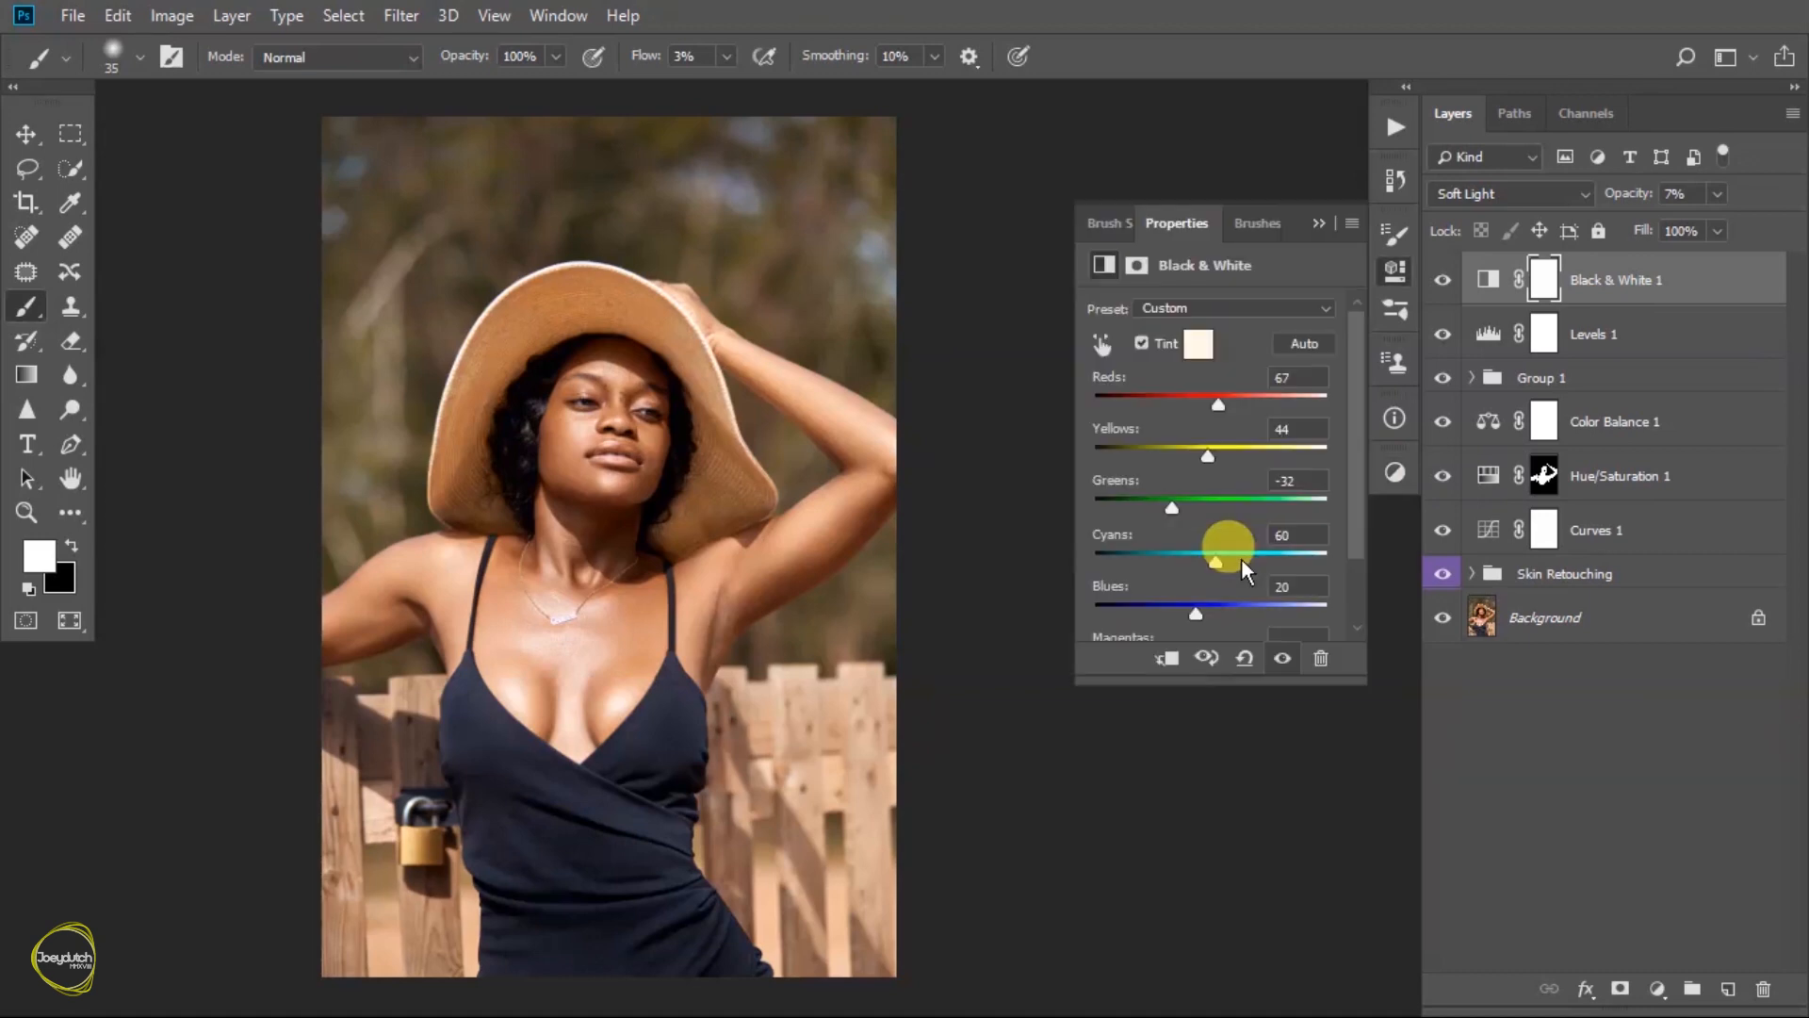
click(1237, 309)
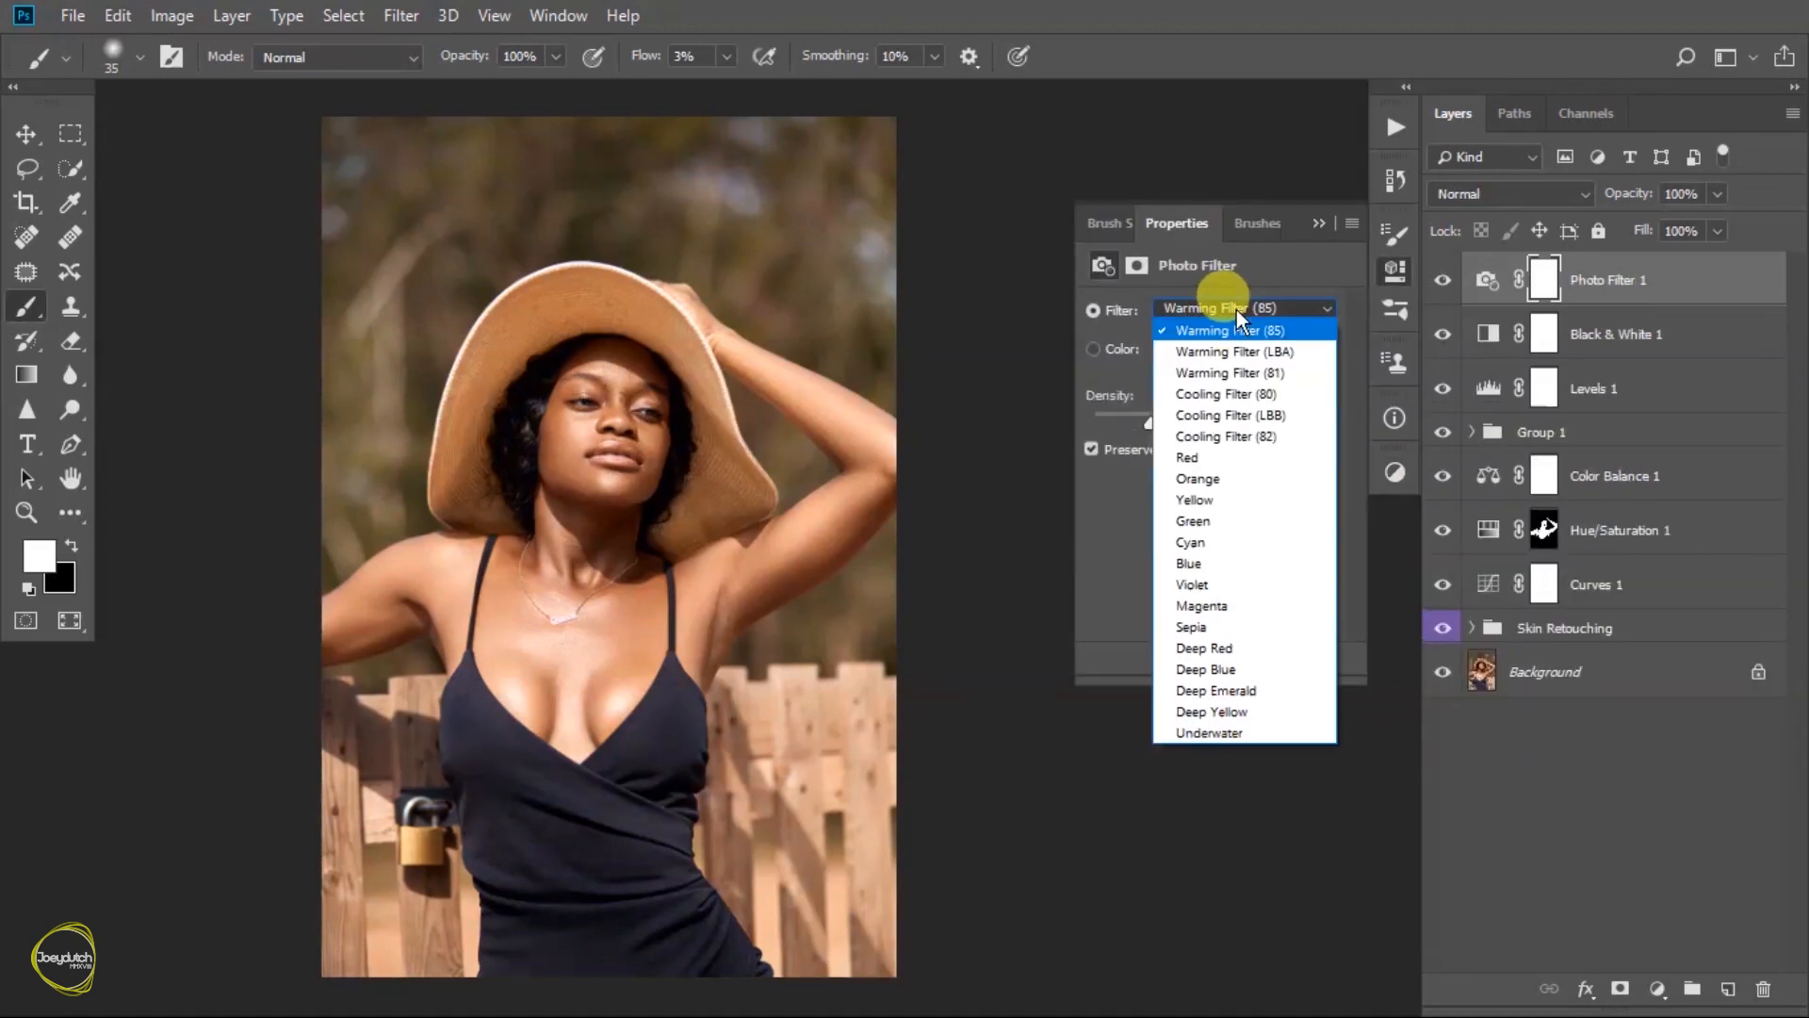
click(1189, 542)
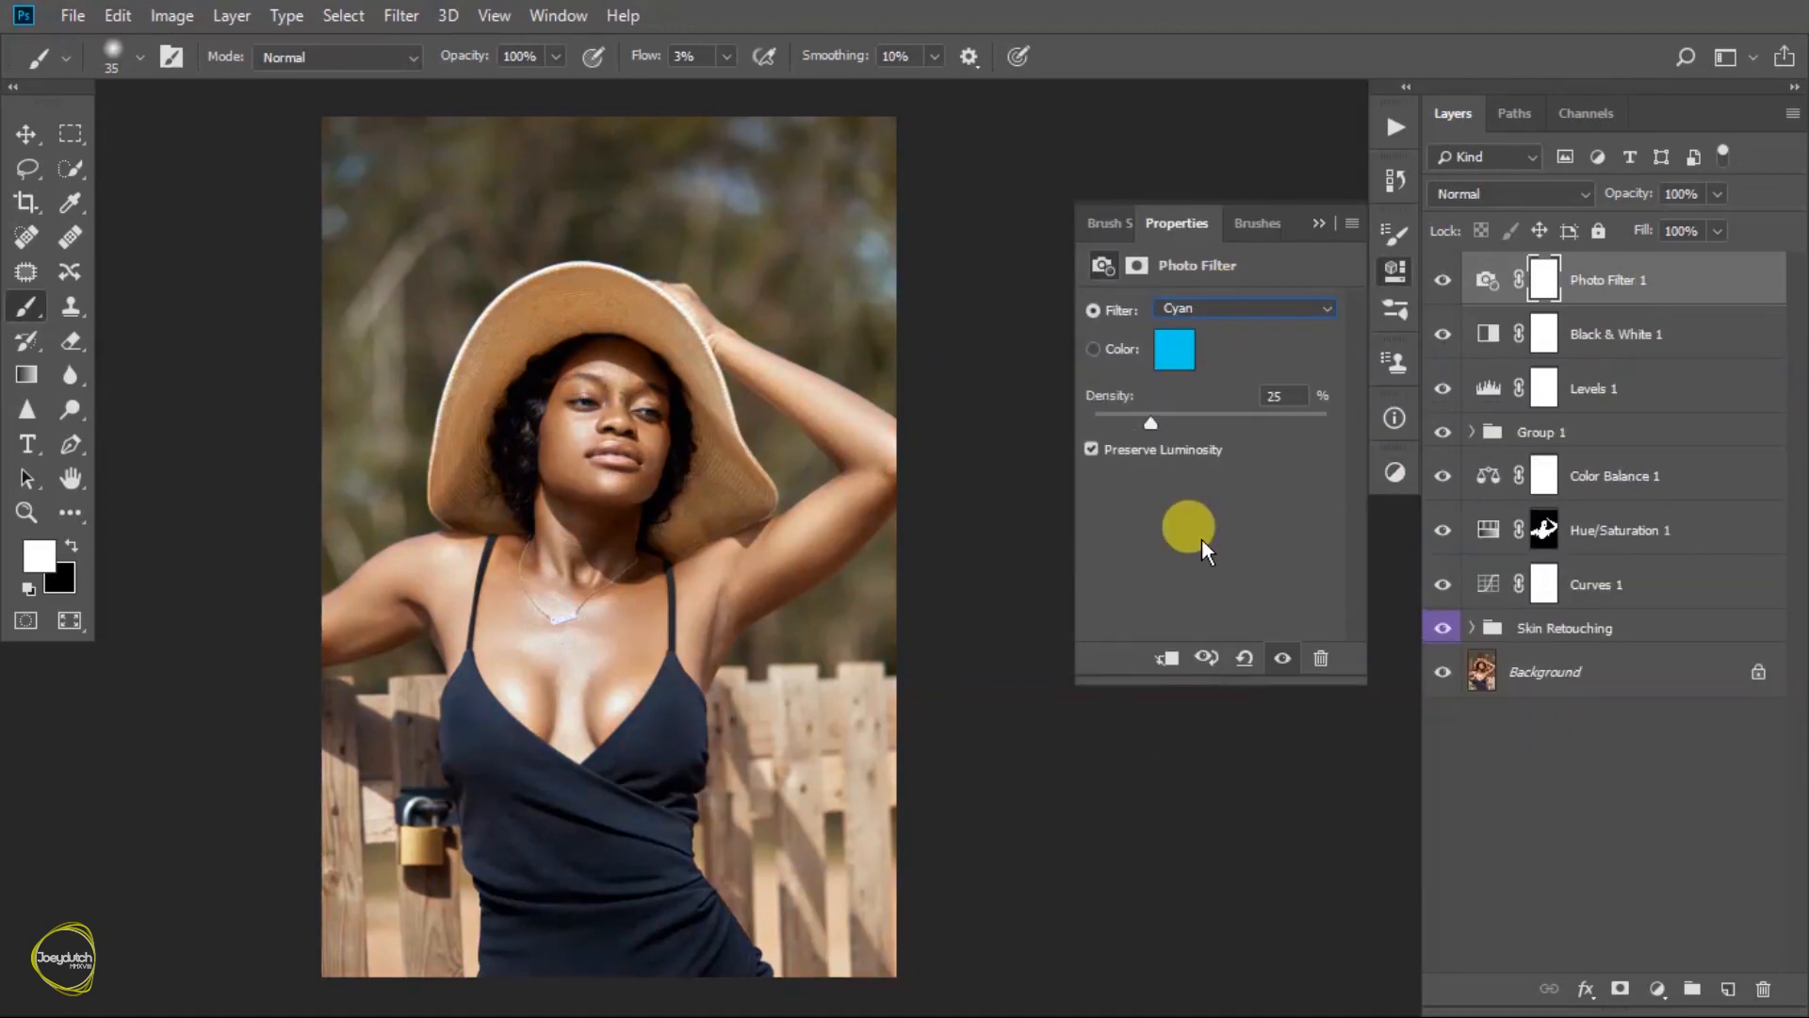
drag(1162, 428, 1194, 425)
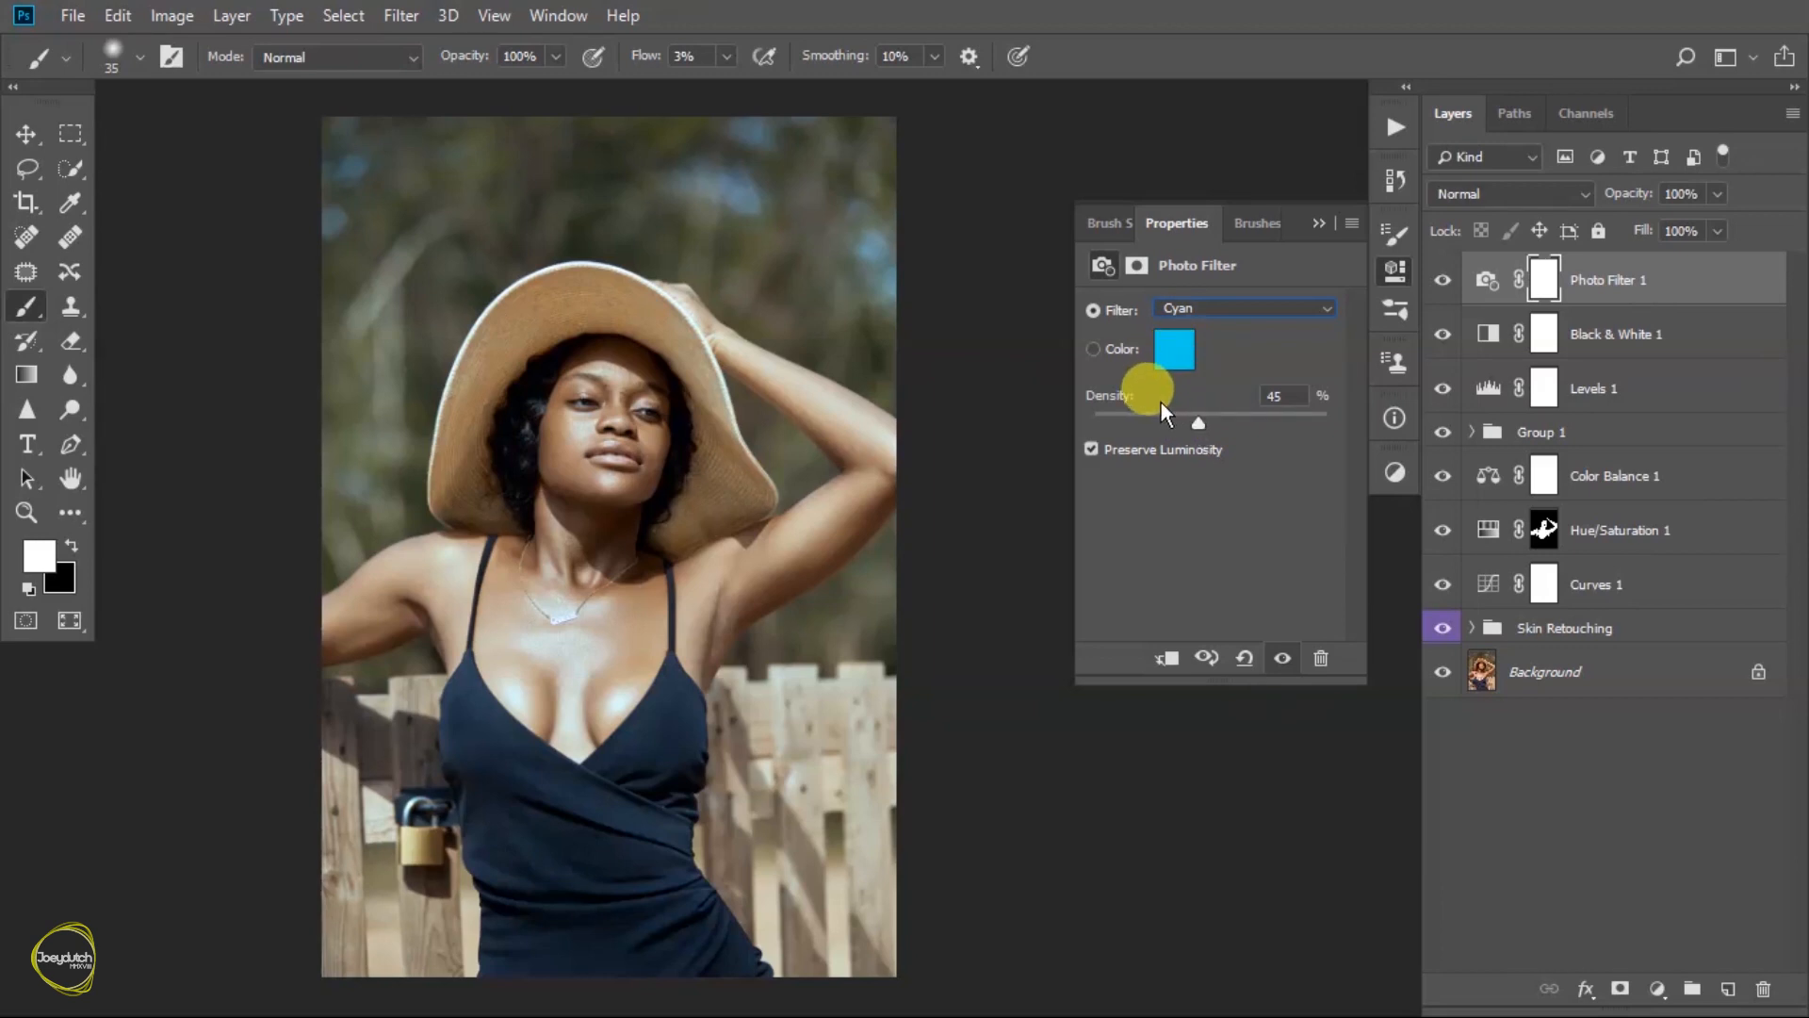
- Lower the Photo Filter layer's opacity to 18%
click(1319, 223)
drag(1713, 207, 1613, 227)
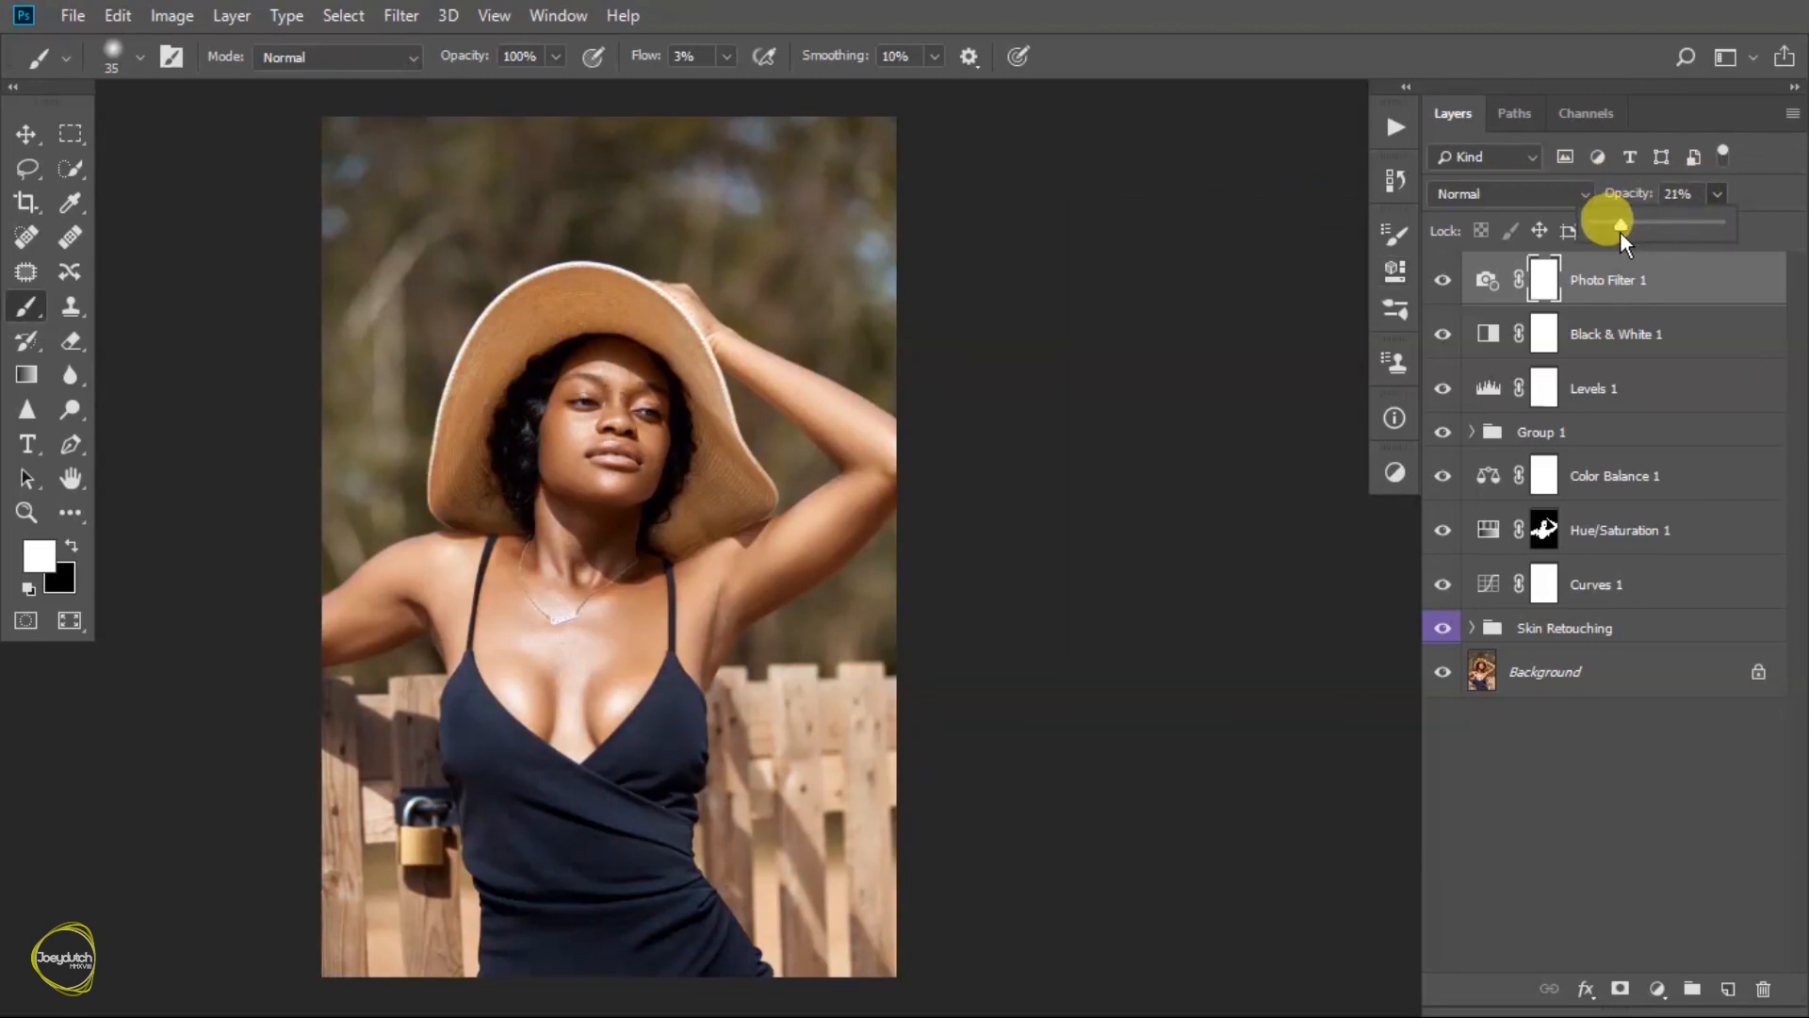
- Compare the photo with and without the Photo Filter layer, and reduce the layer's opacity to 15%
click(1443, 285)
click(1442, 286)
click(1442, 285)
click(1444, 289)
click(1444, 288)
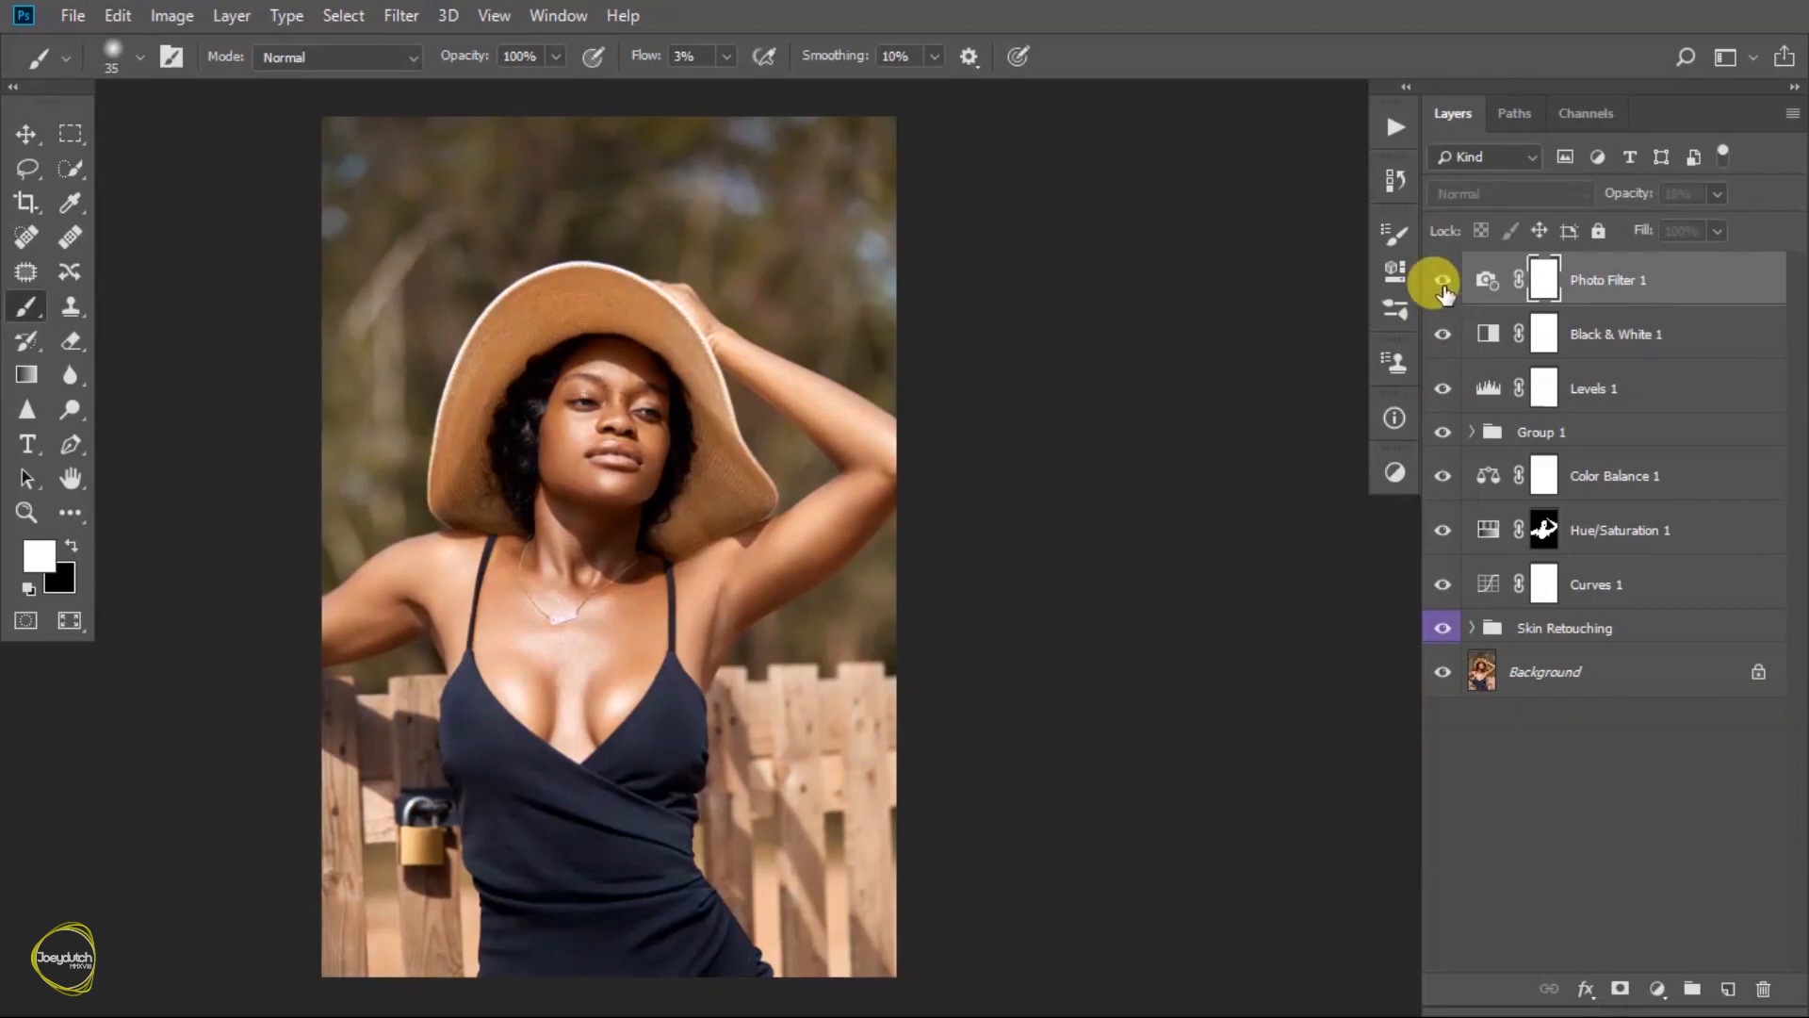
click(1443, 288)
click(1442, 286)
click(1443, 286)
click(1443, 286)
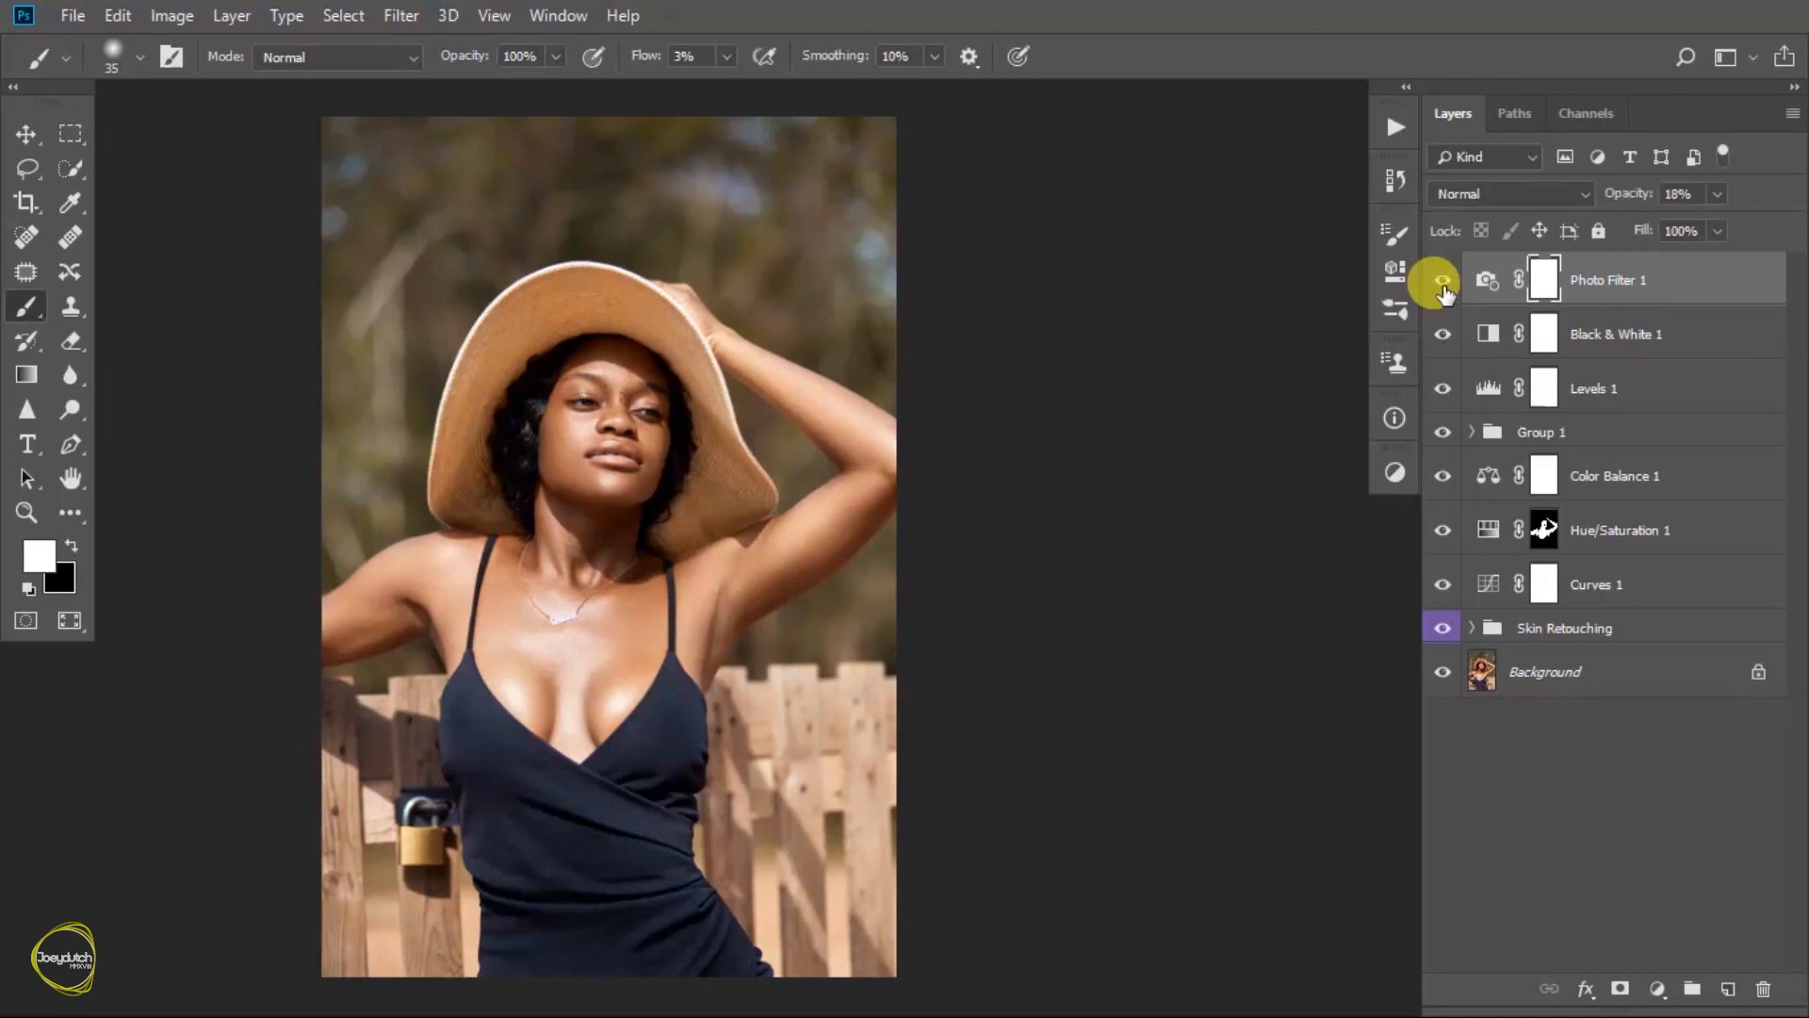
click(1713, 194)
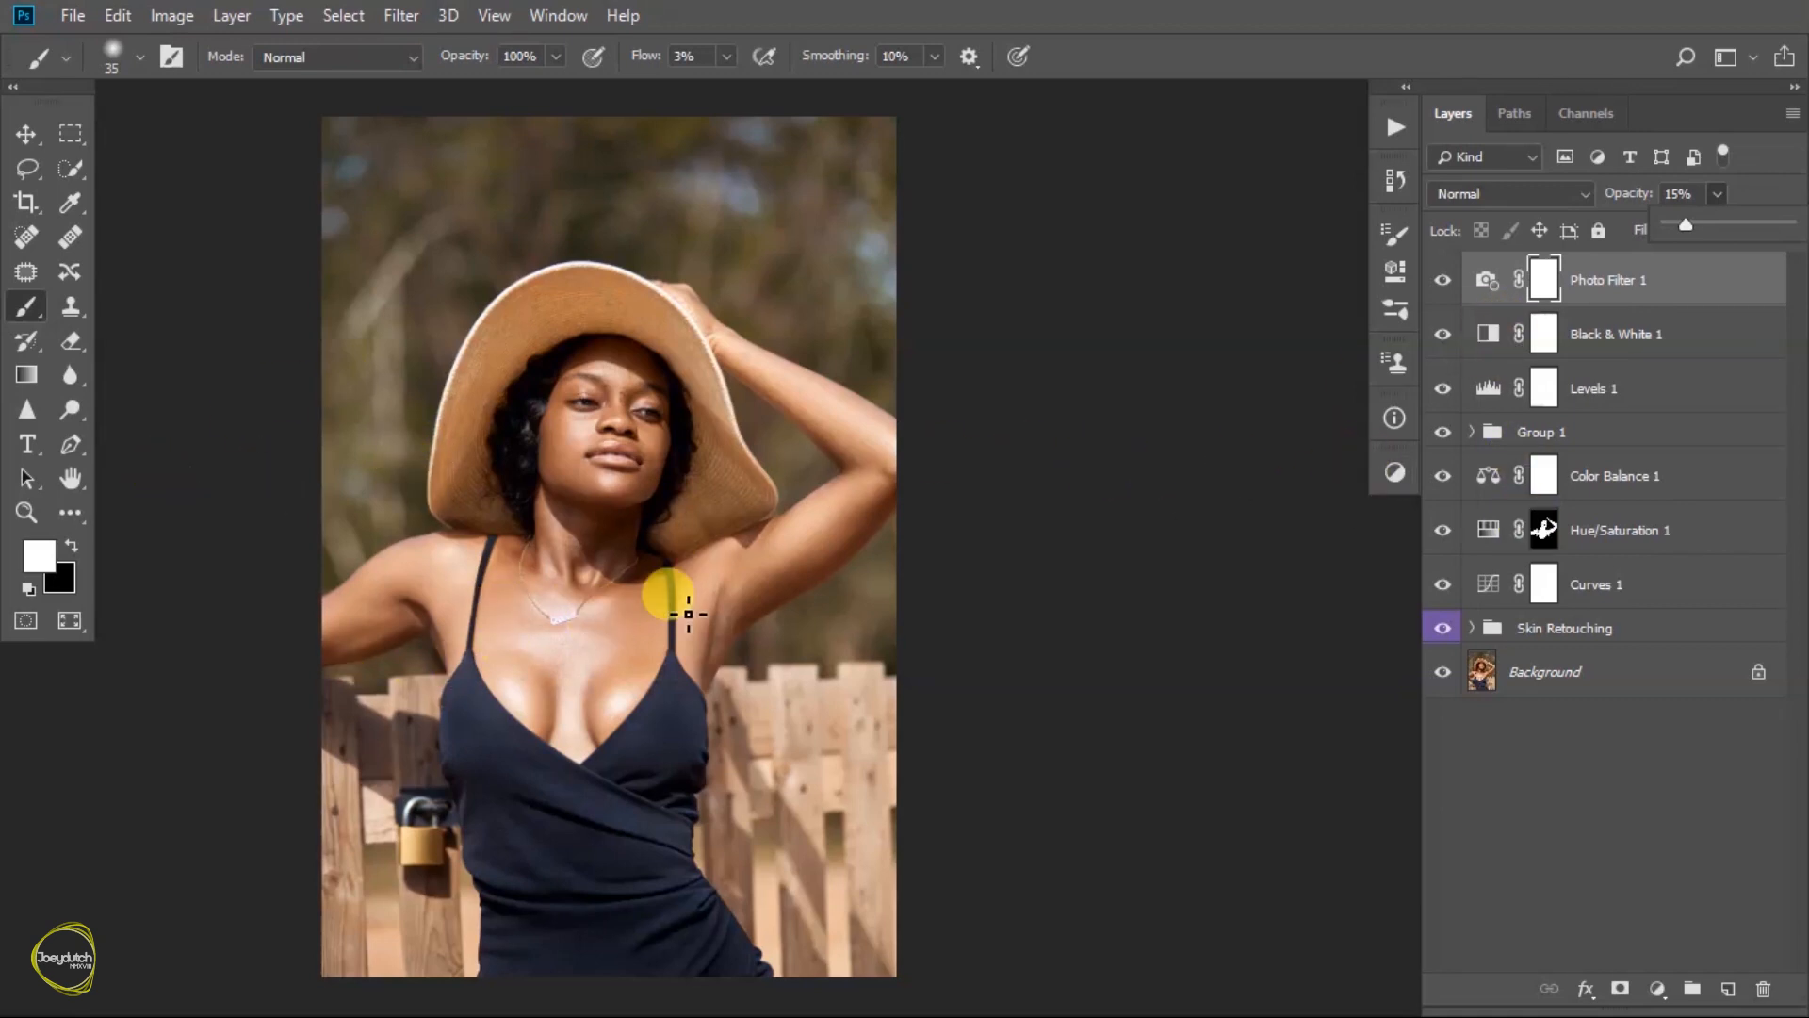
- Add a Hue/Saturation adjustment layer above the Photo Filter layer and set its master saturation to -10
click(1395, 470)
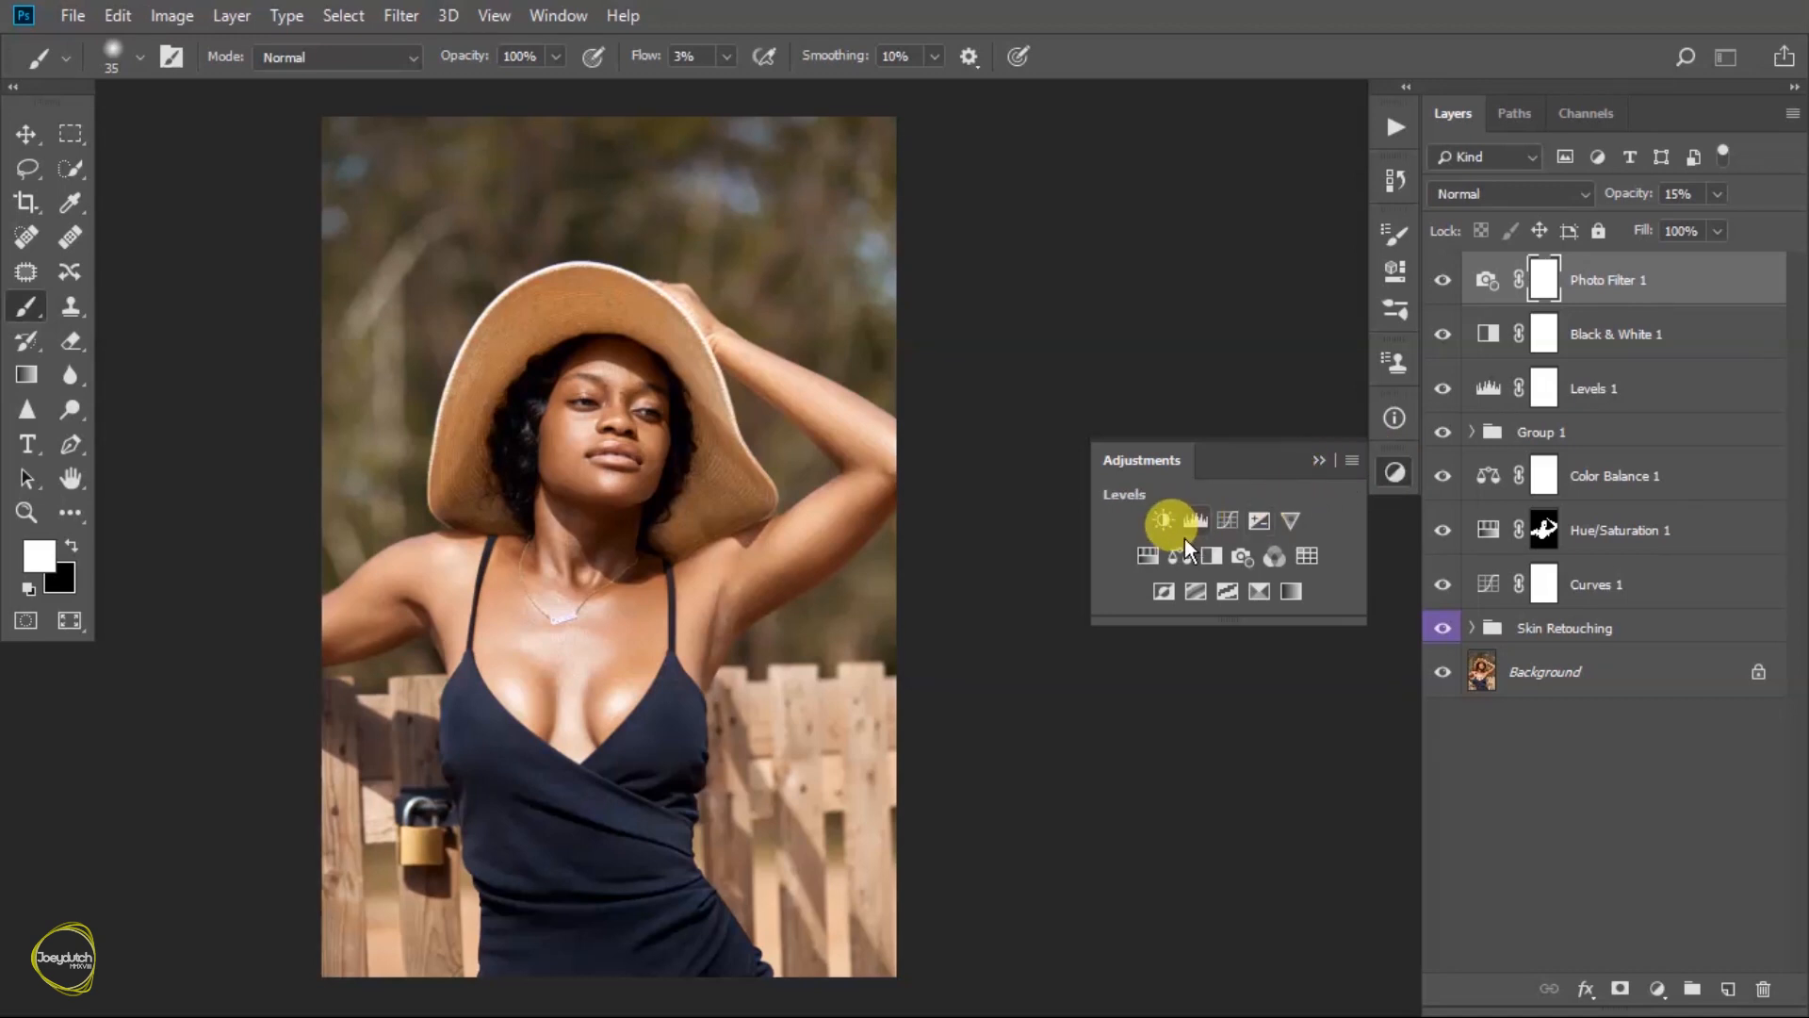
click(1145, 554)
click(1305, 426)
text(-10)
key(Return)
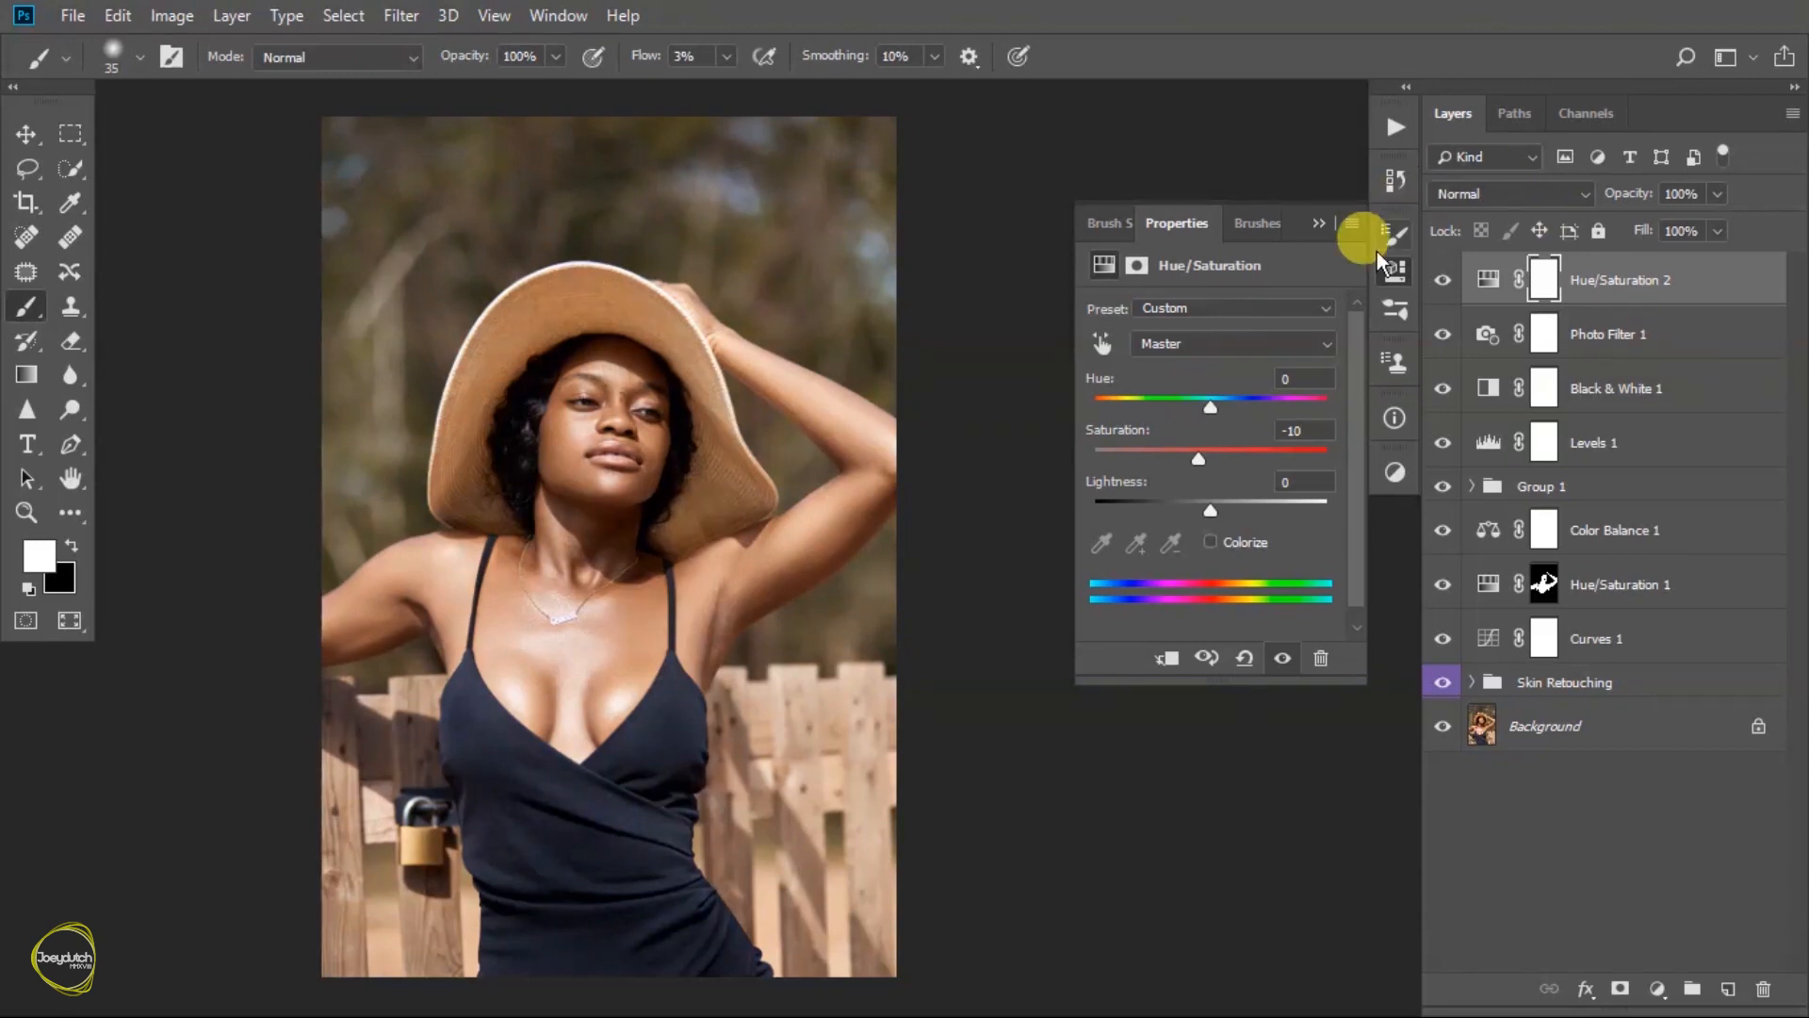
click(1319, 216)
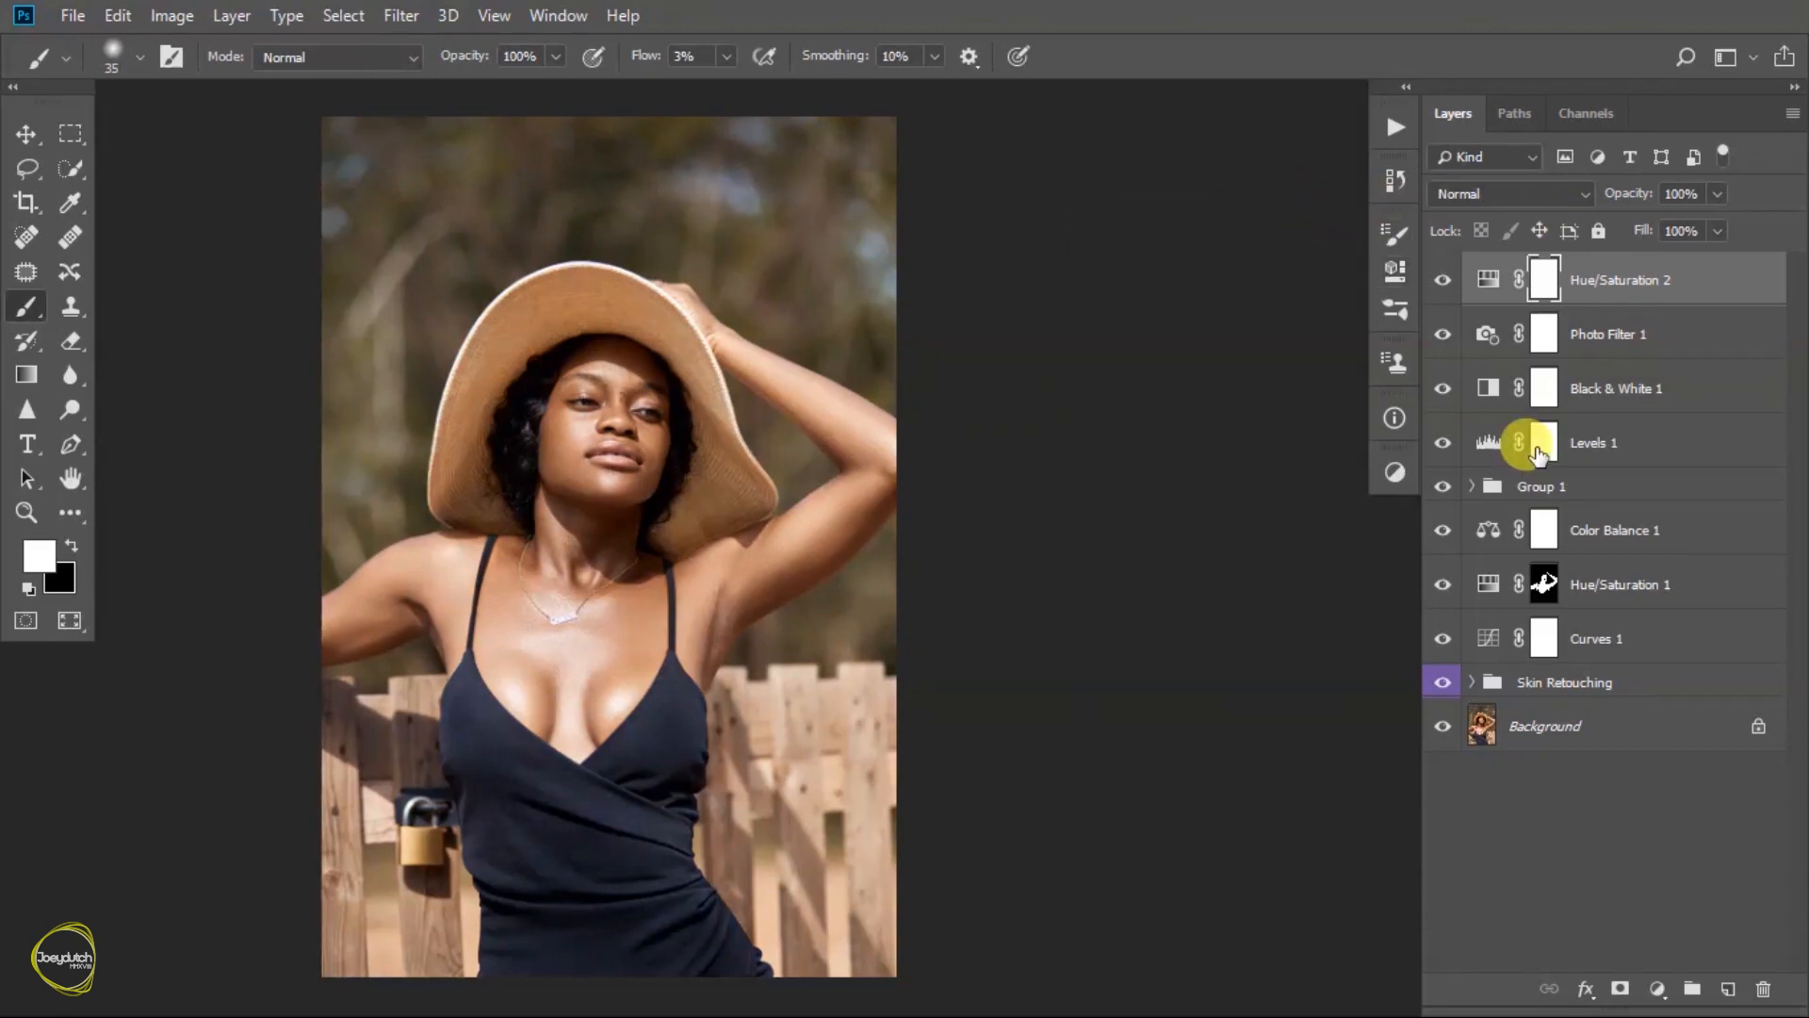
- Group all layers from Hue/Saturation 2 down to Curves 1 and name the group Skin Toning
shift+click(1656, 640)
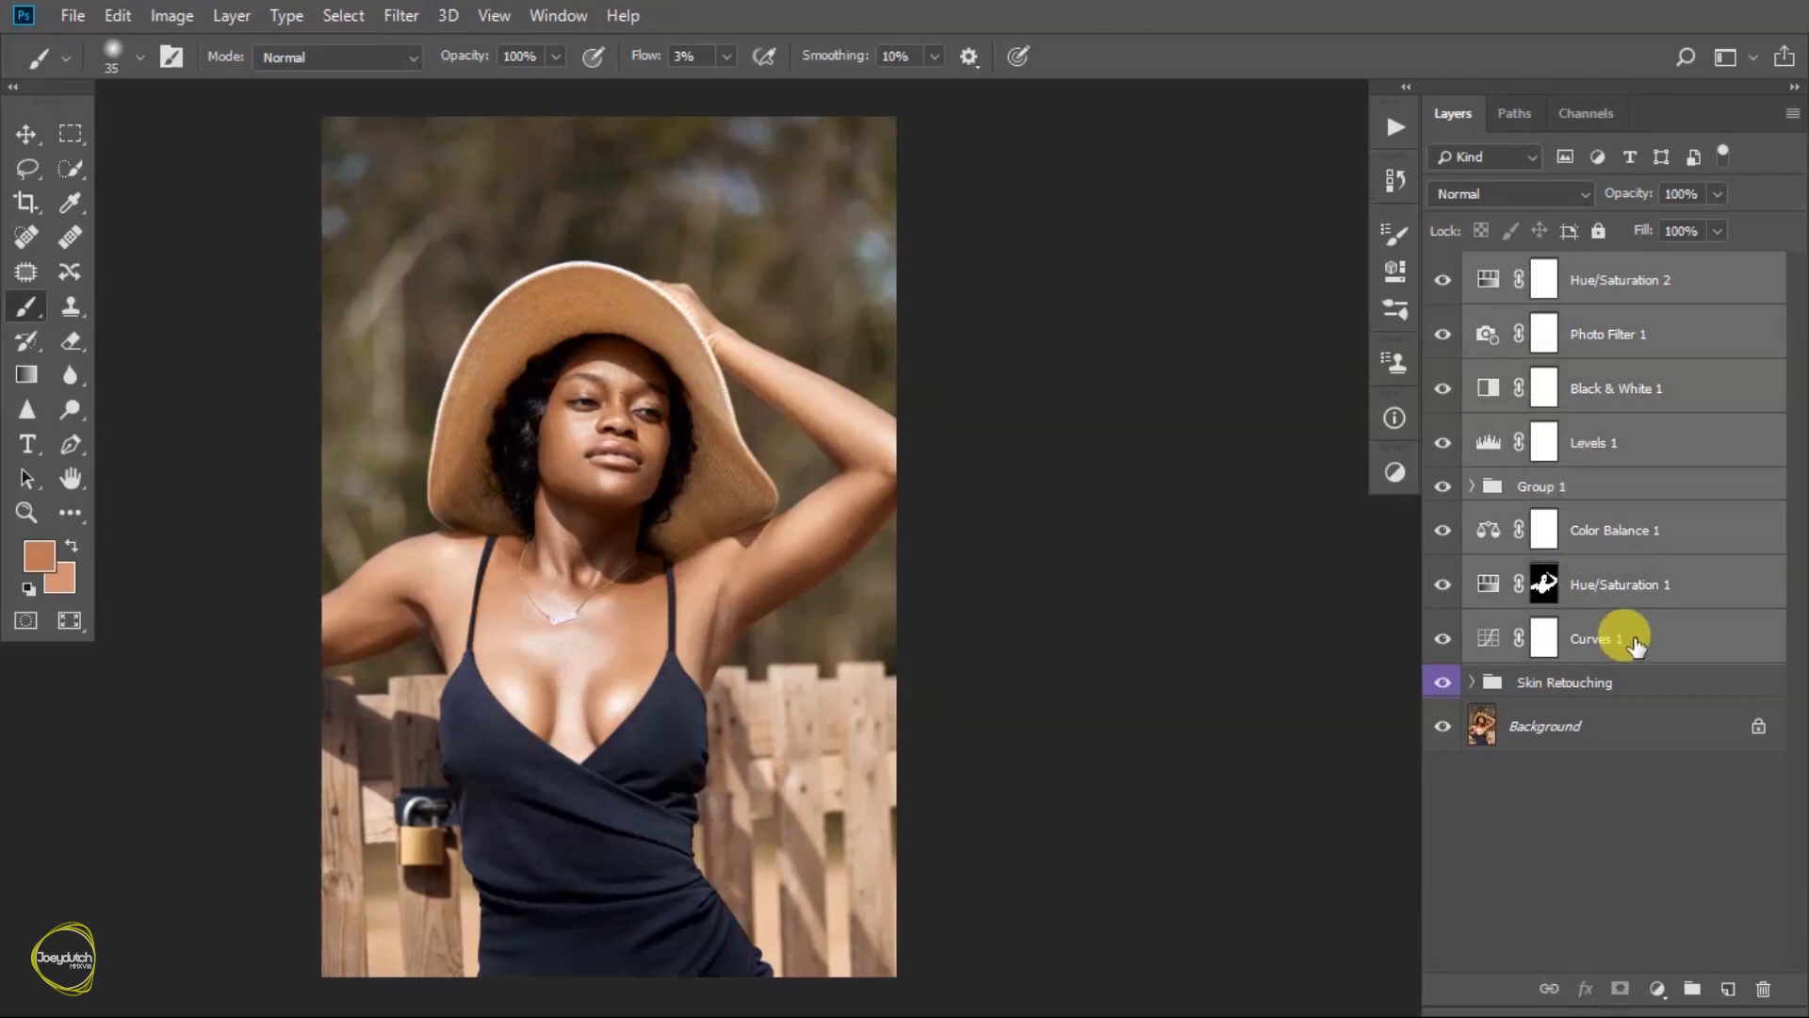
key(ctrl+g)
double_click(1545, 271)
text(Skin )
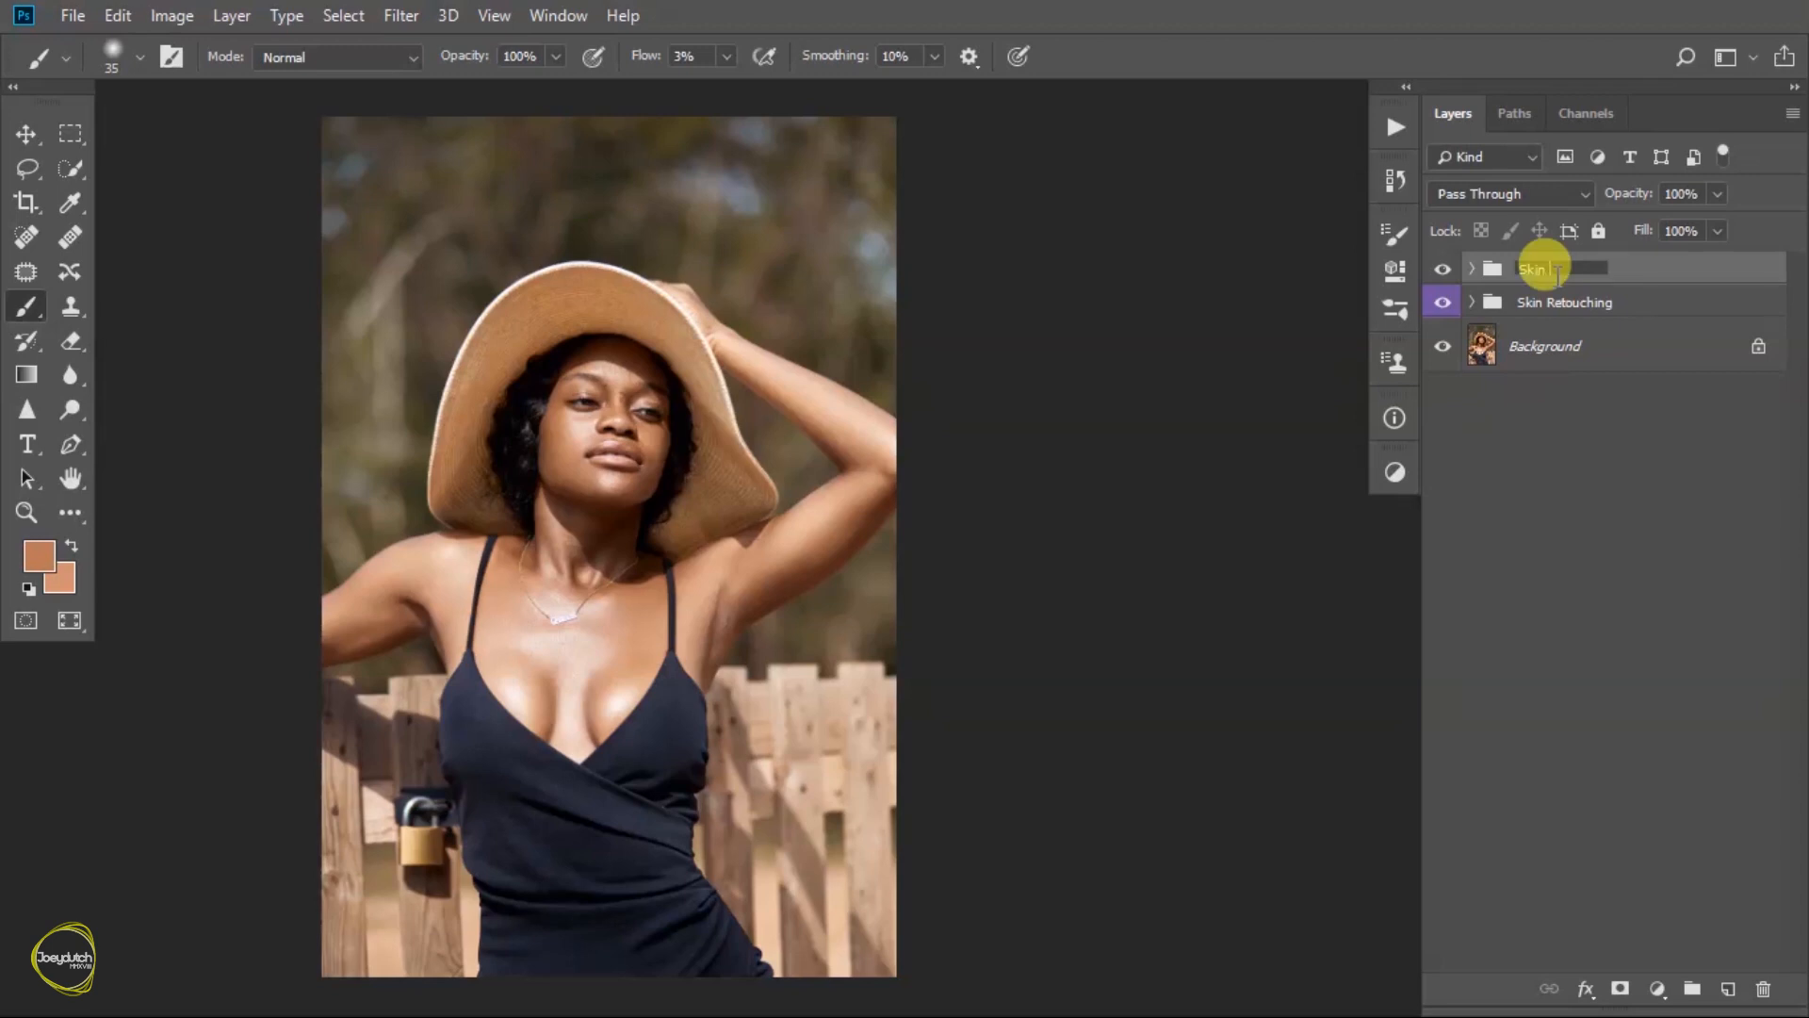
text(Toning)
key(Return)
- Compare the photo before and after the Skin Toning group, leaving the group visible
click(1442, 271)
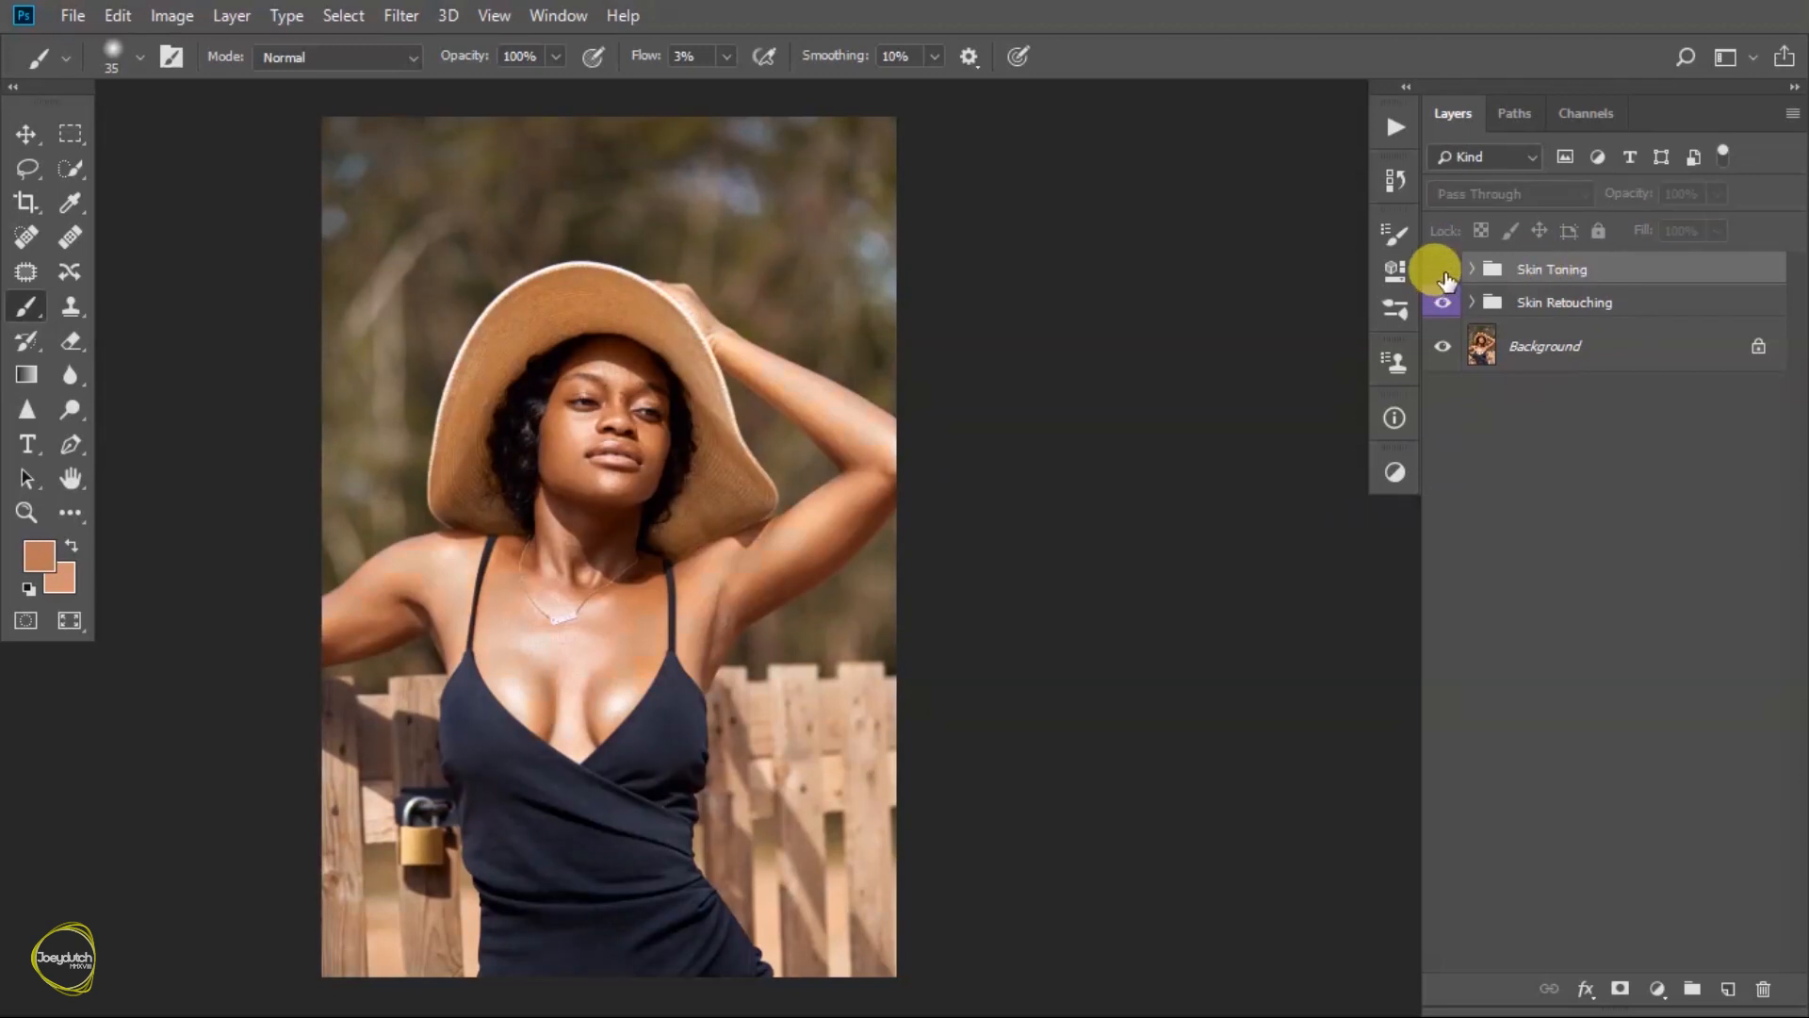
click(1443, 271)
click(1442, 271)
click(1442, 271)
click(1443, 272)
click(1442, 271)
click(1442, 271)
click(1442, 272)
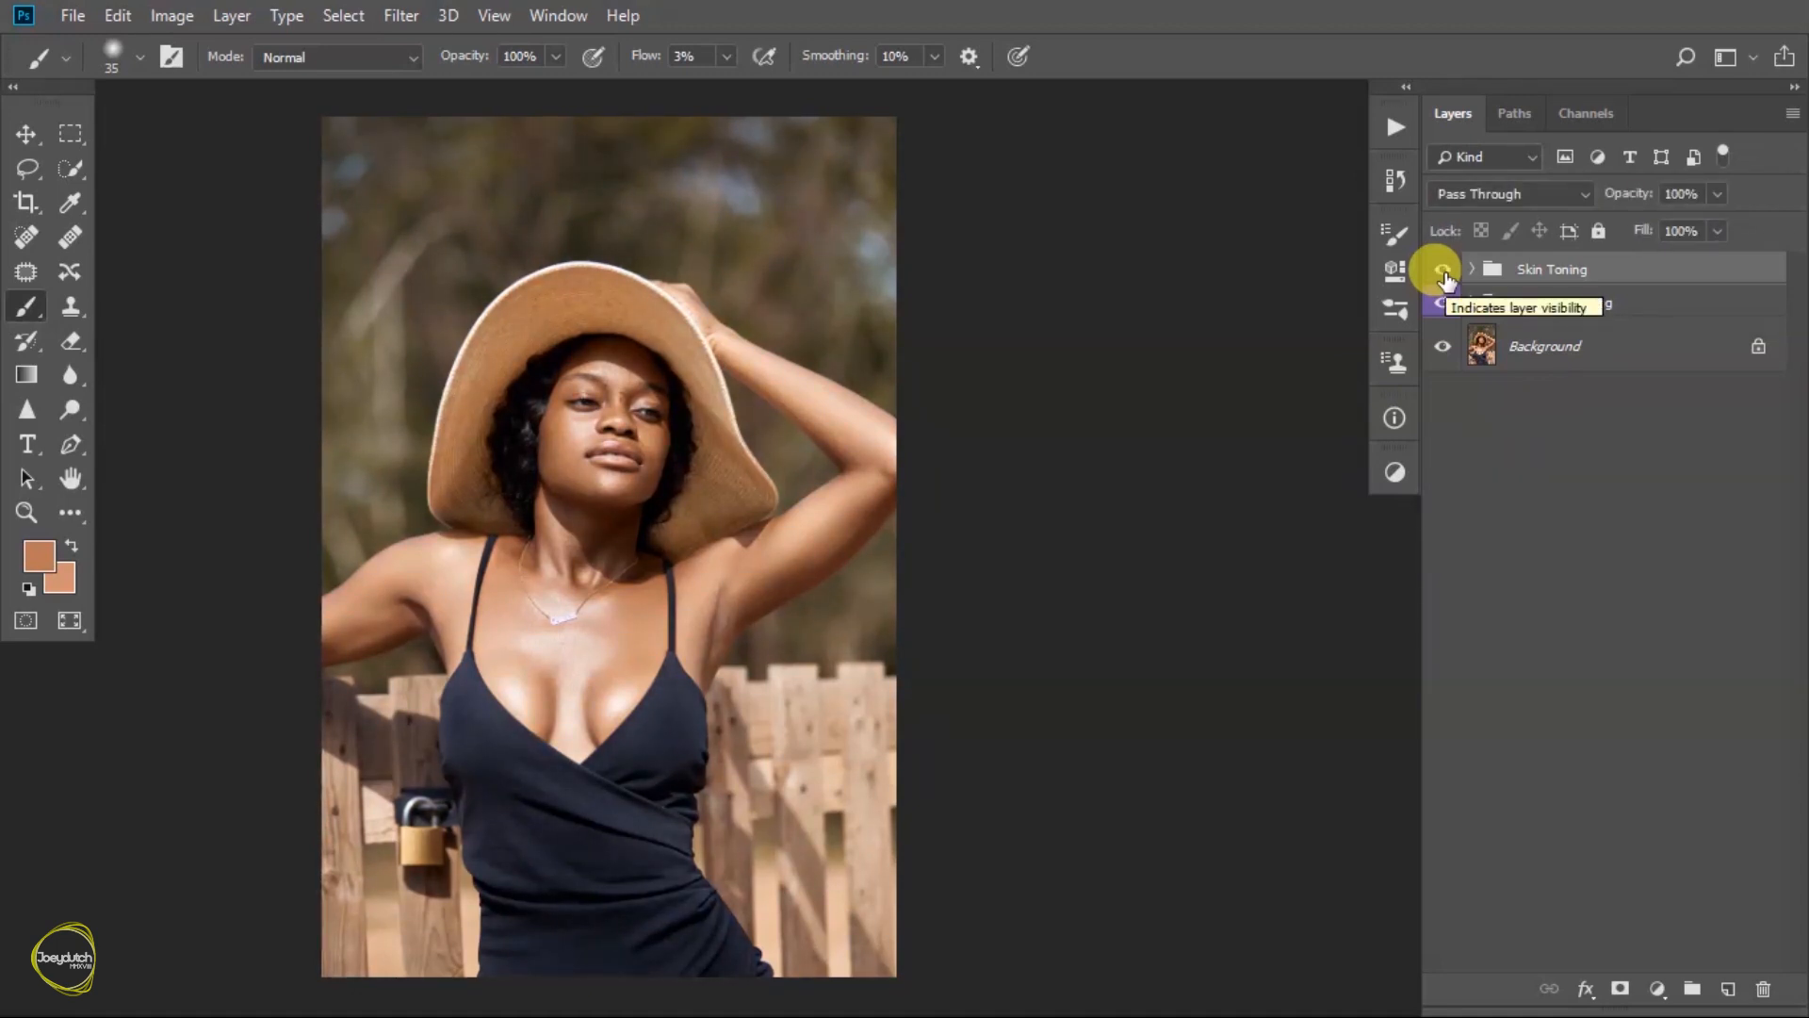